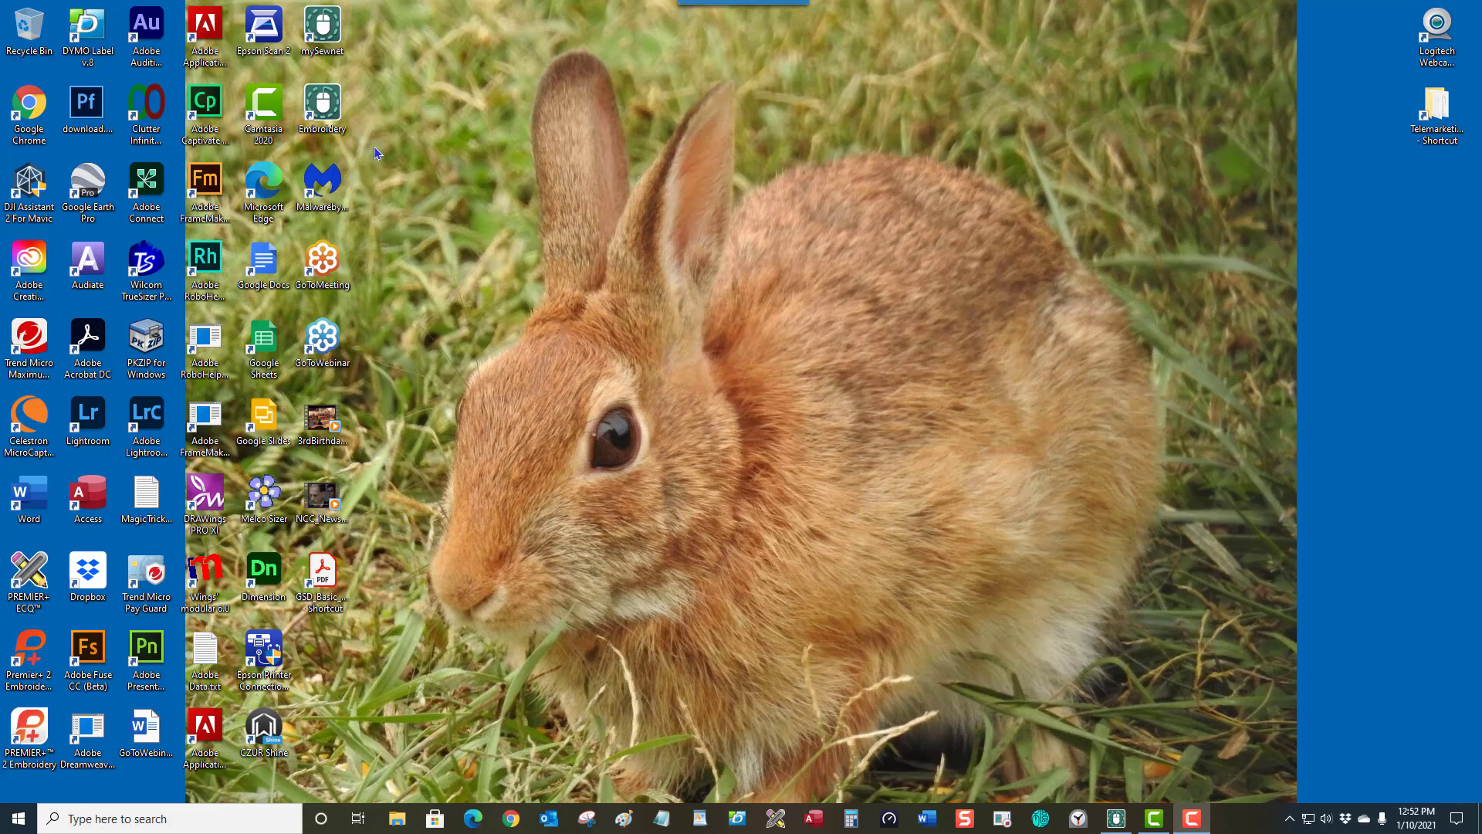
Launch mySewnet Embroidery and create a Blank Canvas design in the 200mm x 200mm Quilter's Hoop.
double_click(333, 115)
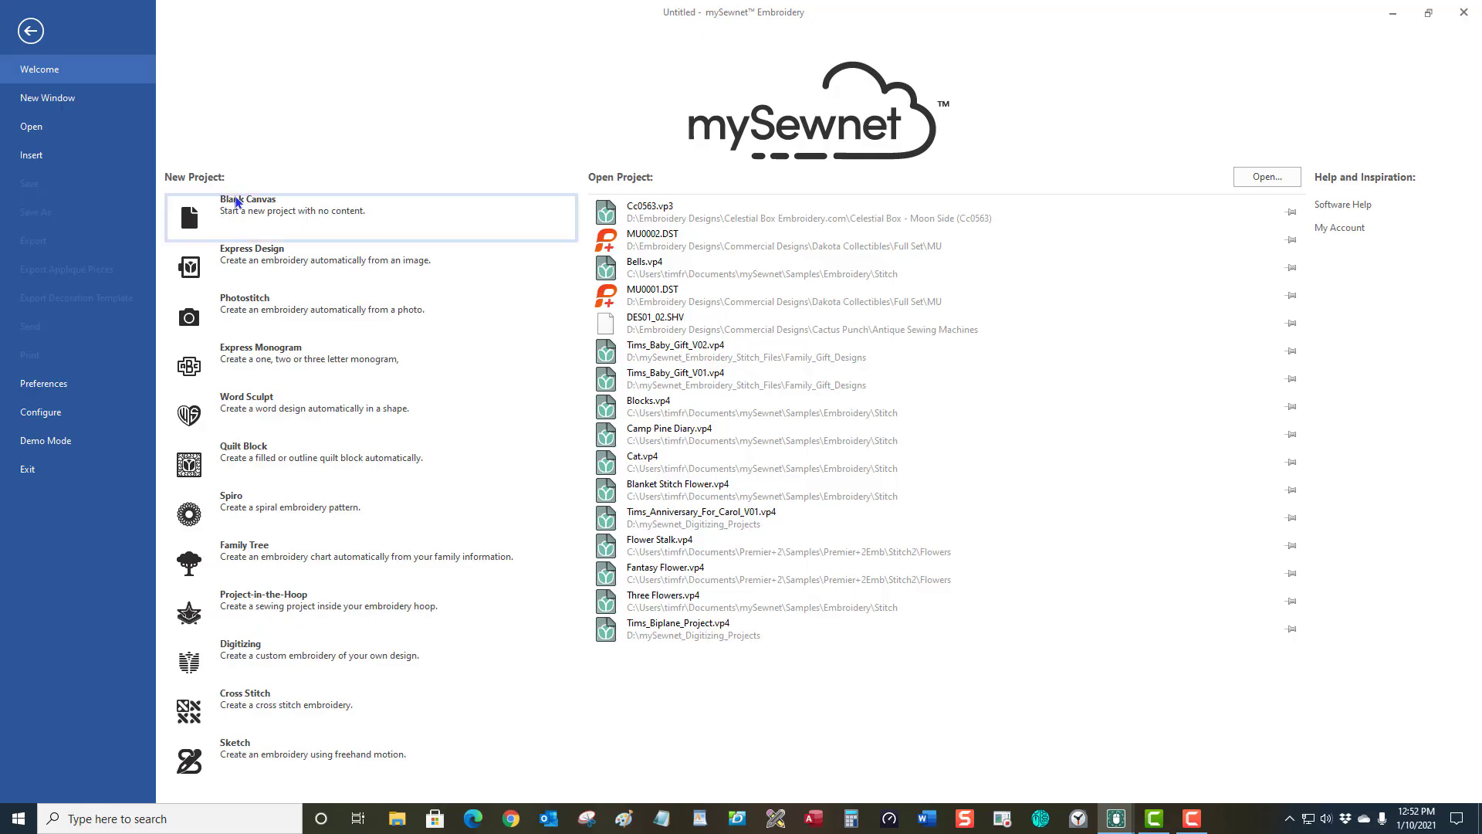
left_click(240, 205)
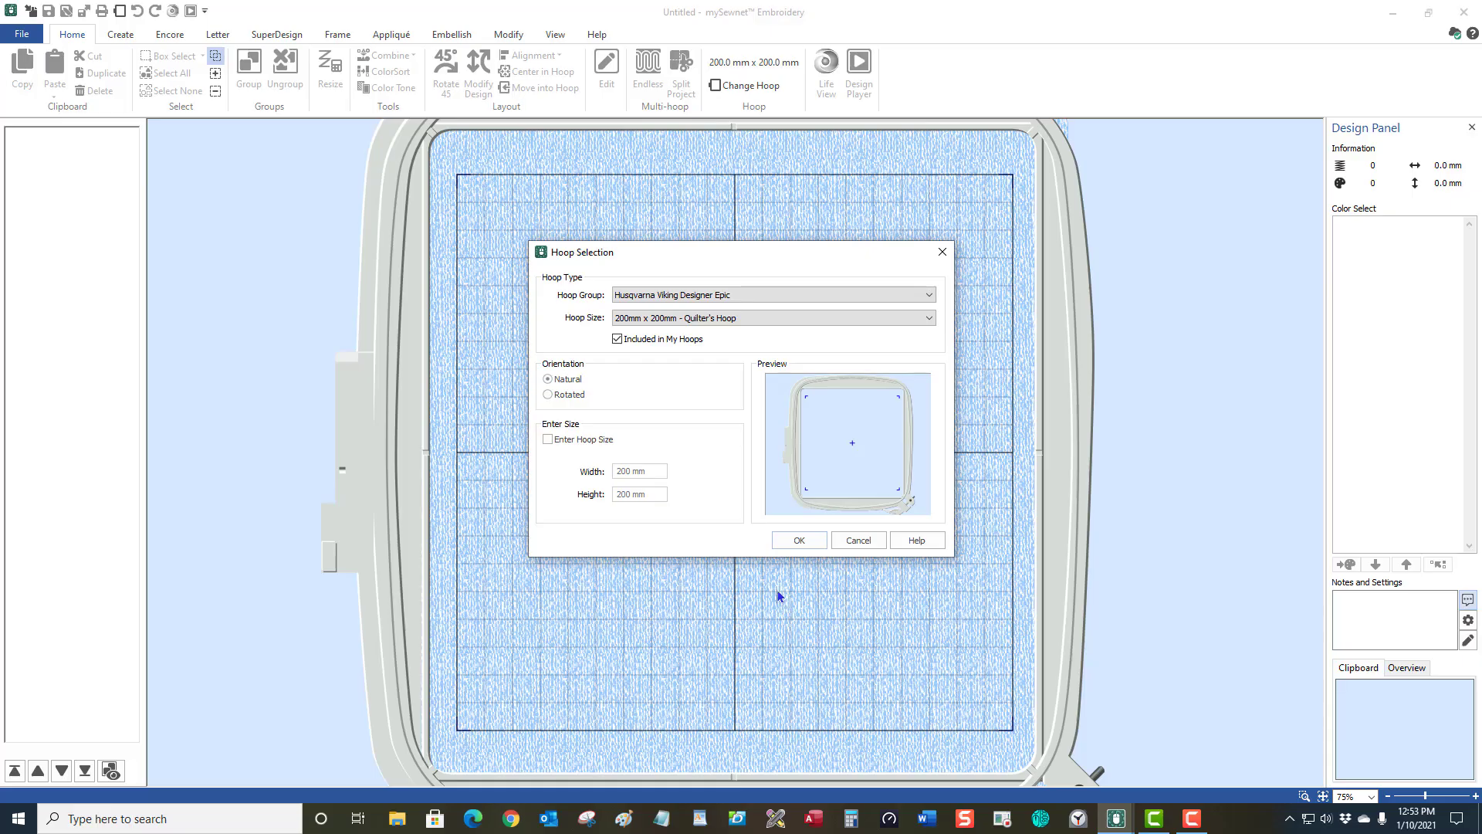
left_click(795, 543)
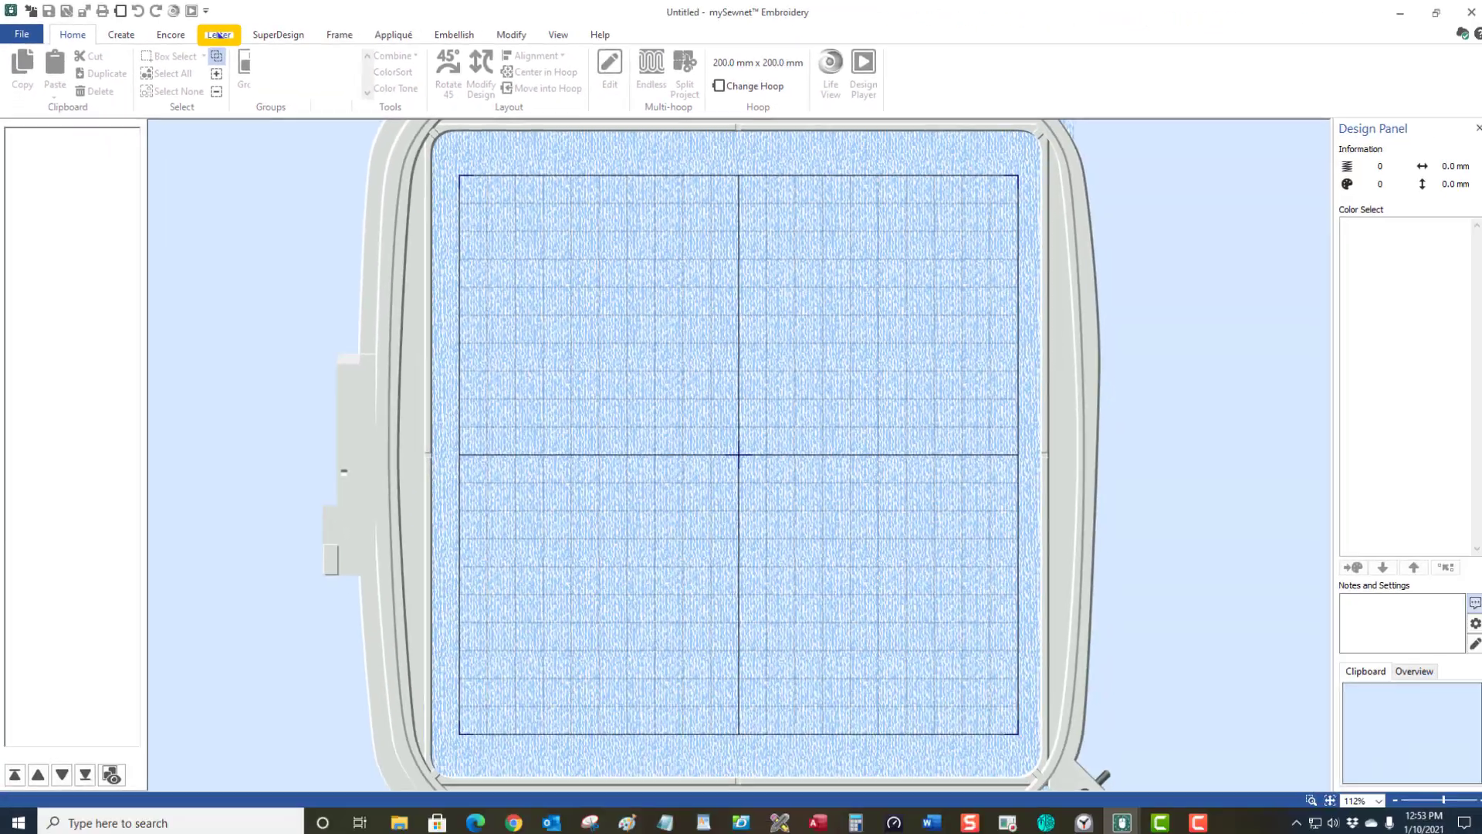
Show the Letter ribbon and apply its default Clarendon 12-30mm font at 12 mm size.
left_click(737, 123)
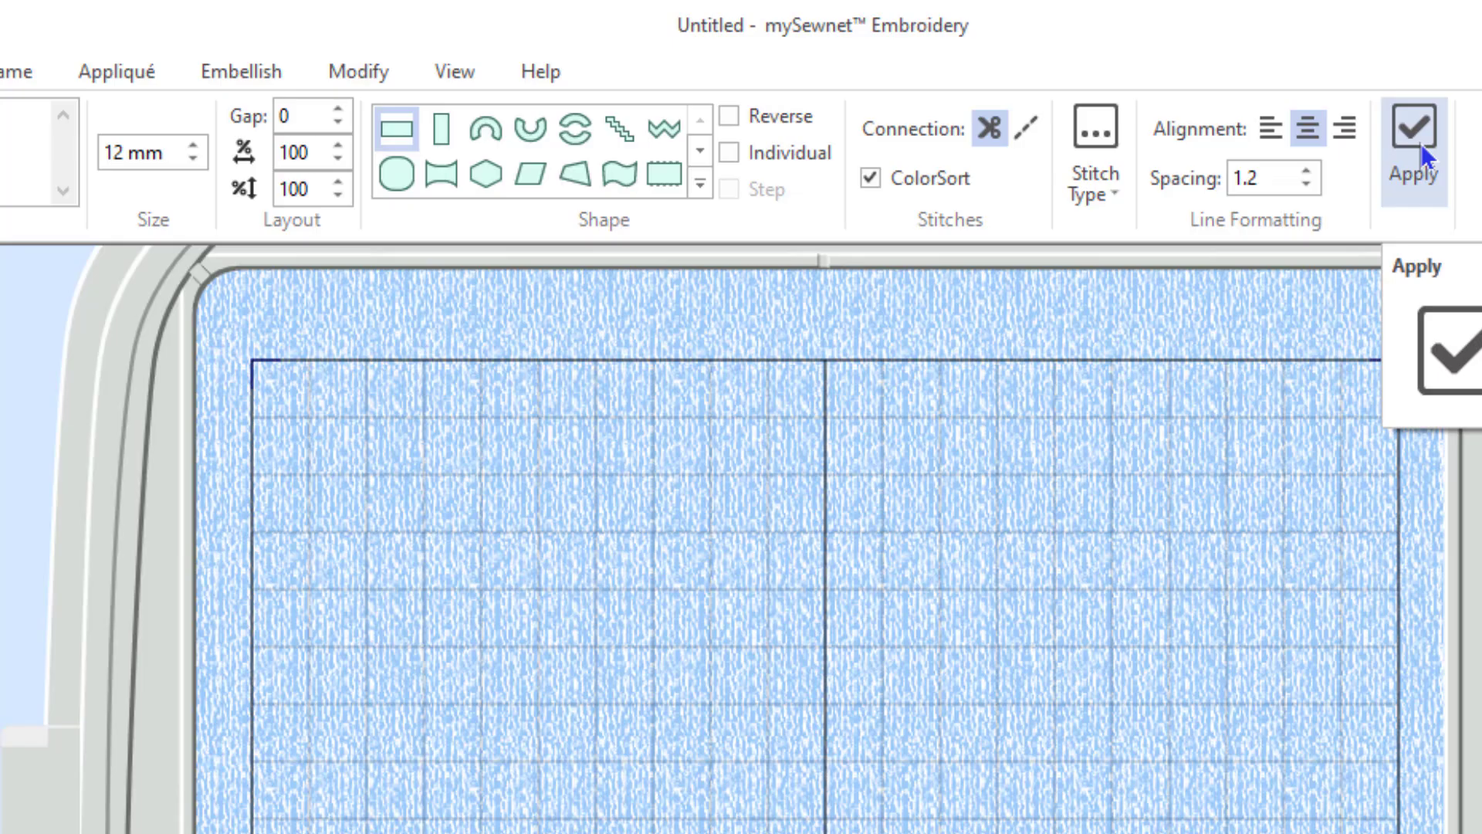
left_click(1420, 144)
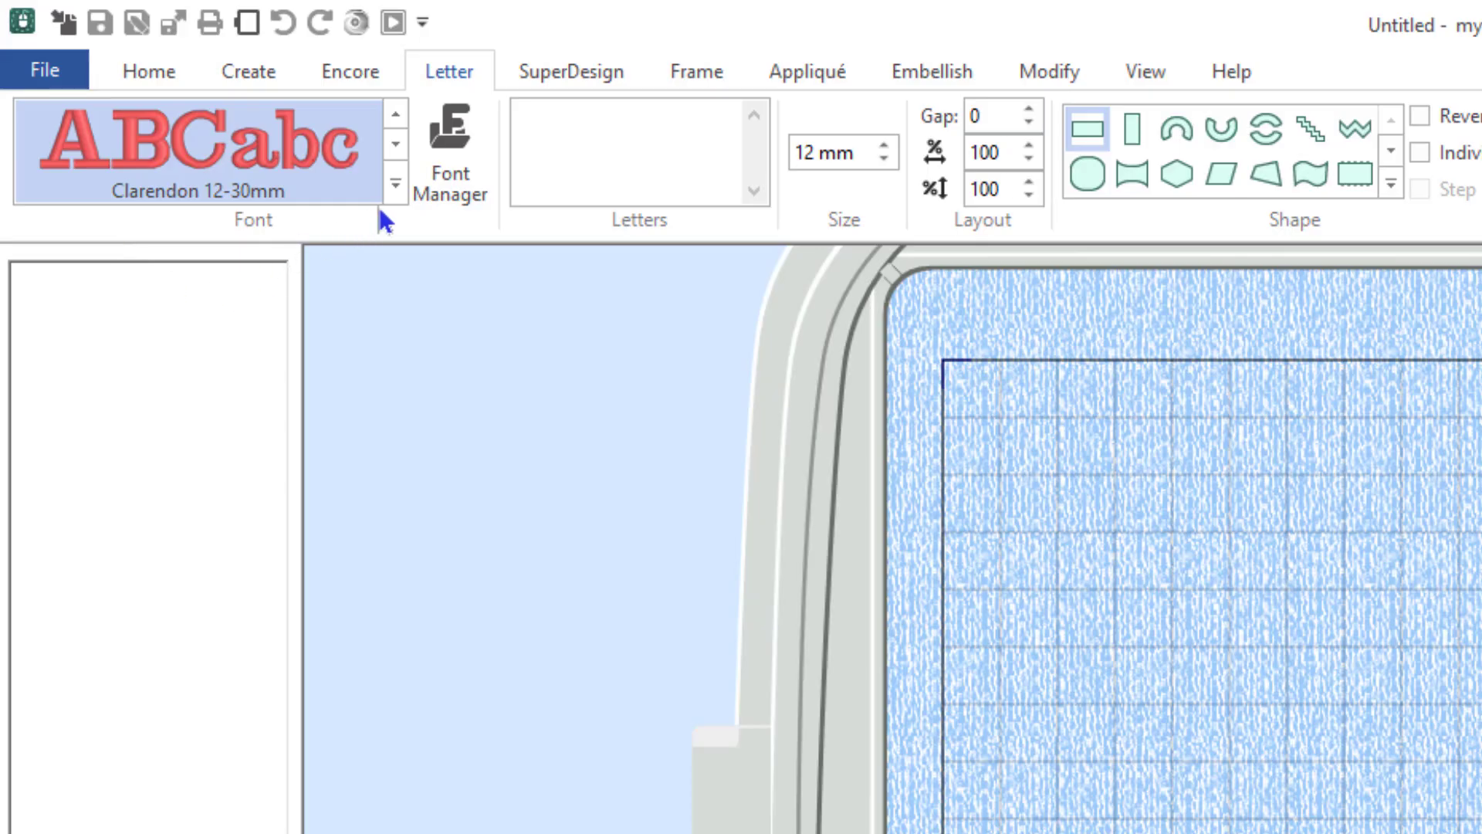
Scroll the Letter font gallery back two rows, then expand it to show the full font list.
left_click(395, 113)
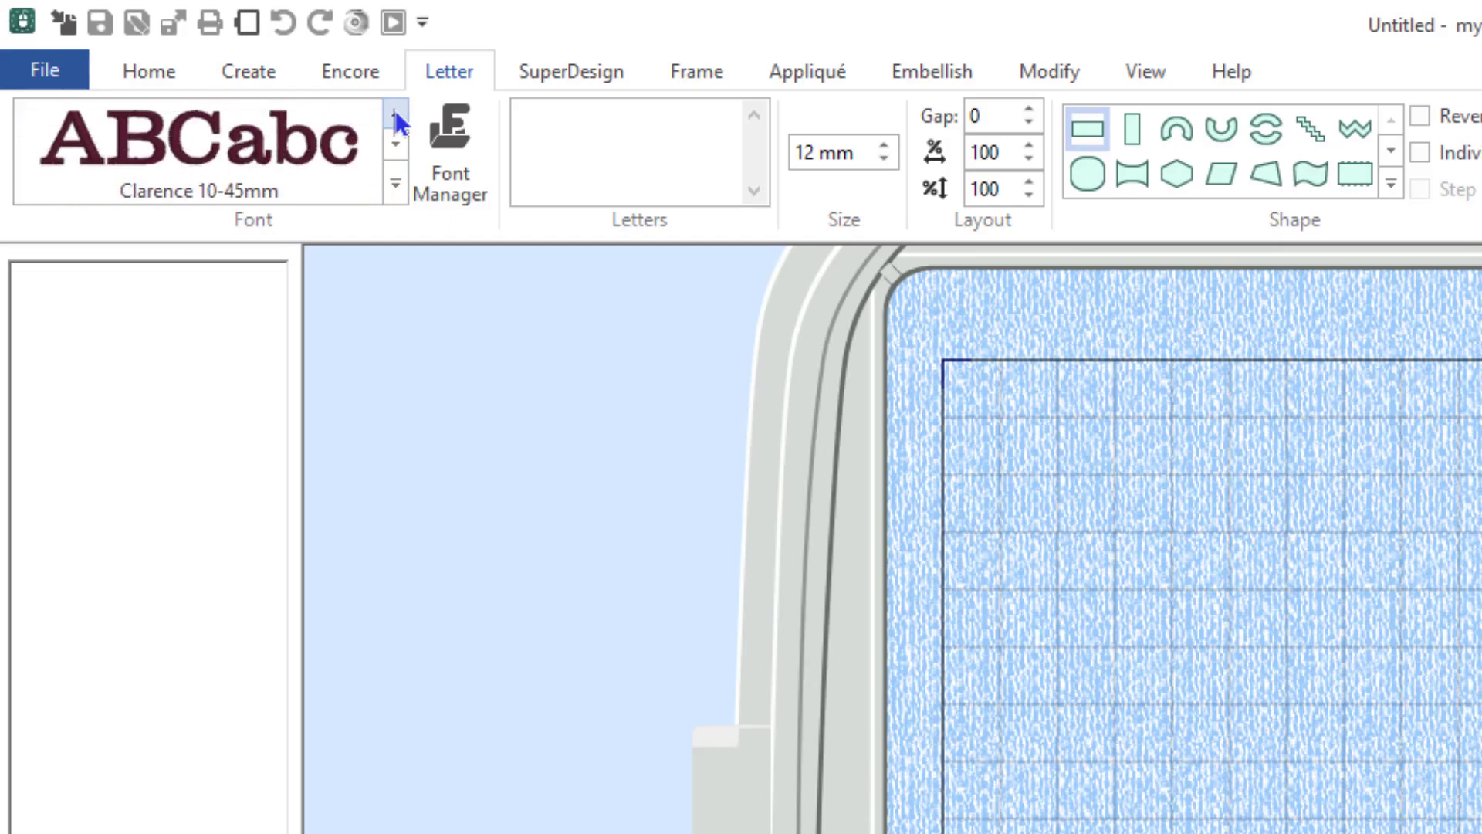
left_click(395, 112)
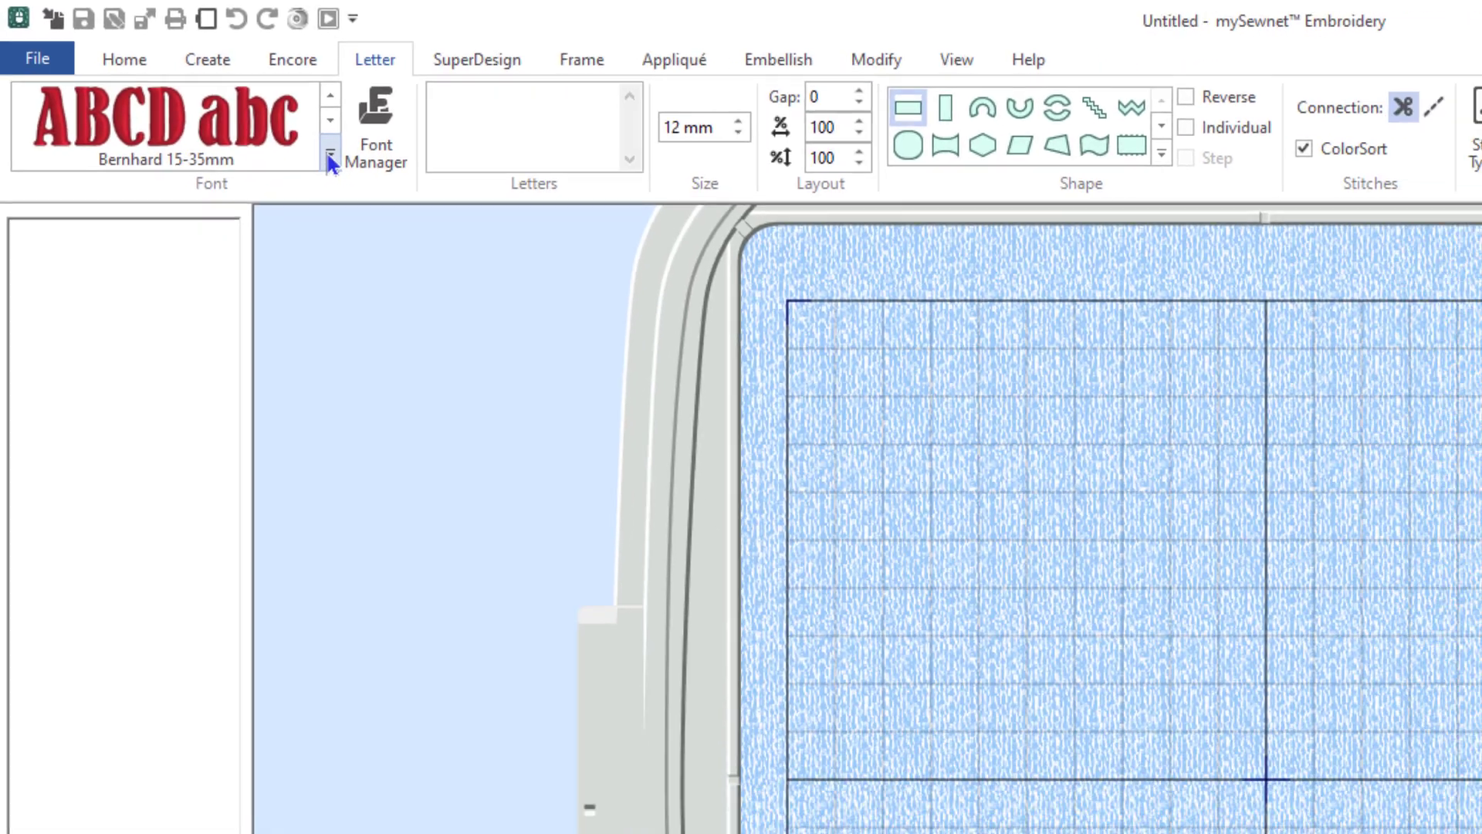
left_click(394, 185)
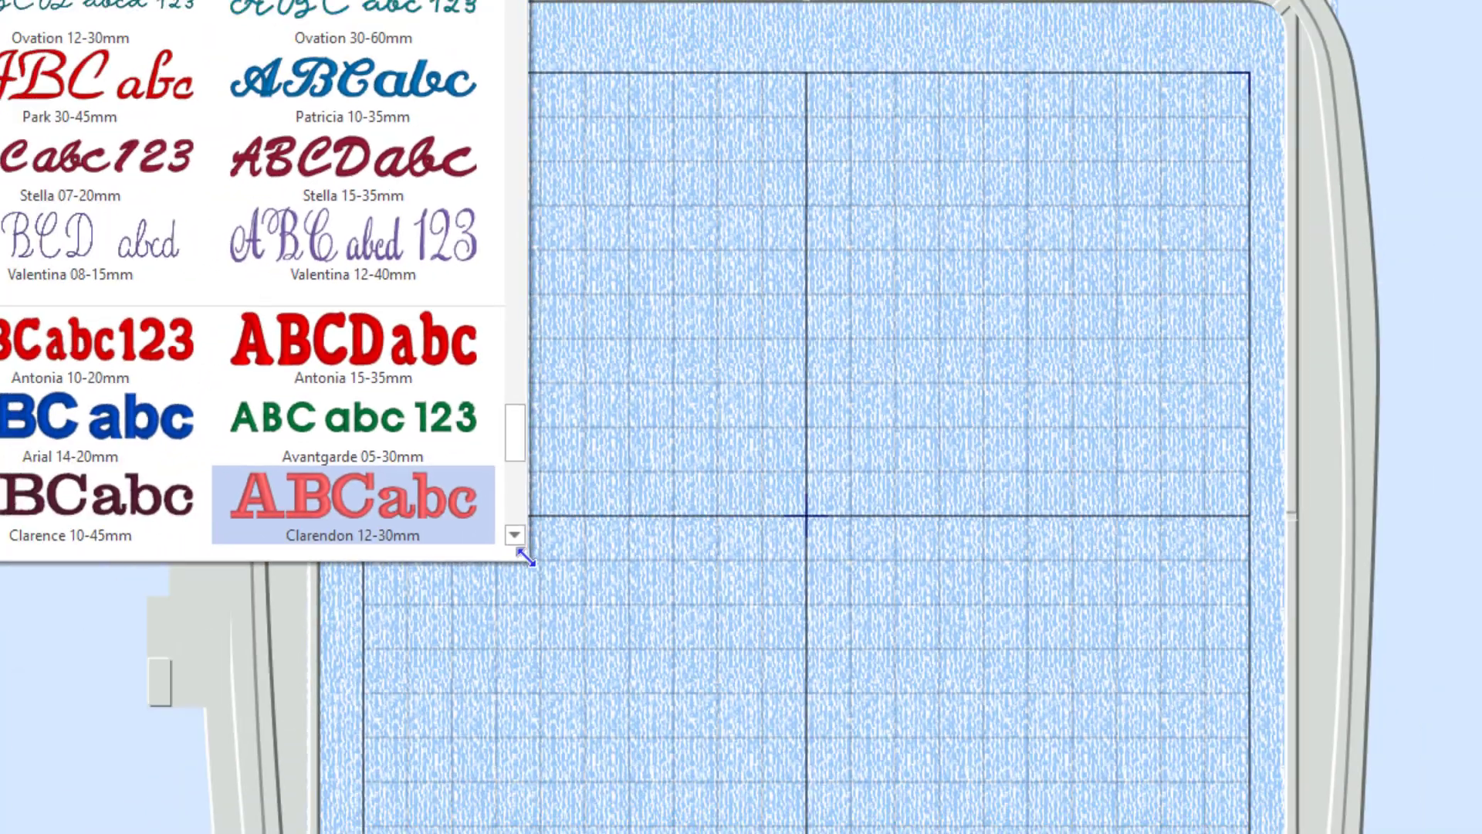
left_click_drag(434, 722, 1475, 777)
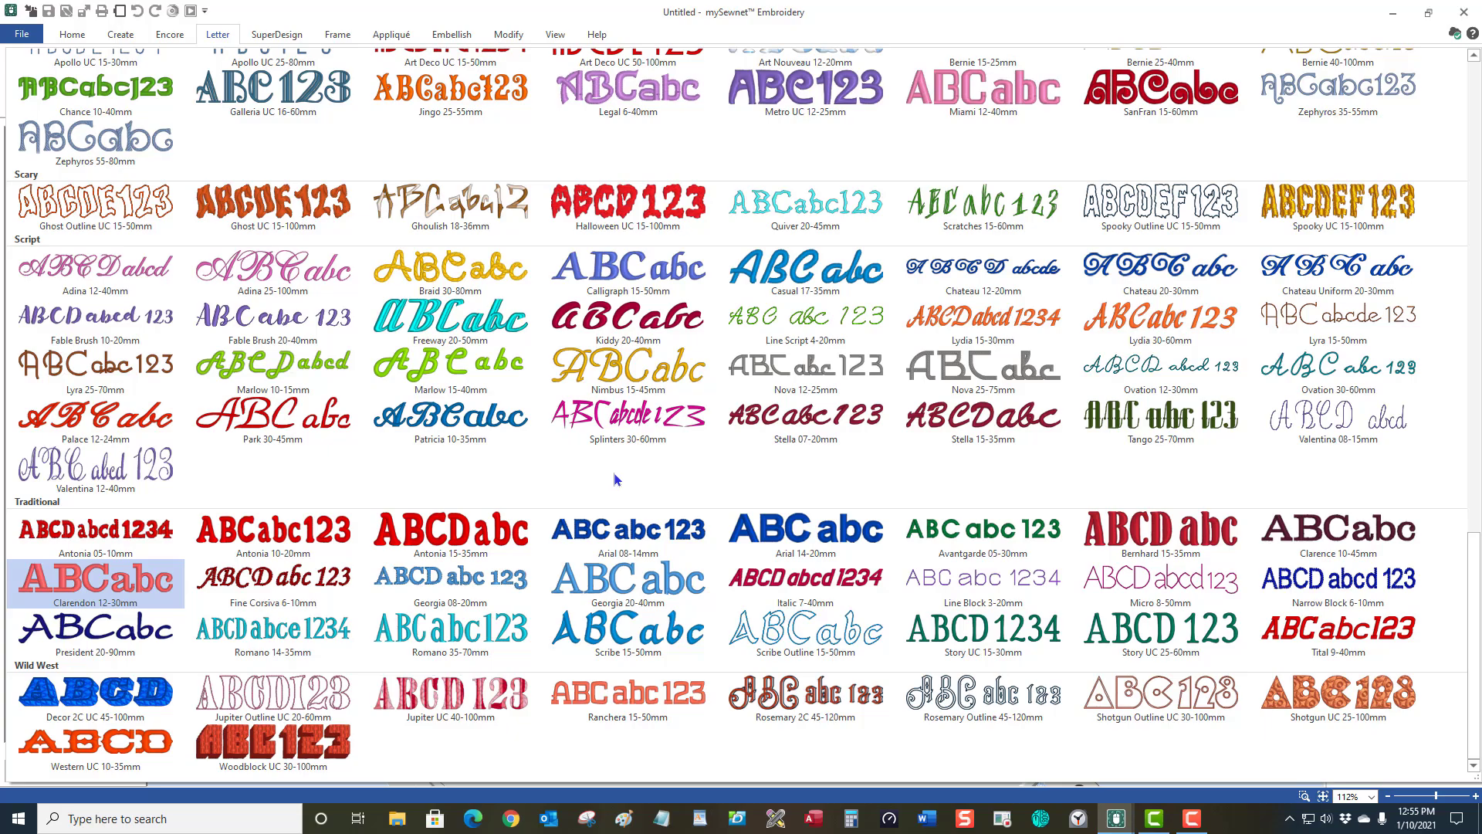
scroll(618, 478, "up", 8)
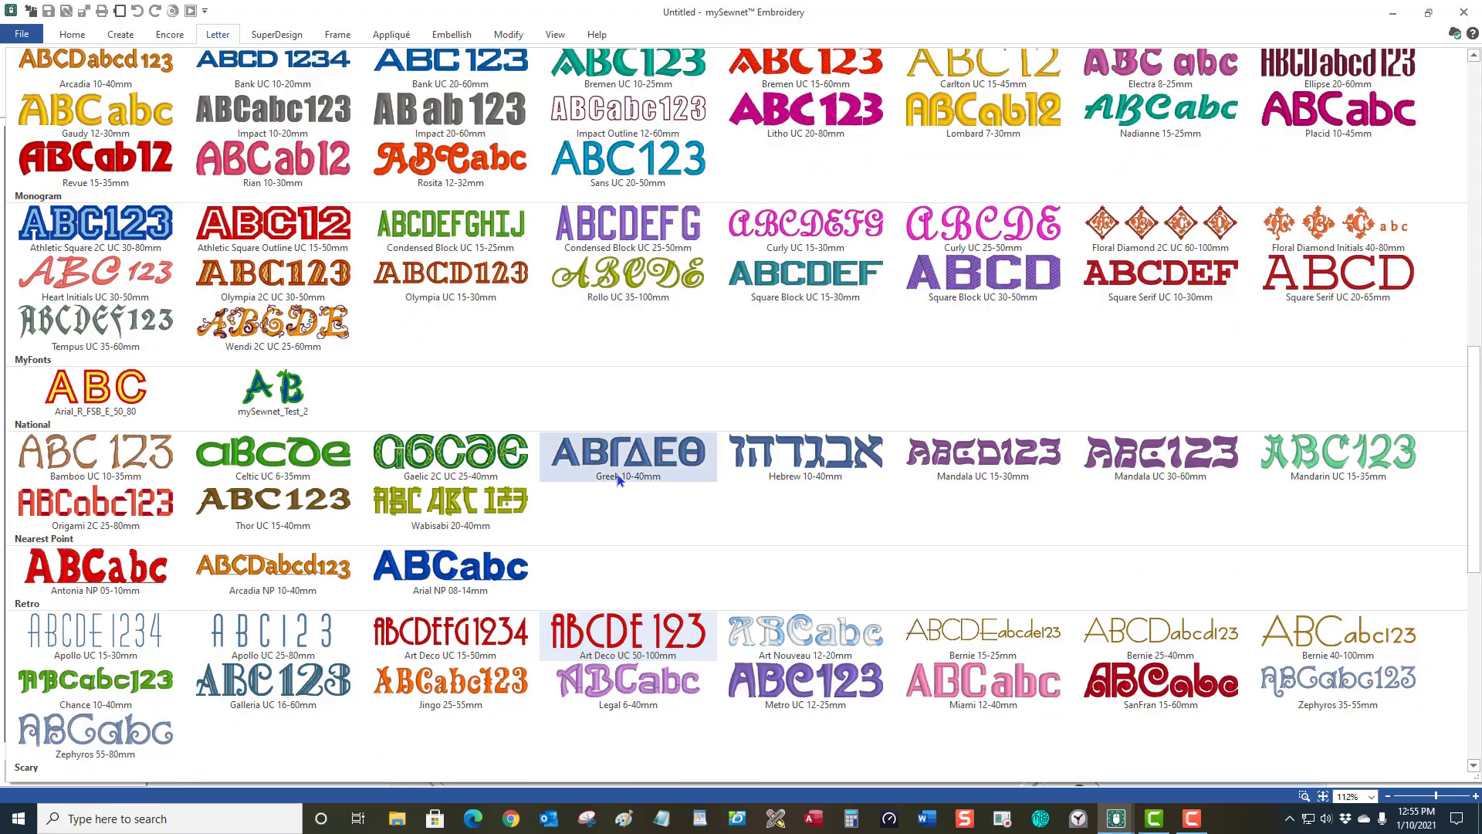
scroll(618, 479, "up", 20)
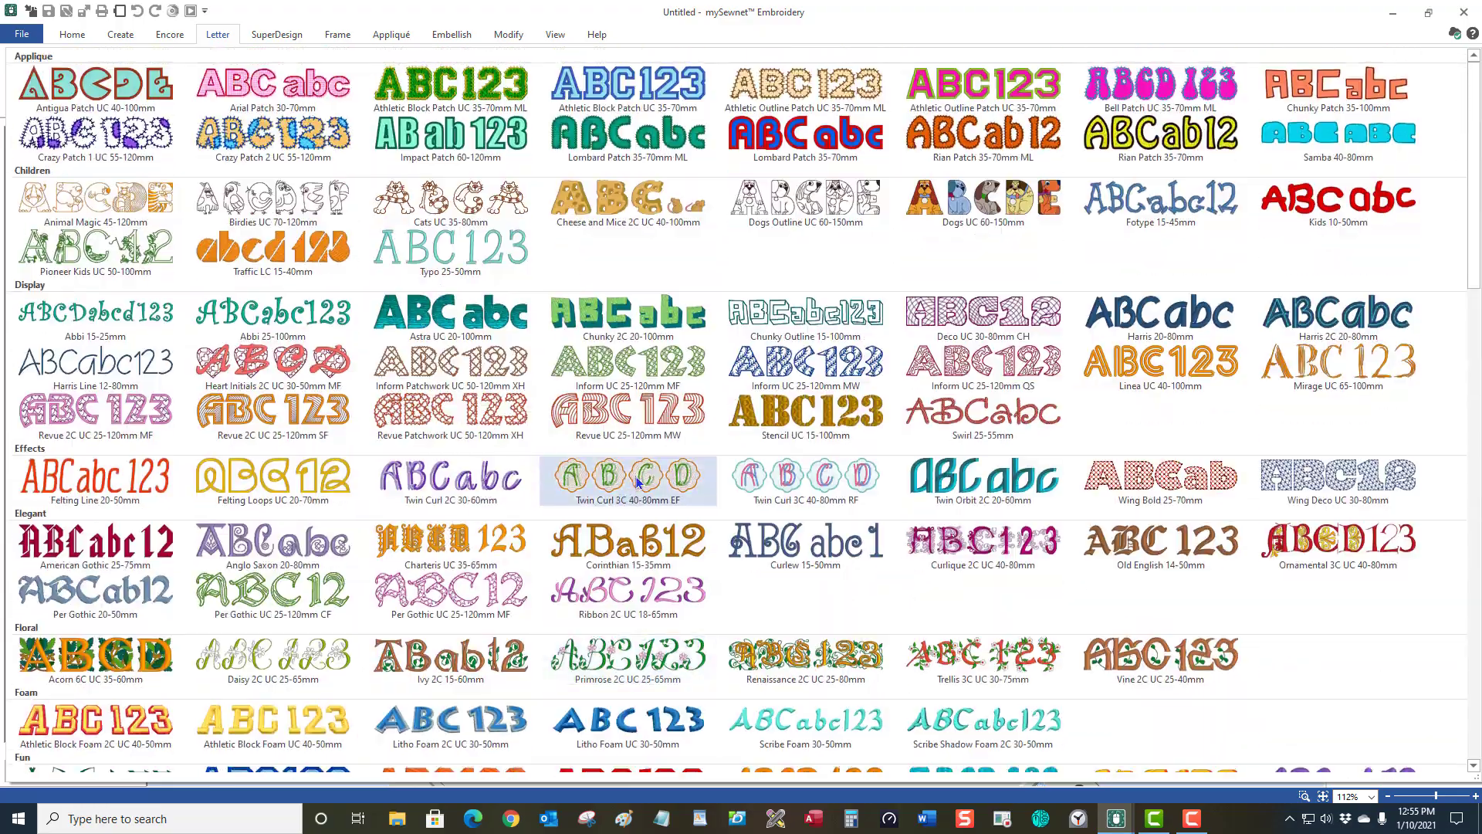
scroll(638, 482, "down", 12)
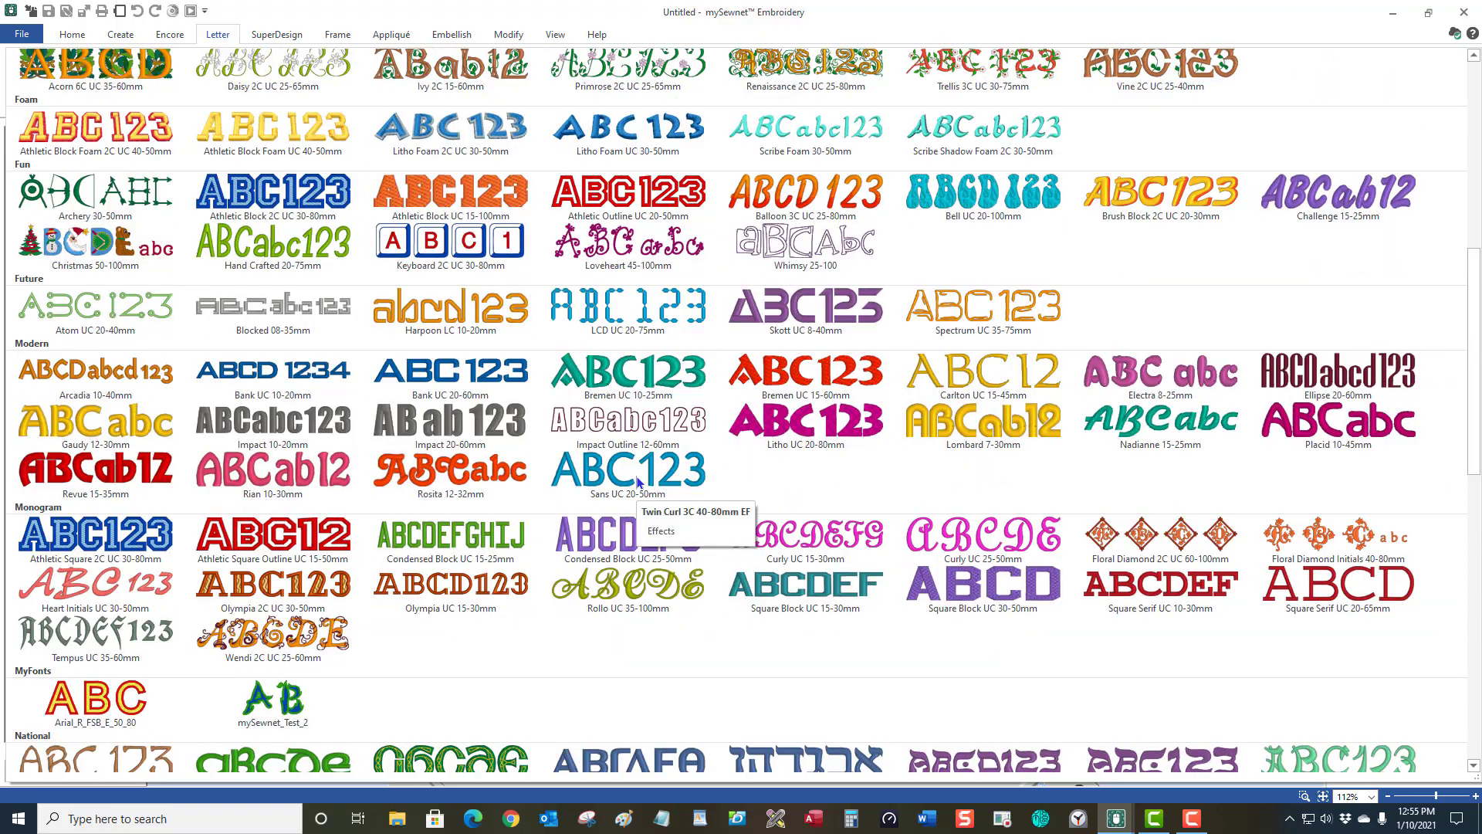
scroll(638, 481, "up", 3)
scroll(637, 482, "up", 10)
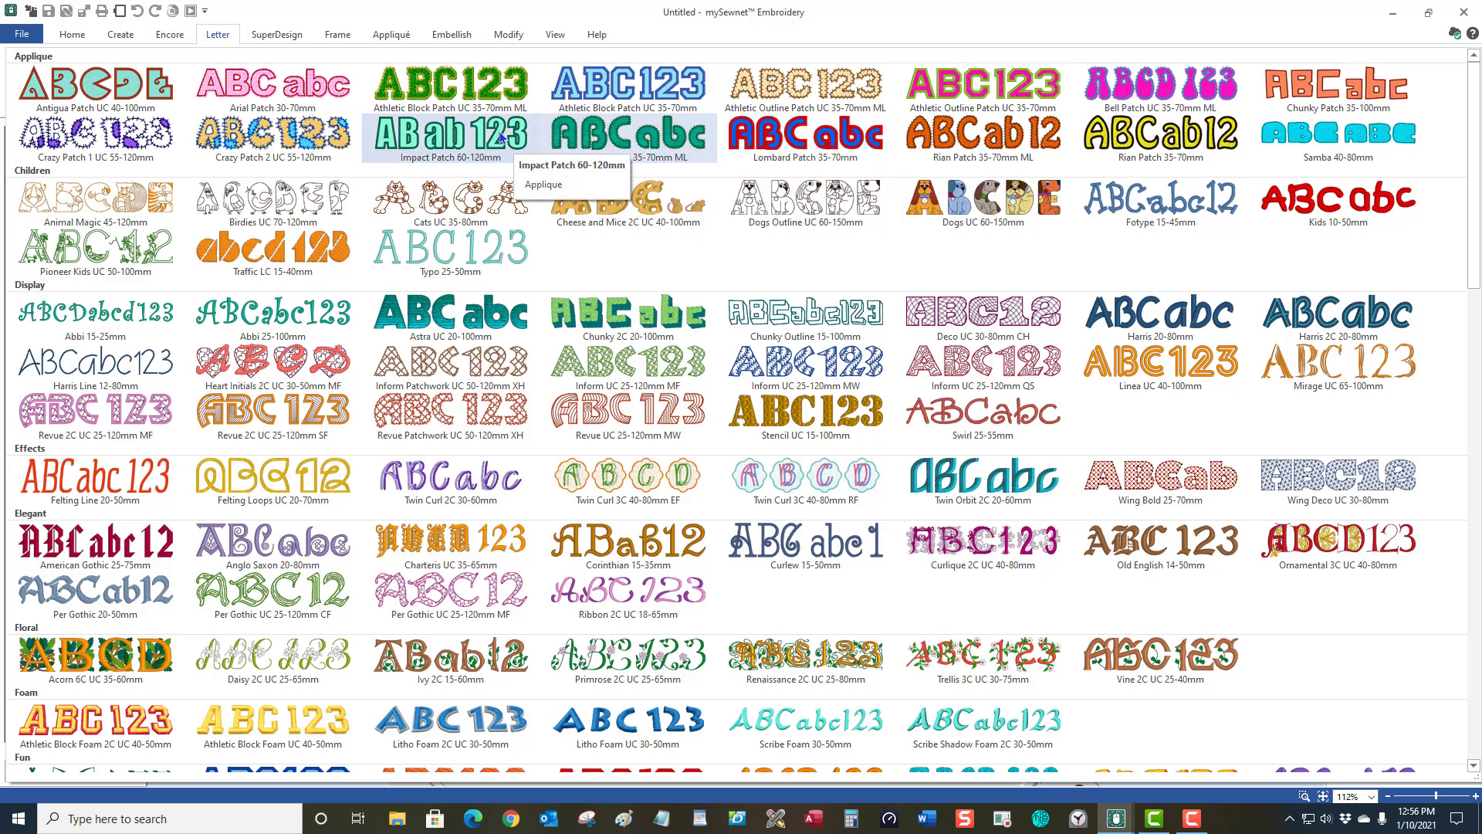
left_click(260, 154)
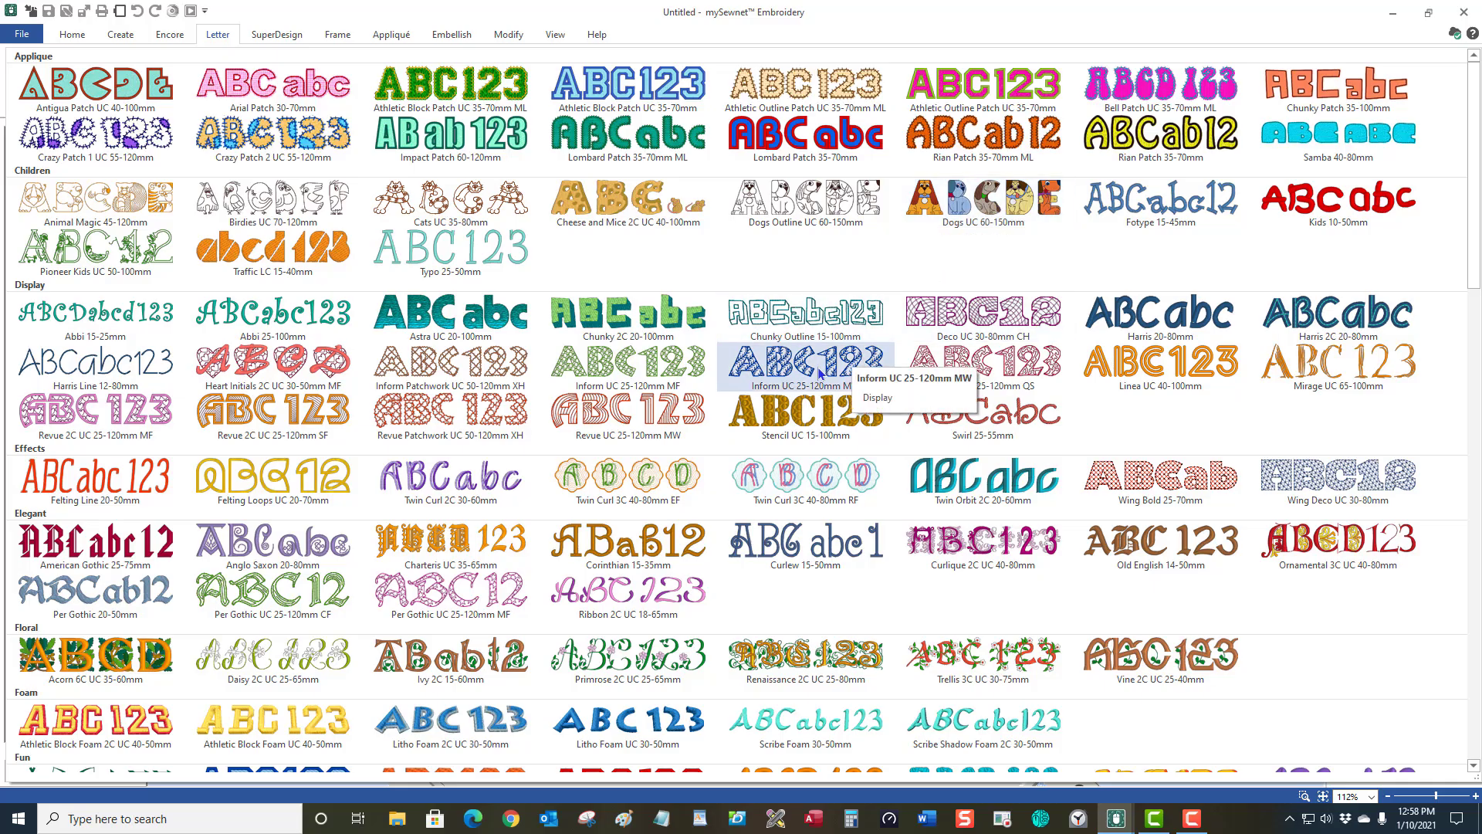
scroll(820, 373, "down", 3)
scroll(820, 373, "down", 1)
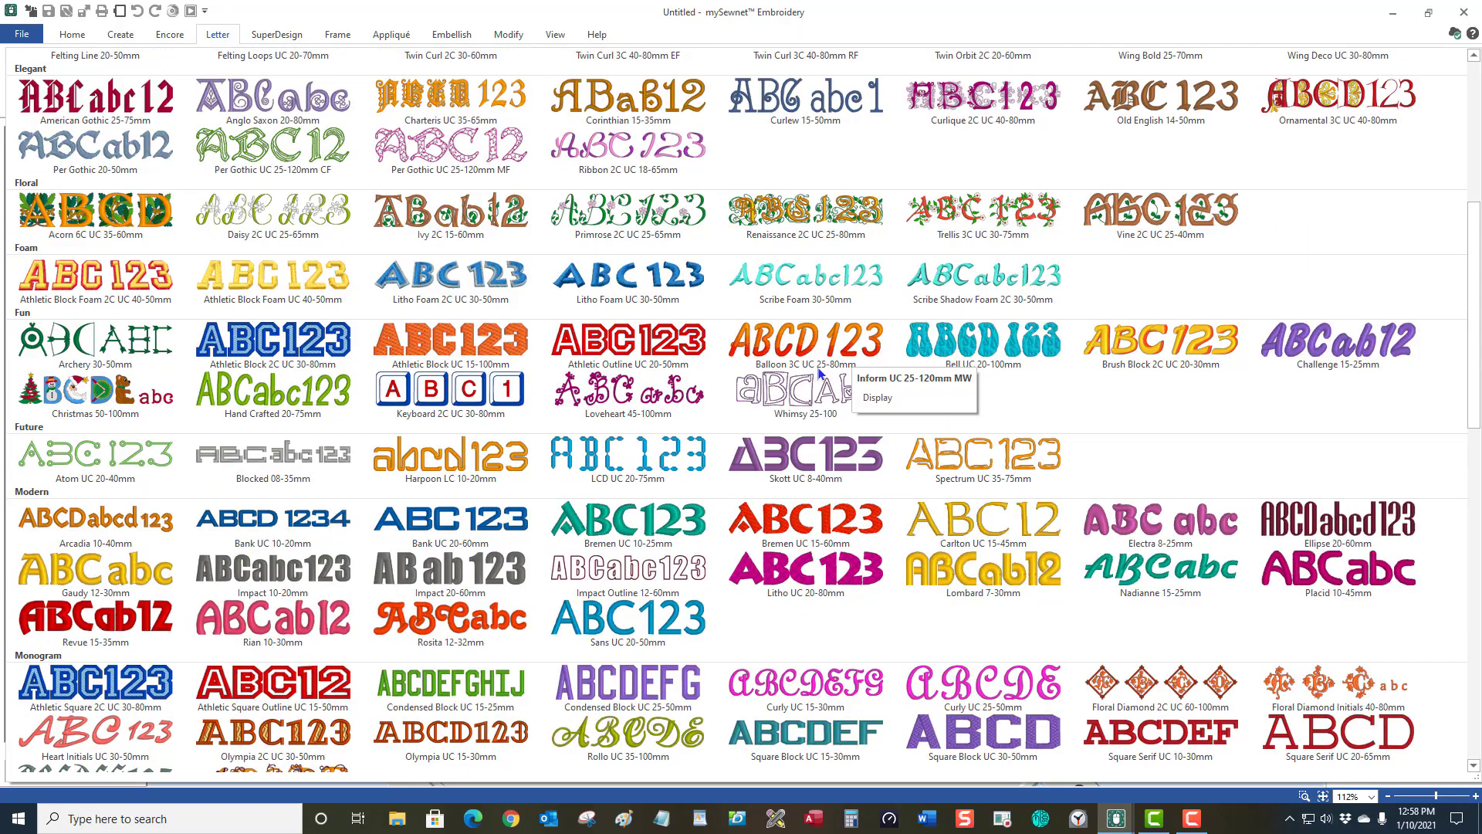
scroll(819, 374, "down", 2)
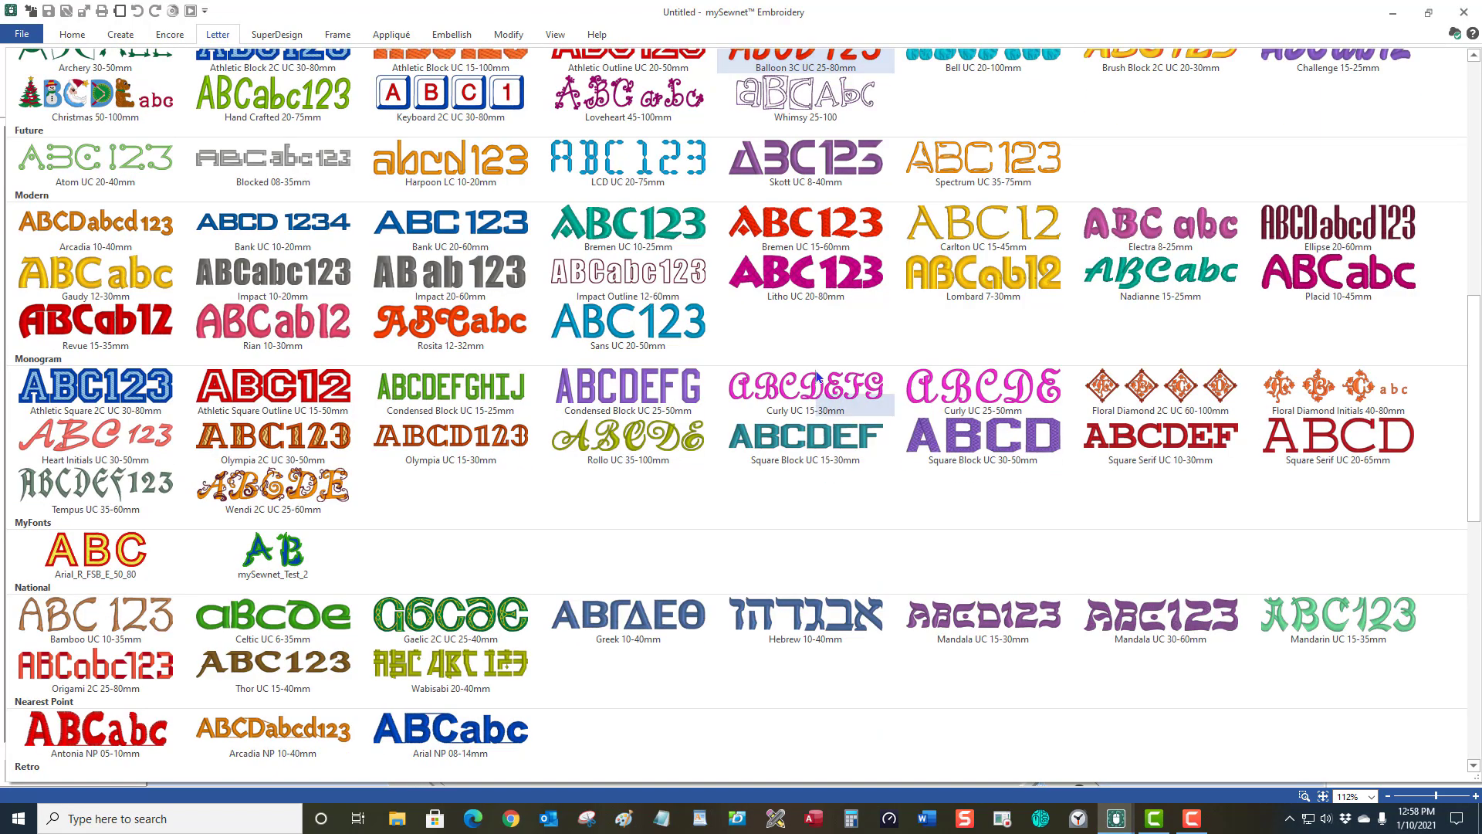
scroll(816, 373, "down", 3)
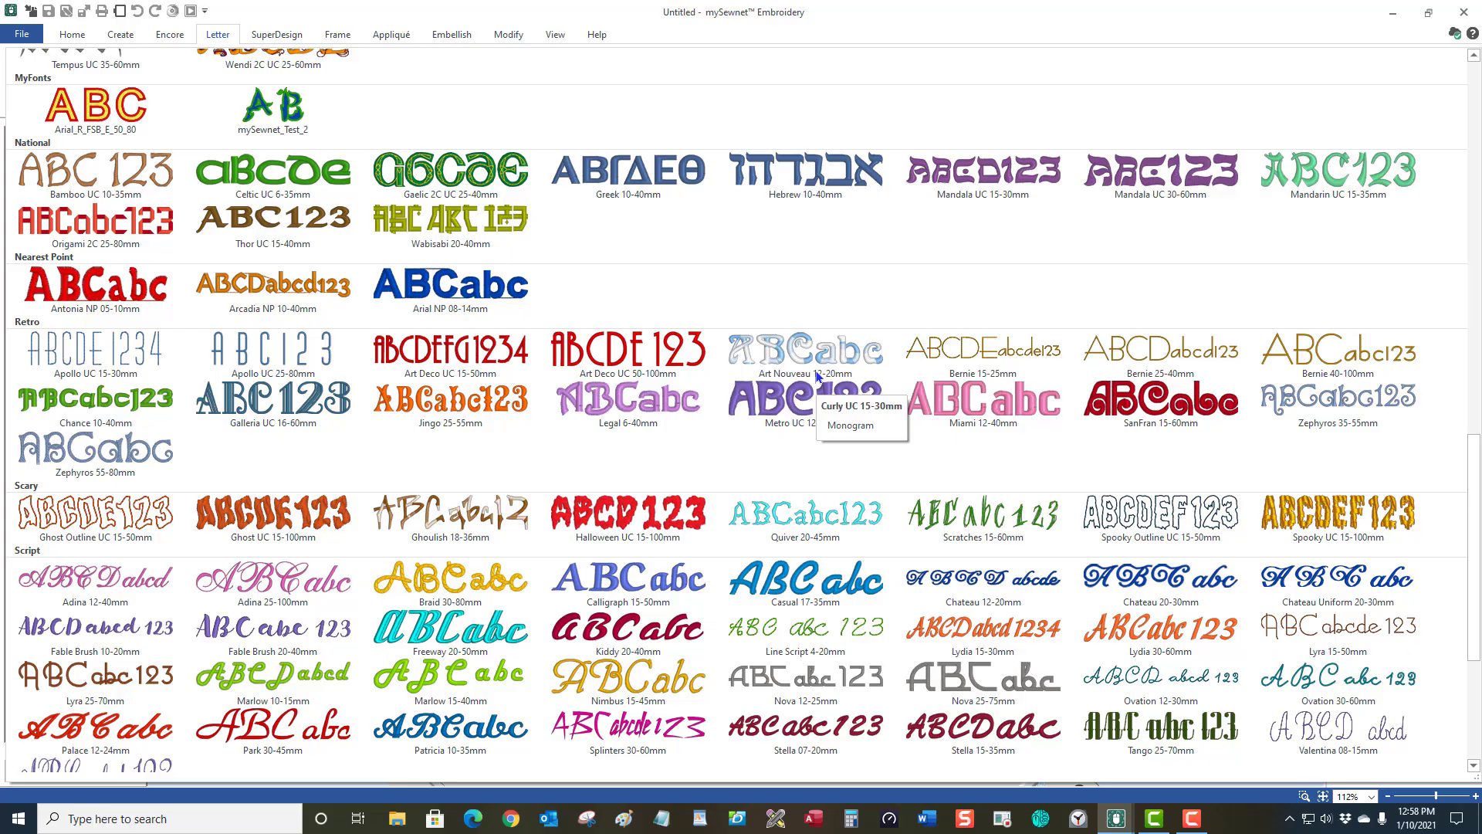
scroll(818, 375, "down", 2)
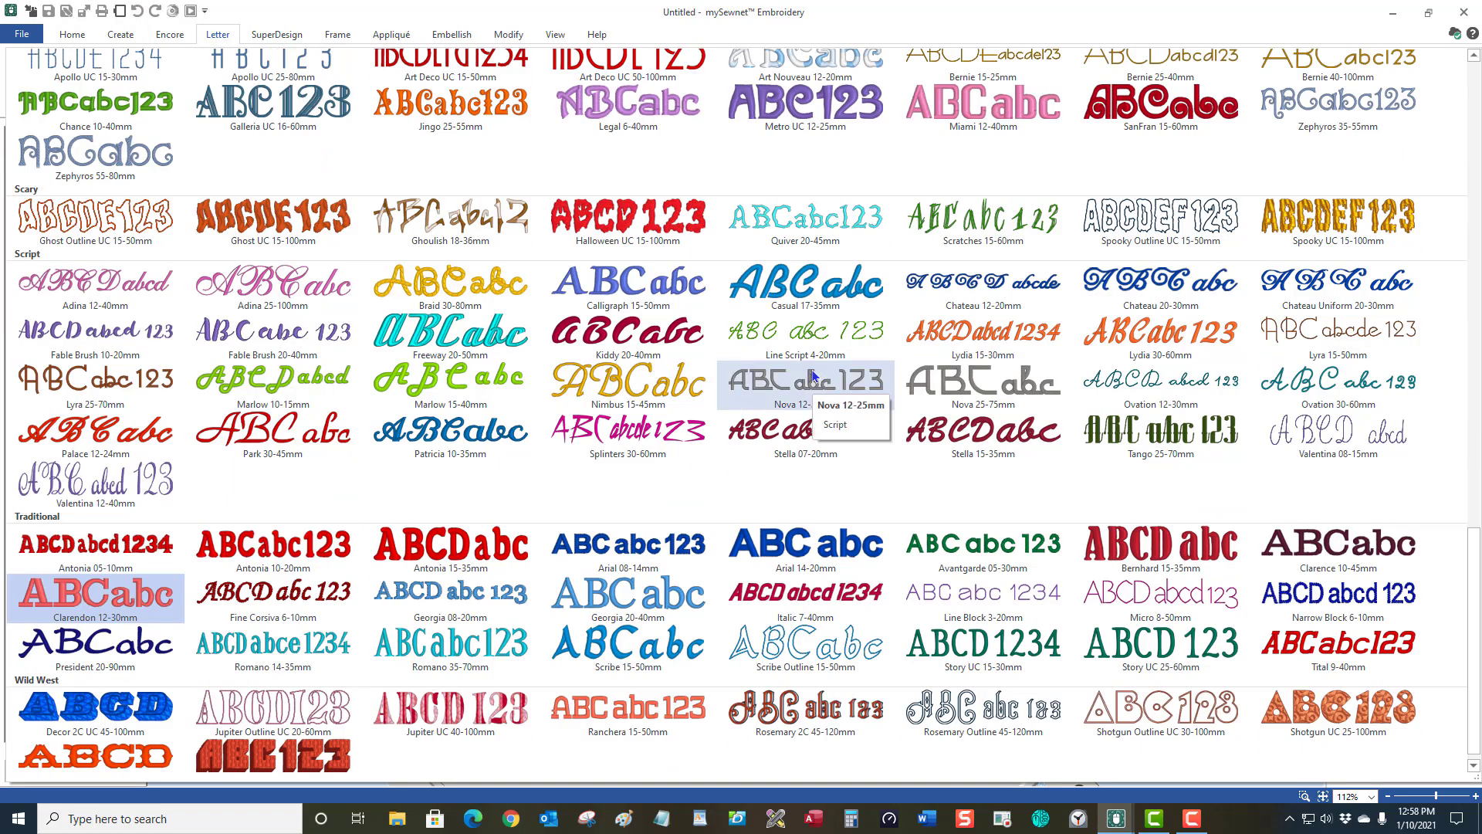
scroll(812, 376, "down", 1)
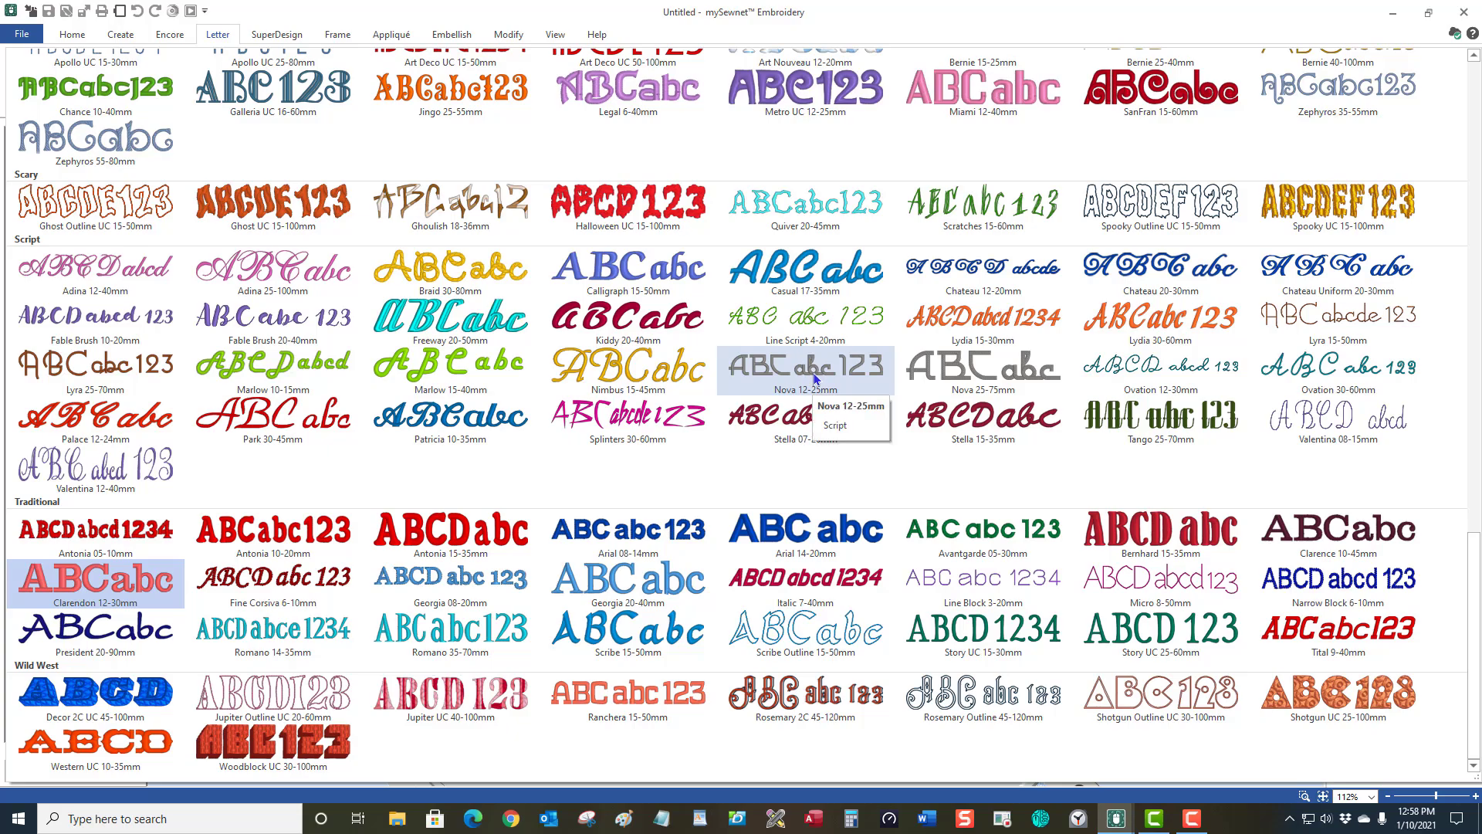
scroll(813, 378, "up", 15)
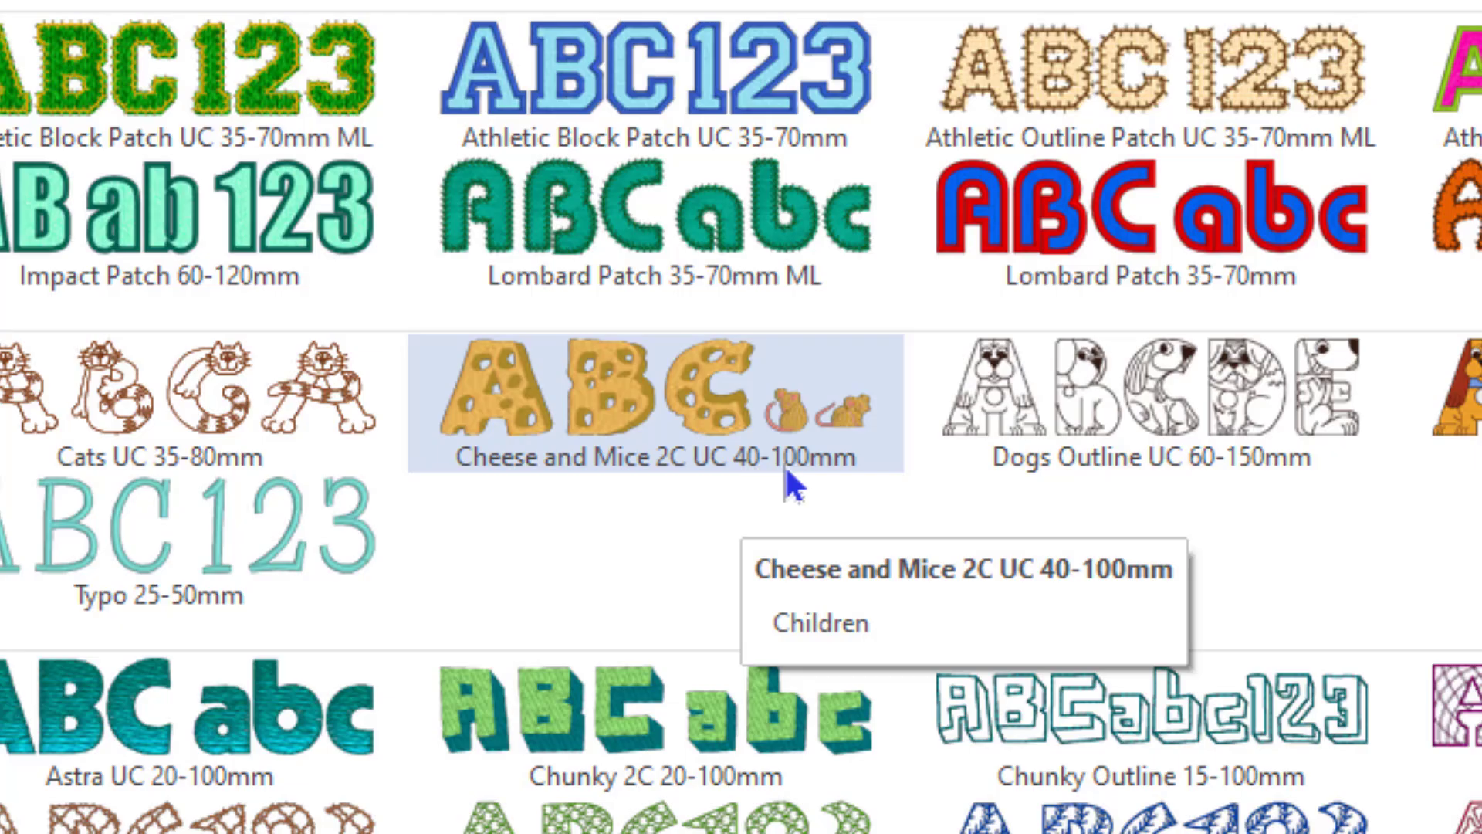
Pick the Cheese and Mice 2C UC 40-100mm font from the gallery's Children section.
left_click(832, 471)
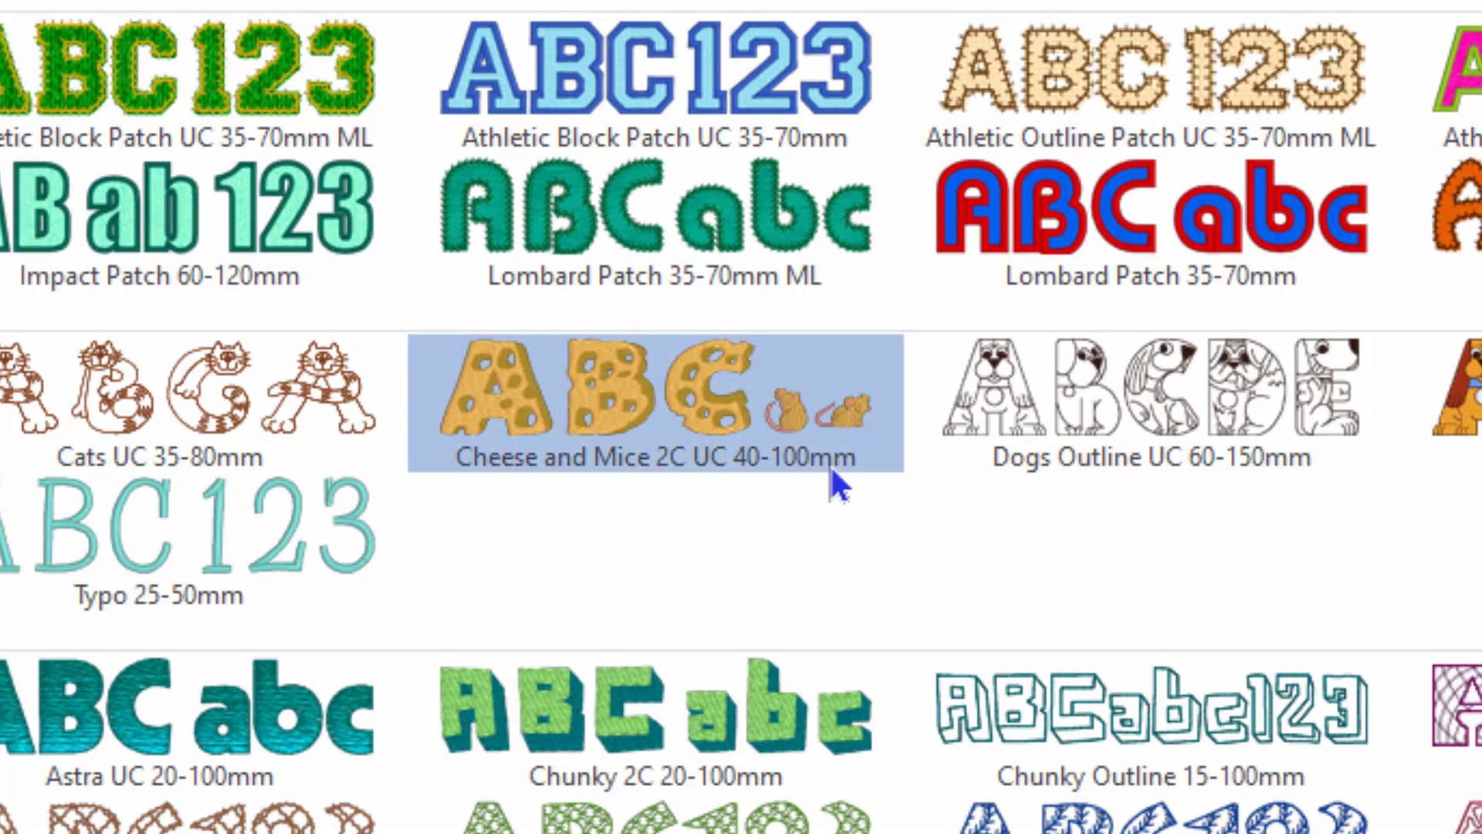
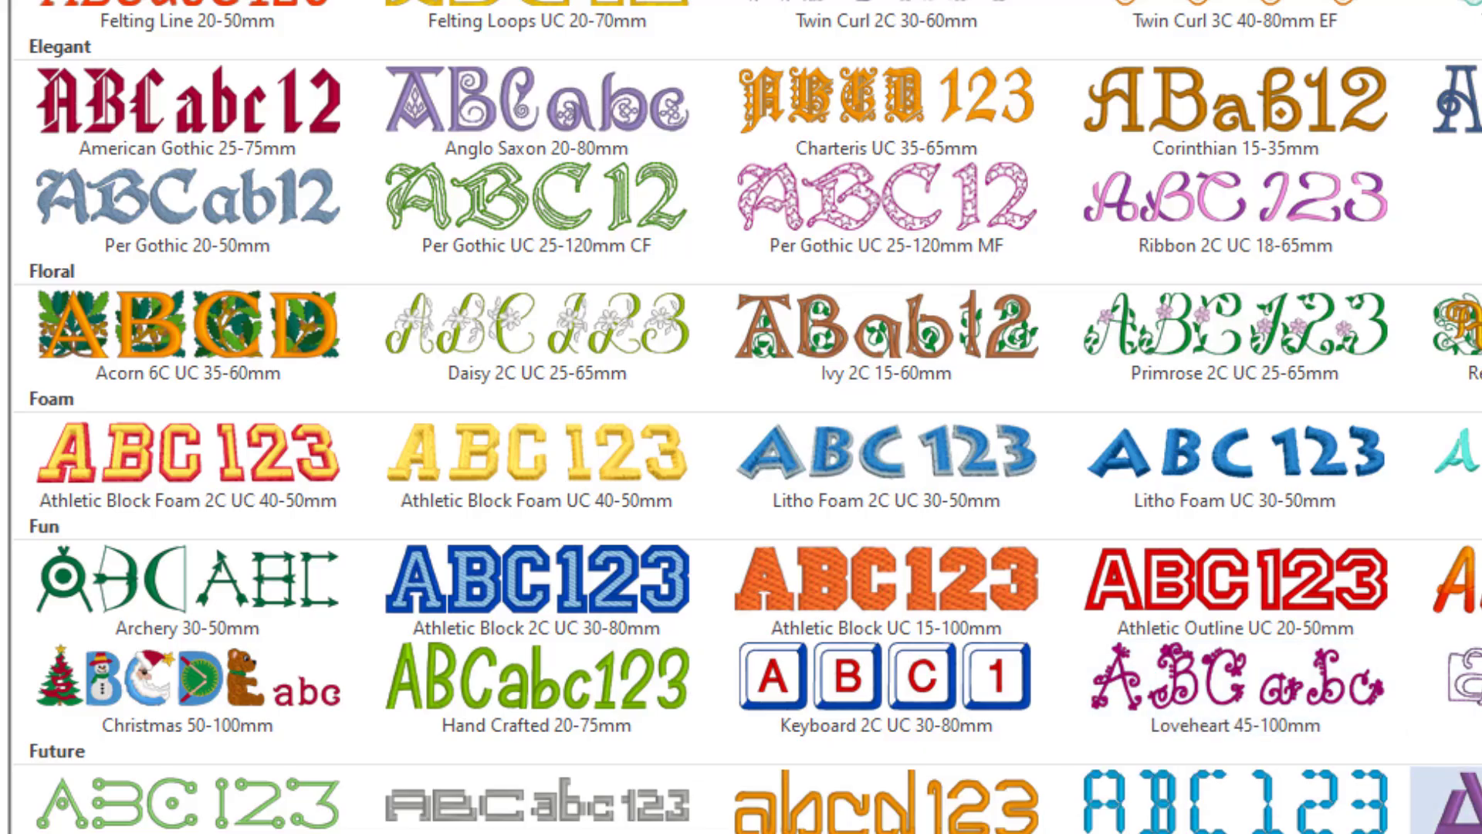
Scroll the Letter font gallery down past the Modern, Monogram and National fonts to the MyFonts category.
scroll(741, 417, "down", 6)
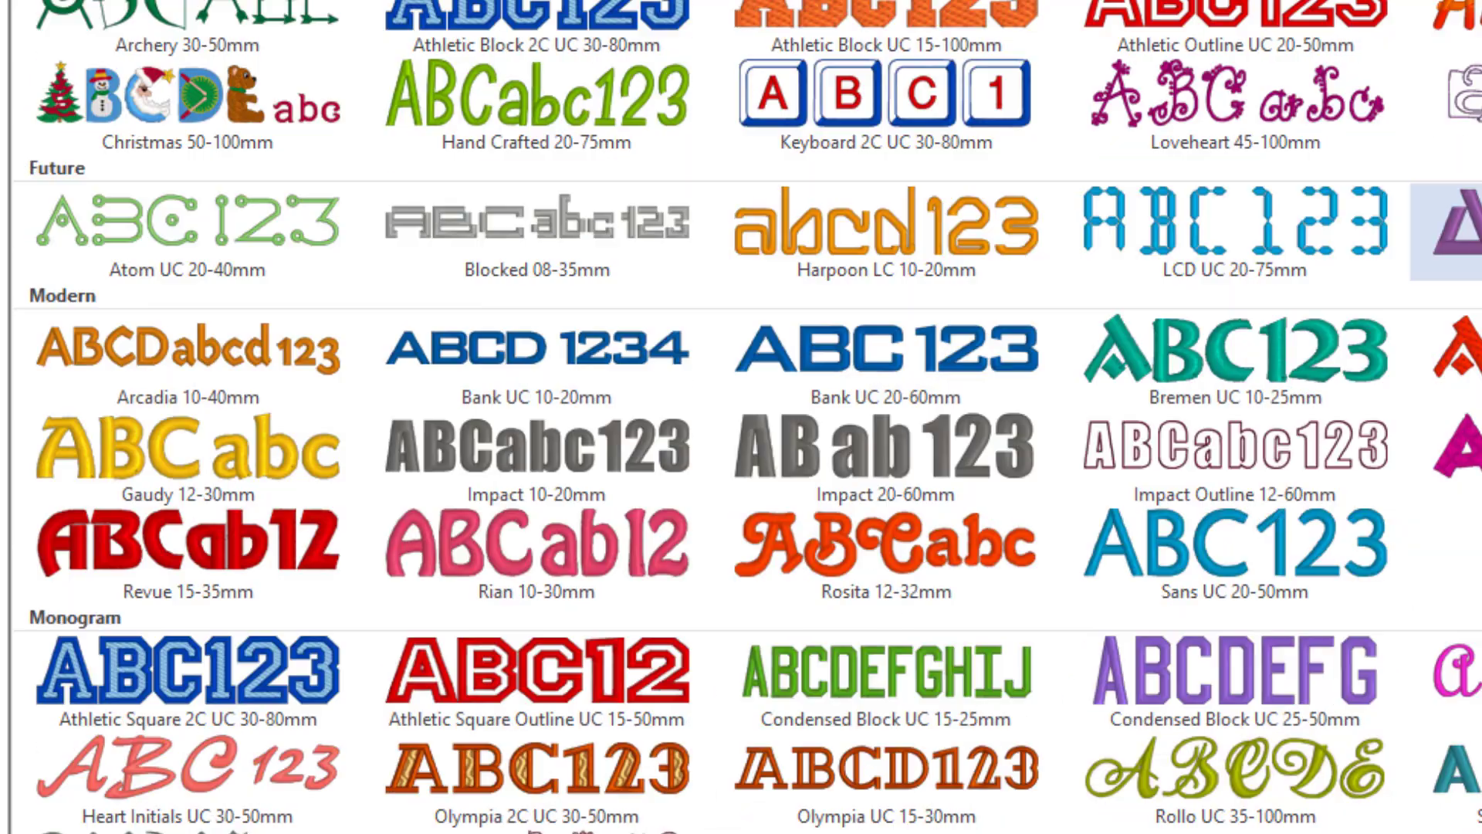
scroll(741, 418, "down", 3)
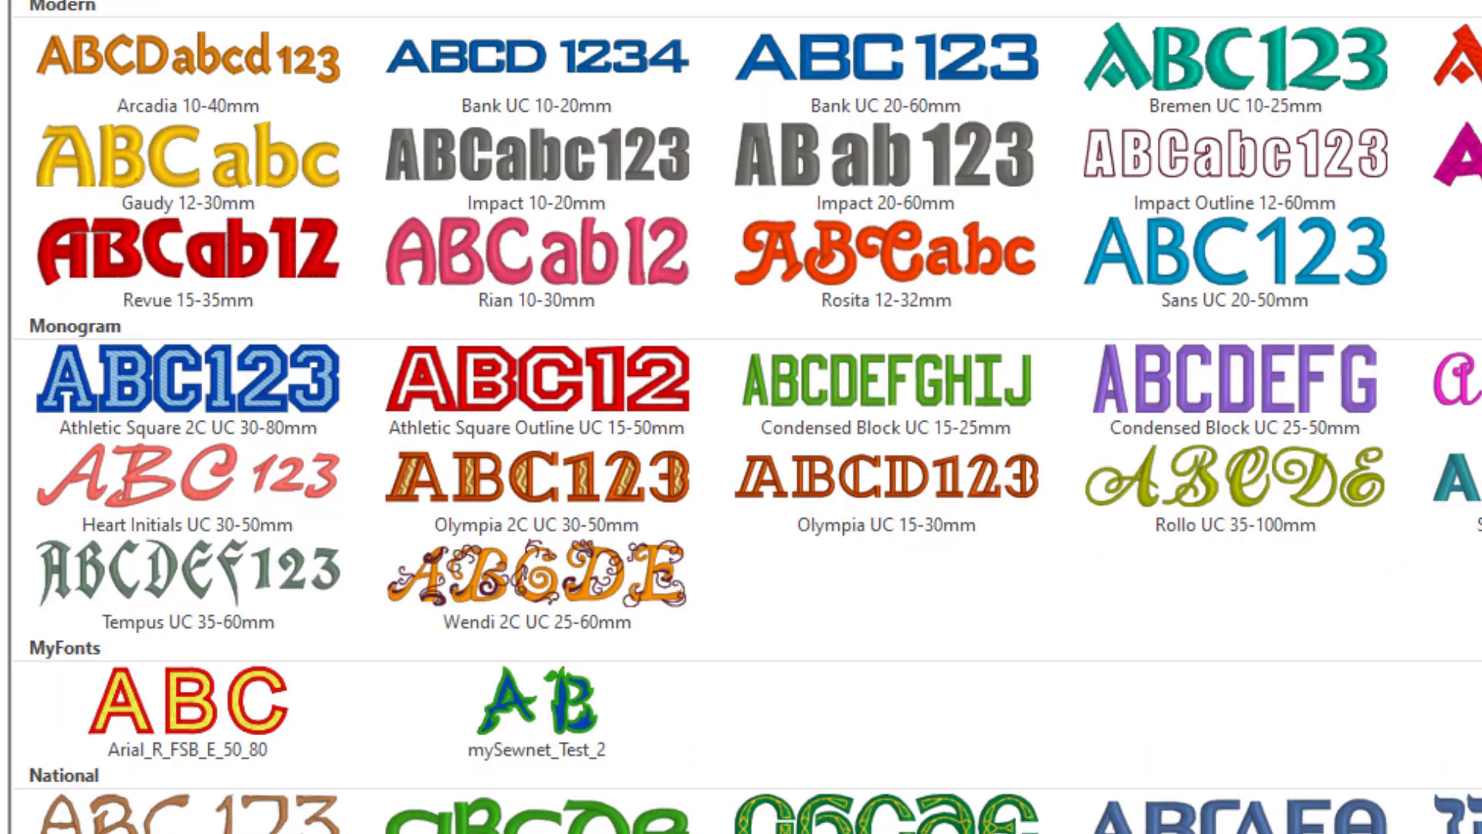
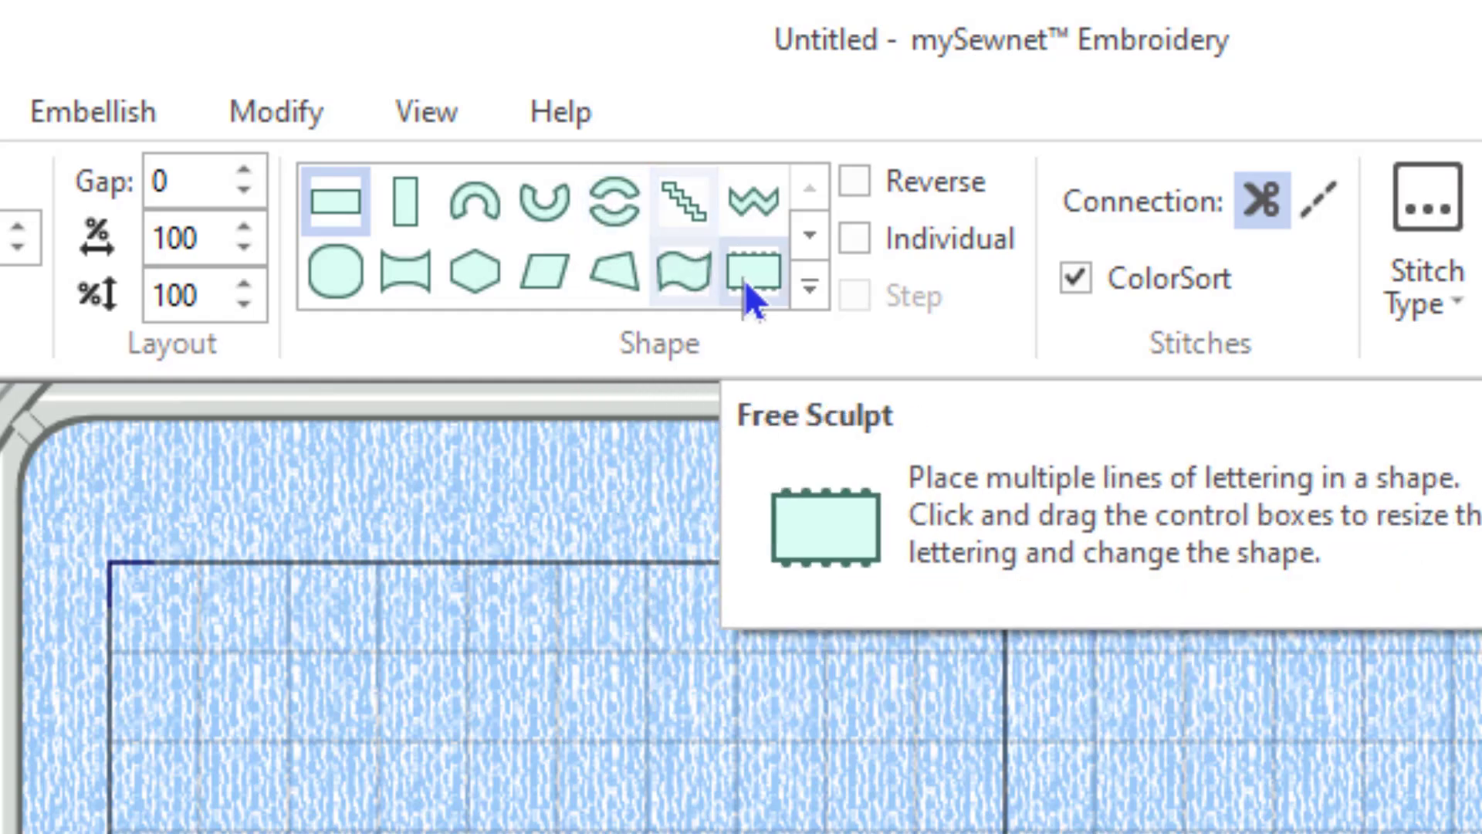
Enter the person's full name as the lettering text in Georgia 20-40mm at 20 mm.
left_click(809, 290)
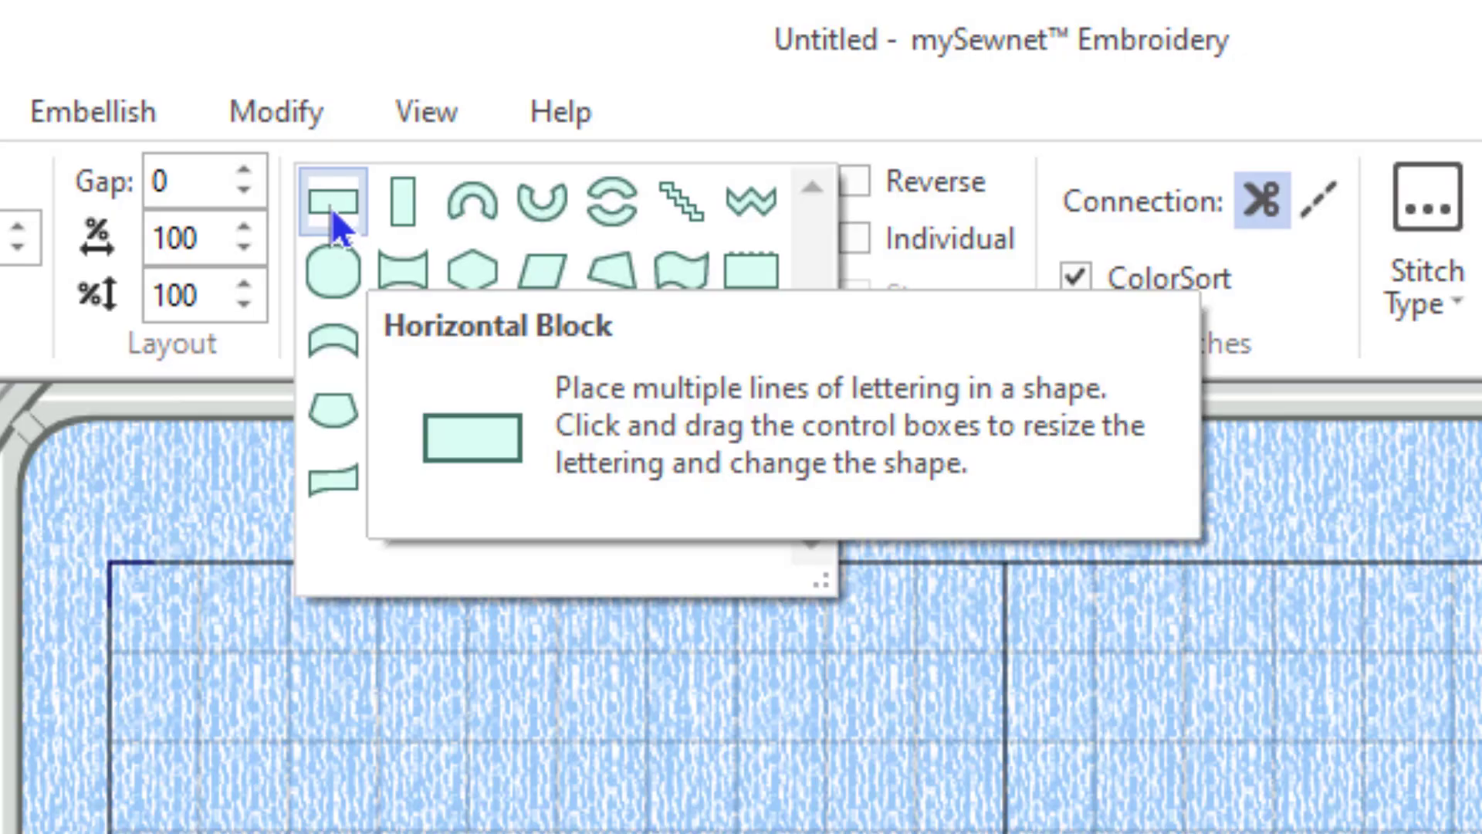
left_click(334, 202)
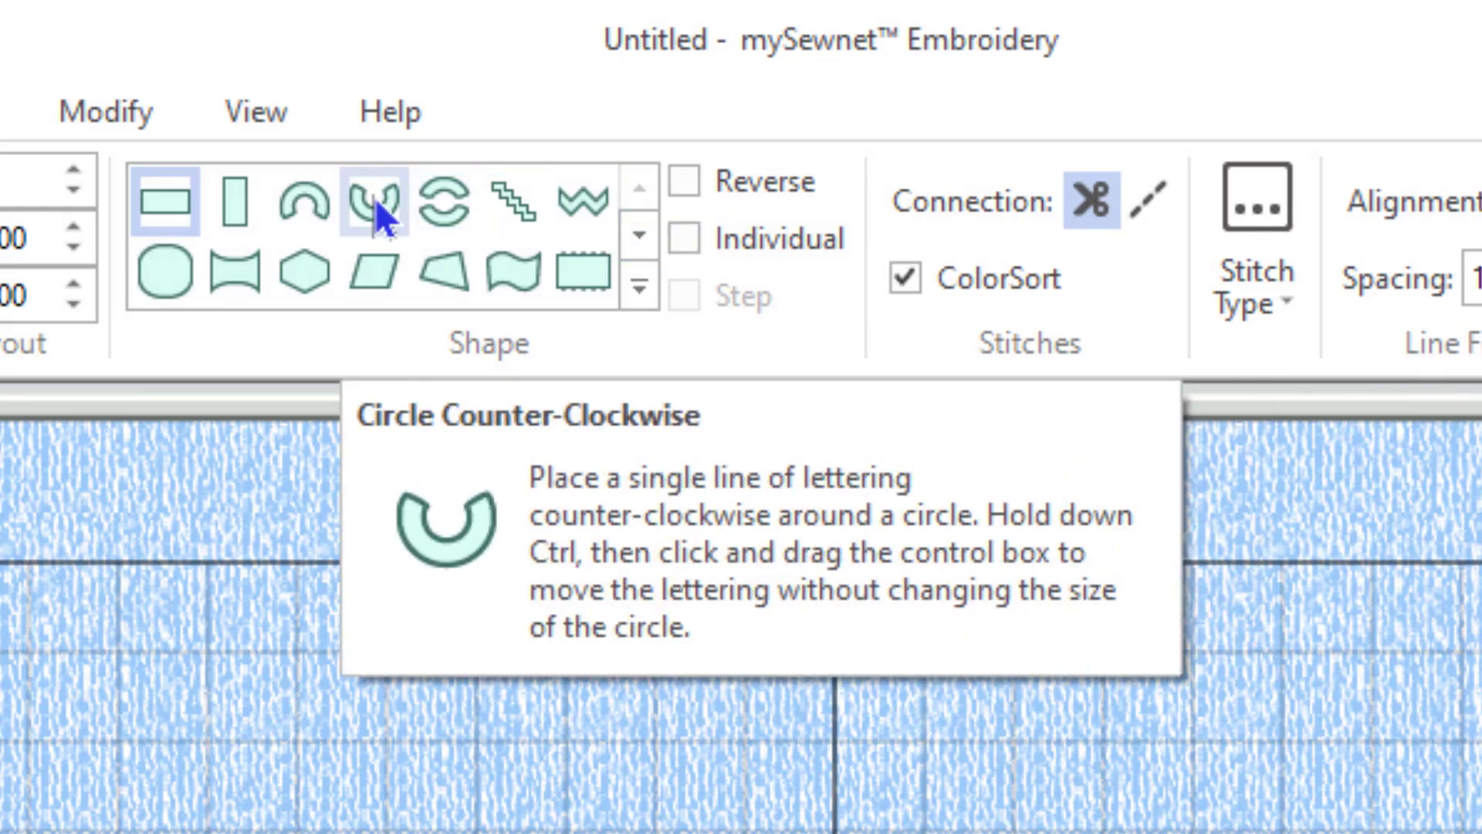
left_click(375, 198)
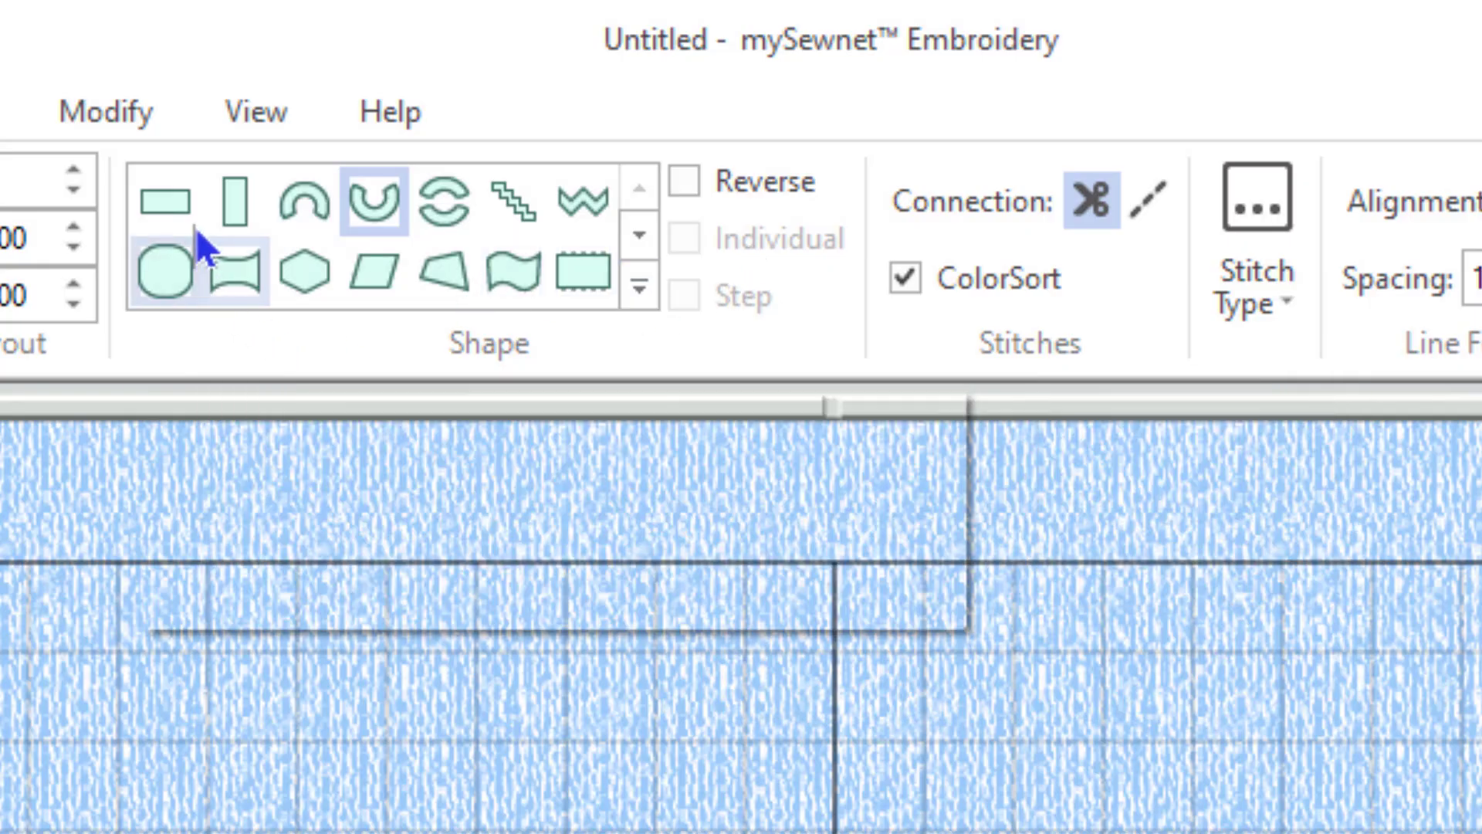
left_click(183, 218)
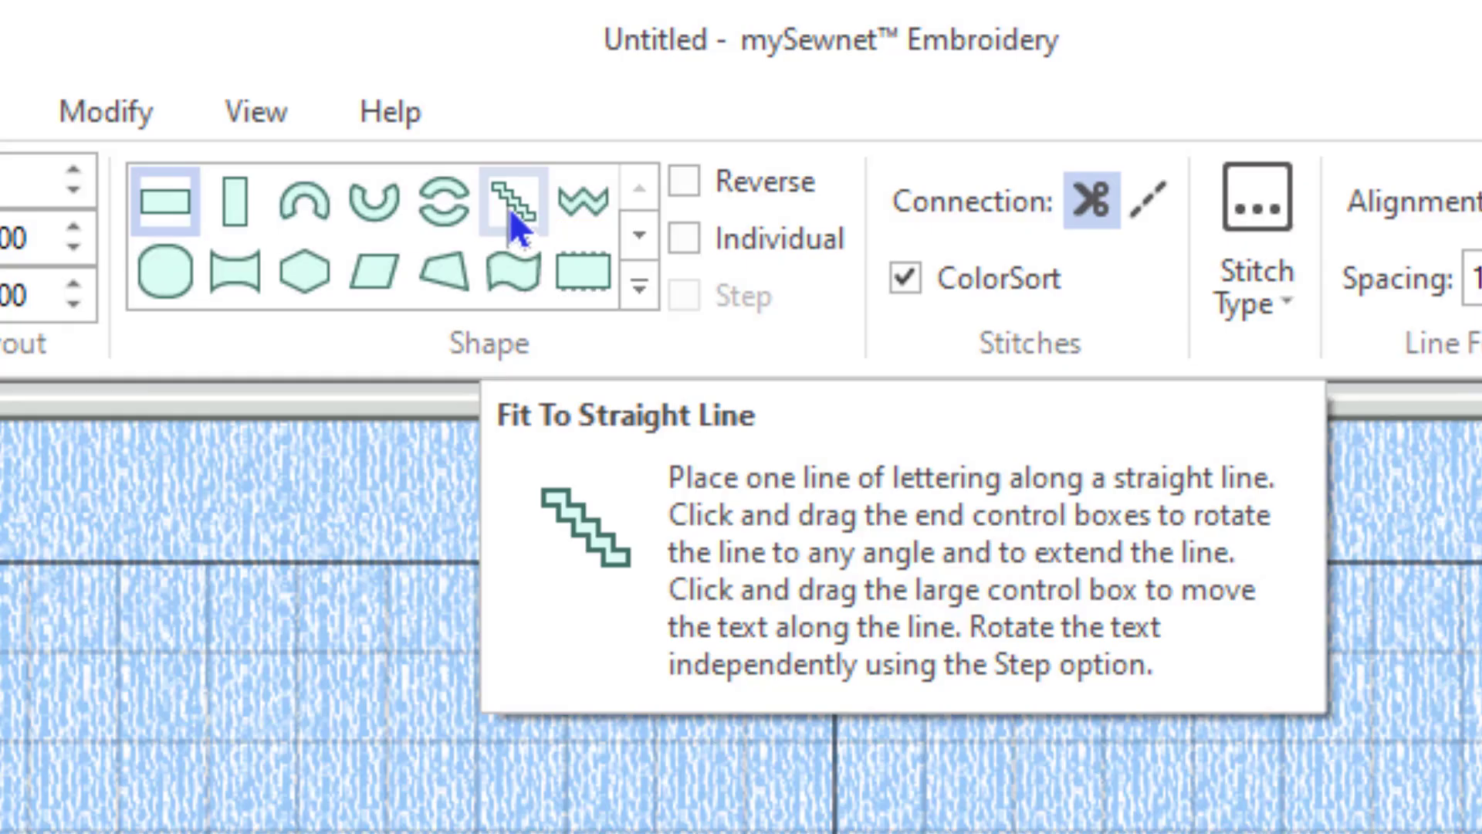
Try straight-line and wavy-line lettering layouts, revert to a horizontal block, then list stitch types.
left_click(513, 224)
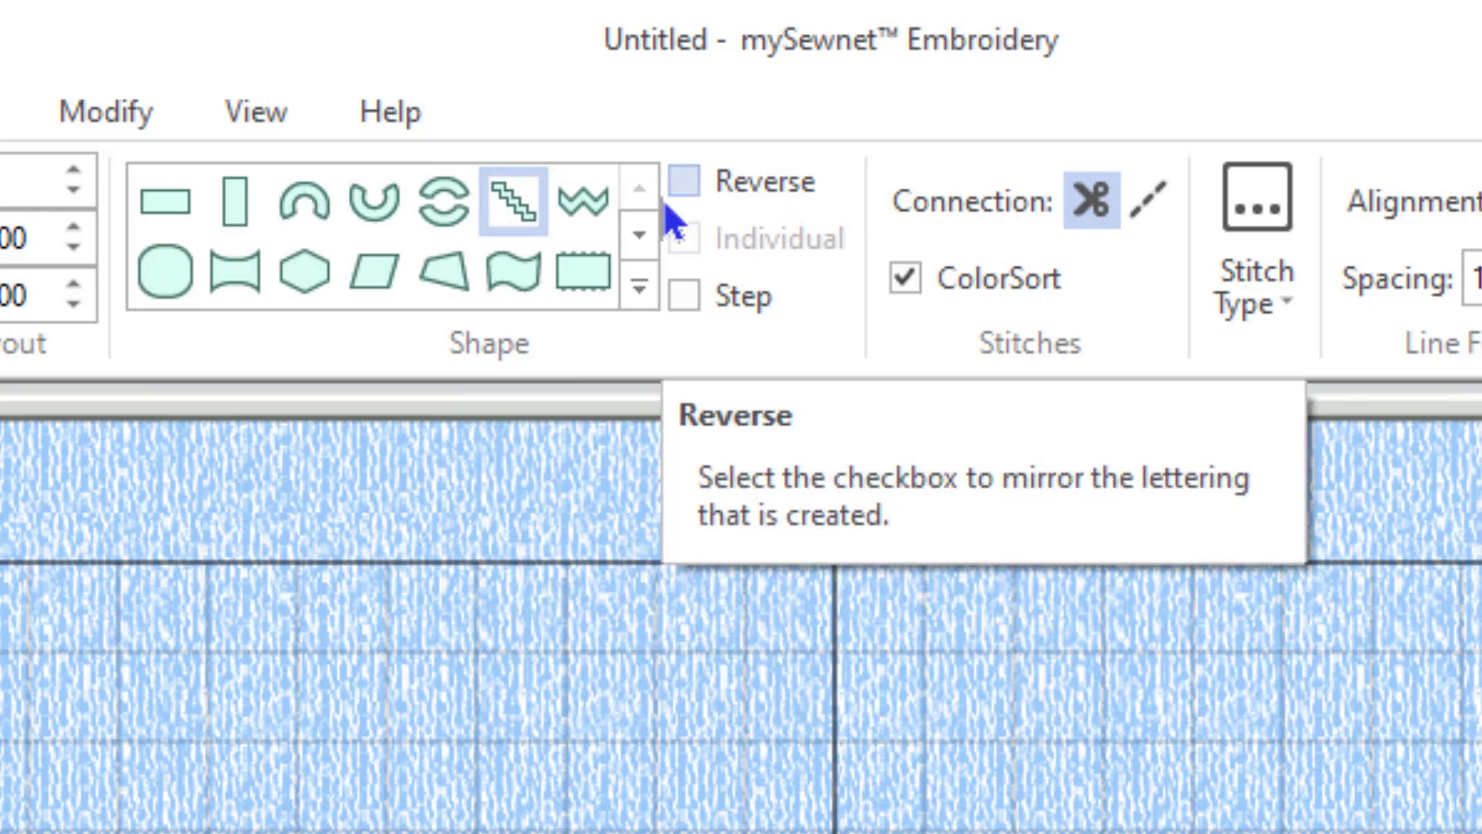
left_click(583, 201)
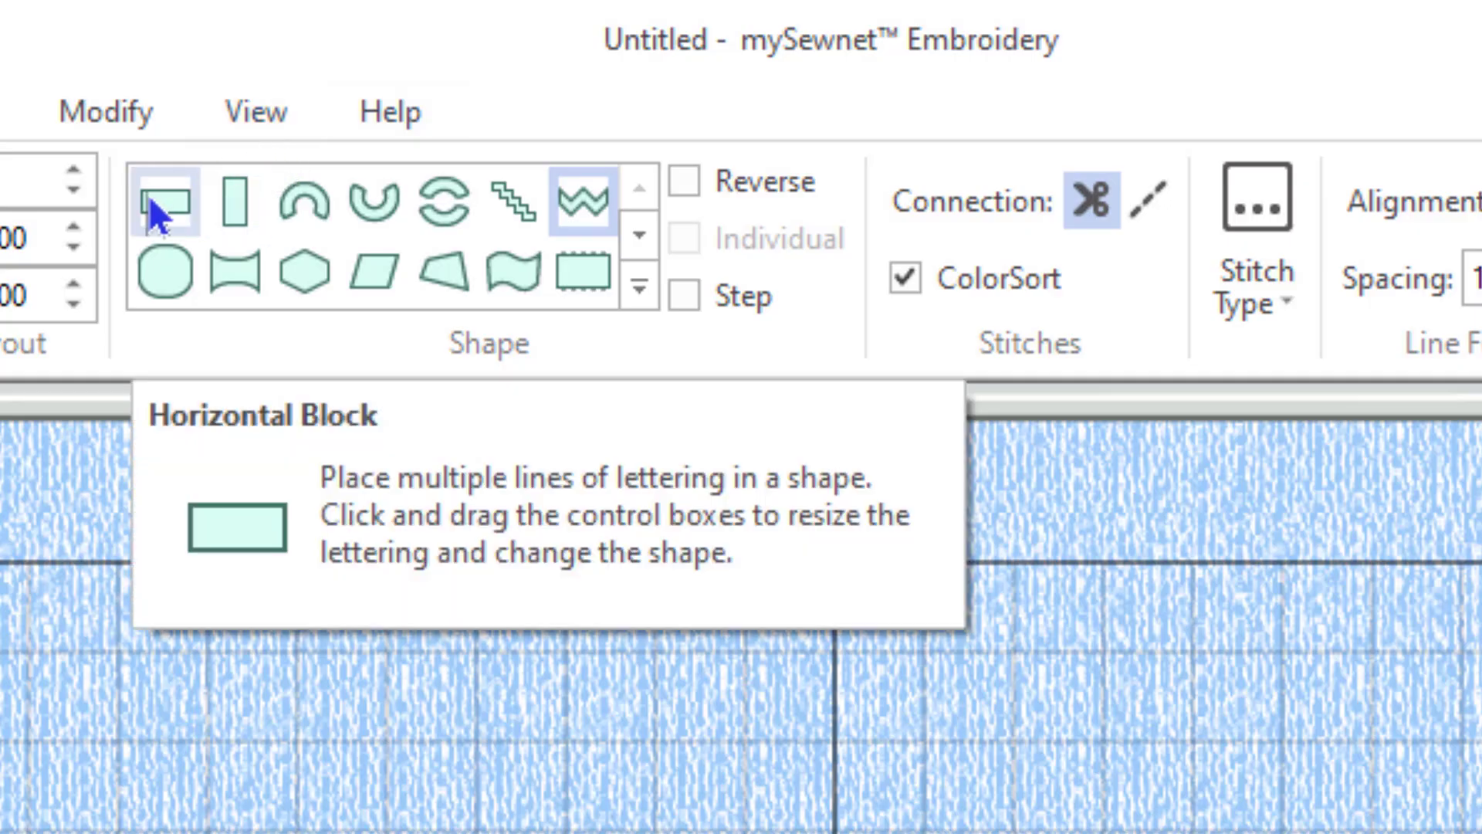
left_click(155, 214)
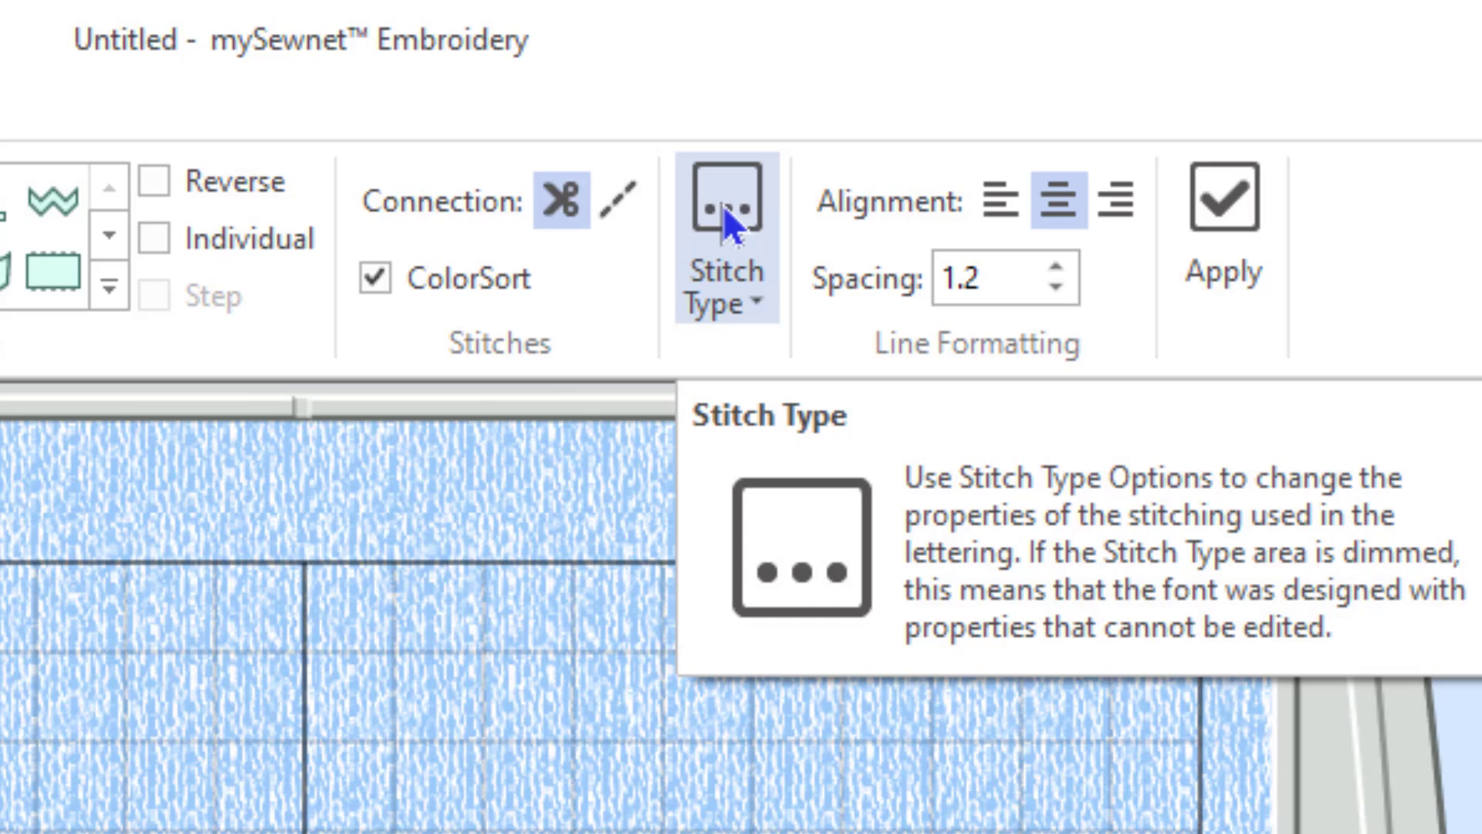
left_click(724, 211)
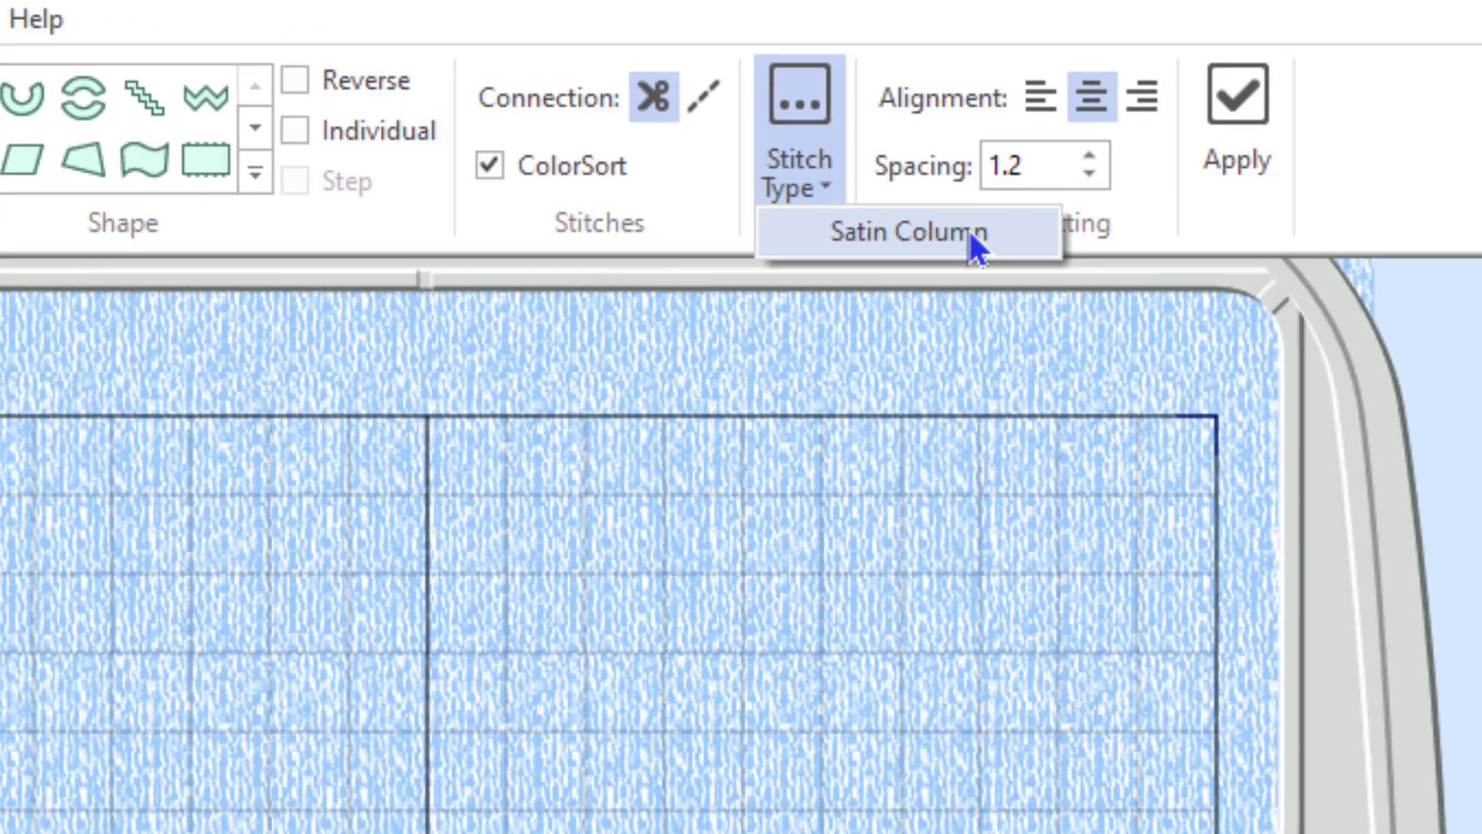
Choose Satin Column to view its settings: density 4, compensation 0, no underlay, gradient off.
left_click(919, 352)
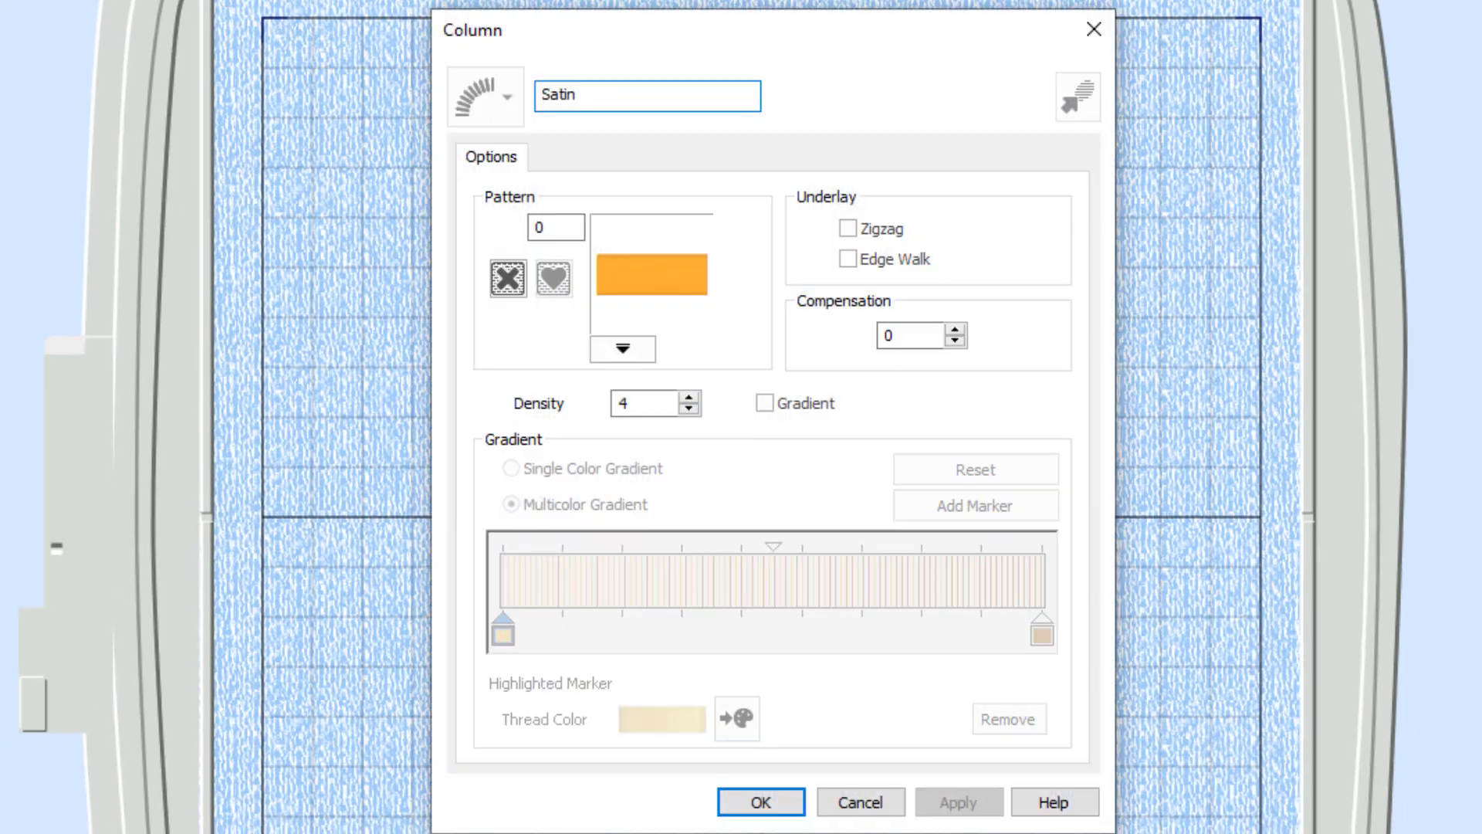
left_click(761, 802)
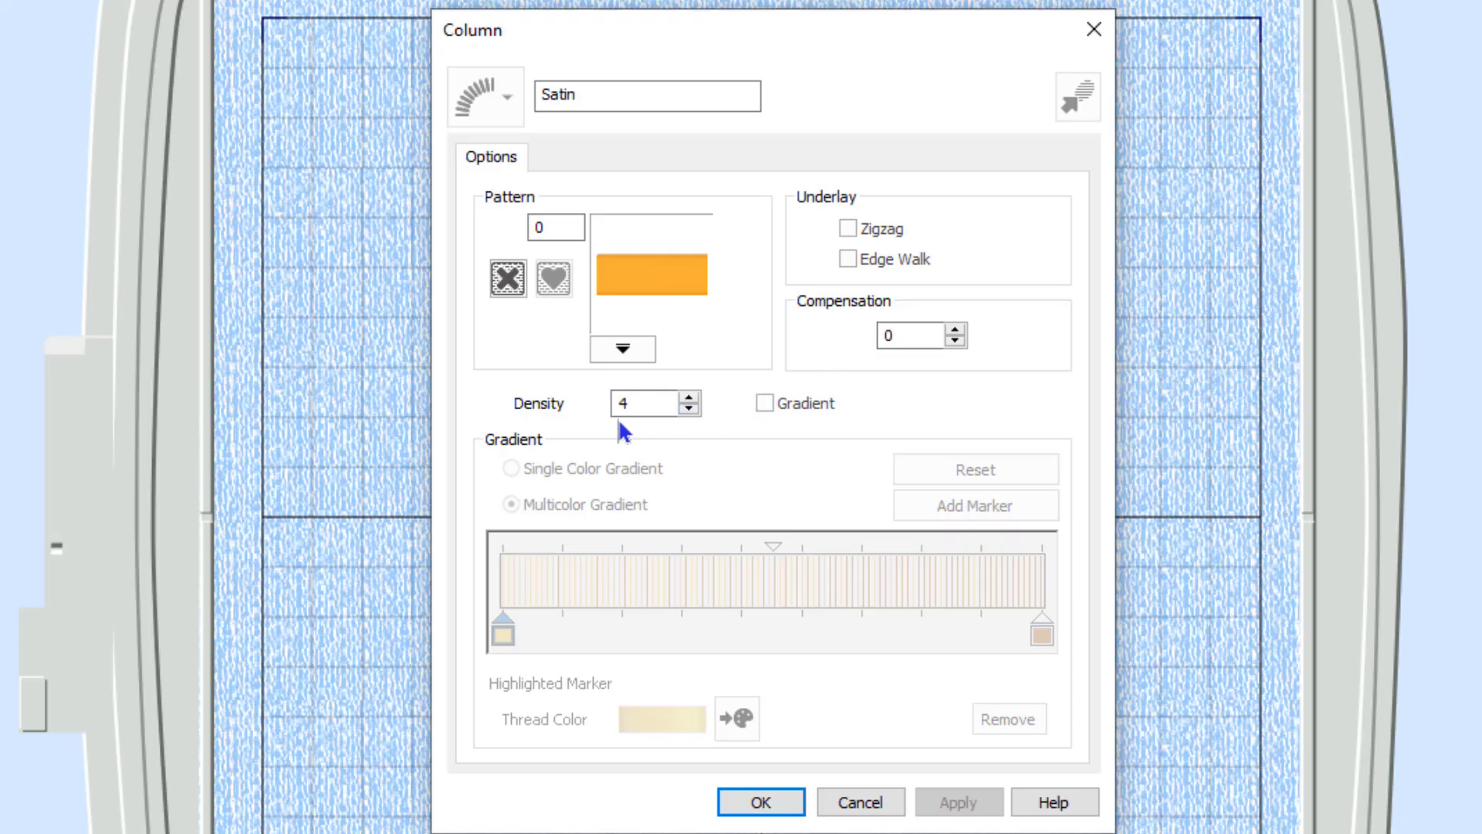
left_click(765, 403)
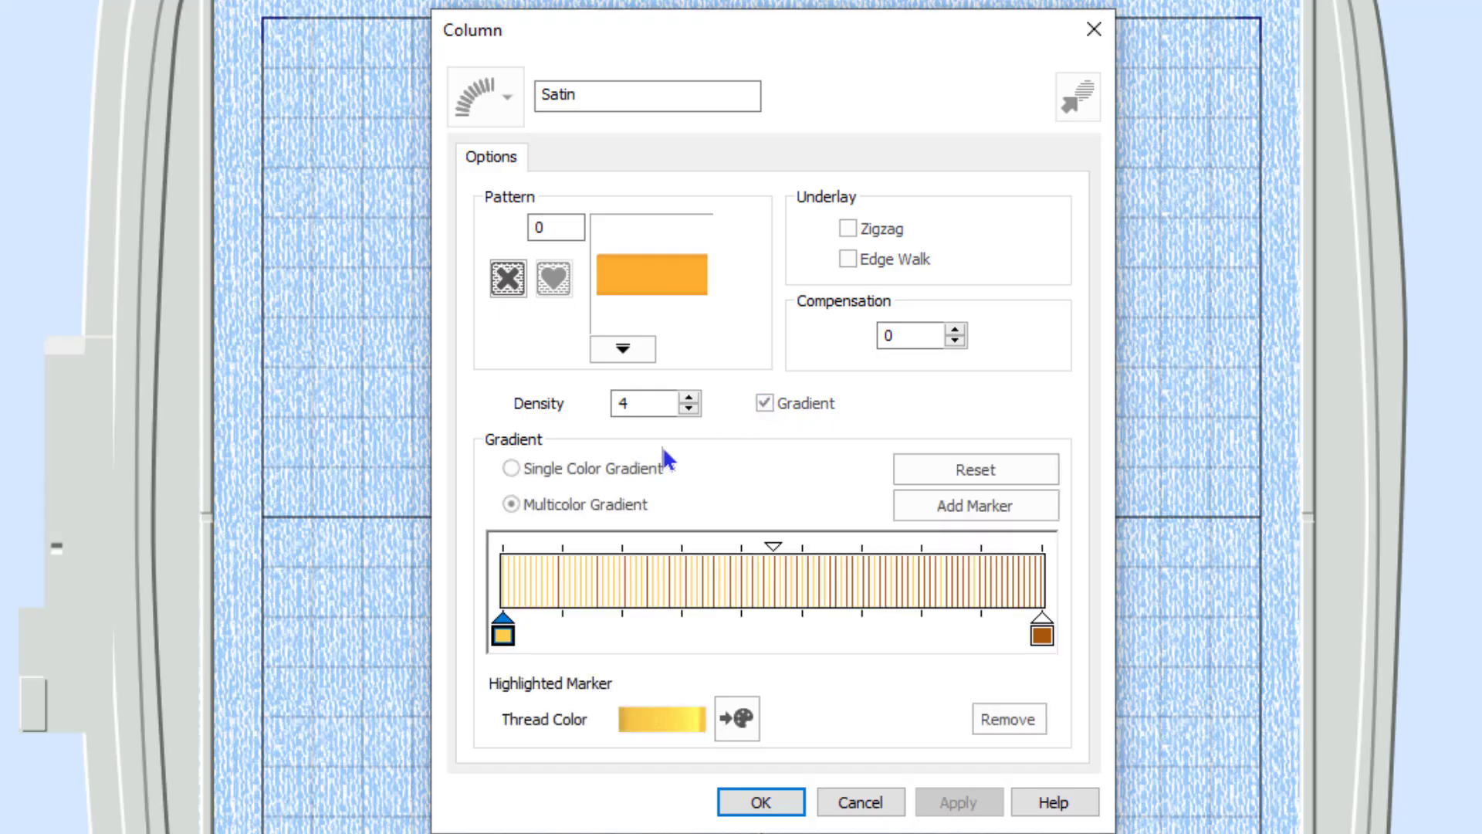
left_click(512, 469)
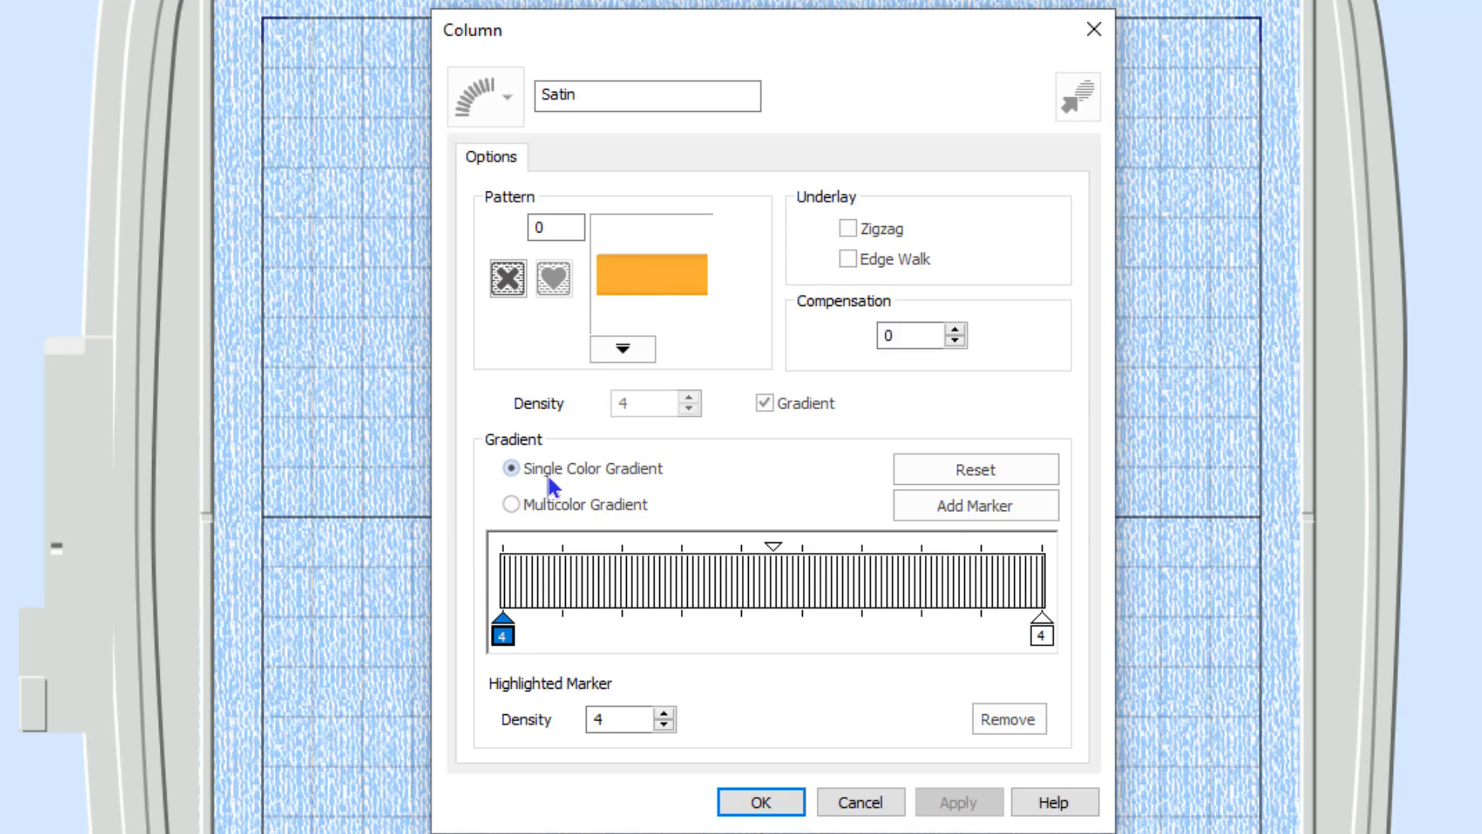
left_click(511, 507)
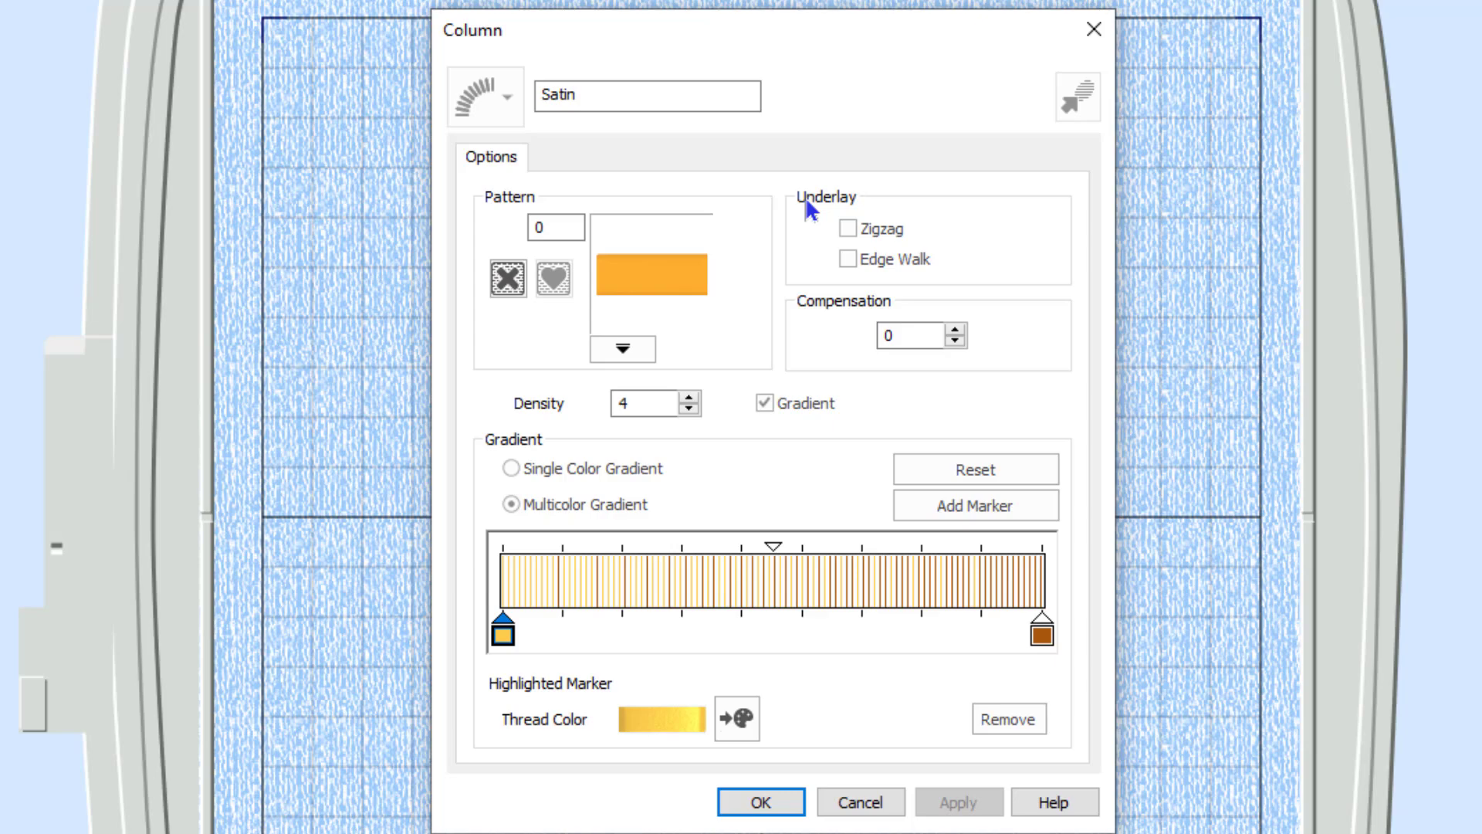
left_click(769, 398)
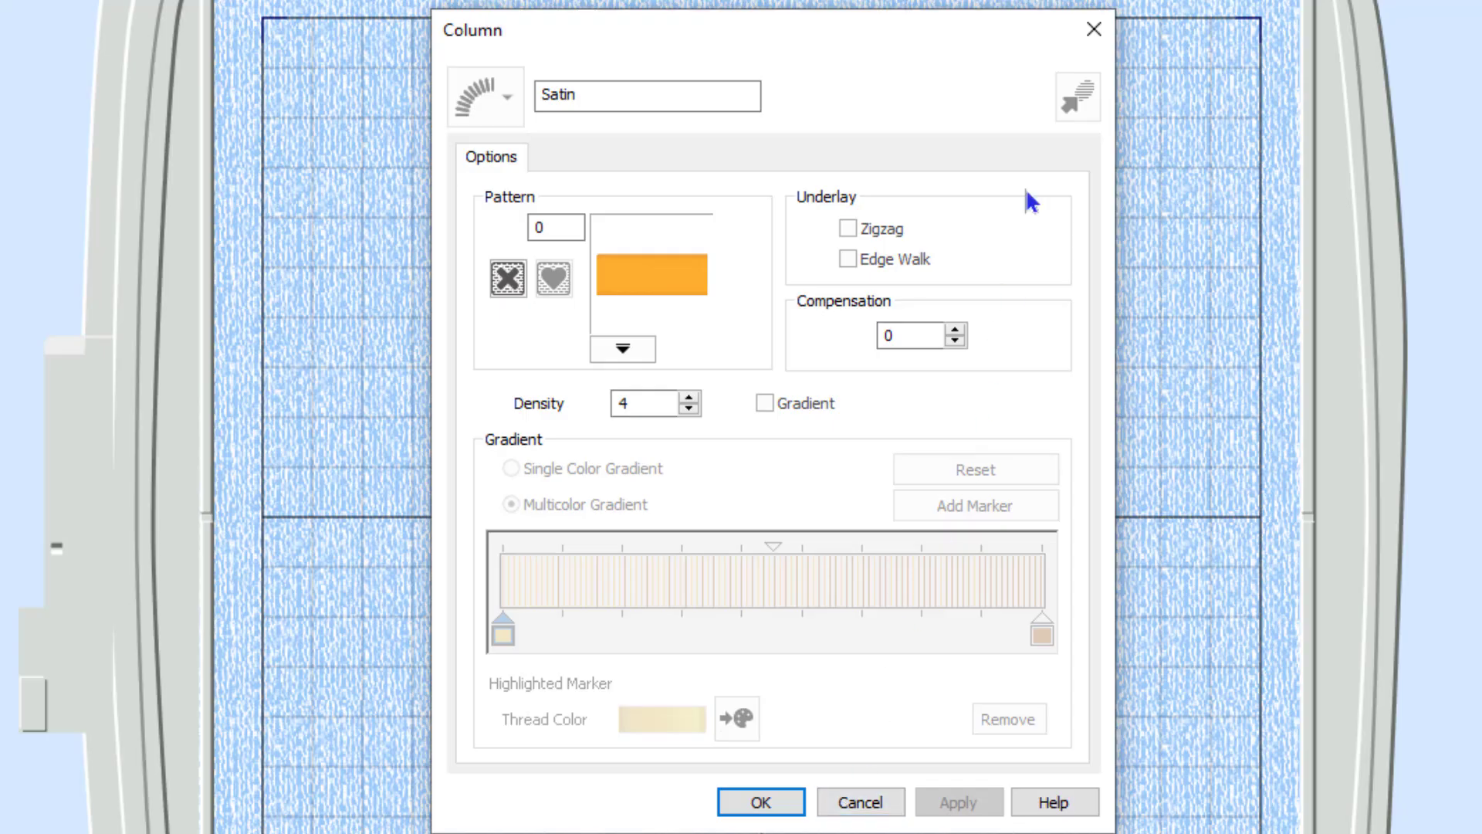
Close the satin column settings and apply the lettering to the hoop.
left_click(1106, 27)
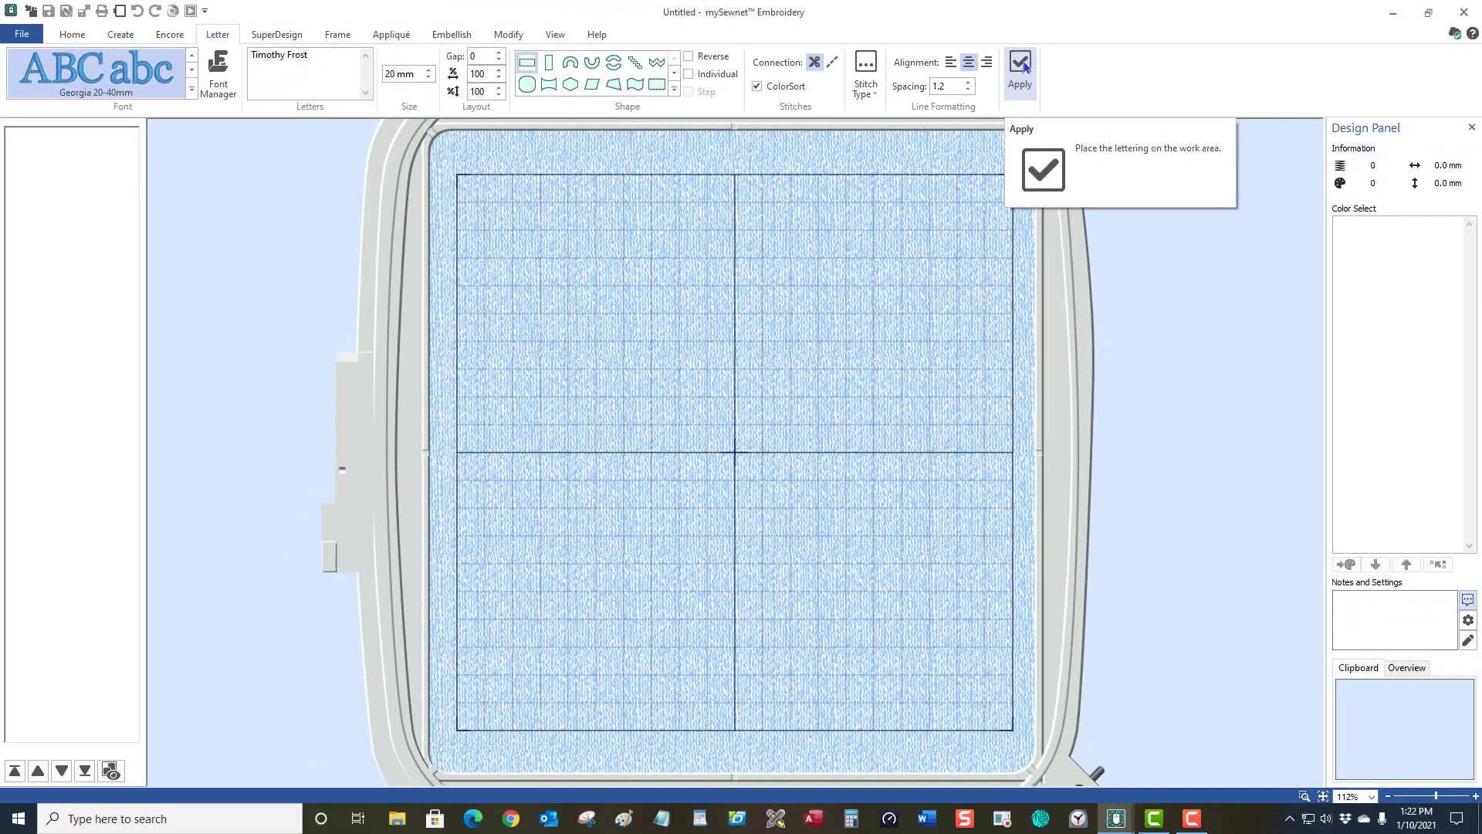
left_click(1016, 69)
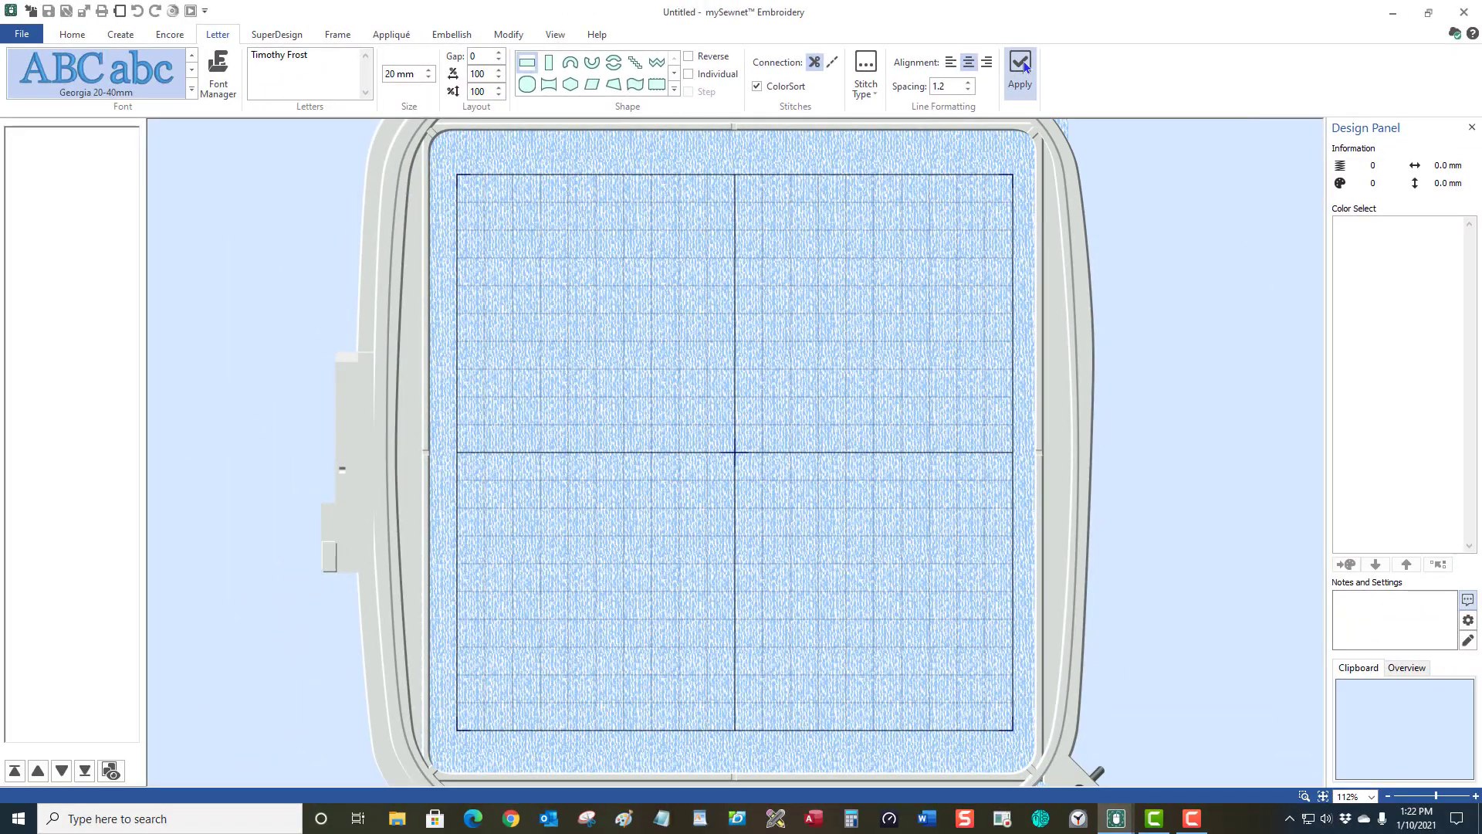
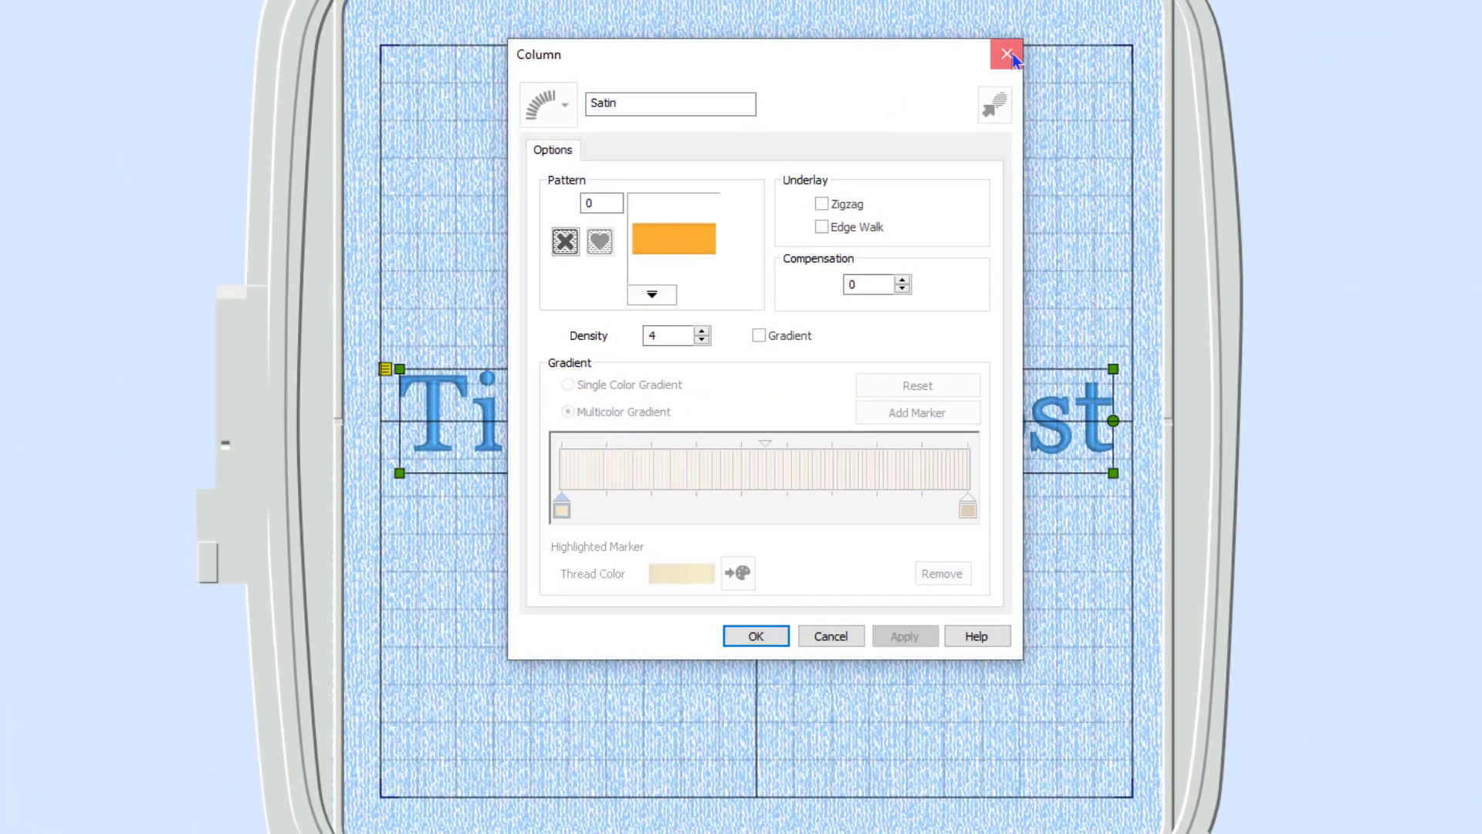
Close the Column satin settings dialog to return to the name lettering in the hoop.
left_click(1008, 55)
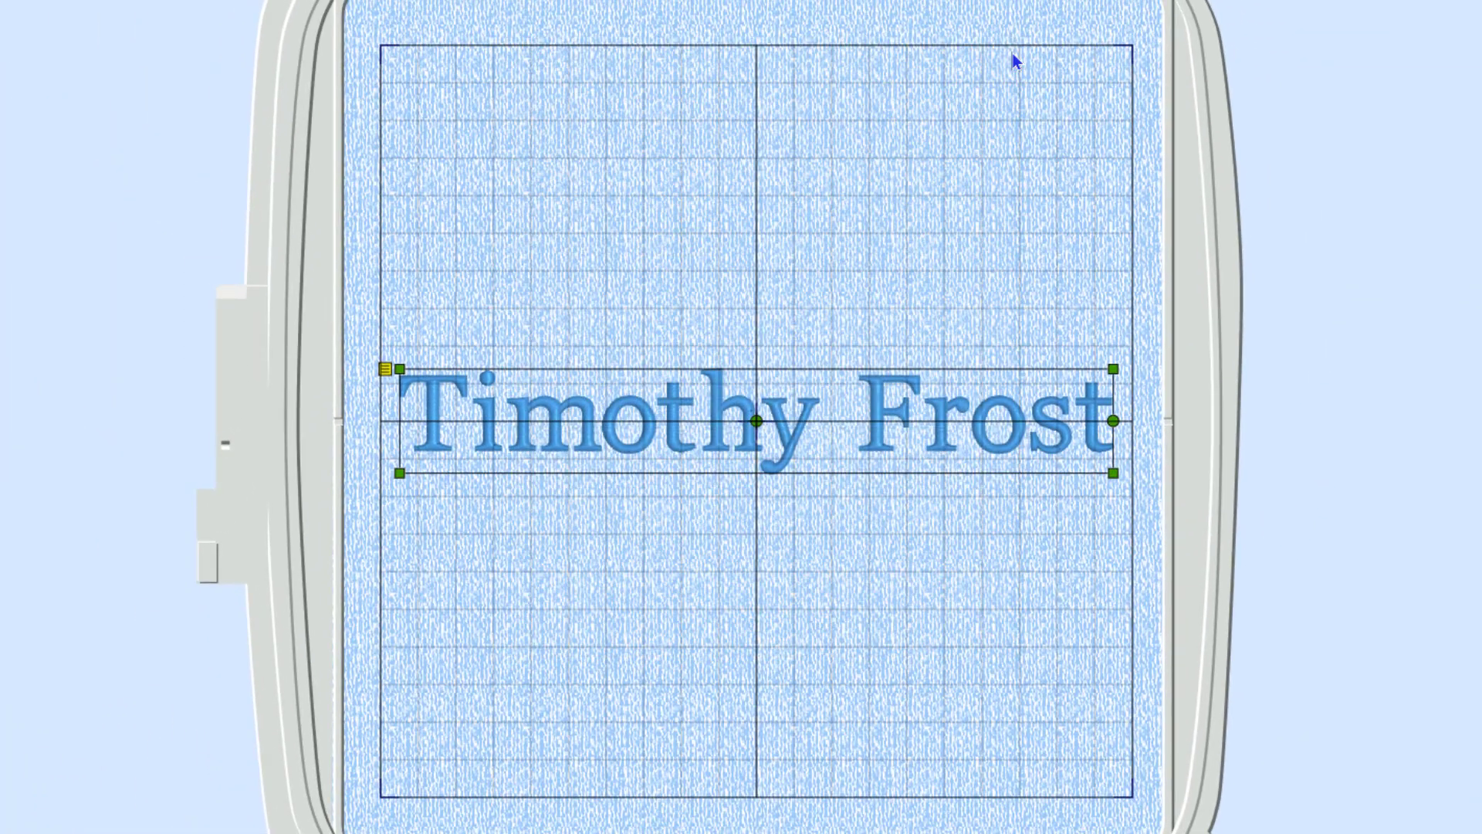
Browse the lettering's Handles options, then bring its context menu back up.
right_click(787, 400)
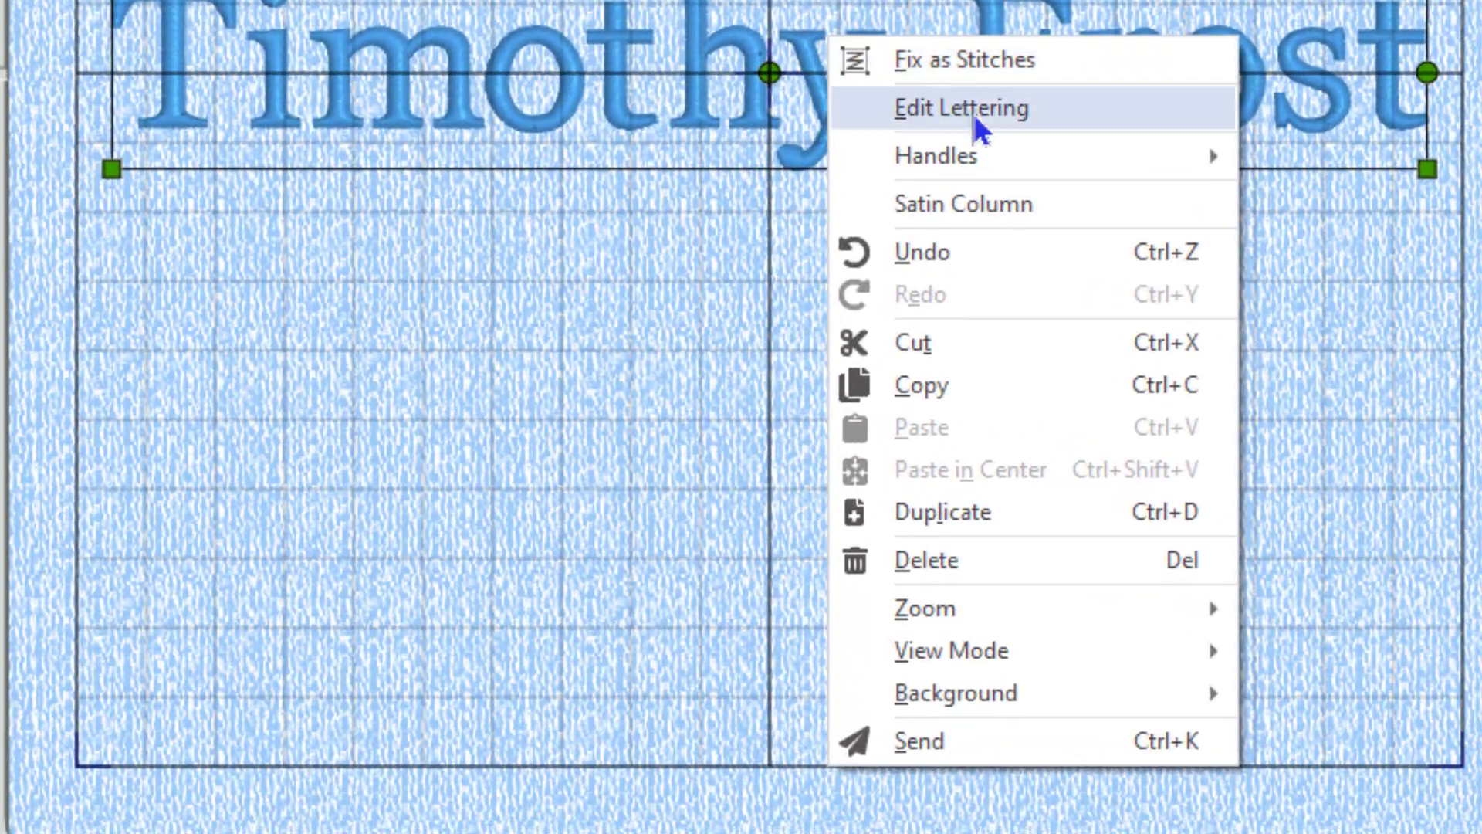
mouse_move(990, 147)
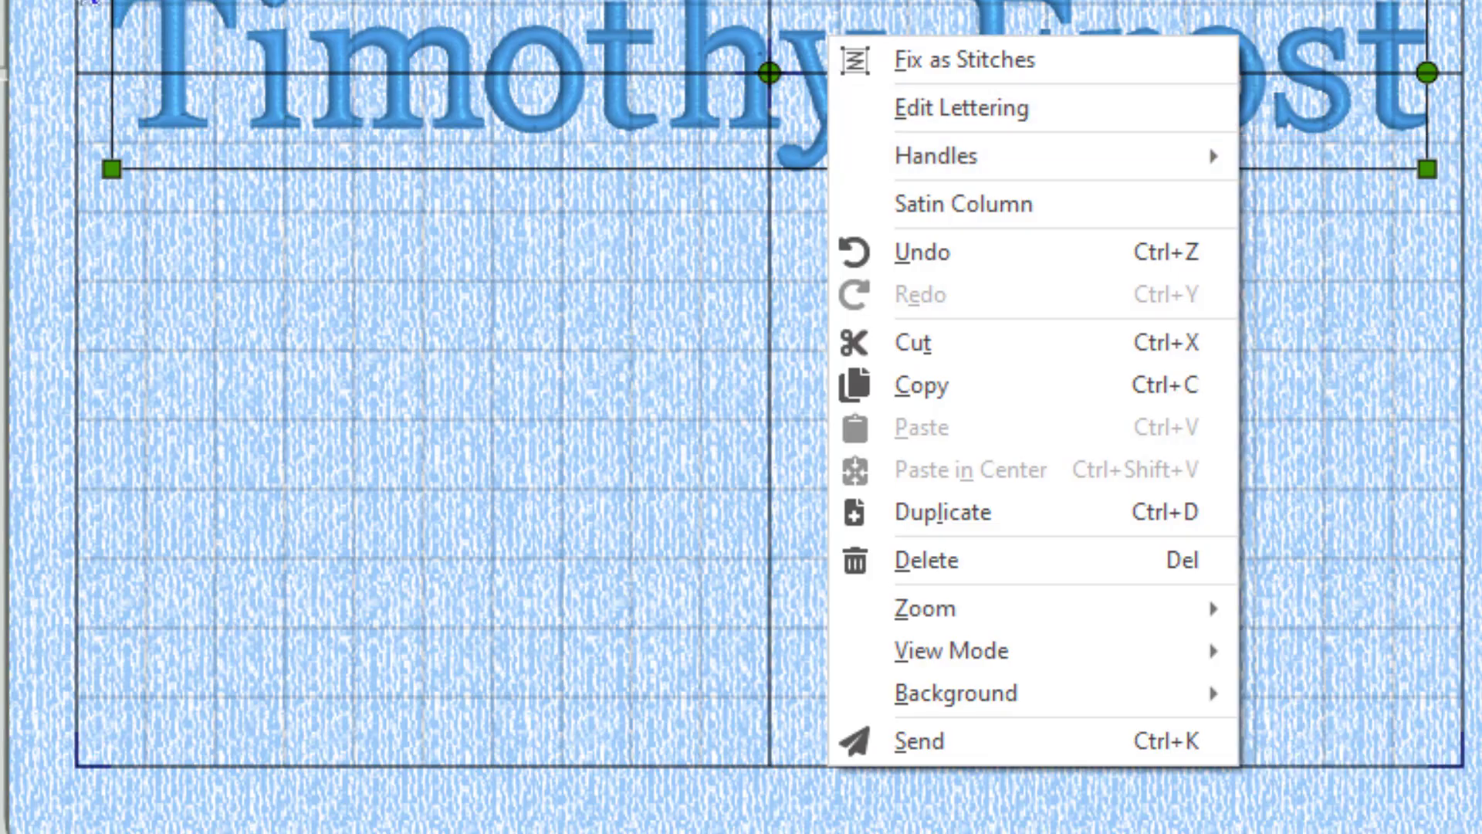
left_click(88, 3)
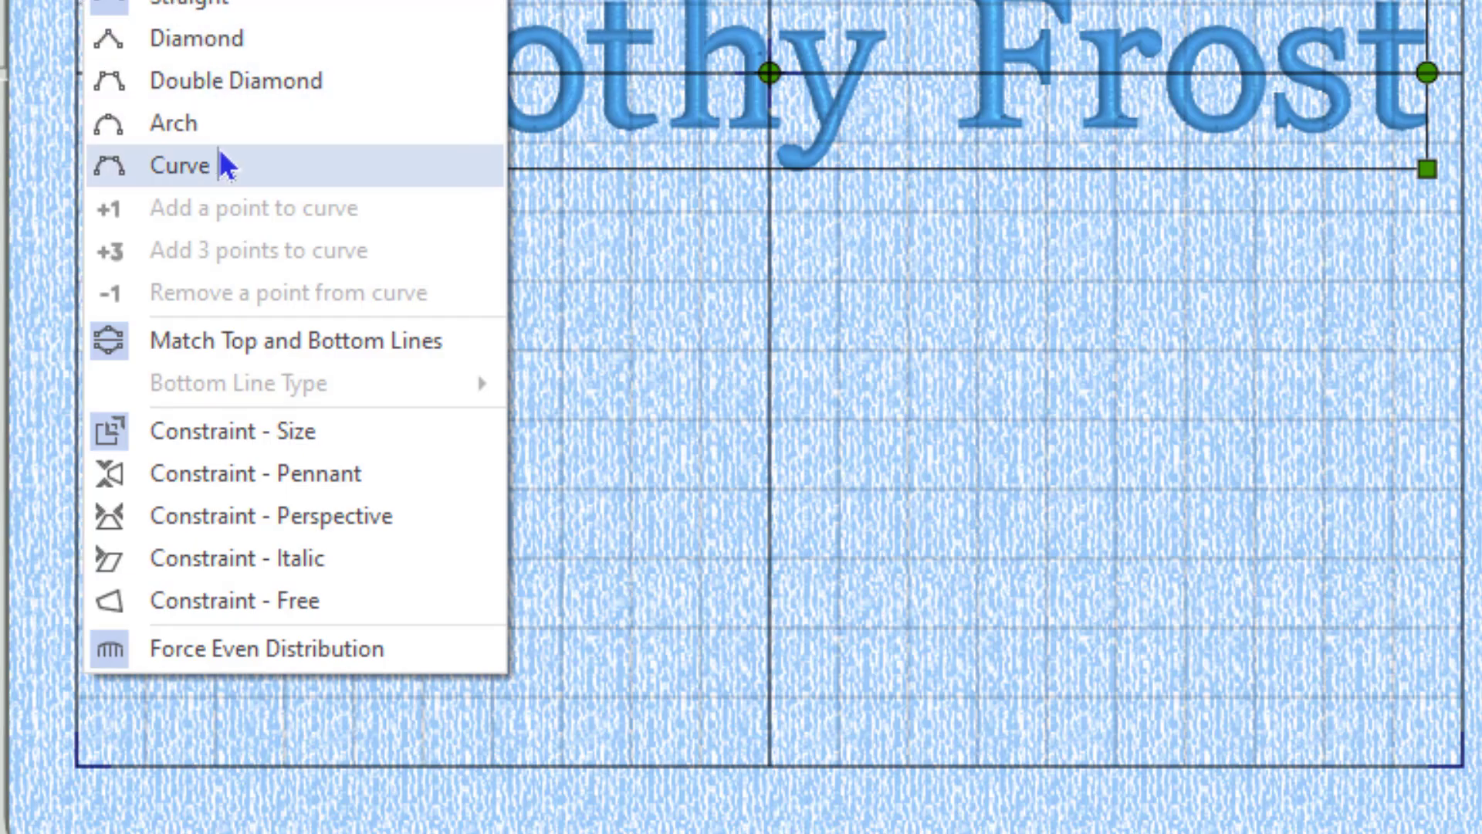
right_click(994, 47)
right_click(994, 47)
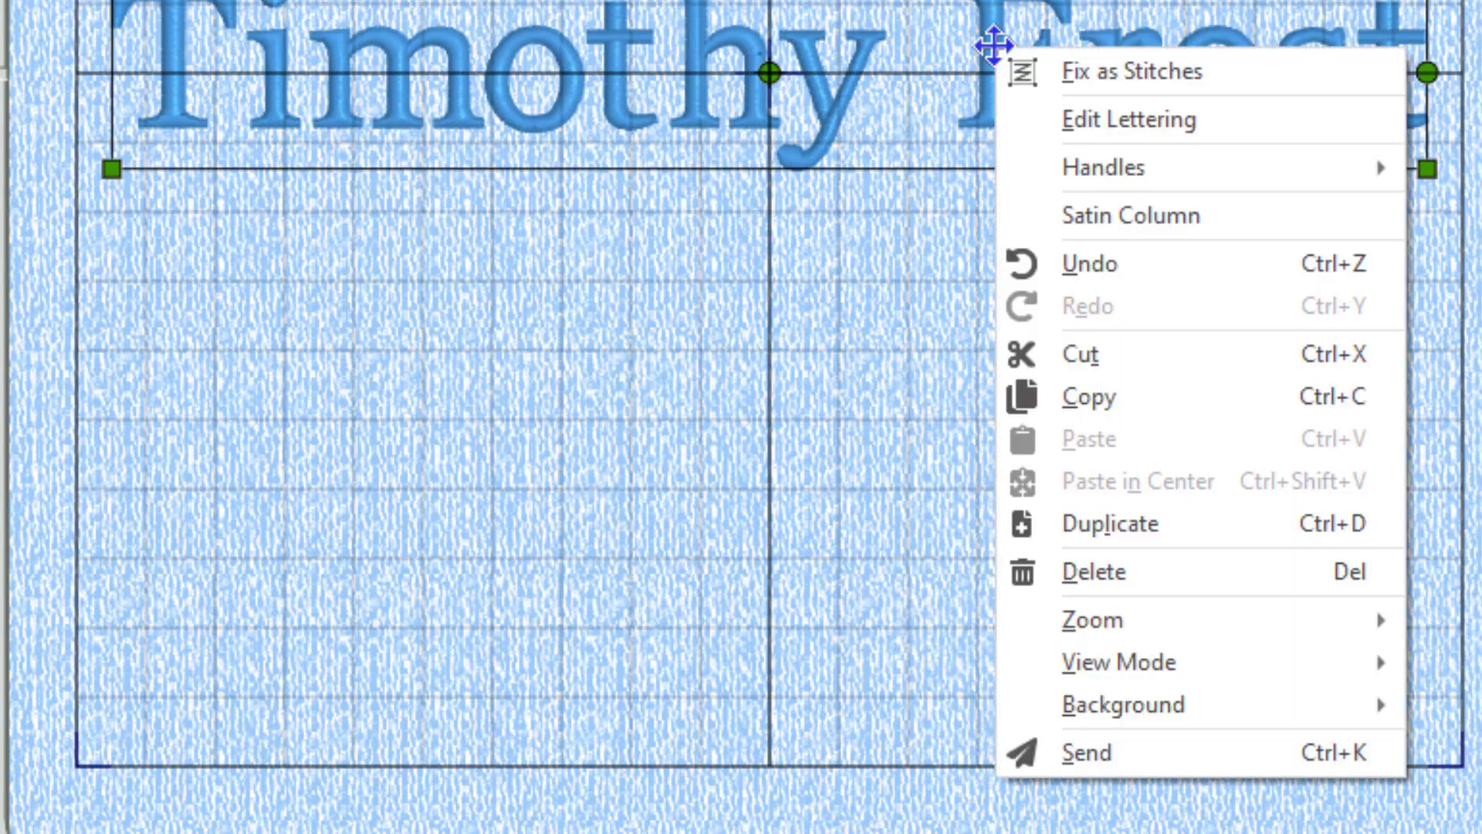
mouse_move(1115, 163)
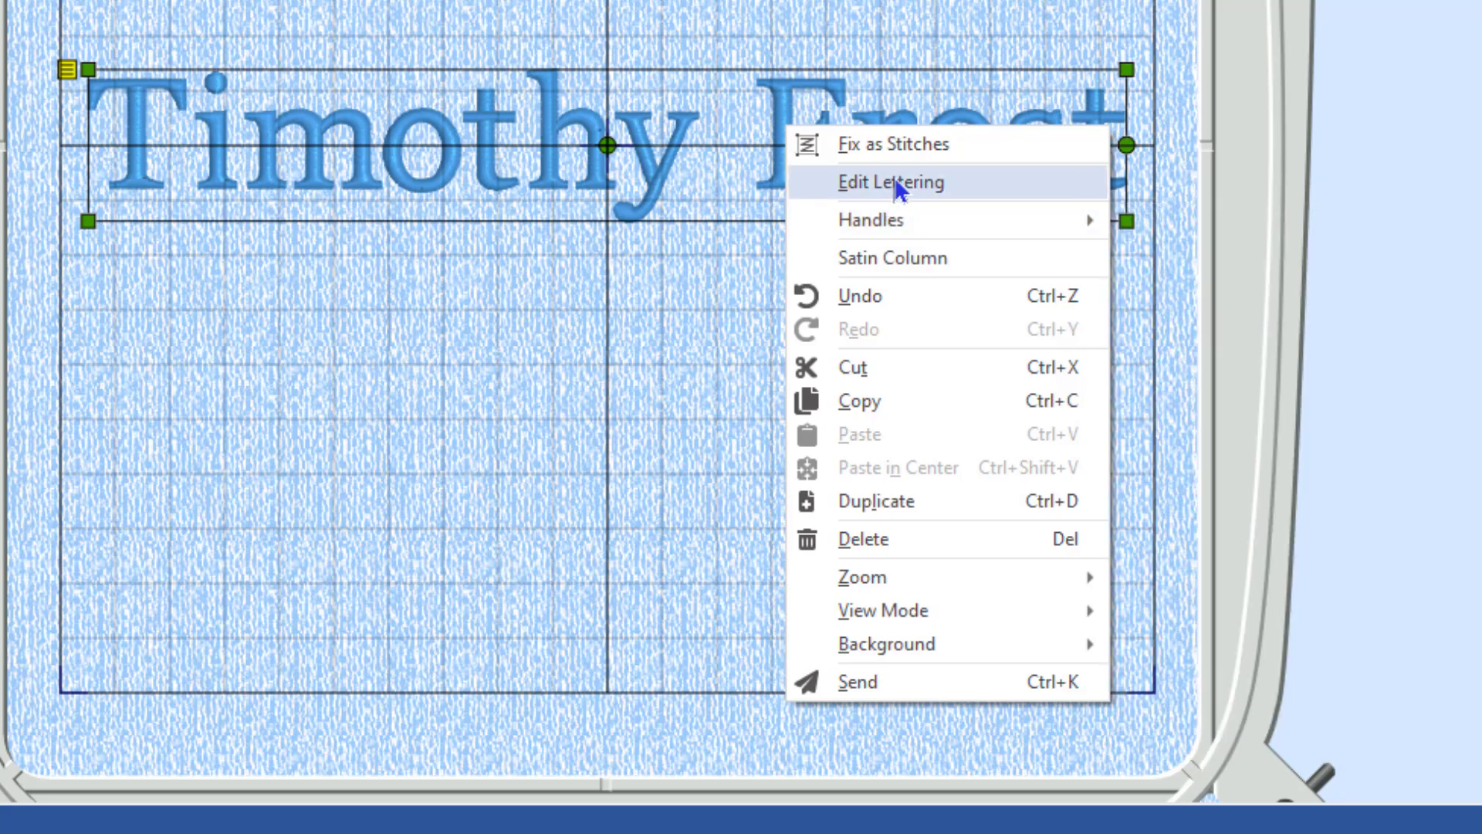
In Edit Lettering, cut the first name to three letters and review the Change Shape list without choosing.
left_click(895, 183)
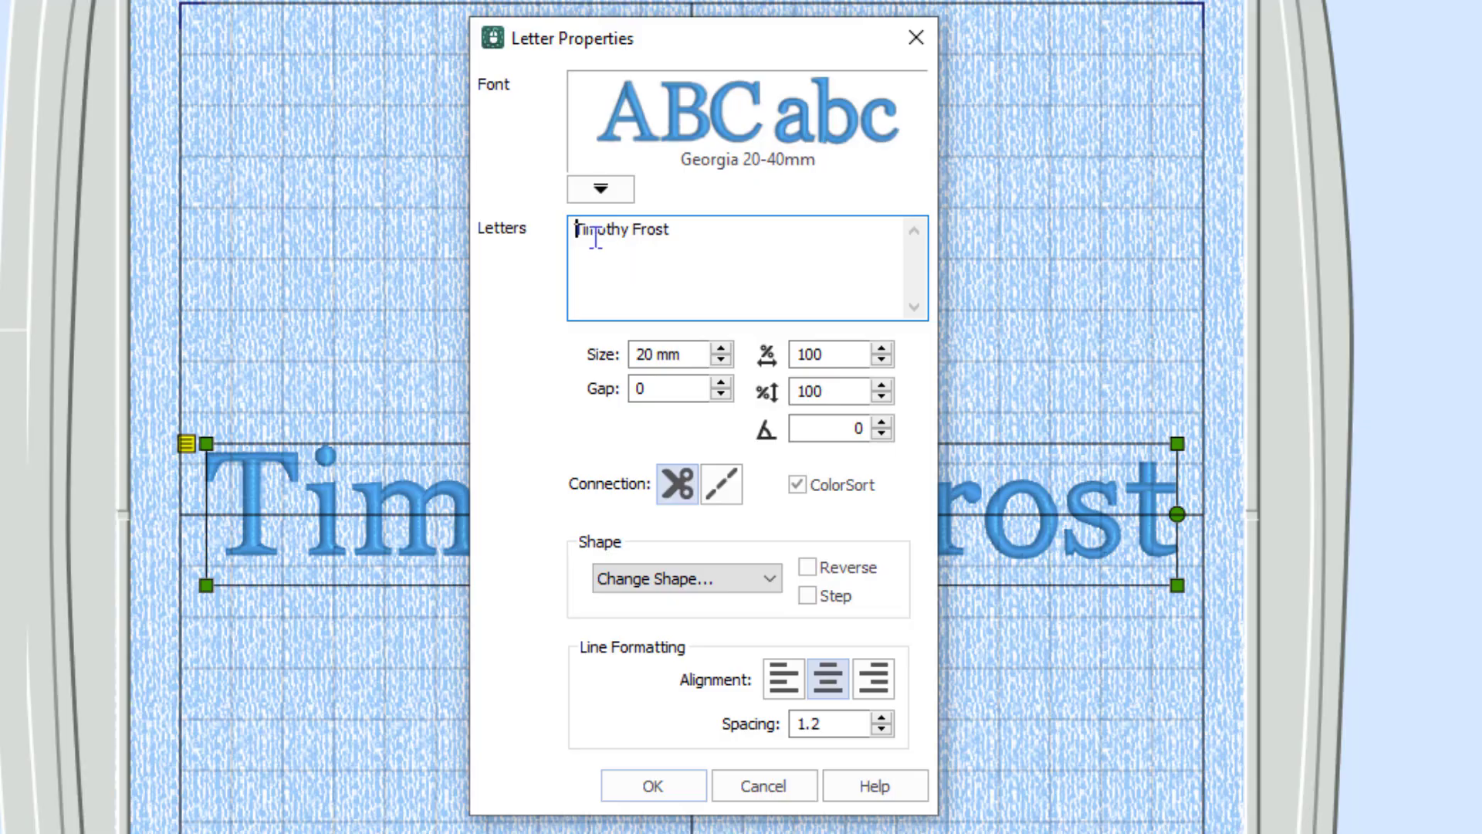
left_click(595, 237)
key("Delete")
key("Delete")
key("Delete")
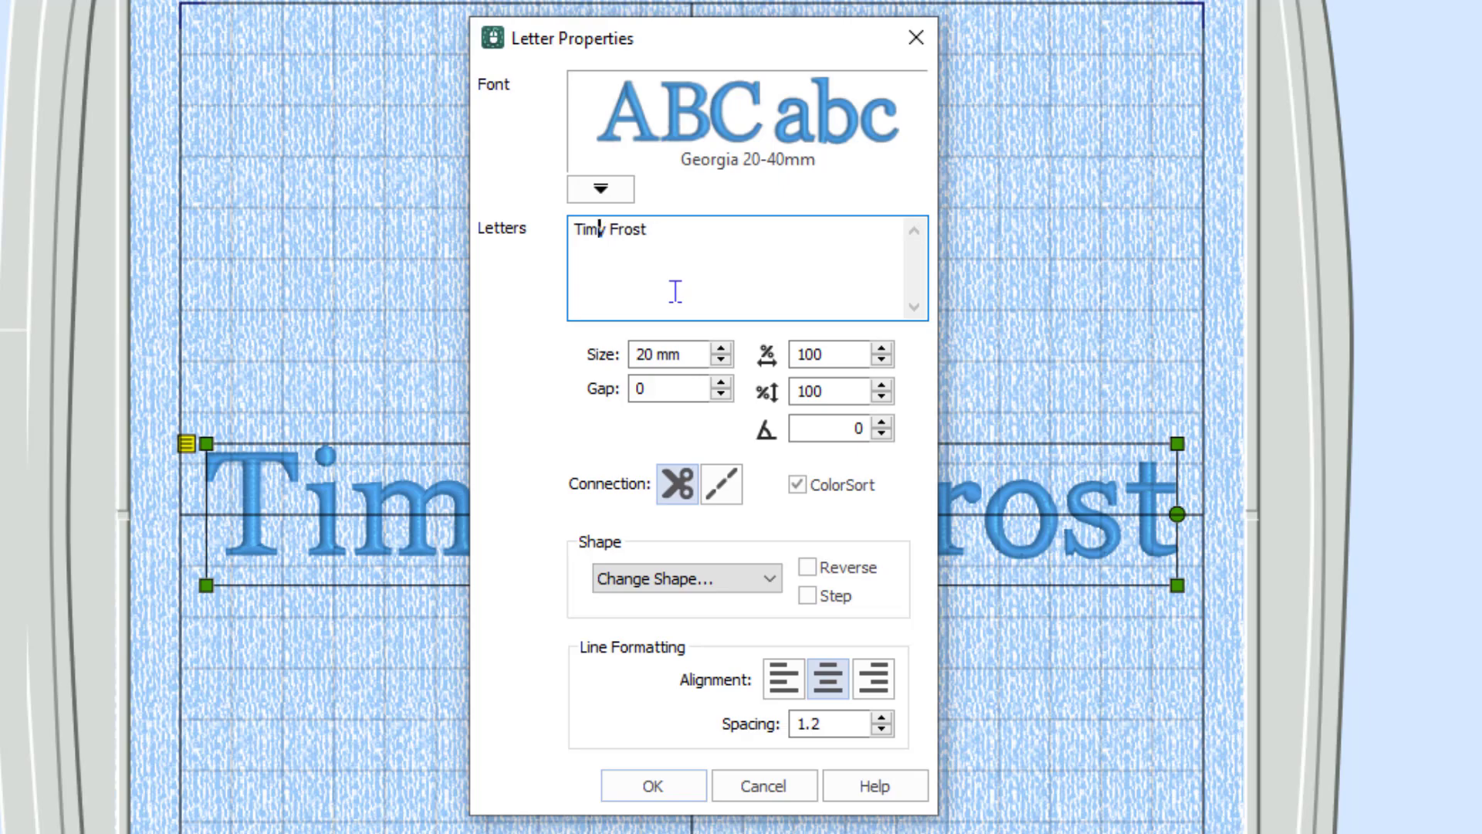
key("Delete")
left_click(771, 579)
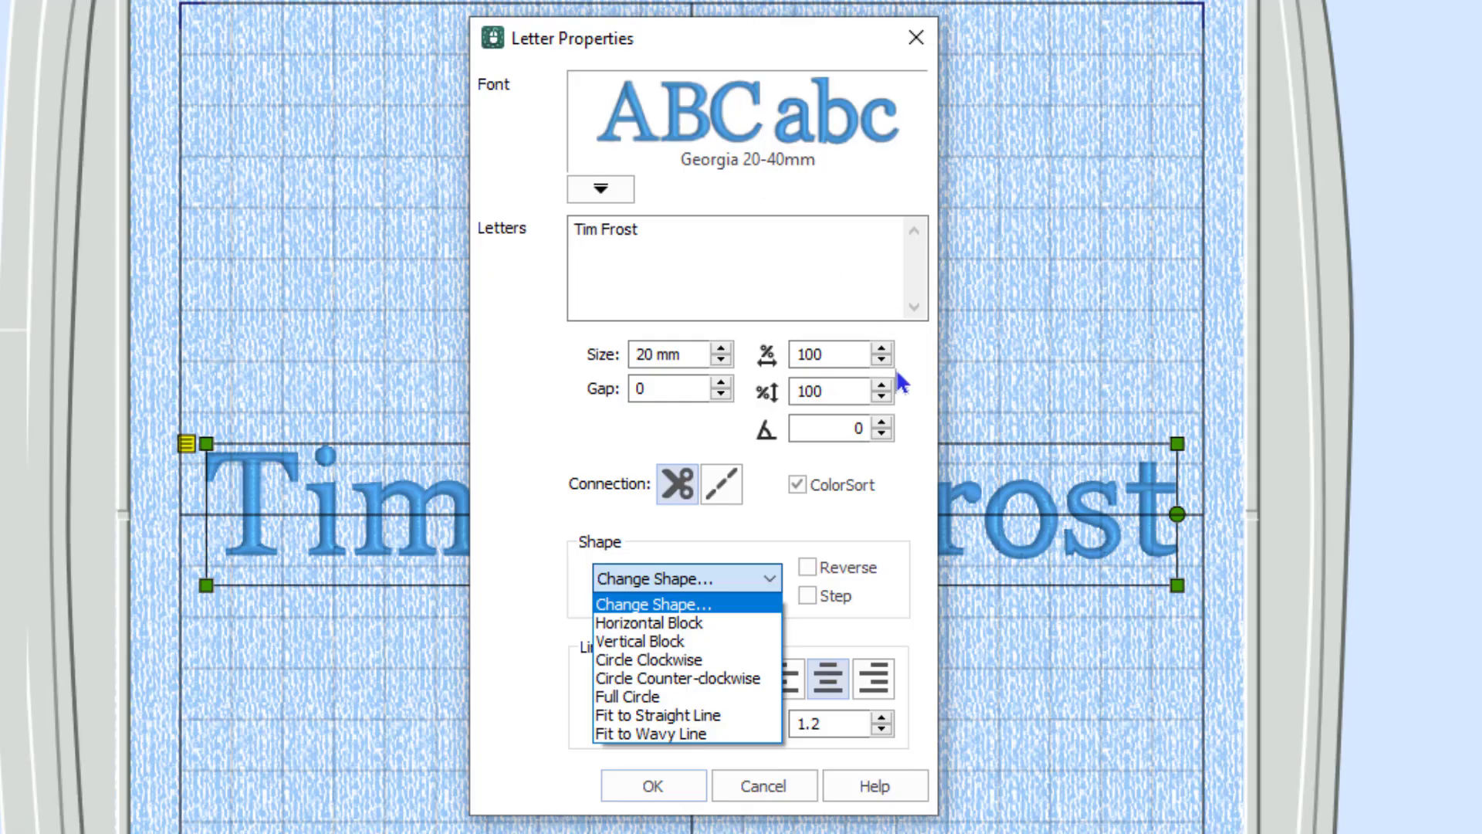
left_click(888, 500)
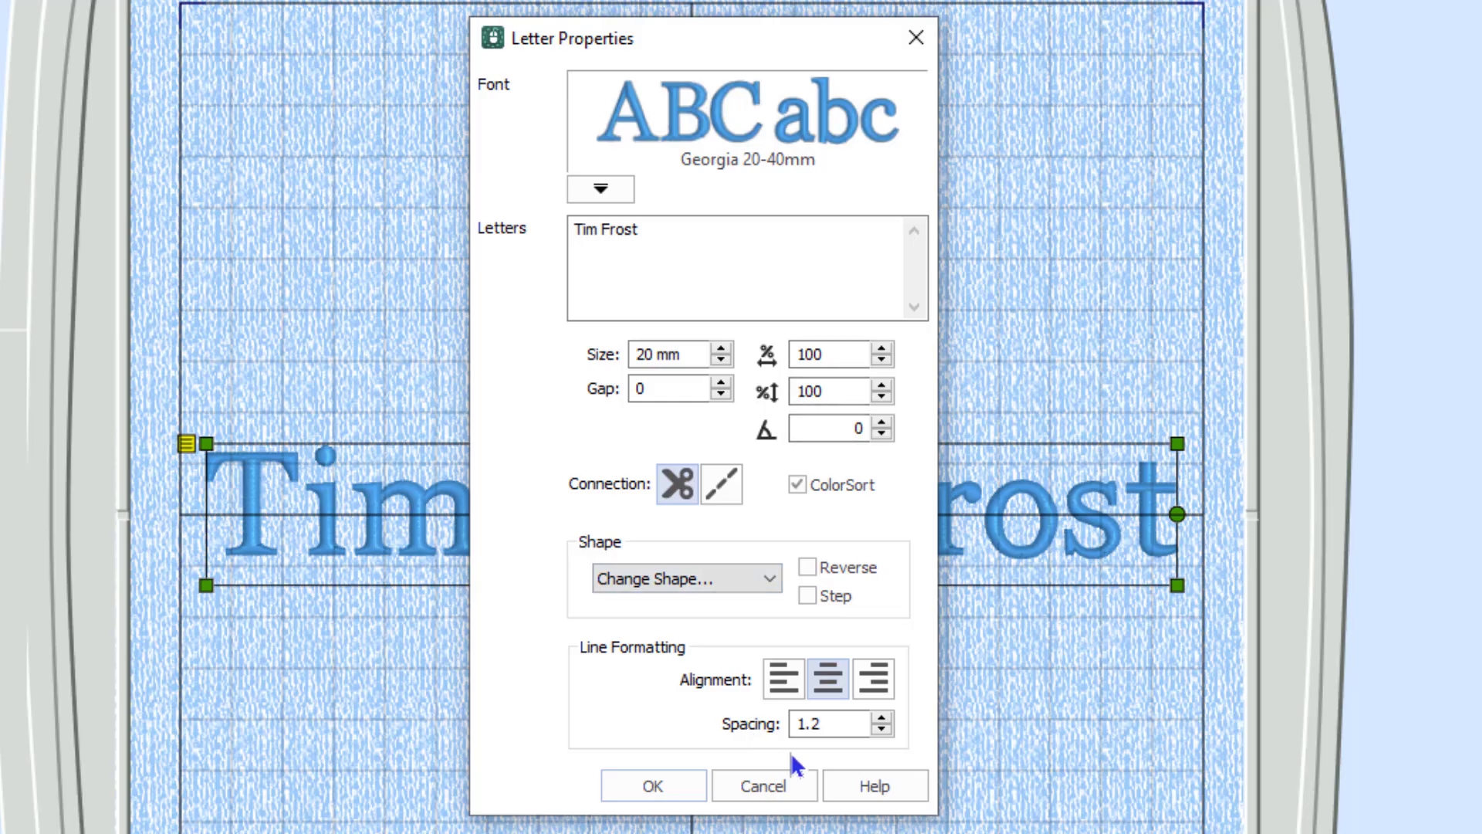
Cancel the text edit and drag the lettering near the hoop's top, overhanging its right edge.
left_click(760, 785)
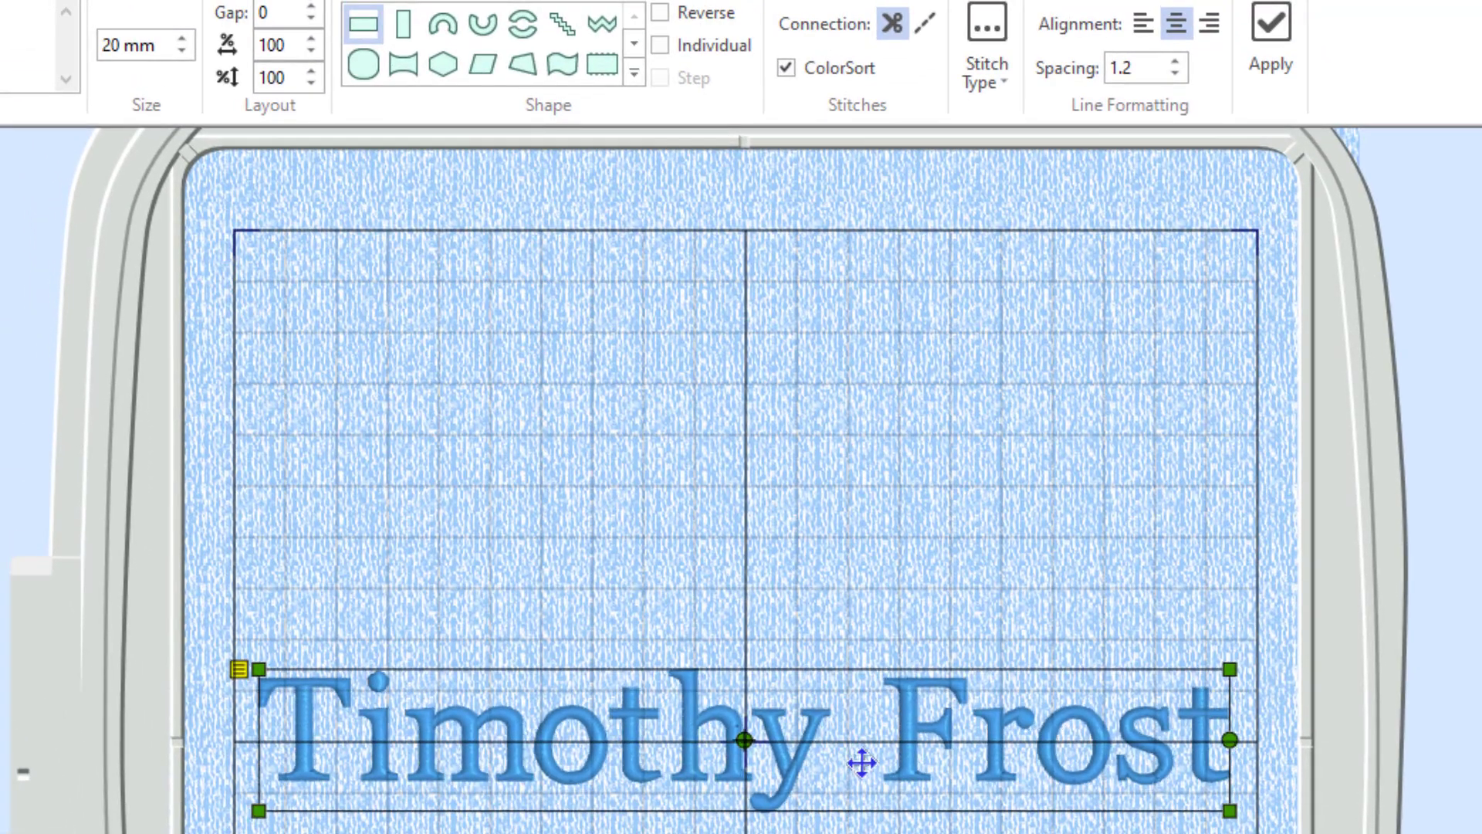
left_click_drag(862, 762, 864, 384)
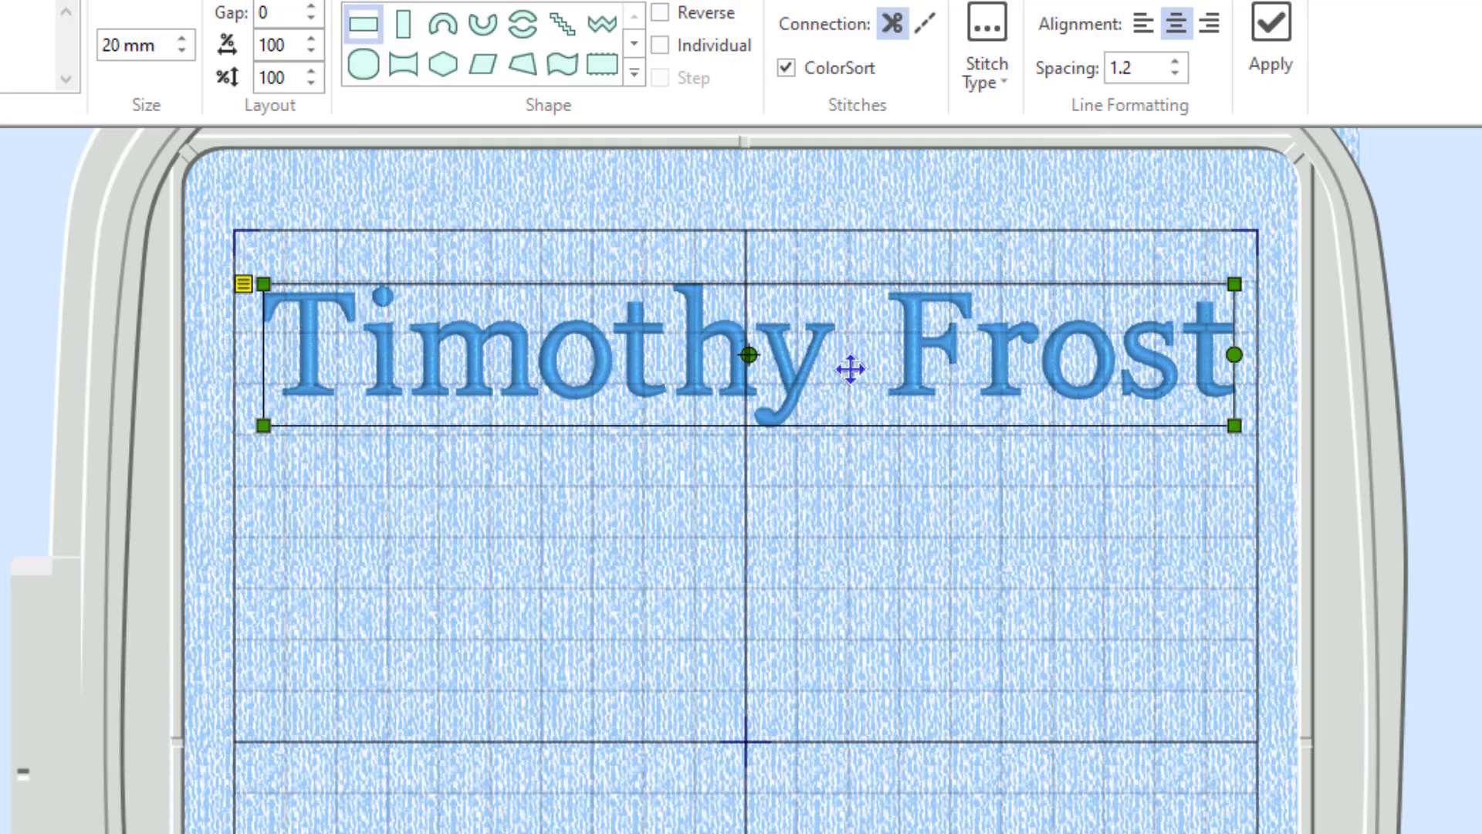
left_click_drag(854, 371, 892, 363)
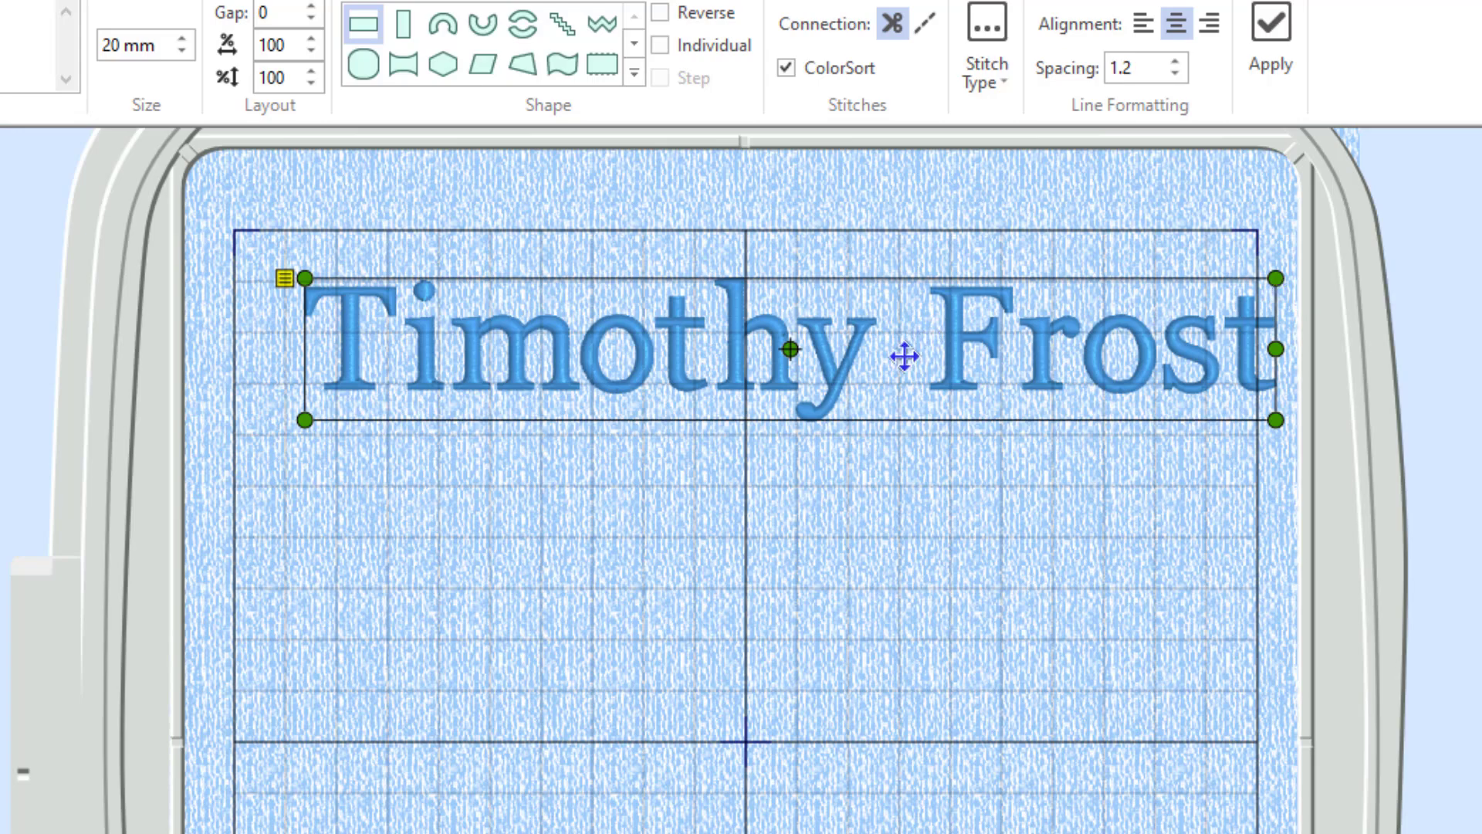
left_click_drag(904, 357, 1043, 377)
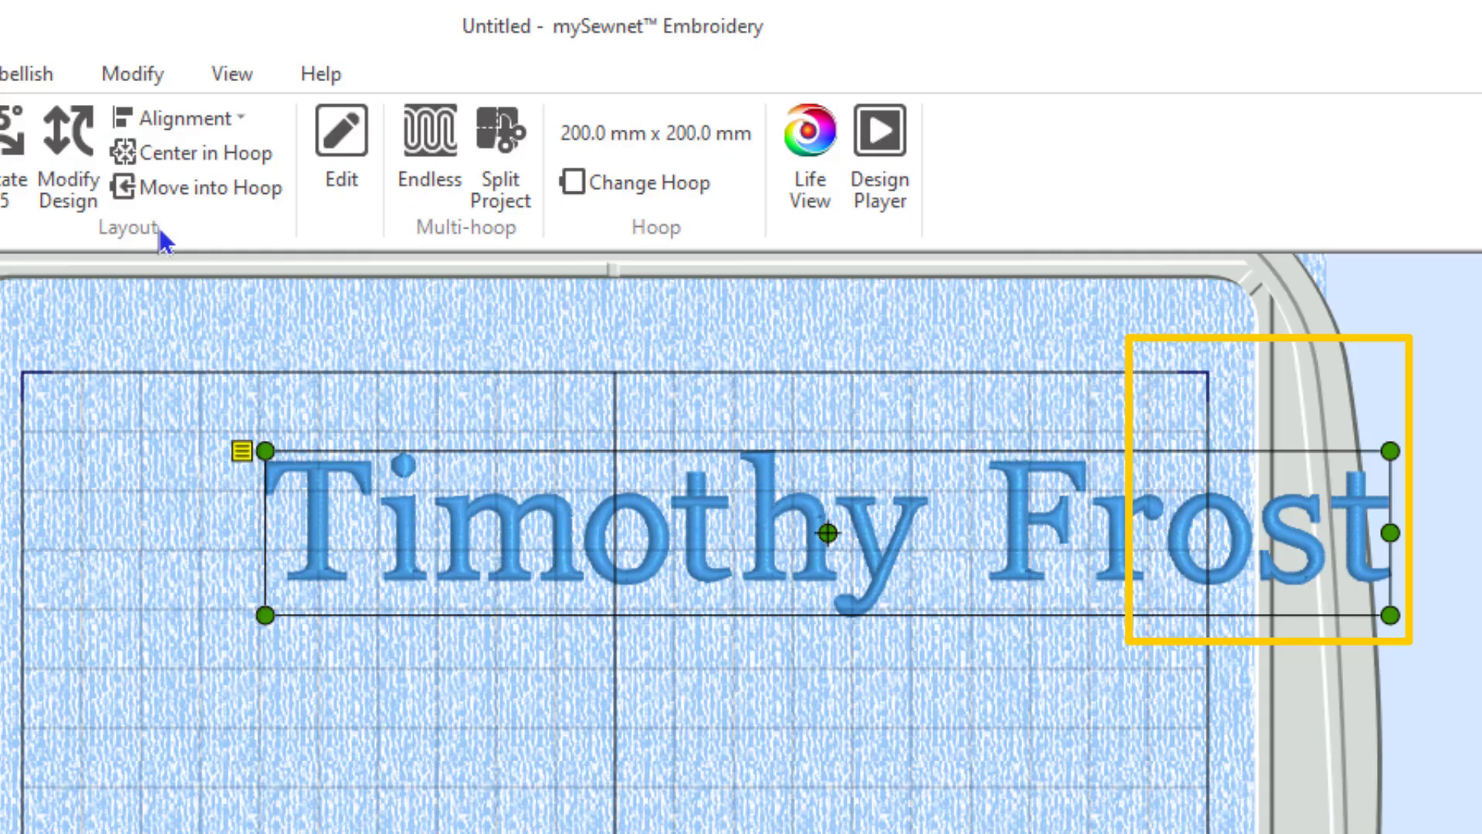
Test dragging the lettering past the hoop edges with Move into Hoop, then apply Center in Hoop.
left_click(184, 189)
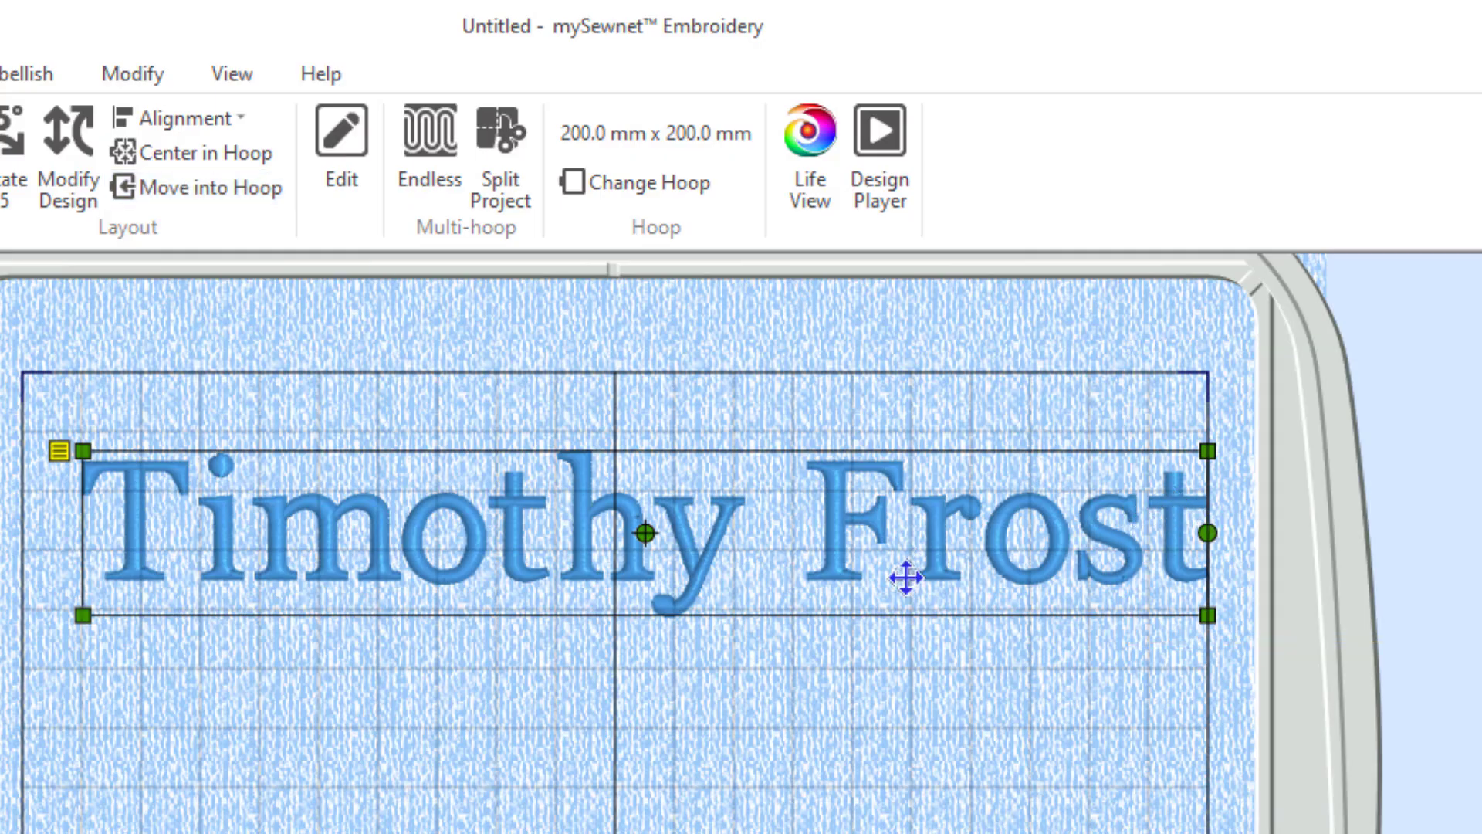
left_click_drag(903, 556, 958, 417)
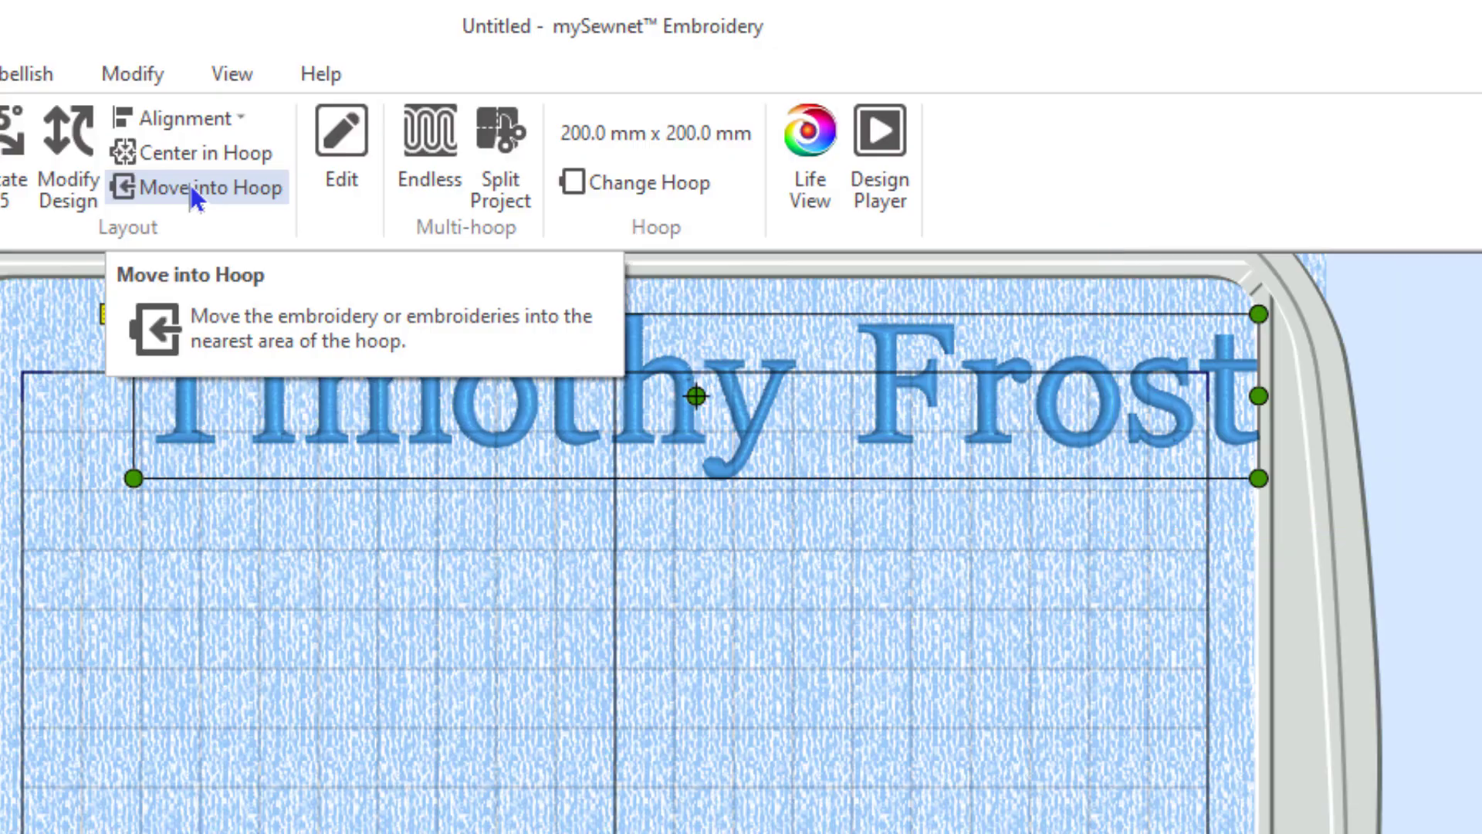
left_click(191, 188)
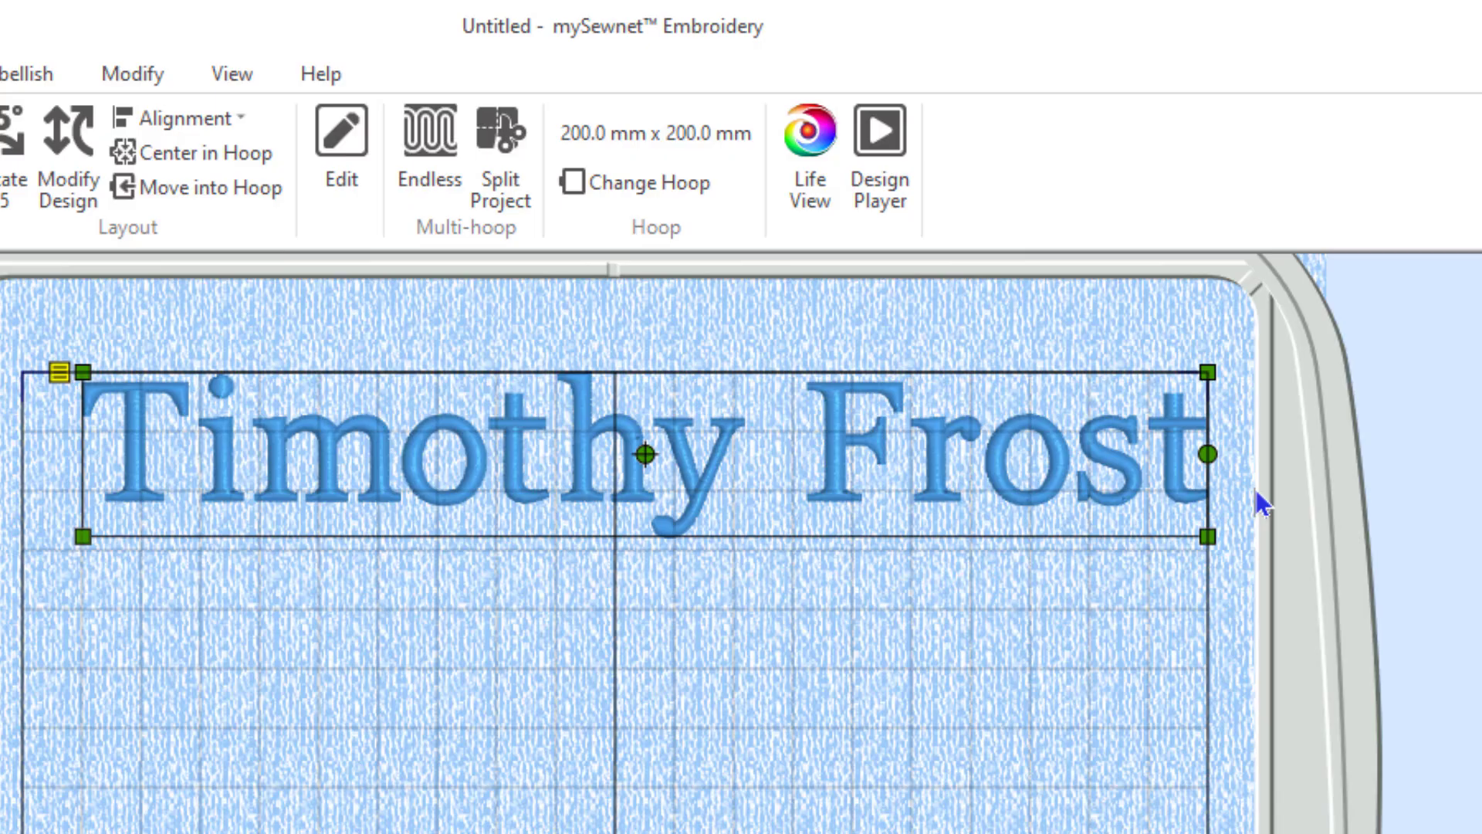
left_click_drag(853, 466, 614, 402)
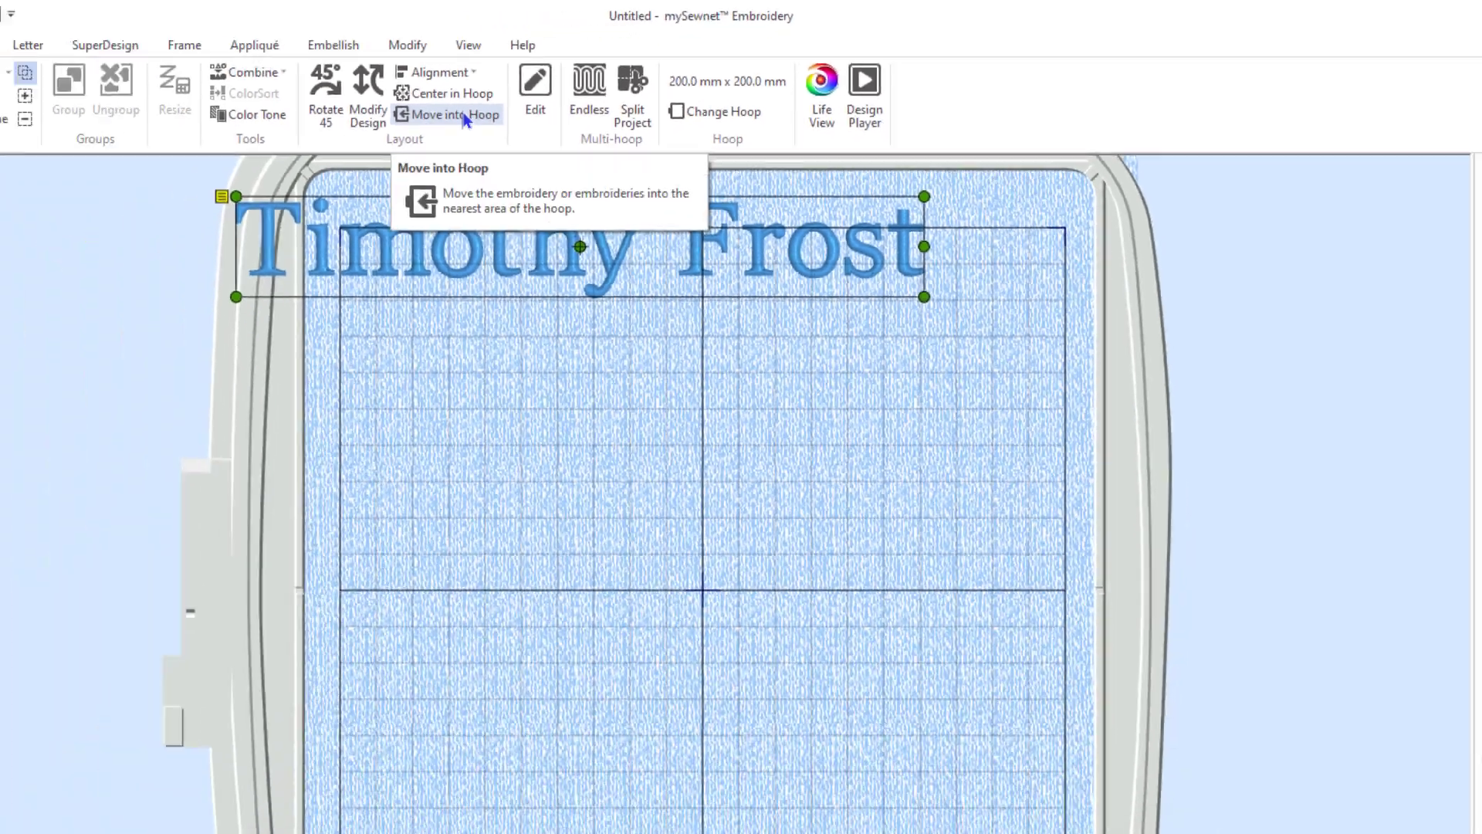
left_click(215, 188)
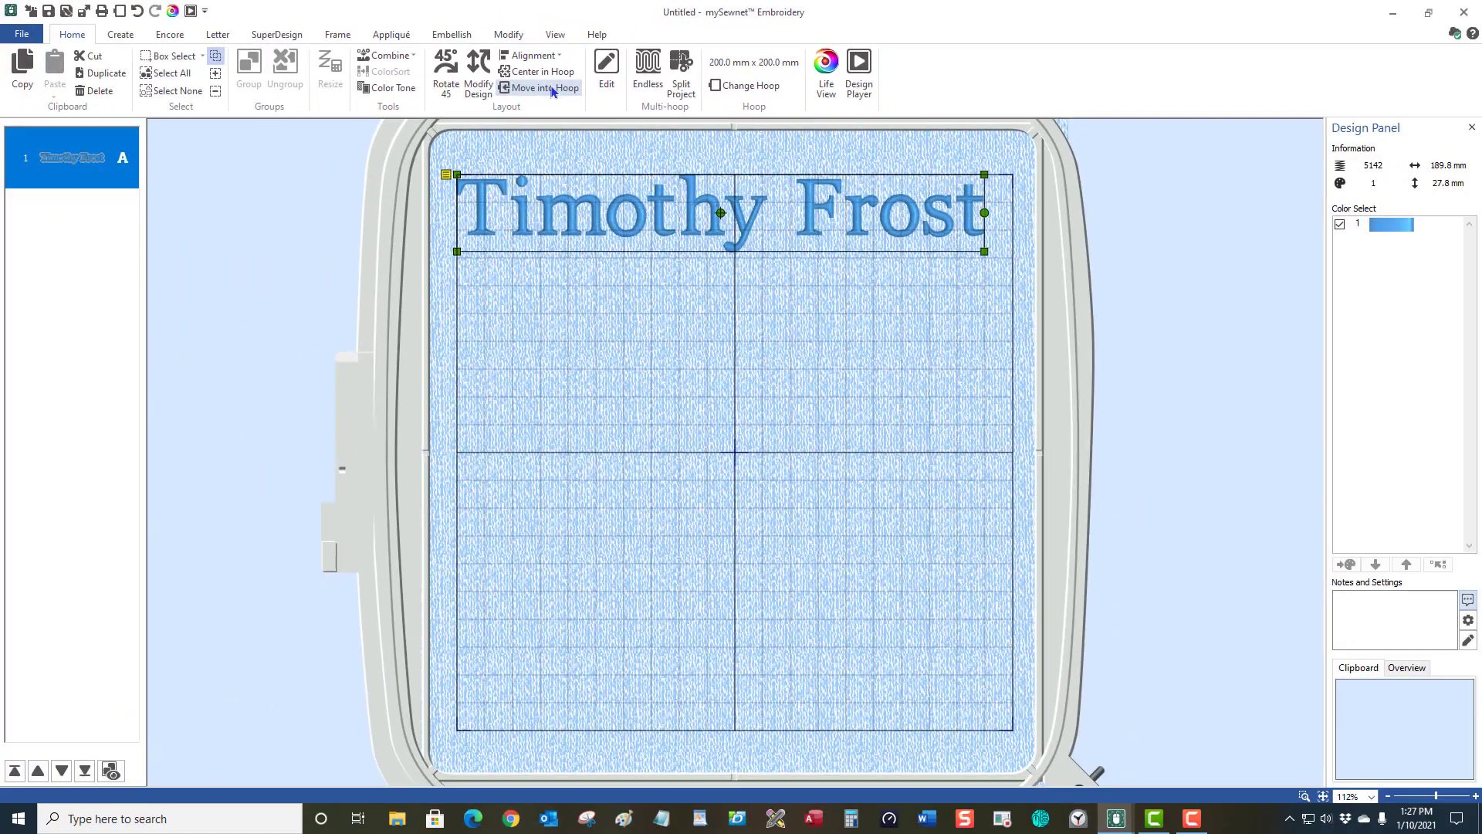
left_click_drag(657, 193, 559, 705)
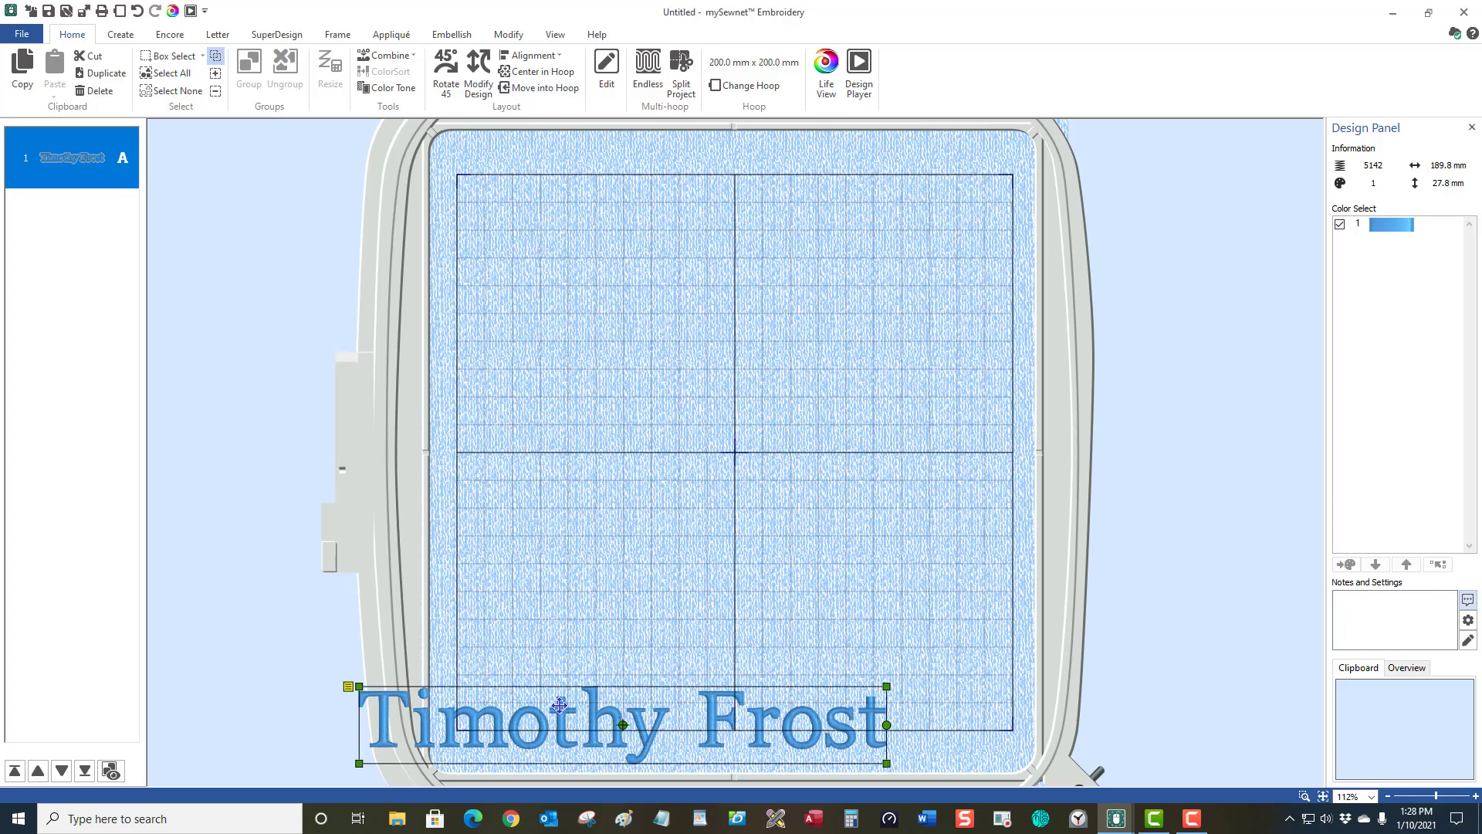
left_click(538, 89)
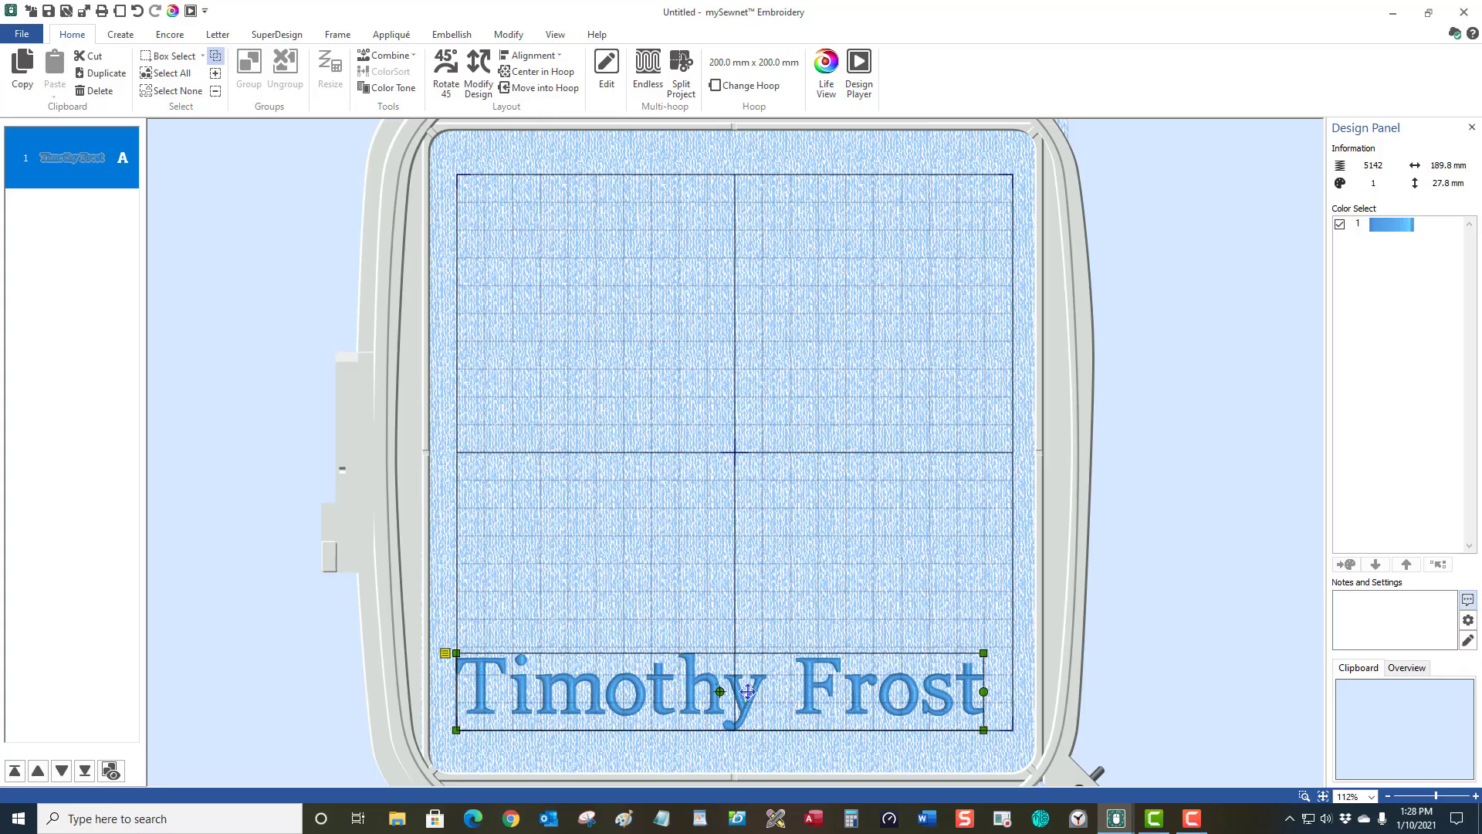
left_click_drag(734, 657, 575, 292)
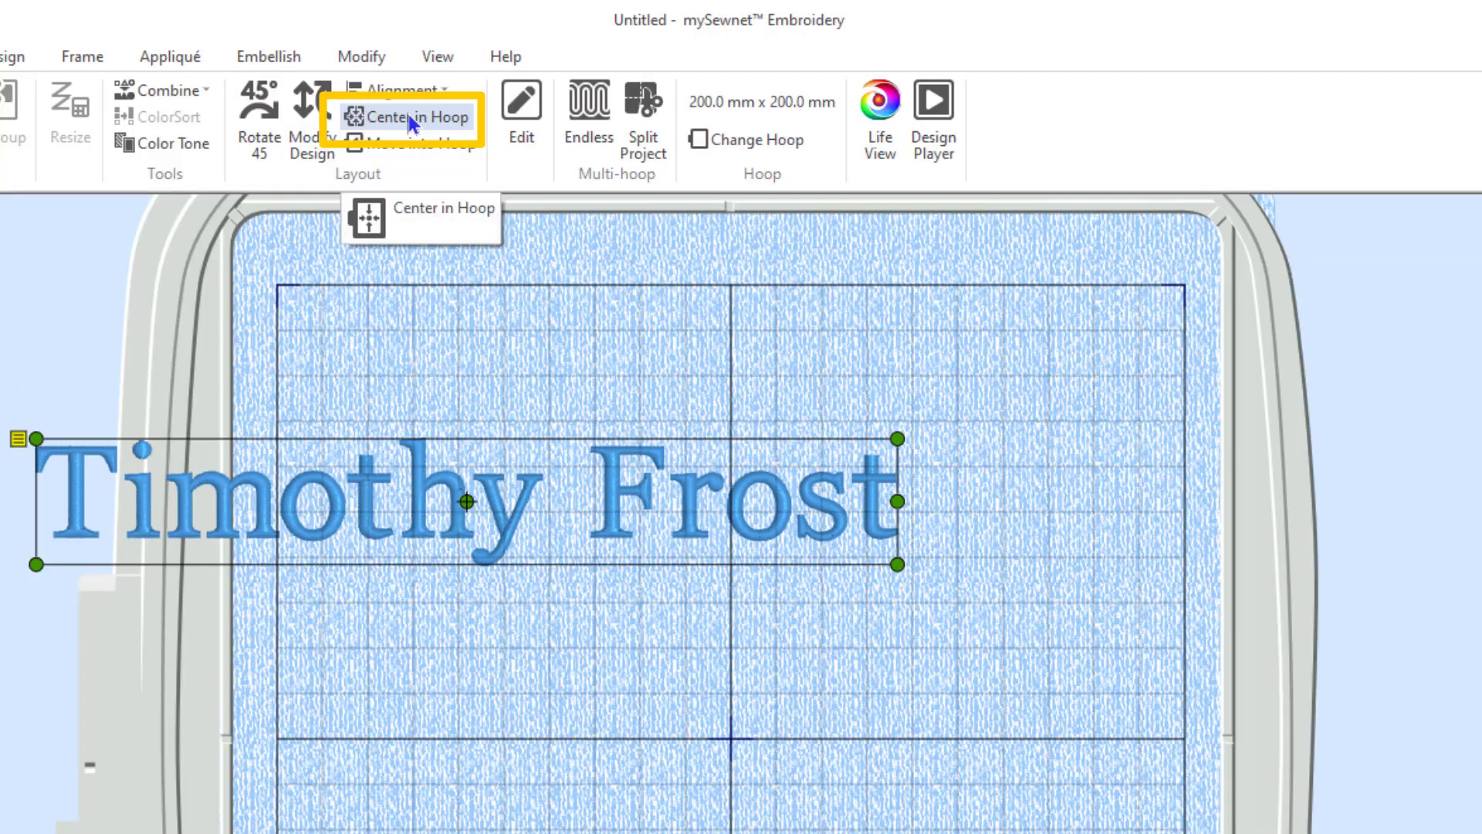
left_click(406, 112)
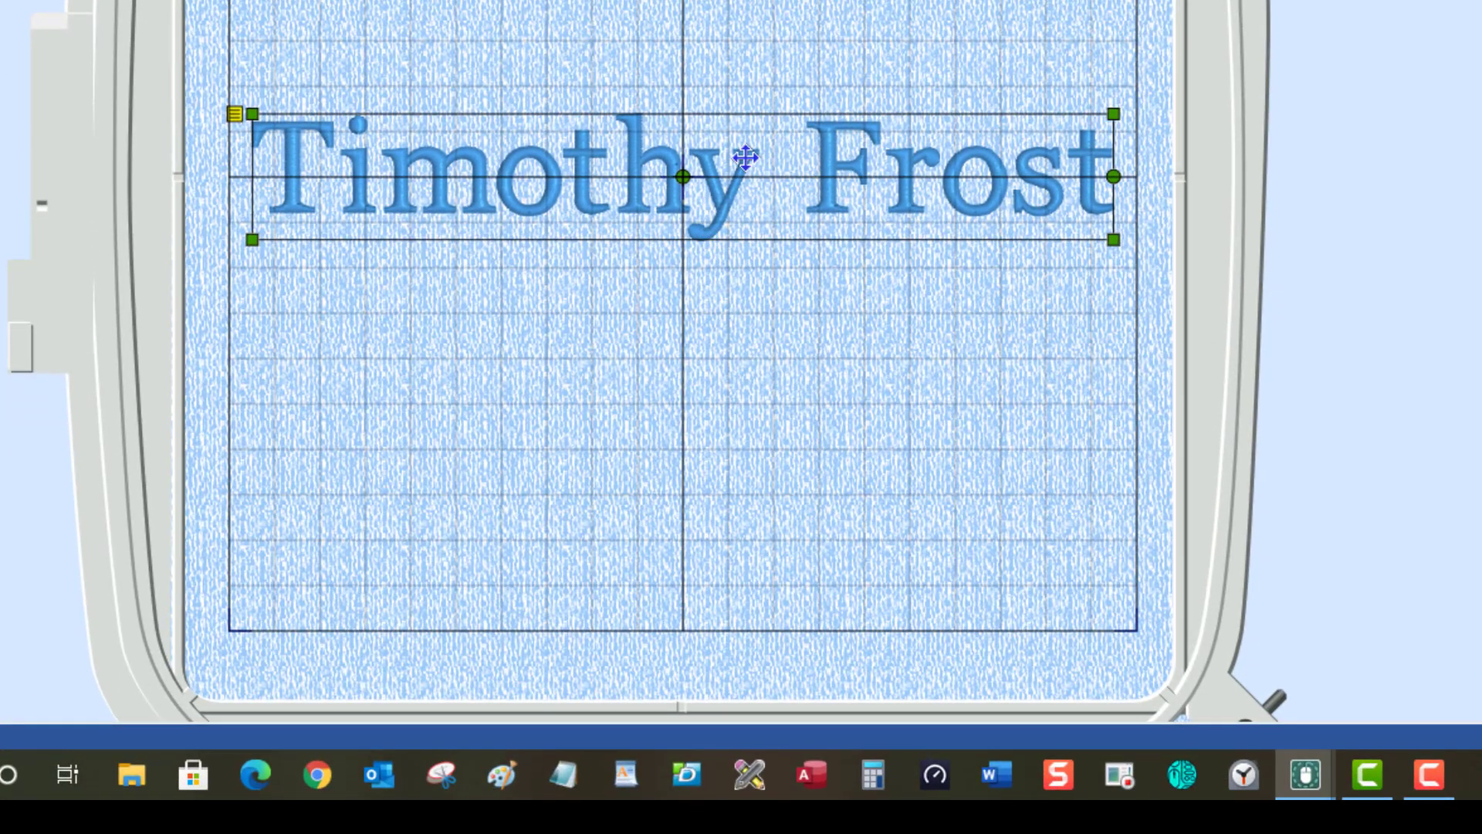
Convert the name lettering into fixed stitches with Fix as Stitches.
right_click(746, 158)
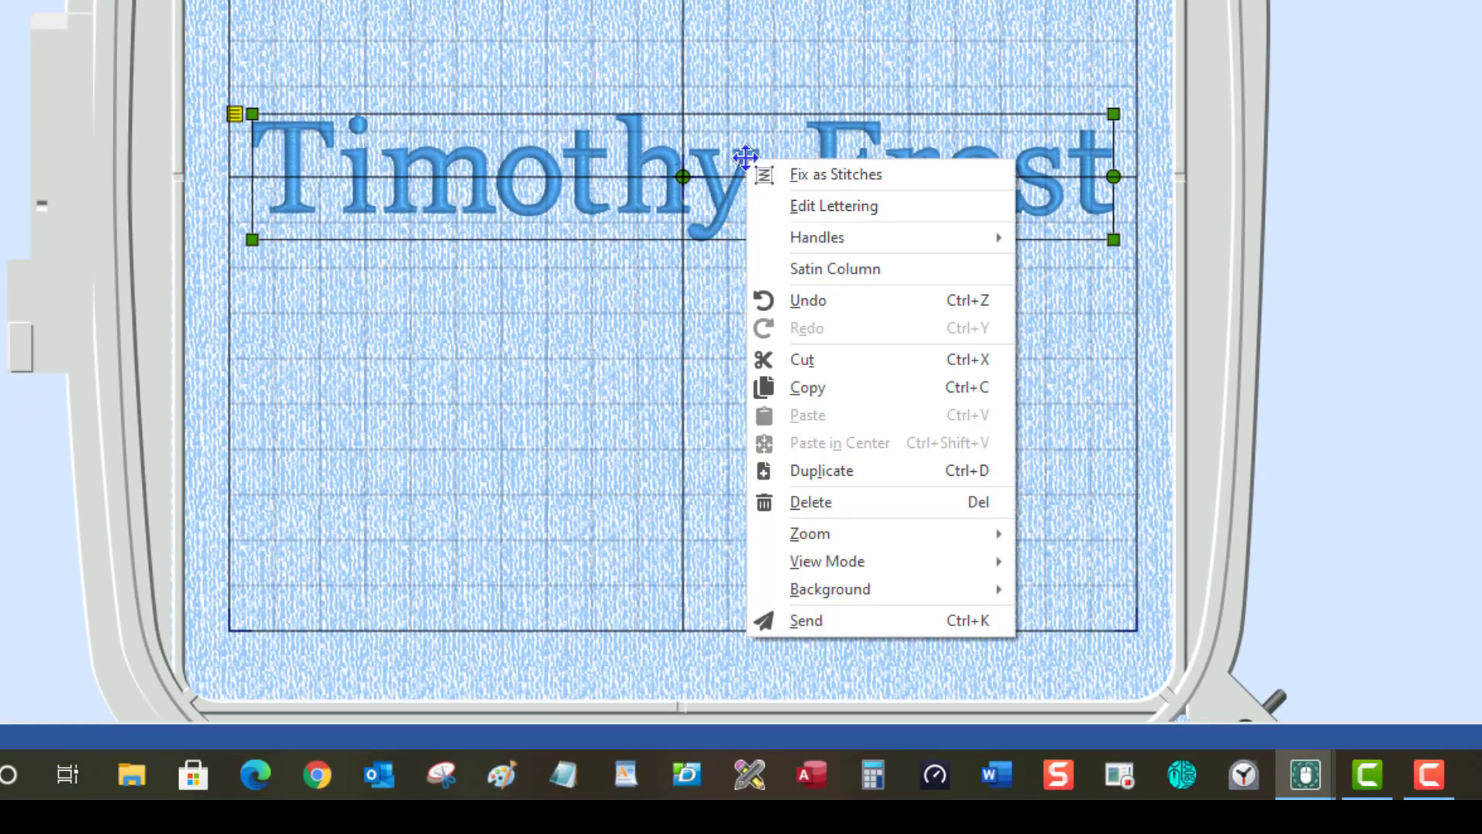
left_click(841, 176)
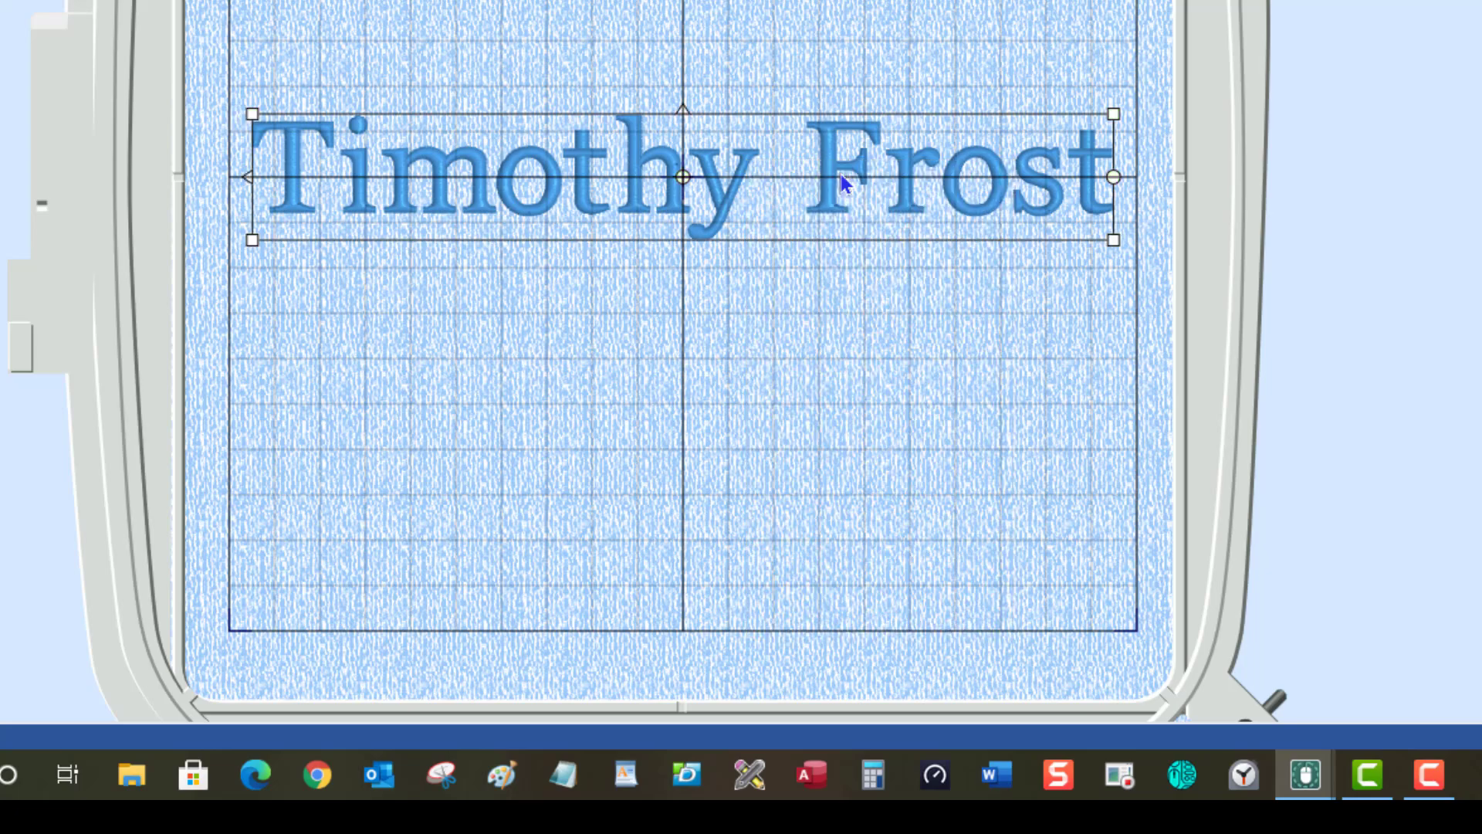
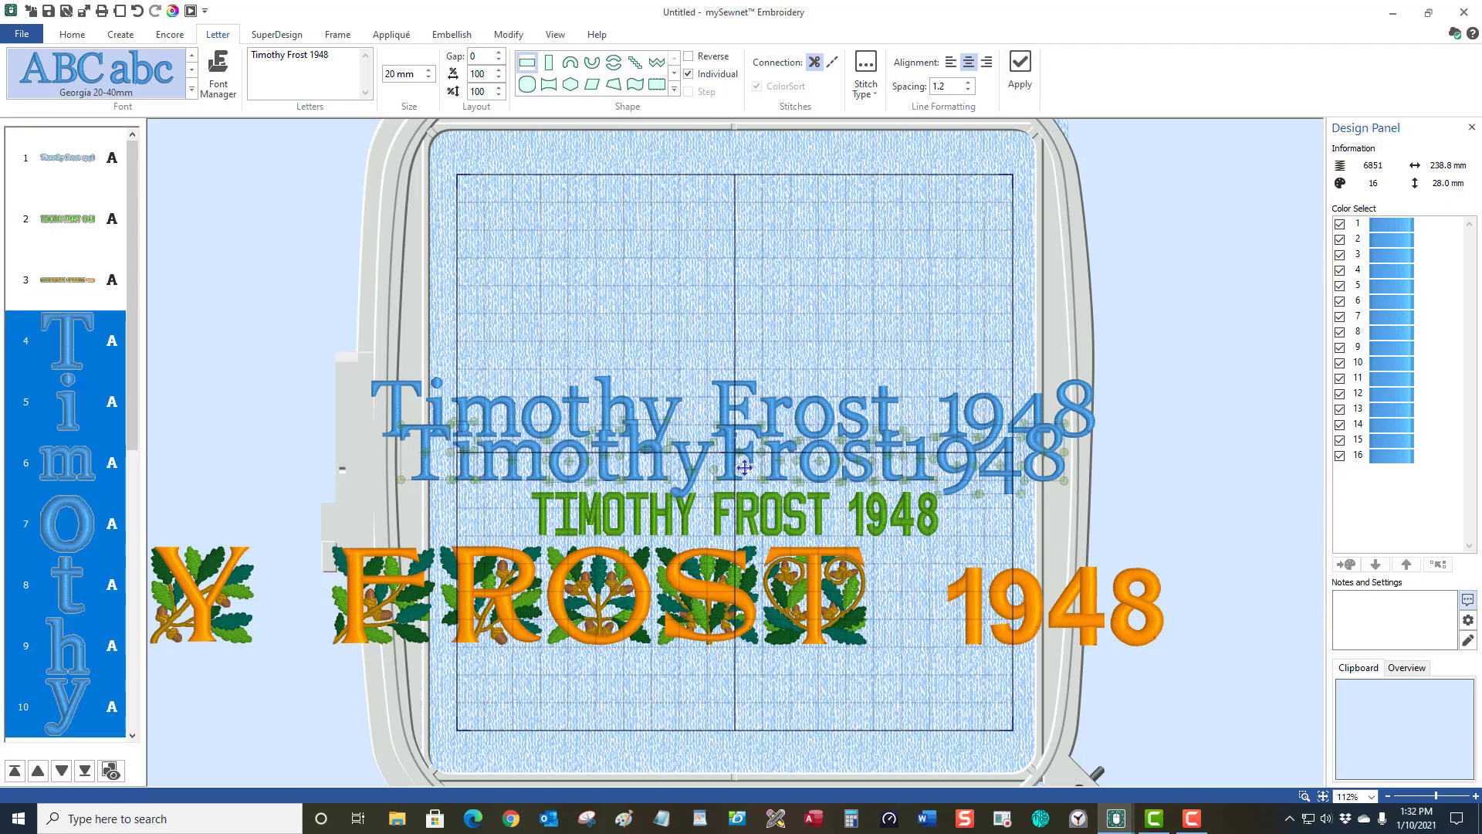
Drag the combined name-and-1948 lettering up above the spaced name and 1948 line.
left_click_drag(744, 467, 754, 304)
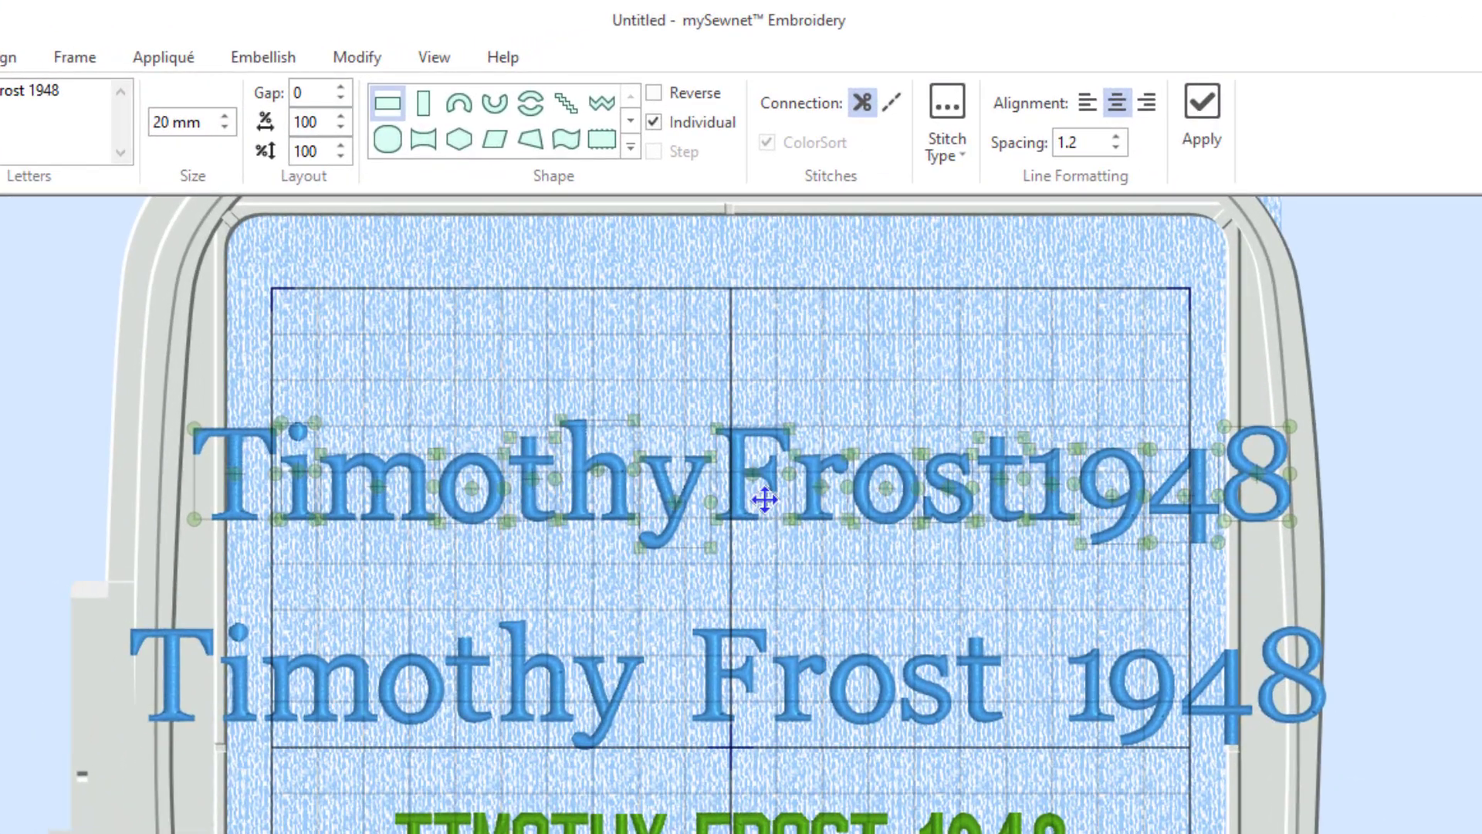
Try selecting single letters of the surname in the upper lettering.
left_click(764, 500)
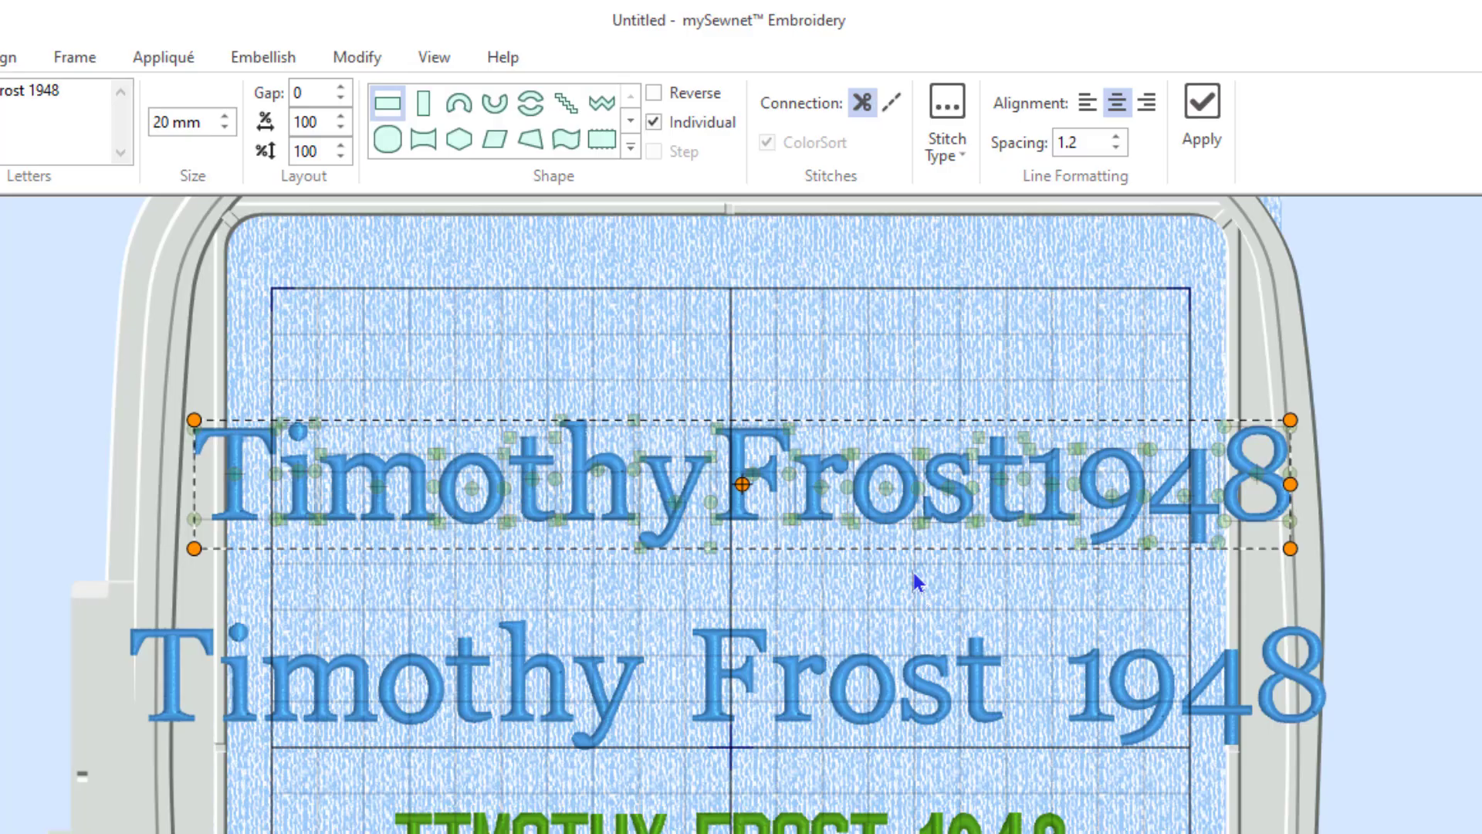
left_click(955, 584)
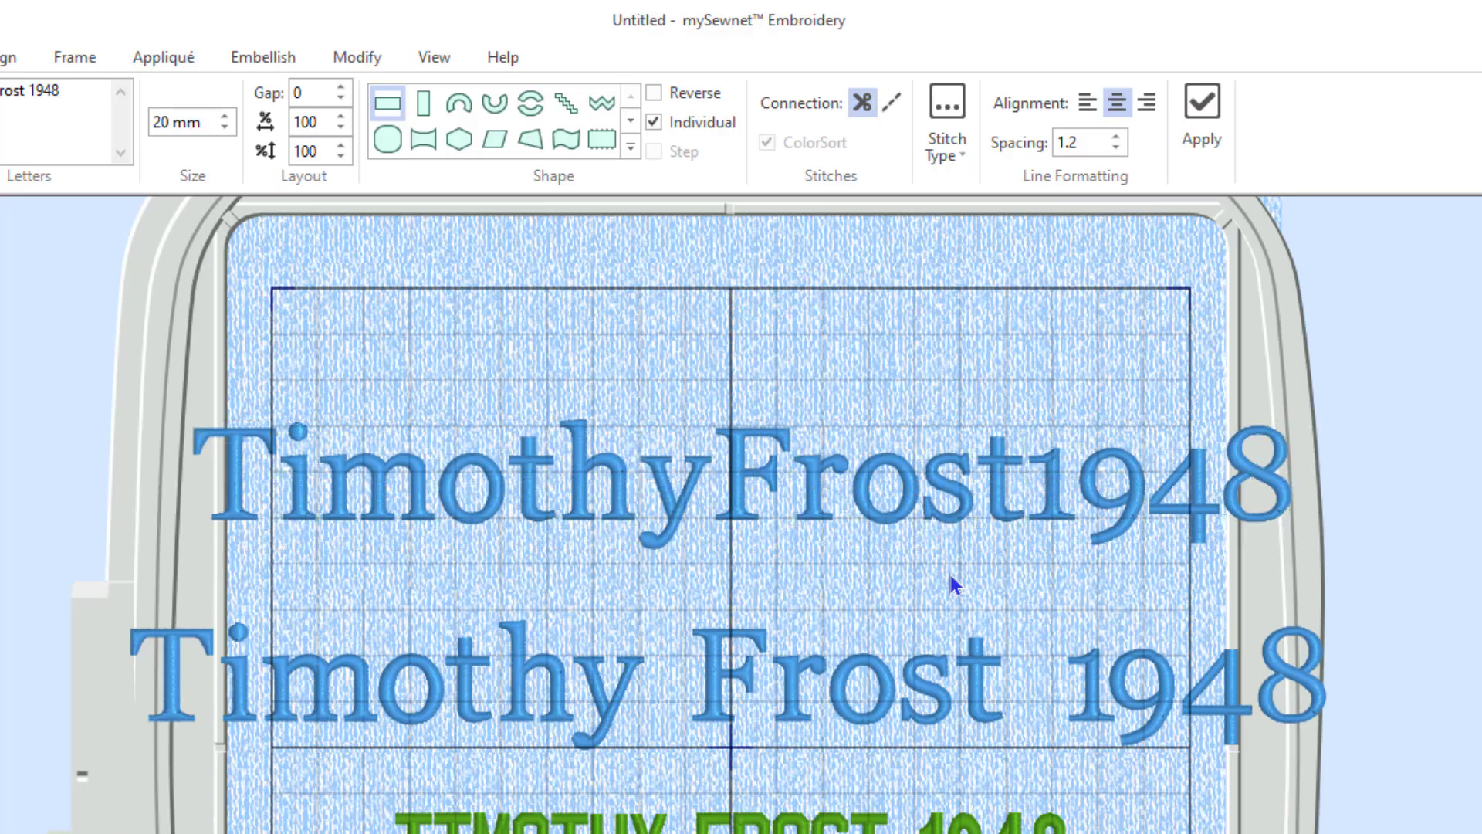
left_click(1016, 479)
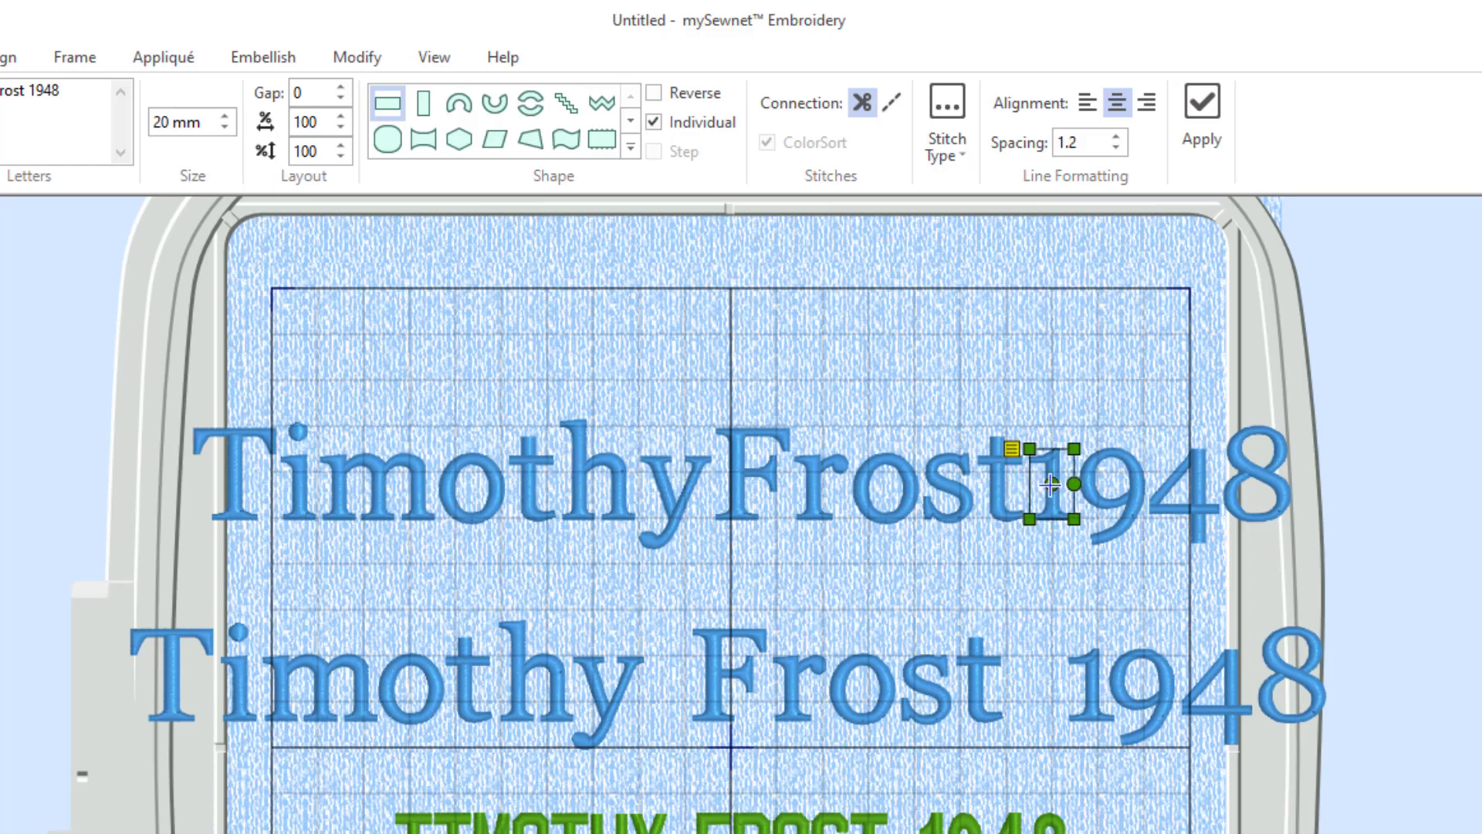
left_click(947, 488)
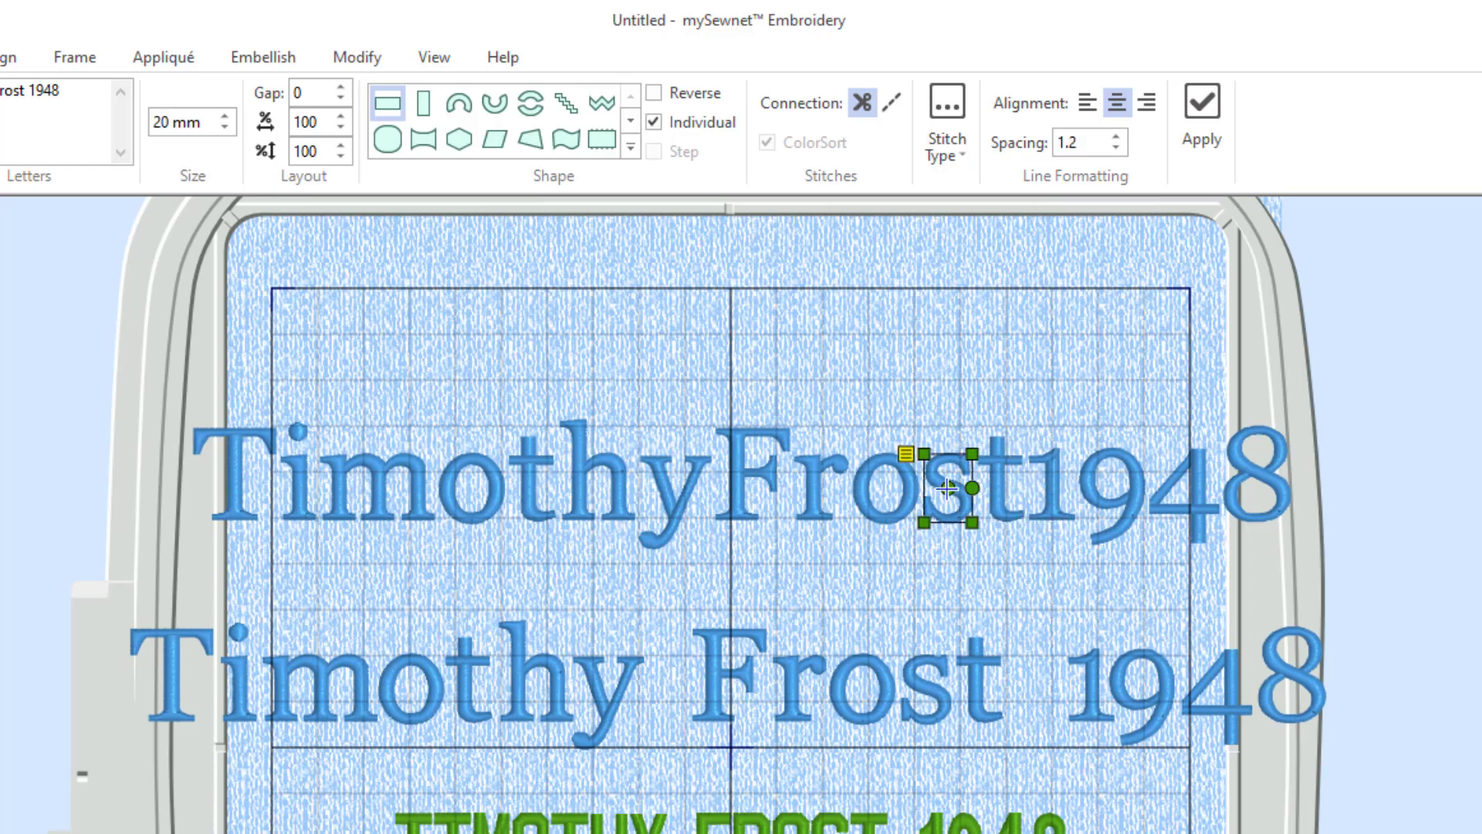
left_click(888, 491)
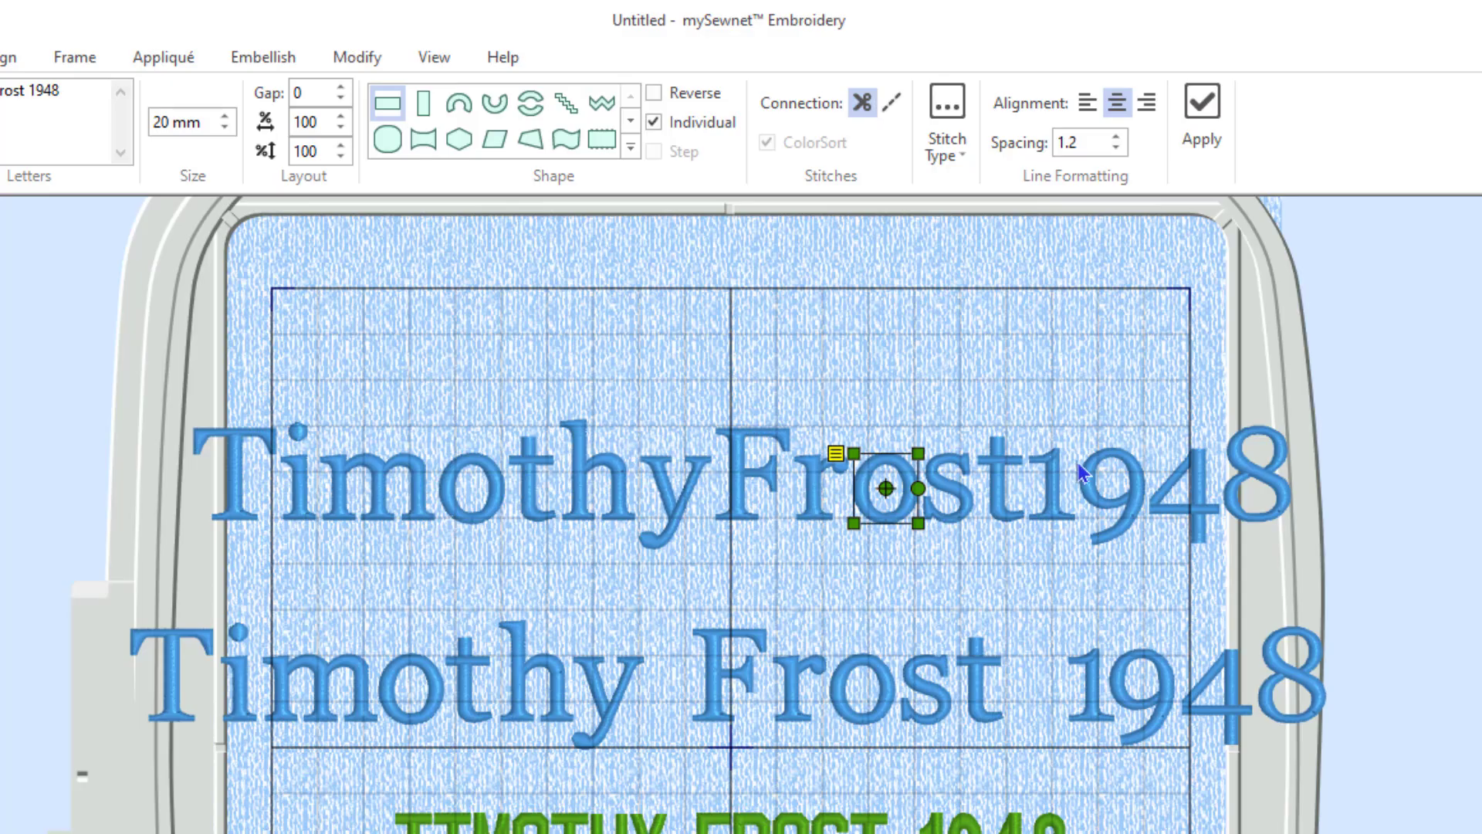
Reposition the 9, 4 and 8 of the upper 1948 one by one, then drag them apart and lower.
left_click(1118, 498)
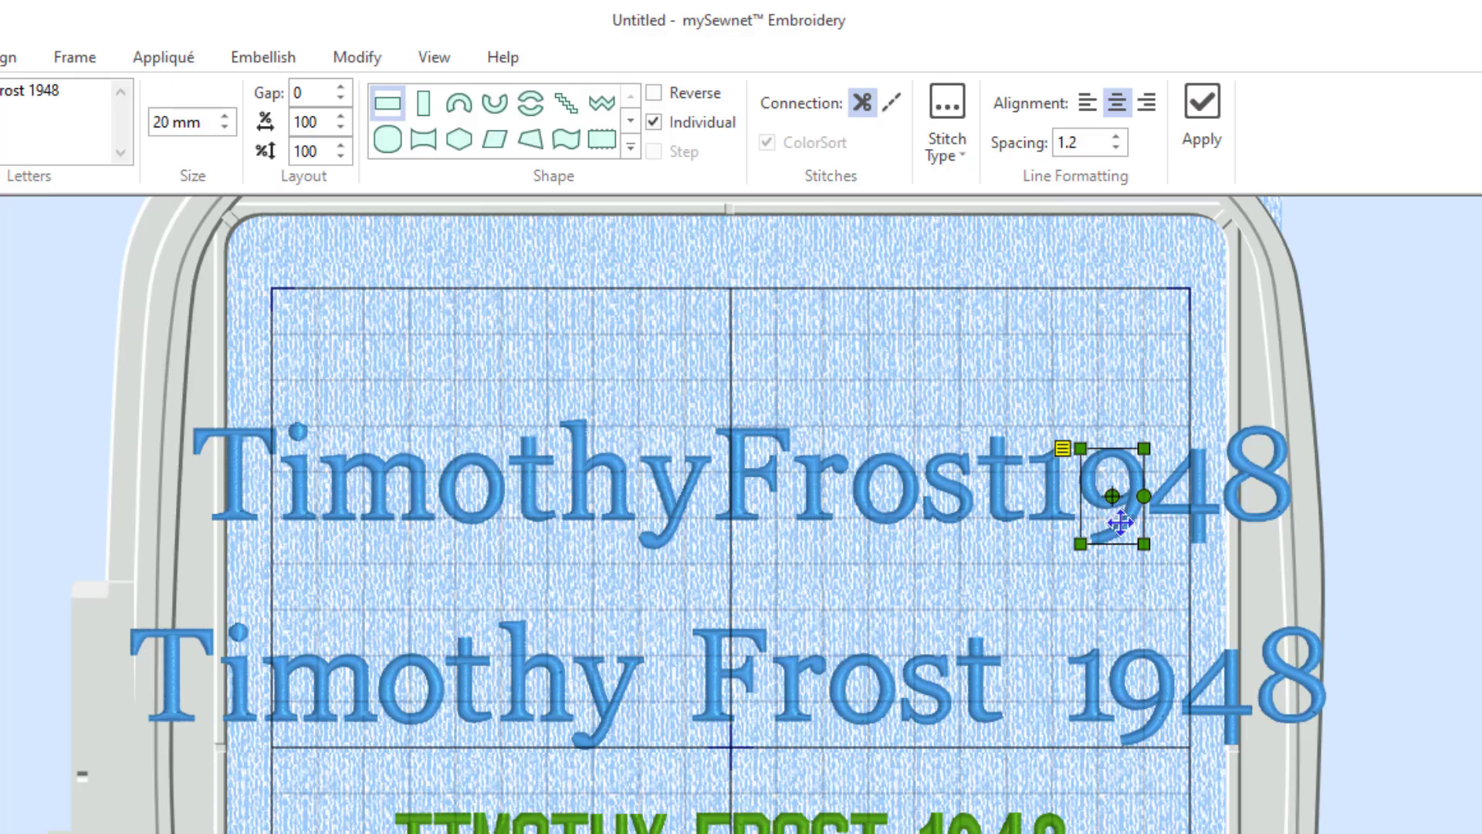
left_click_drag(1120, 524, 1120, 497)
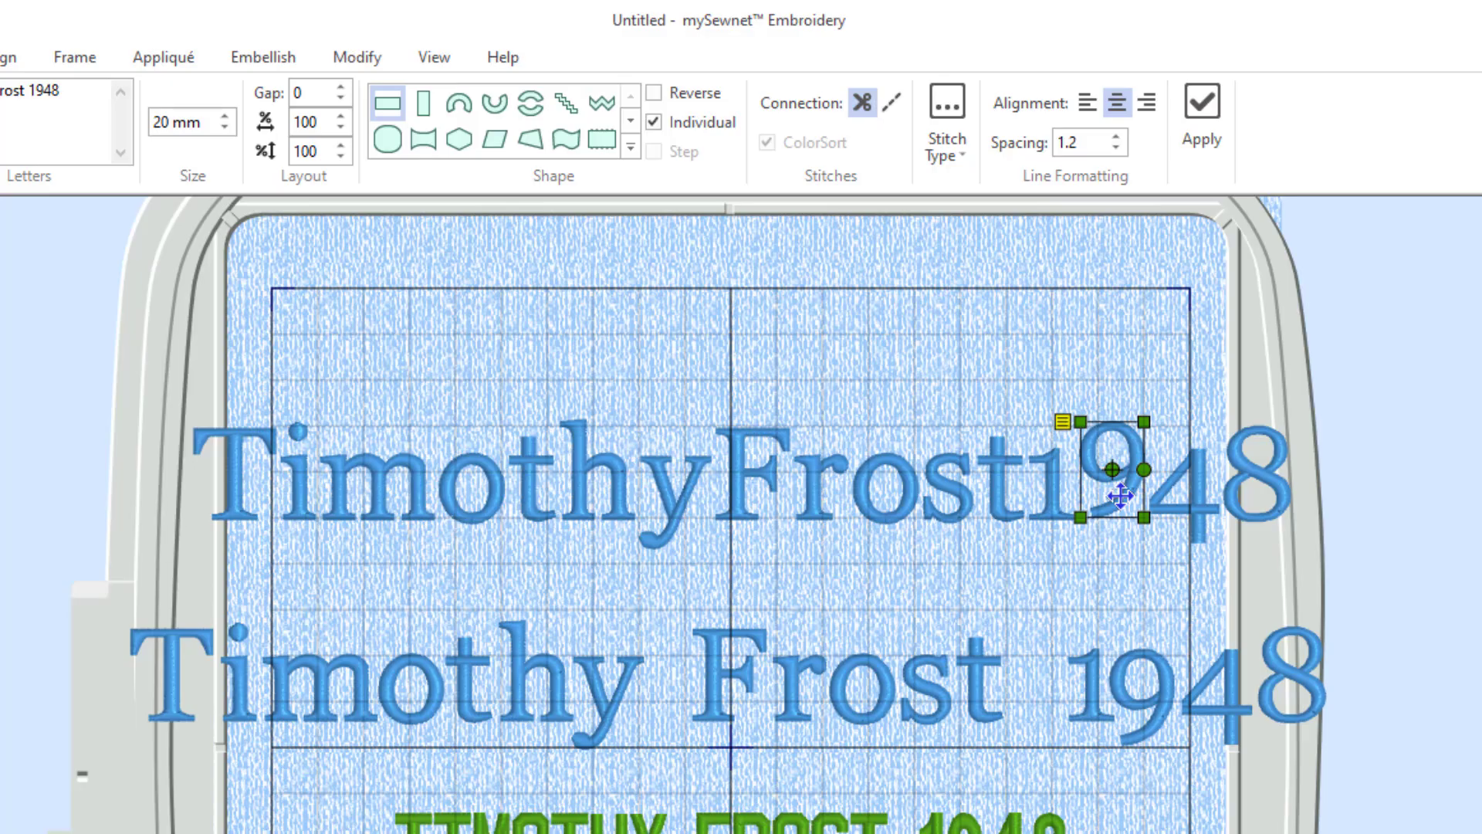
left_click(1193, 522)
left_click_drag(1172, 526, 1173, 495)
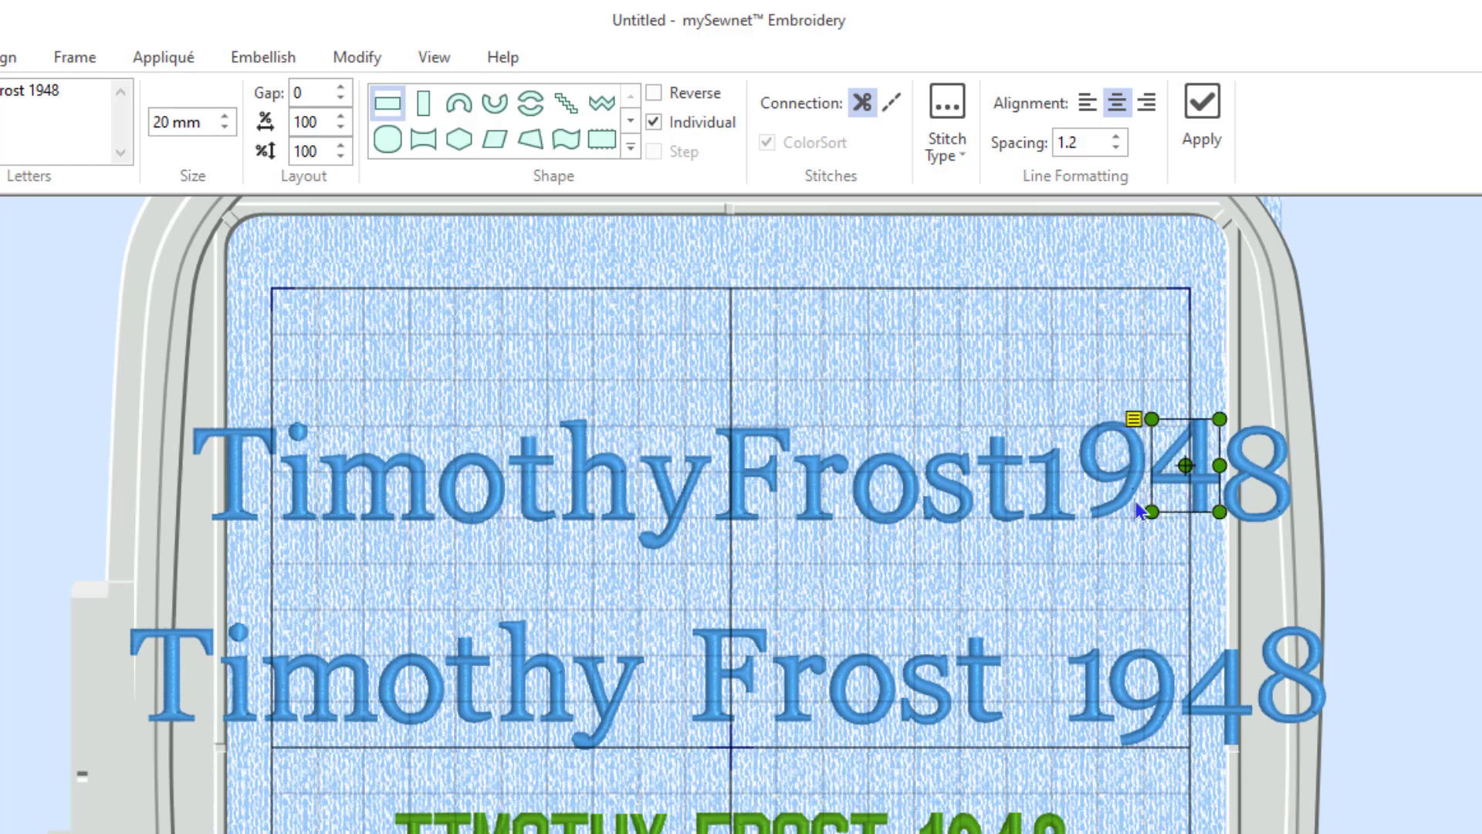
left_click(1258, 488)
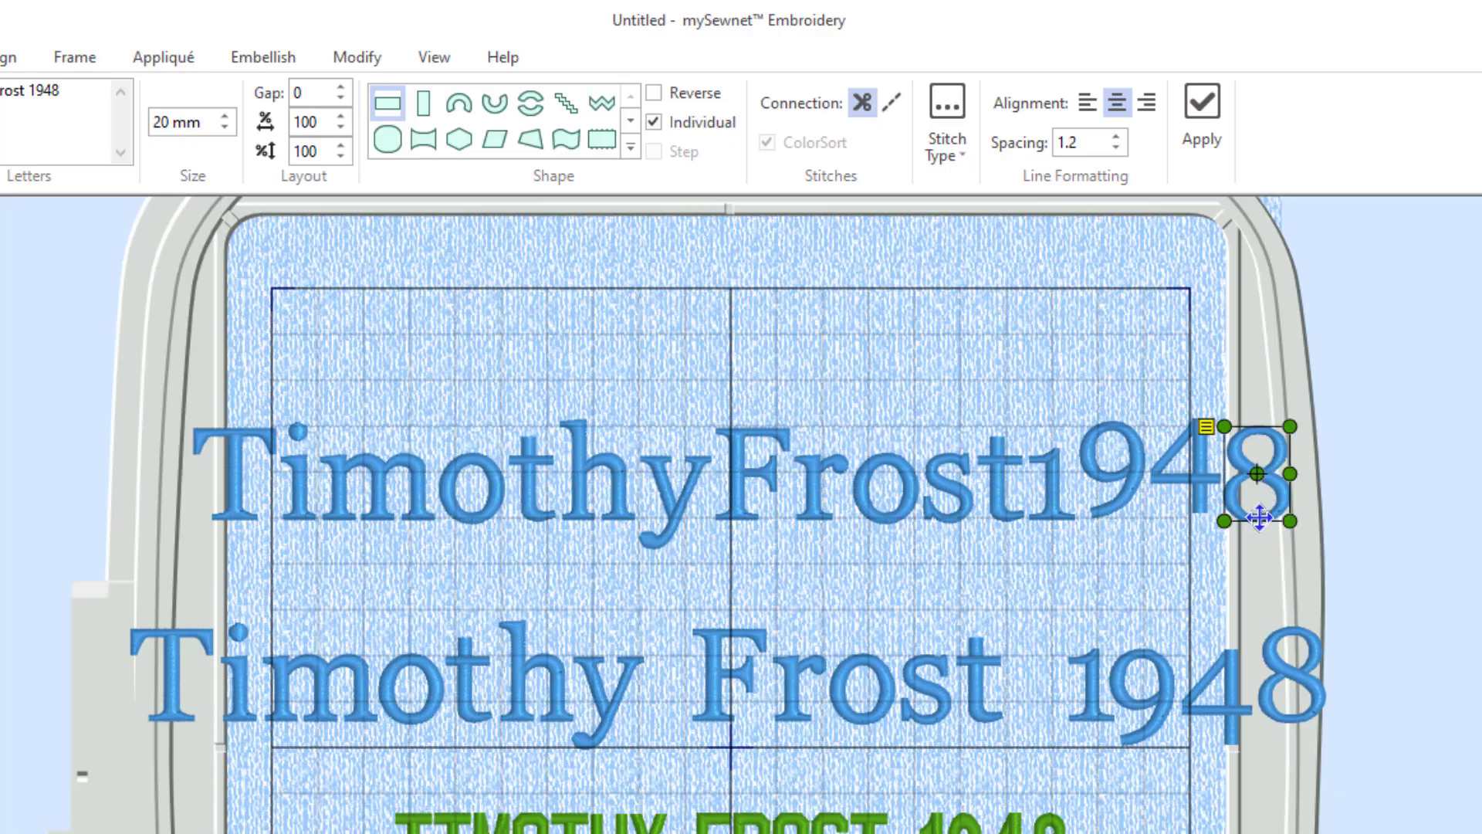
key("Up")
key("Up")
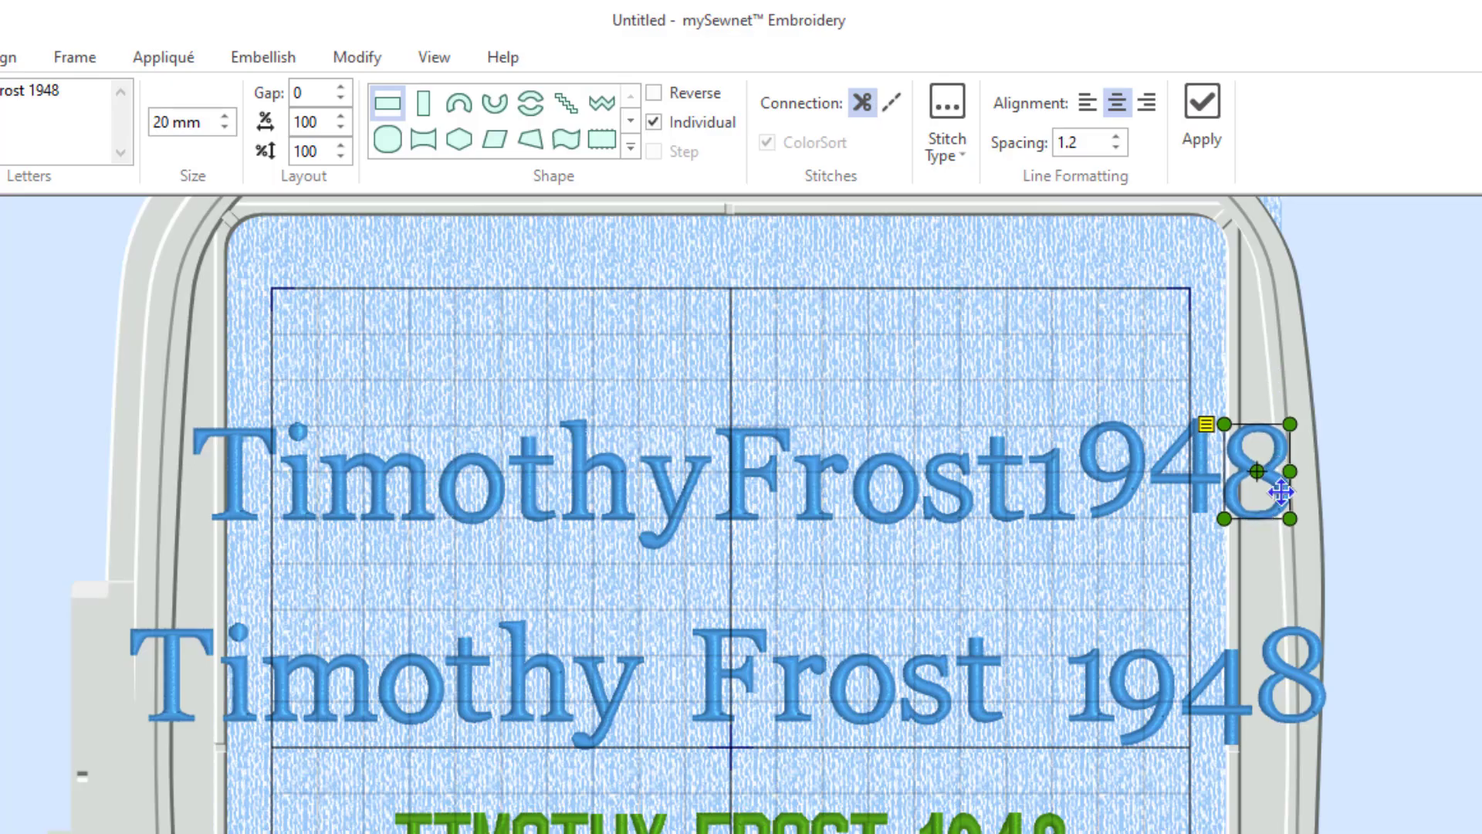
left_click_drag(1271, 492, 1273, 485)
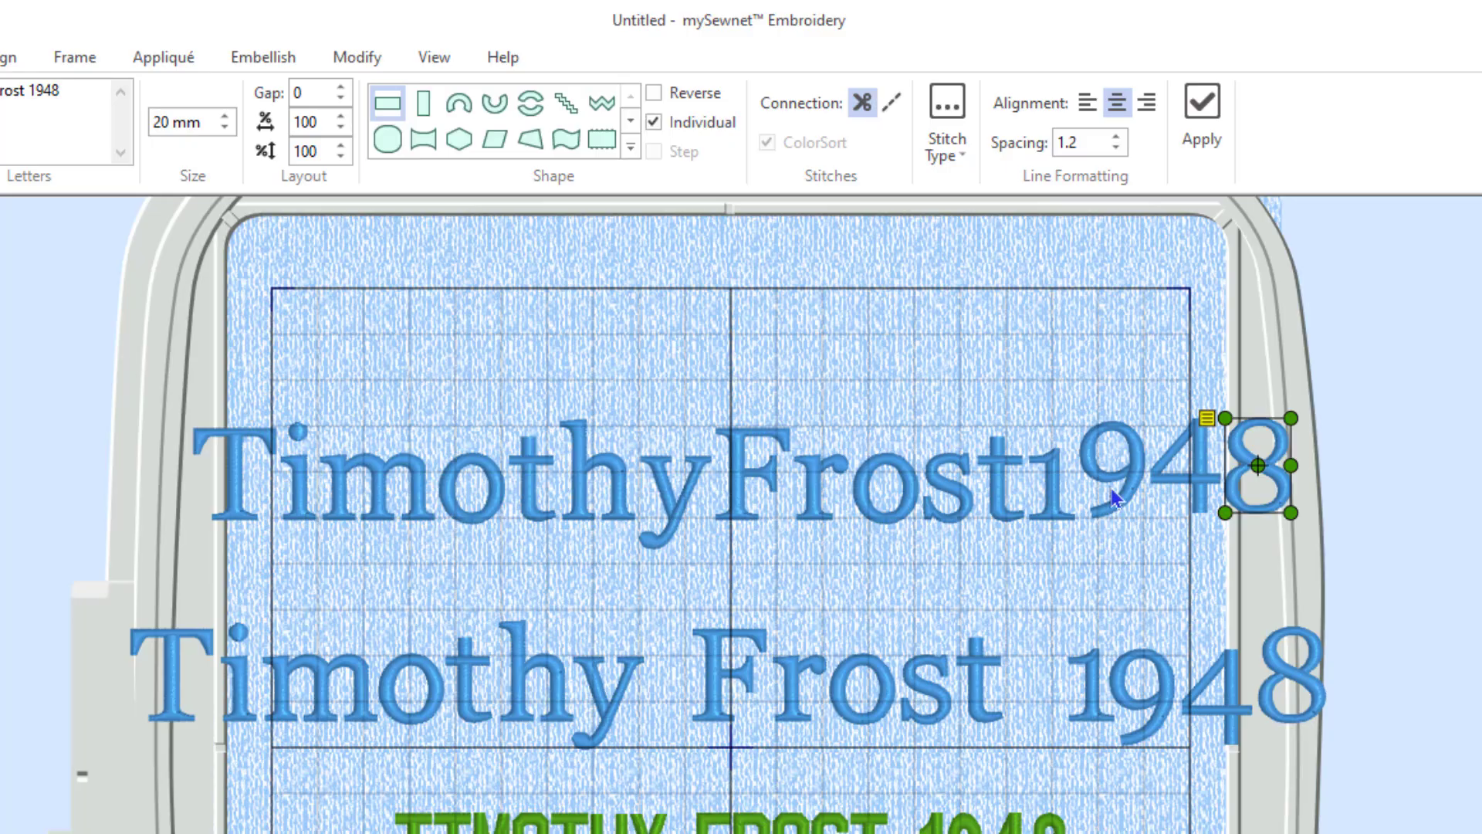
left_click(1114, 498, "shift")
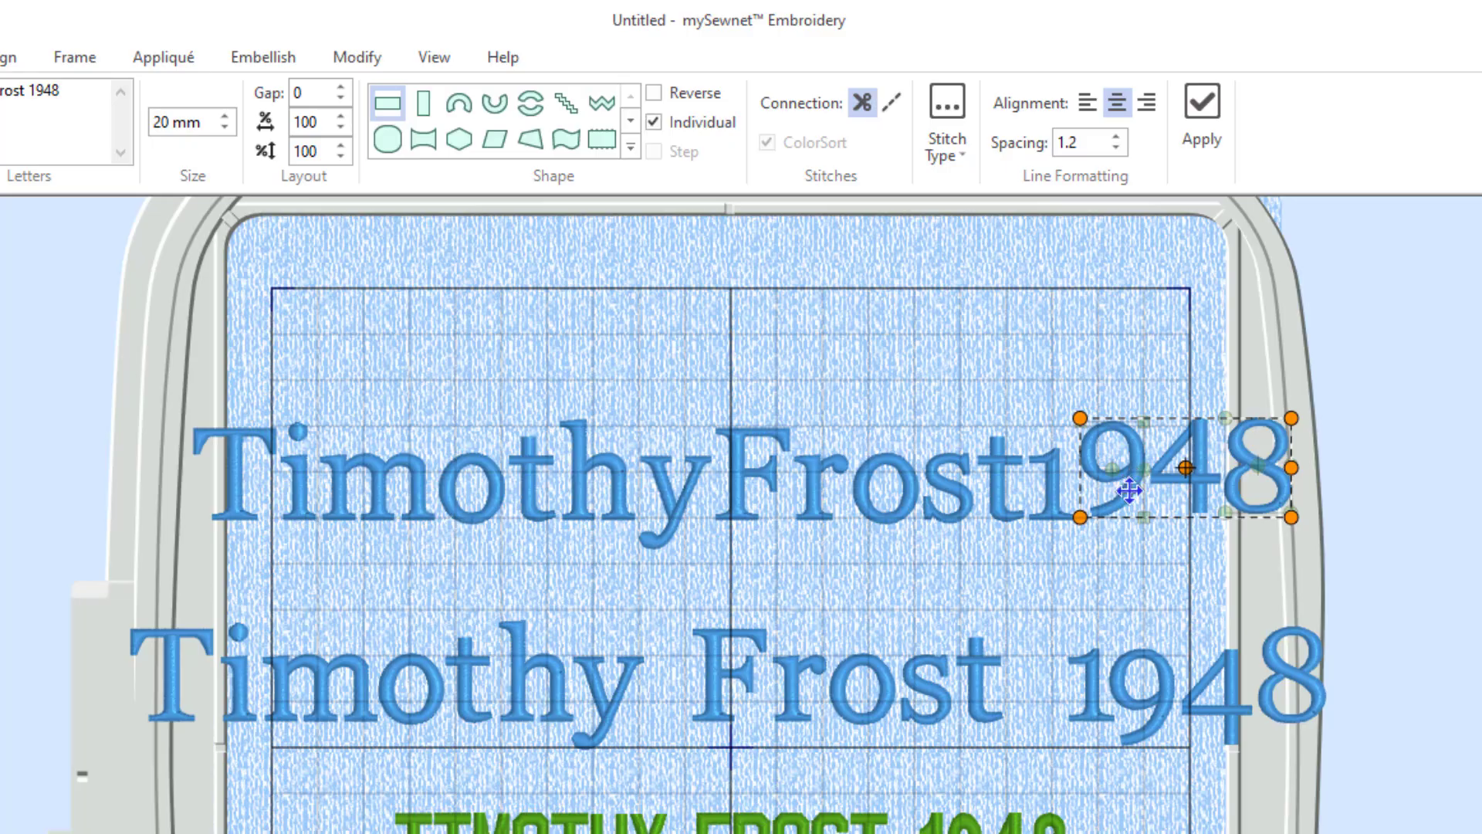
left_click_drag(1158, 488, 1168, 592)
Move the 9, 4 and 8 back up, then drop the 4 between the 9 and 8.
left_click(1270, 457)
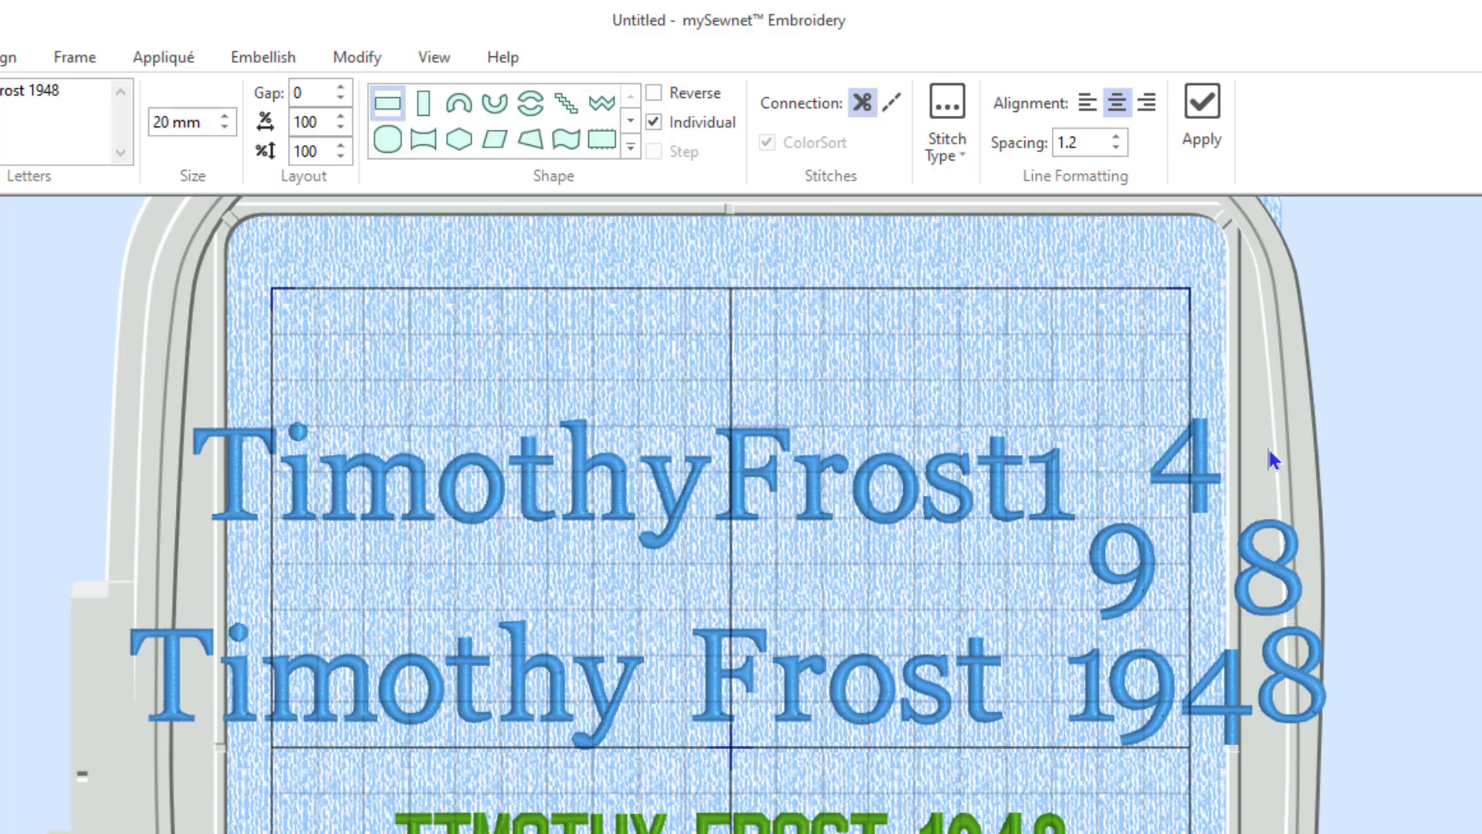
left_click(1266, 593)
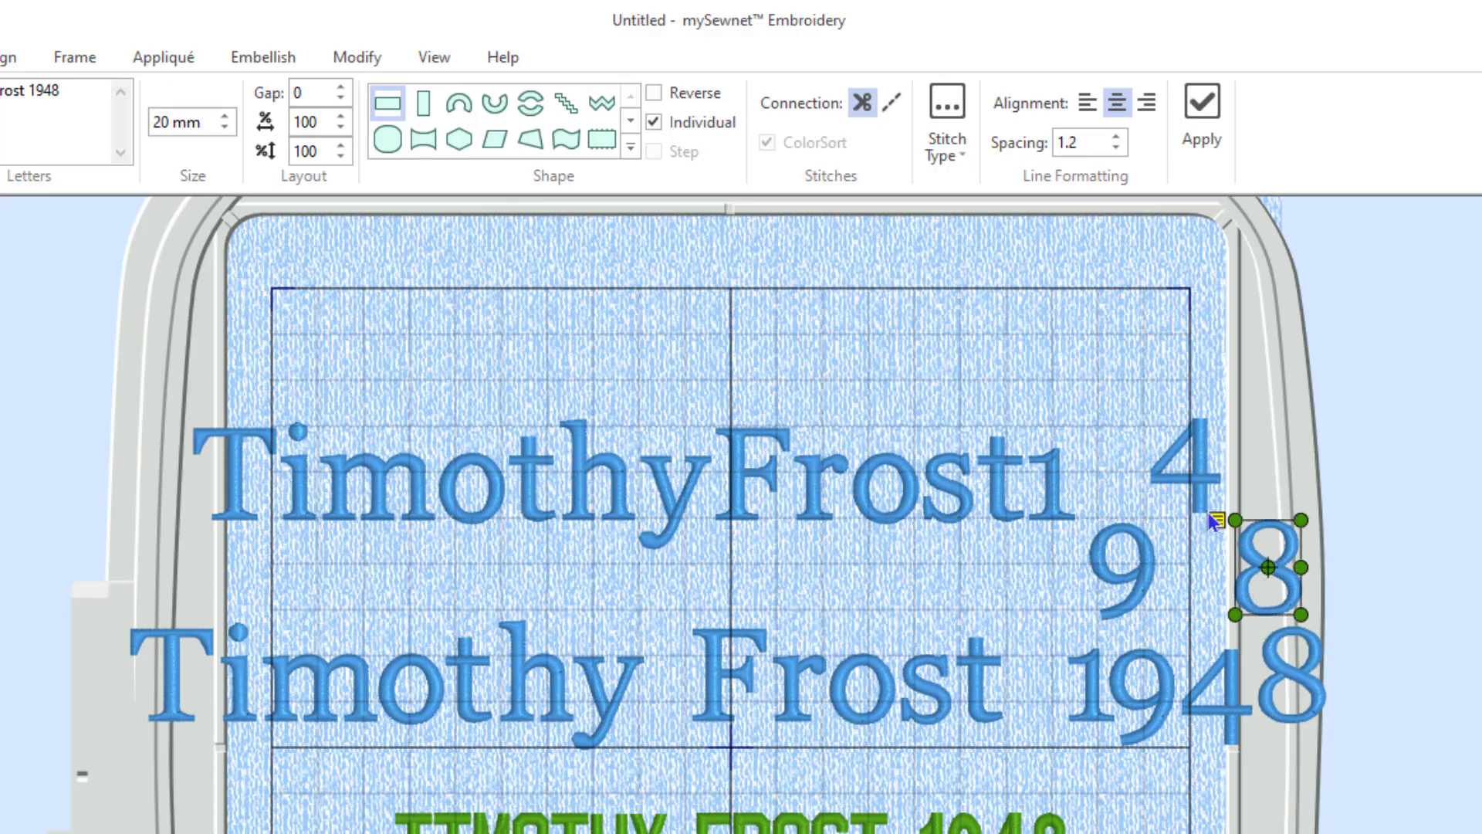
left_click(1193, 475, "ctrl")
left_click(1127, 569, "ctrl")
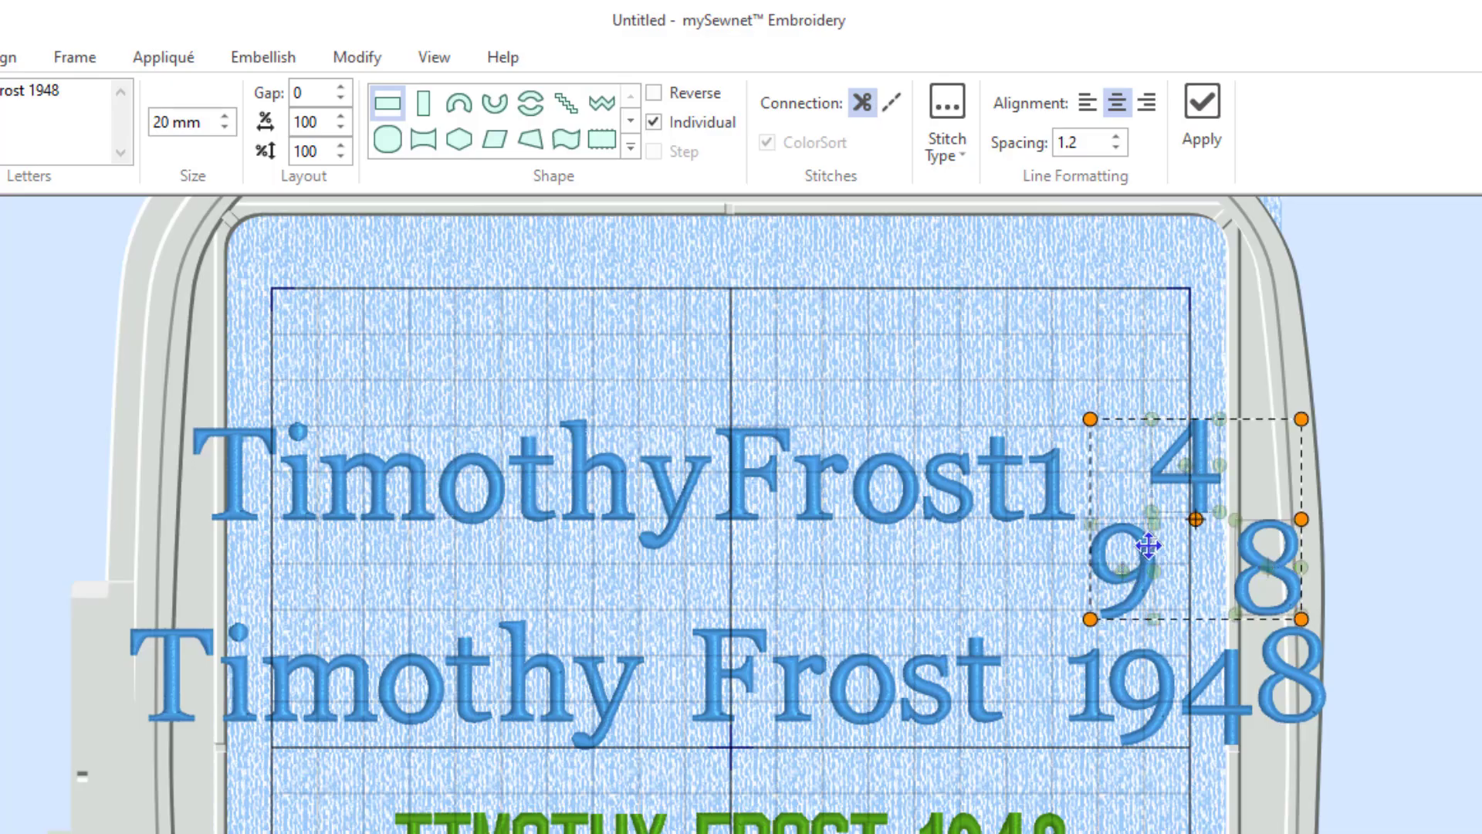
left_click_drag(1190, 546, 1264, 448)
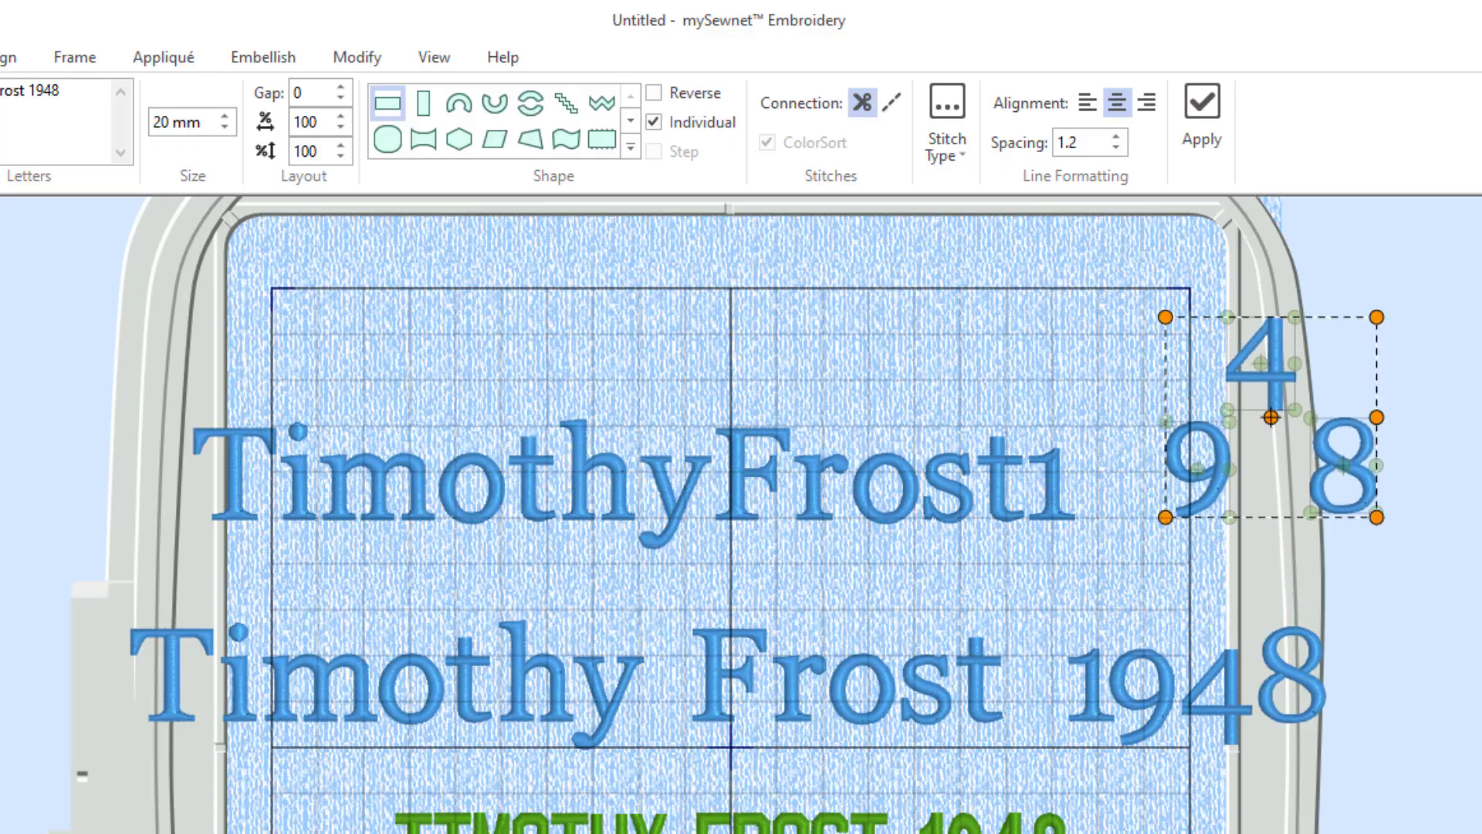
left_click(1472, 504)
left_click(1269, 391)
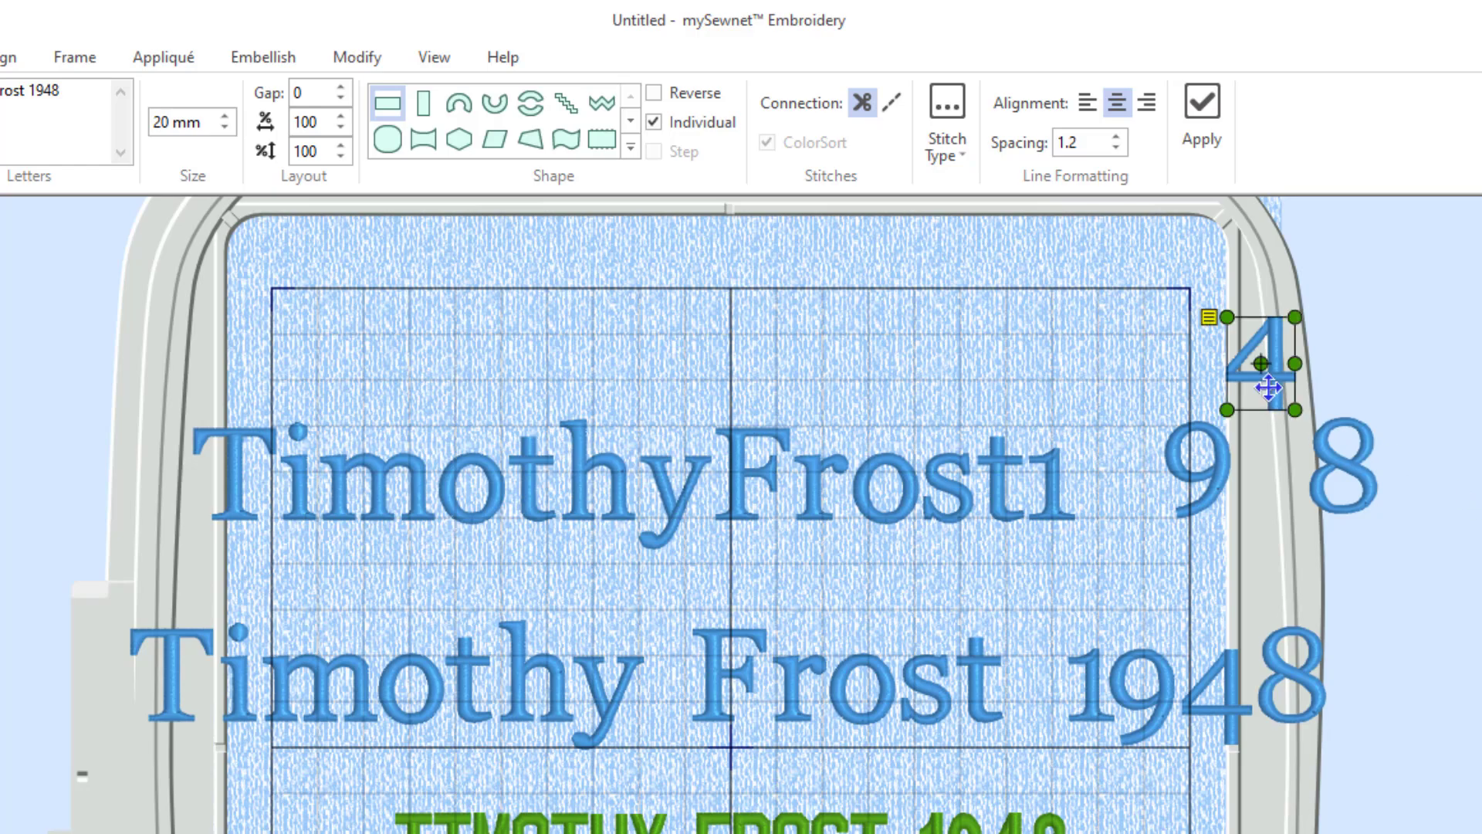
left_click_drag(1270, 374, 1277, 485)
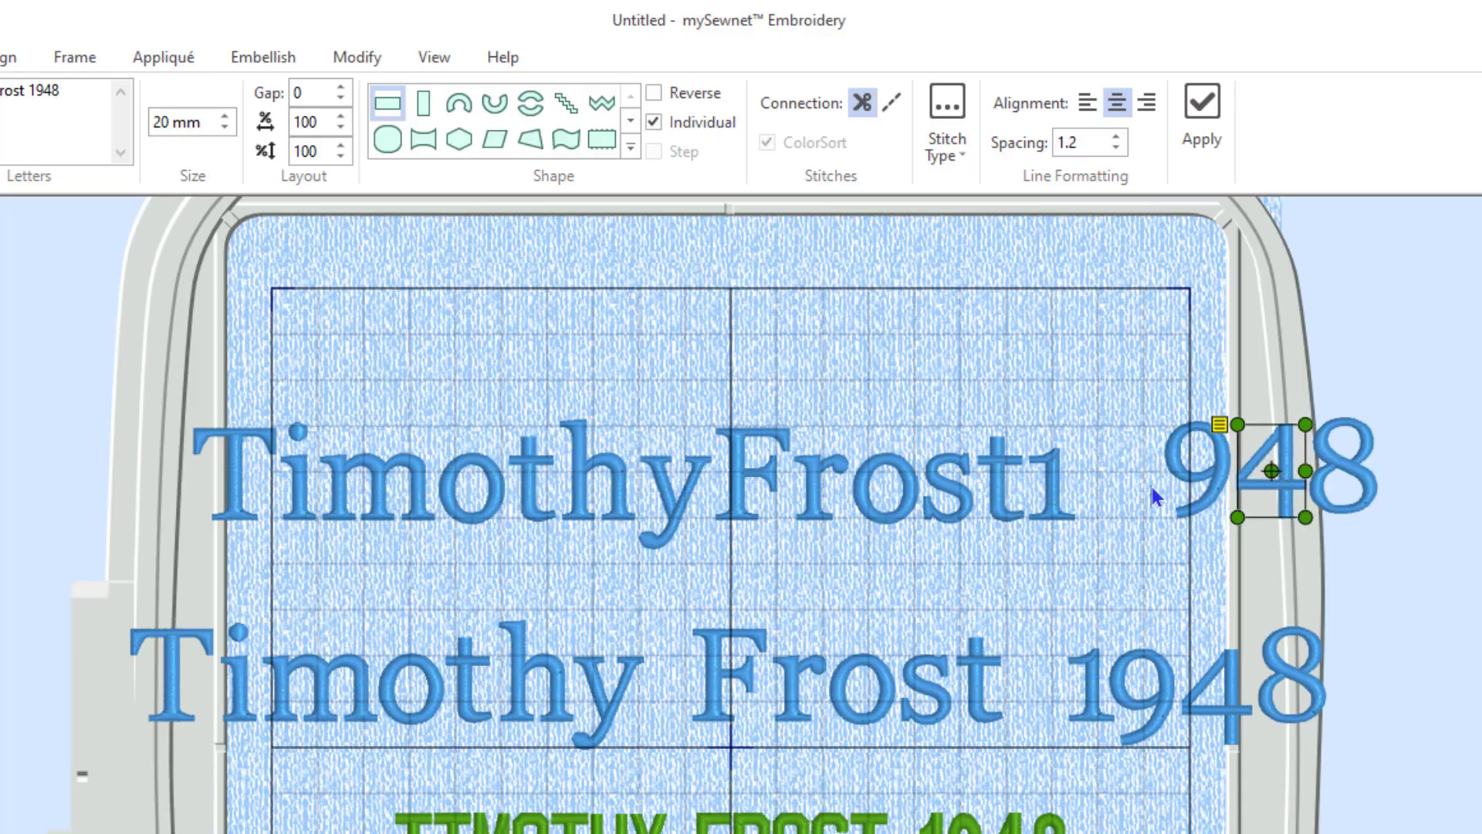
Enlarge the 1 slightly and slide it right against the 948 digits.
left_click(1061, 502)
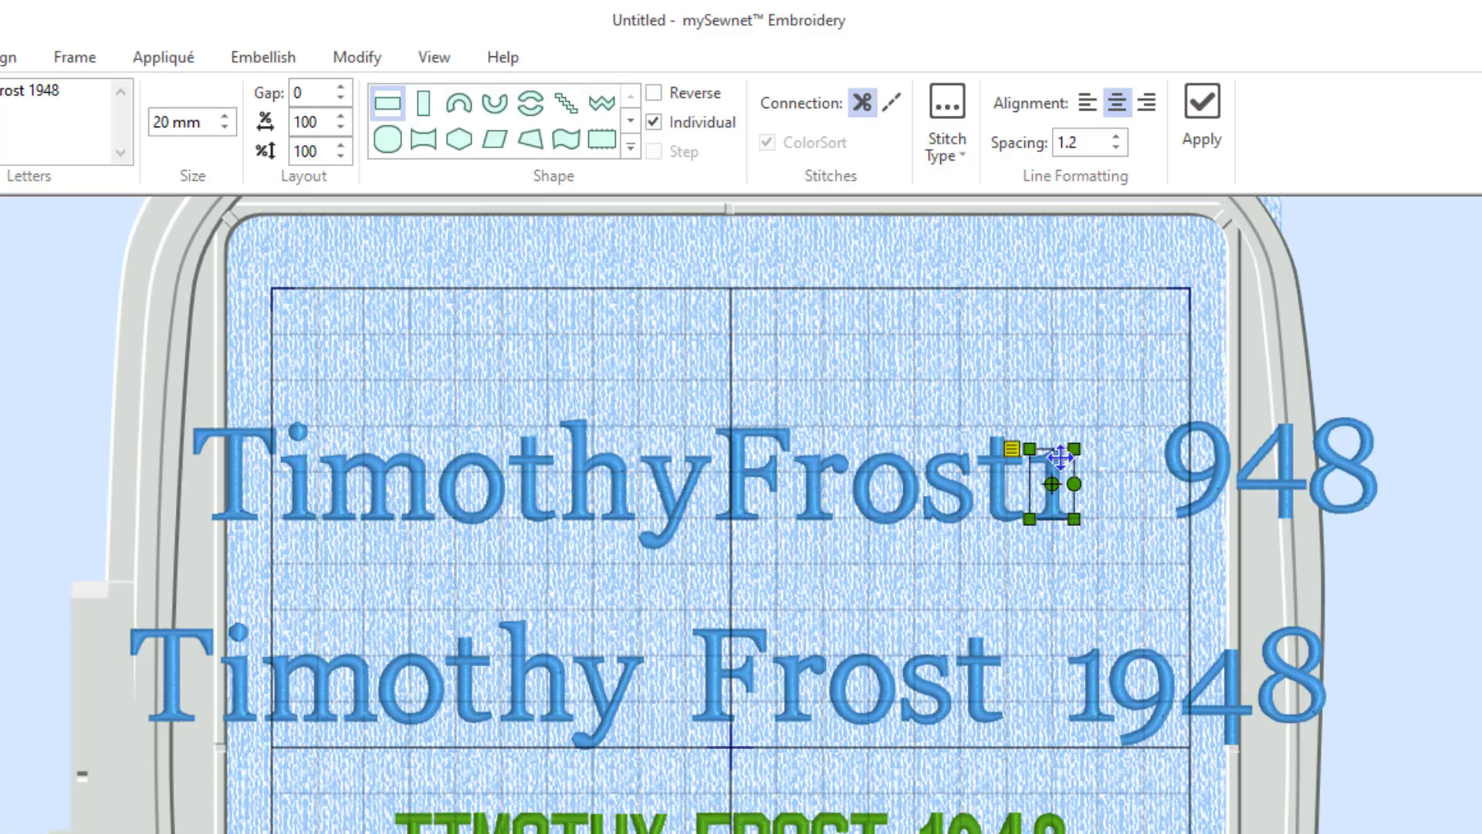
left_click_drag(1049, 463, 1093, 464)
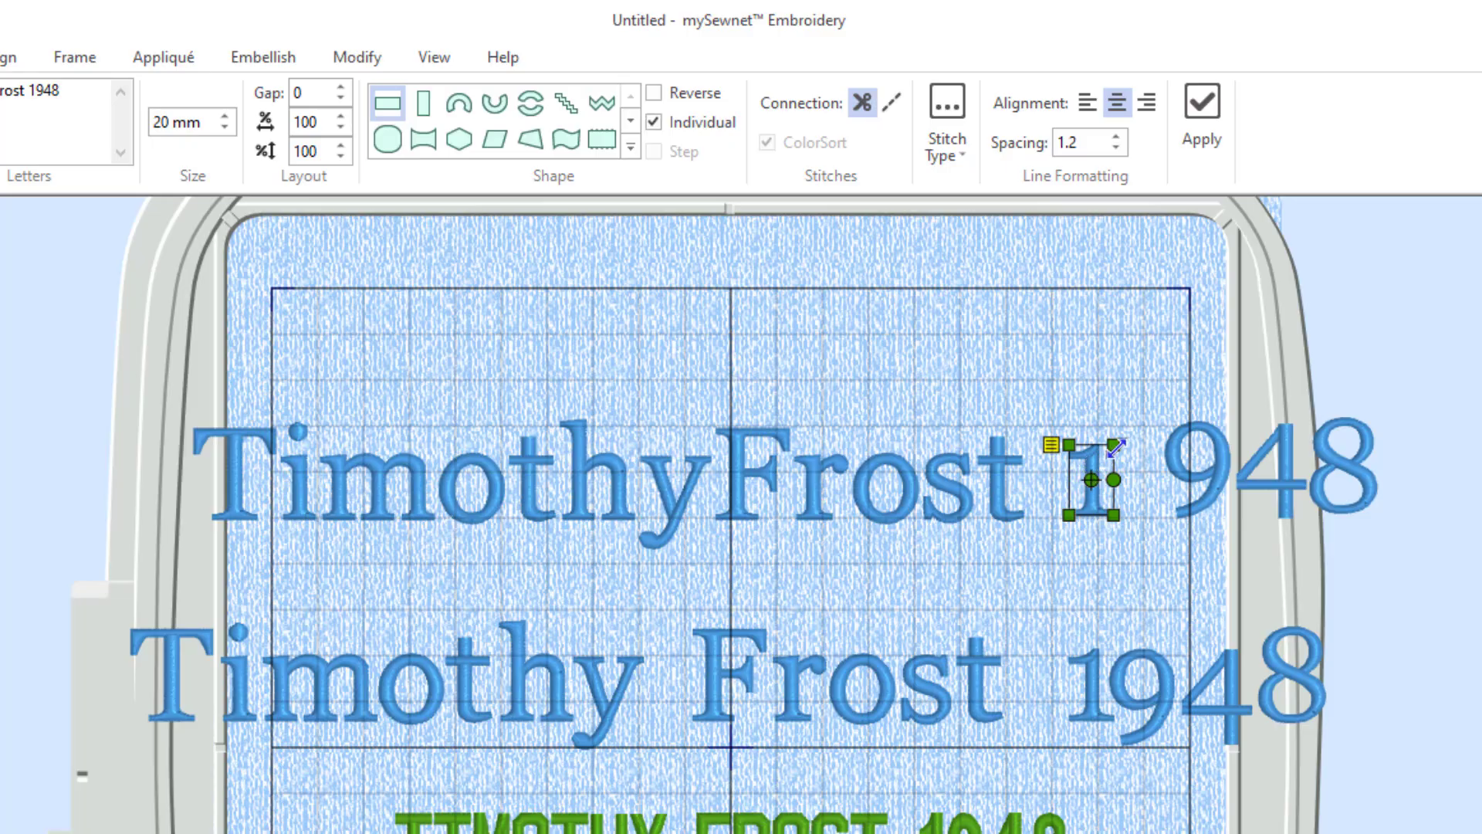
left_click_drag(1116, 446, 1133, 428)
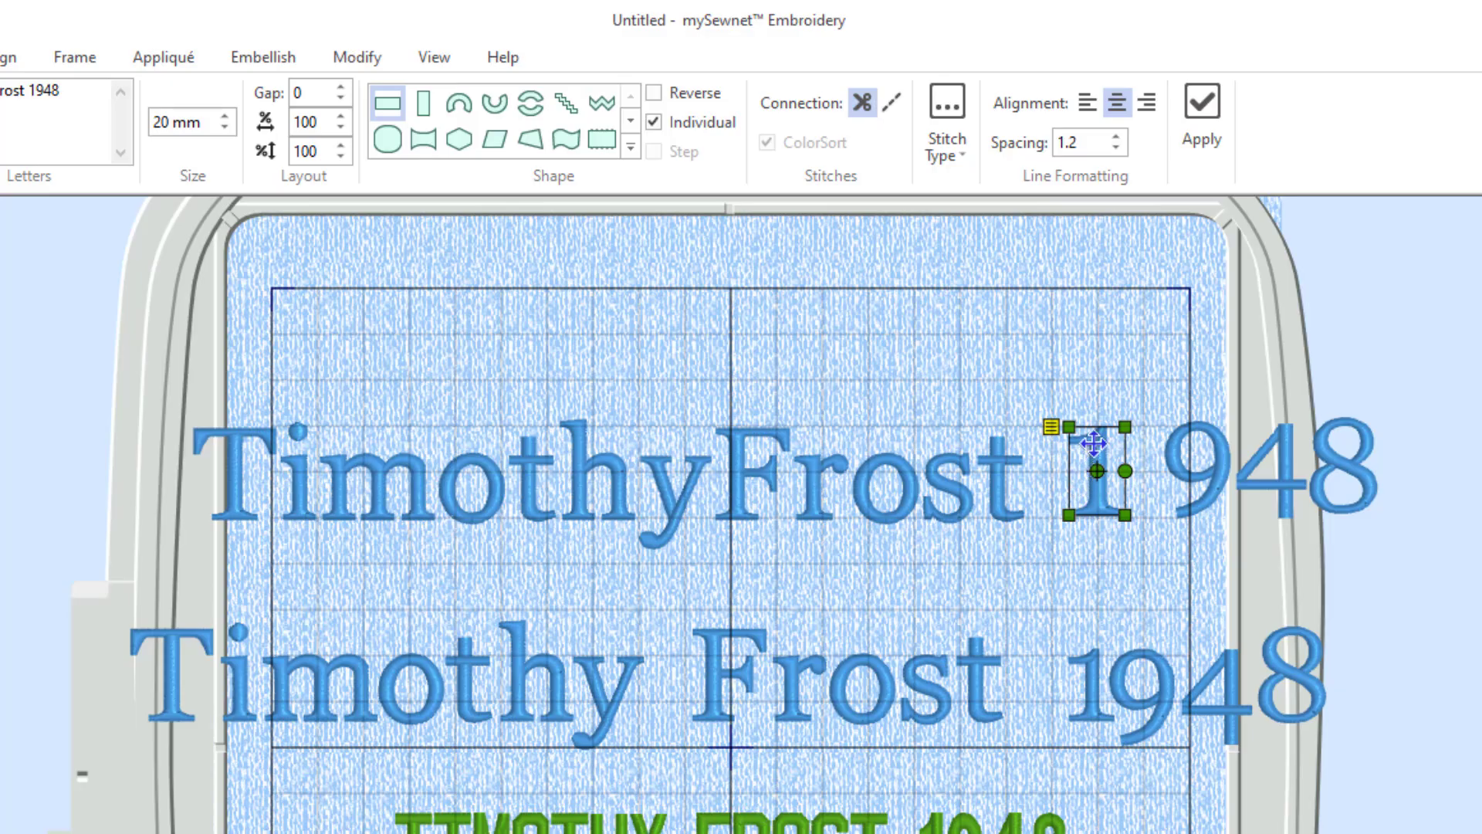
left_click_drag(1094, 443, 1128, 444)
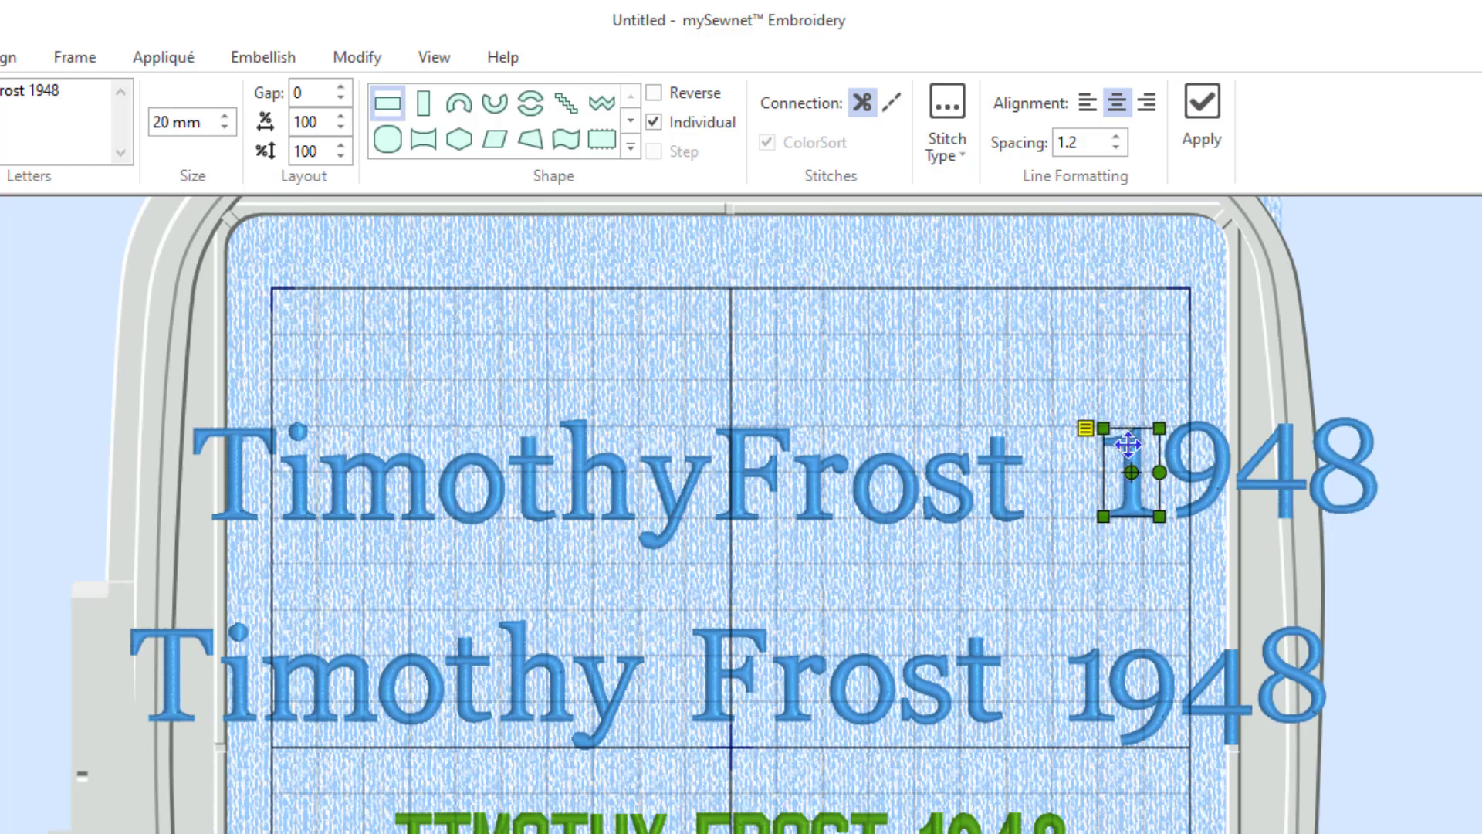
left_click(1122, 579)
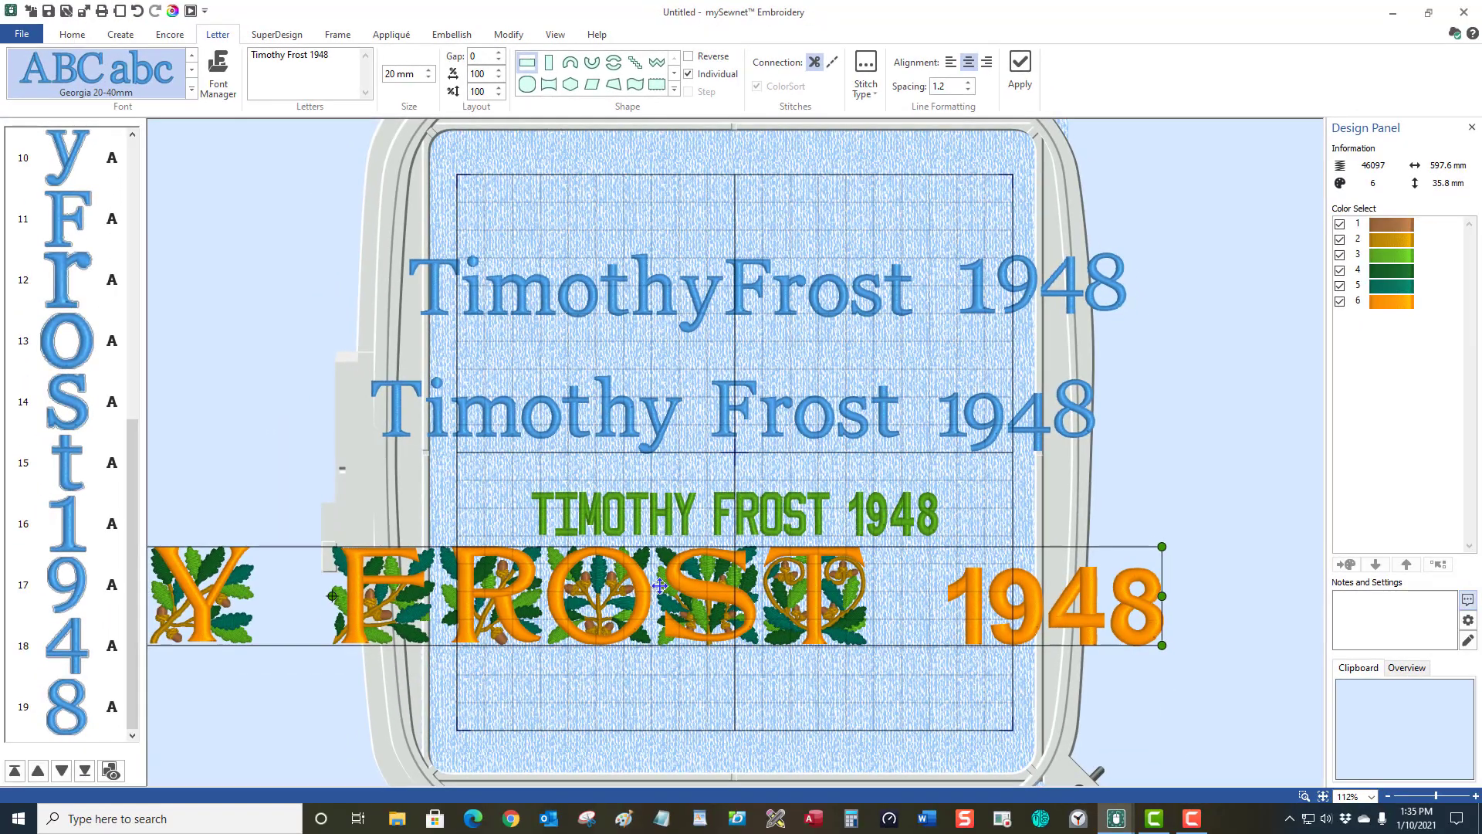
key("Delete")
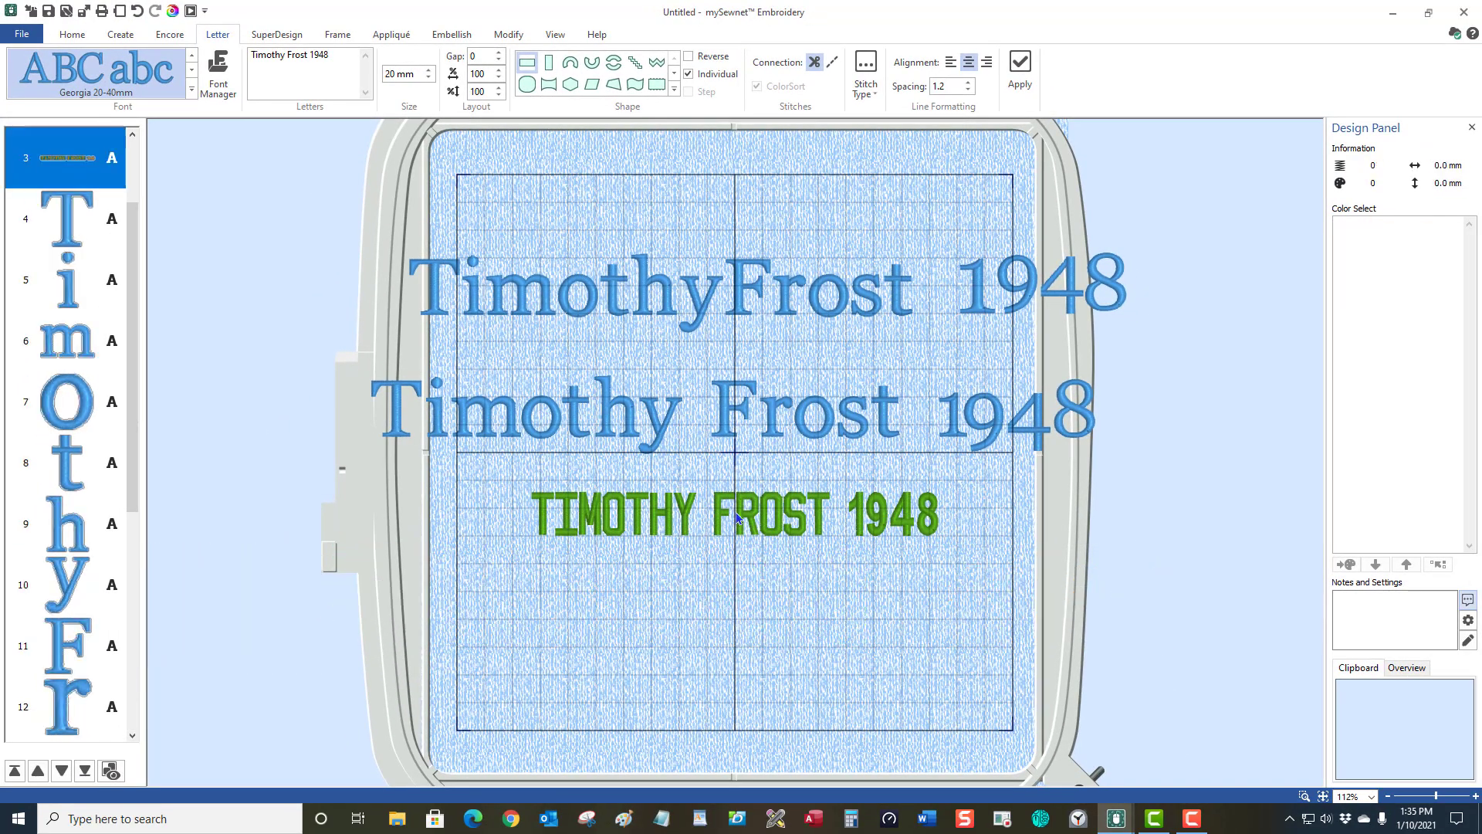
left_click(734, 511)
key("Delete")
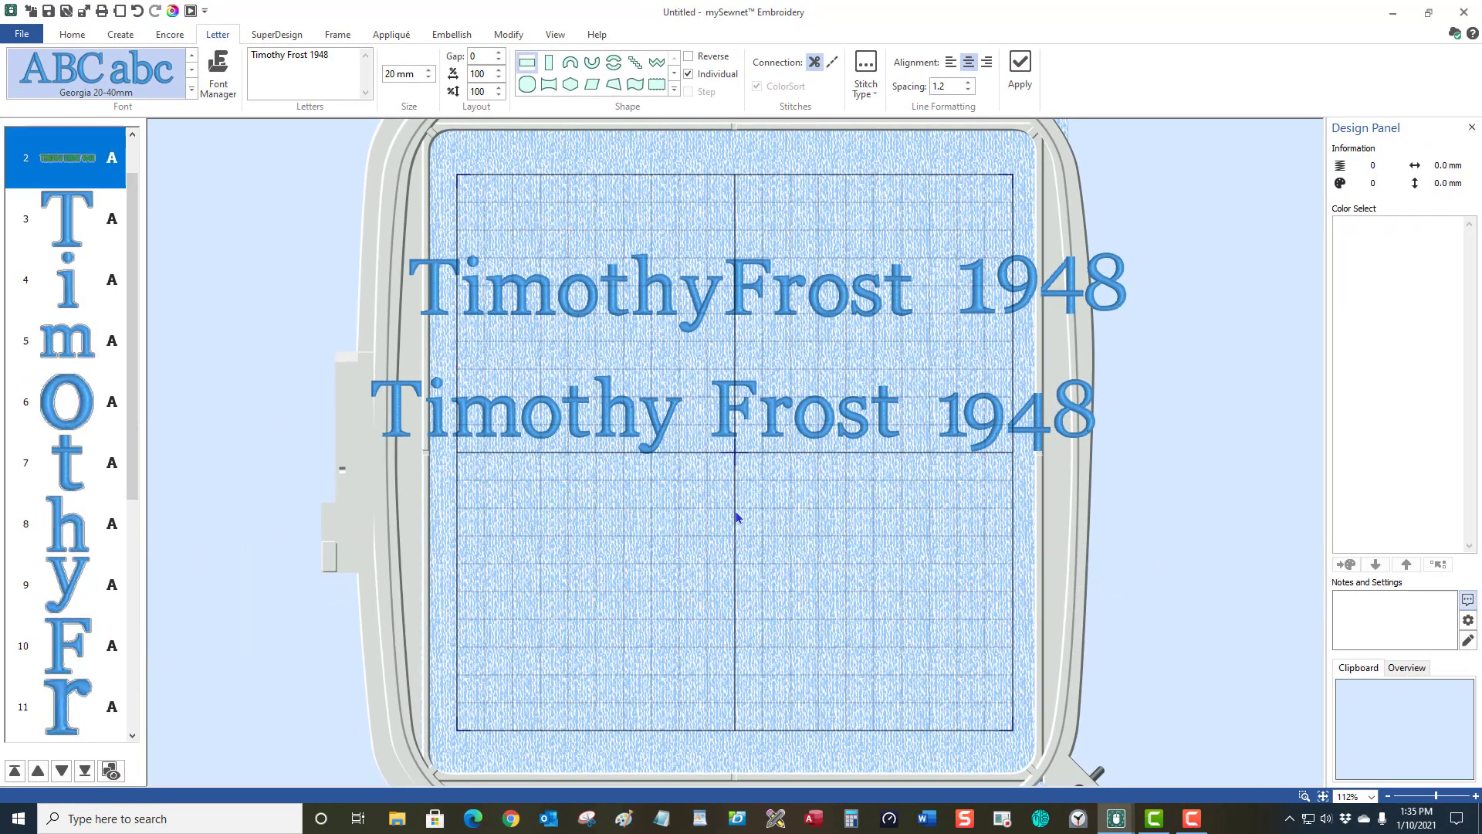
left_click(766, 430)
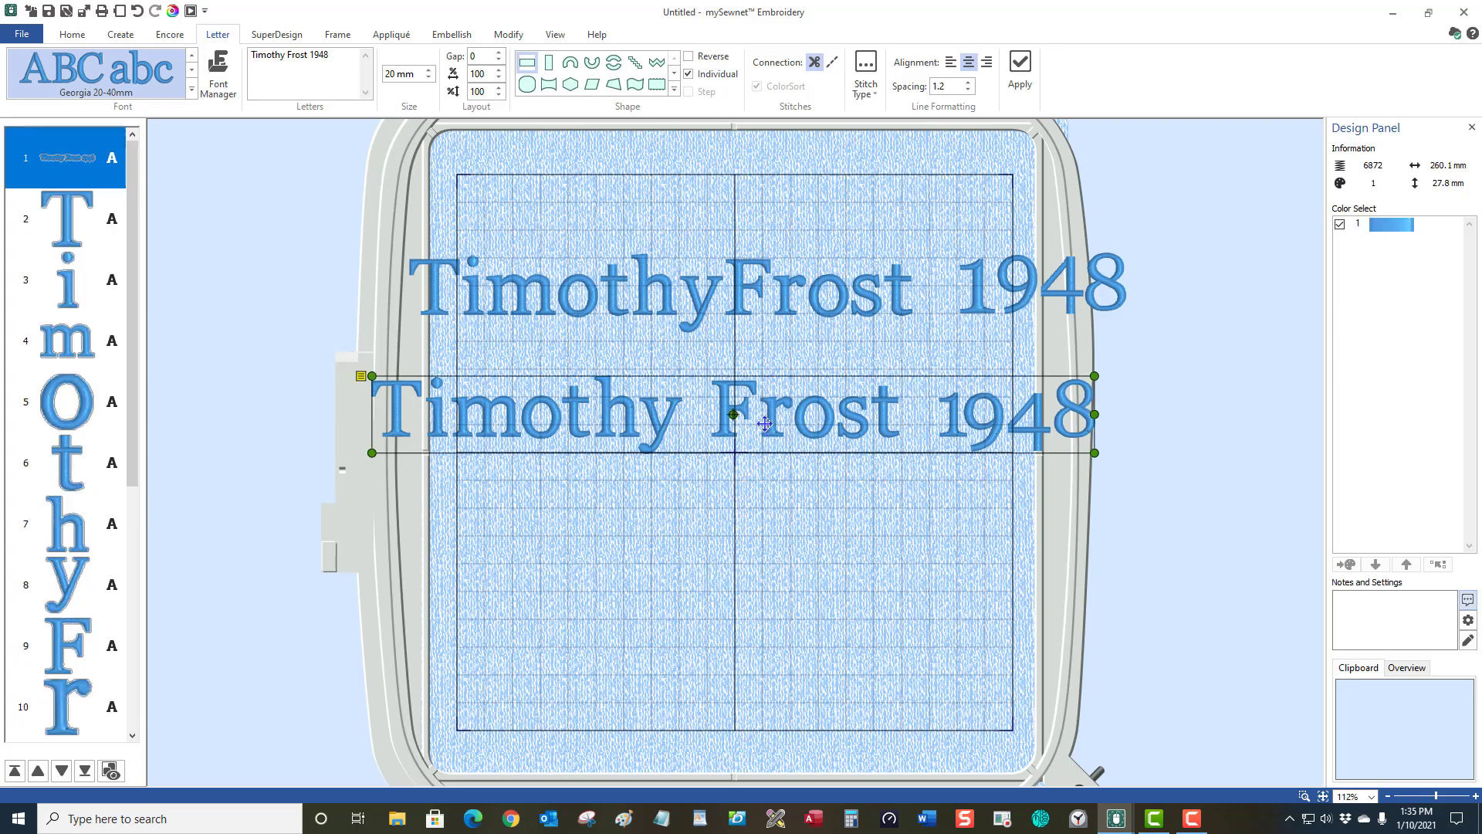
key("Delete")
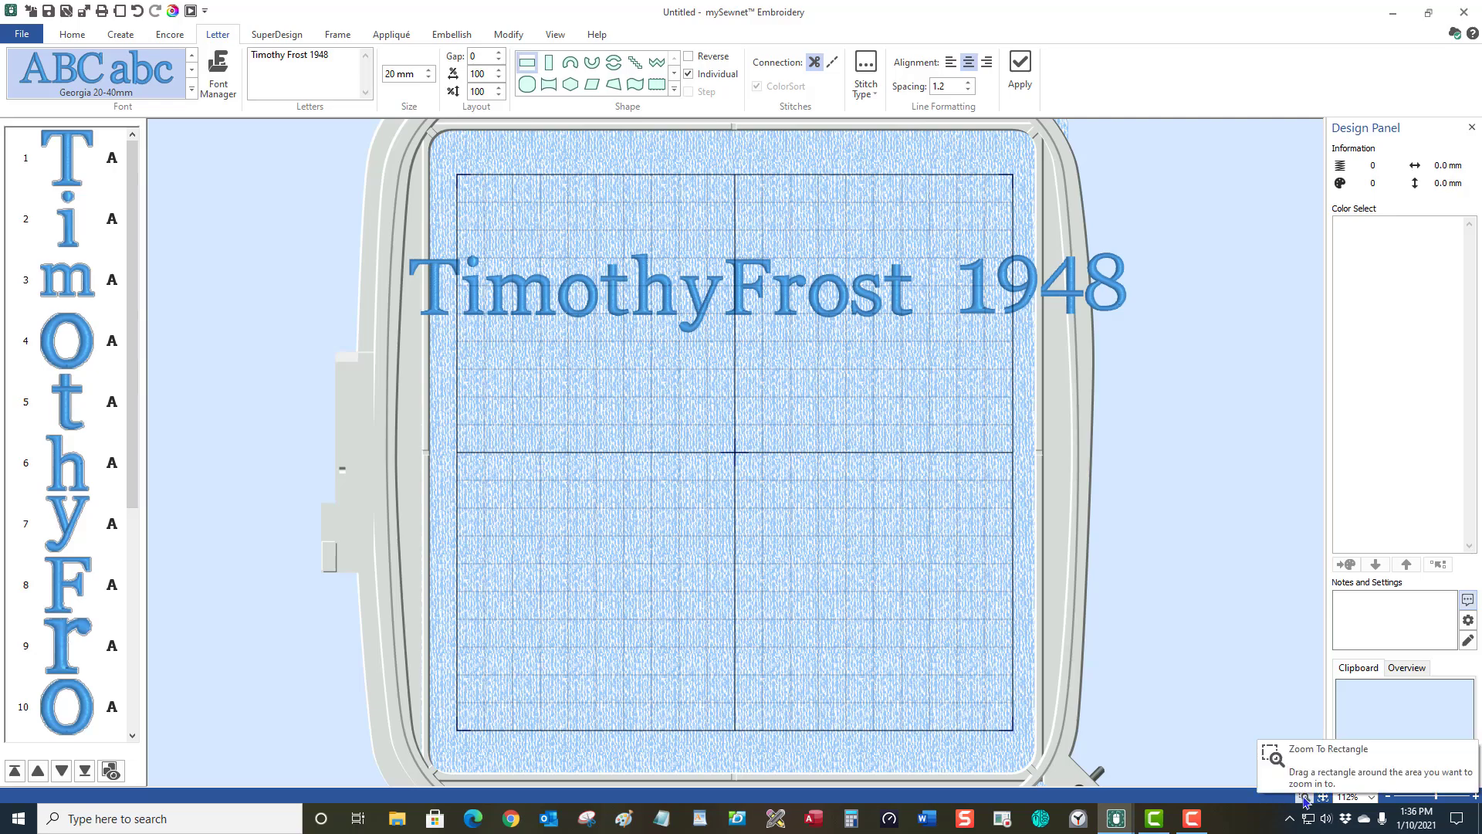
left_click(1303, 797)
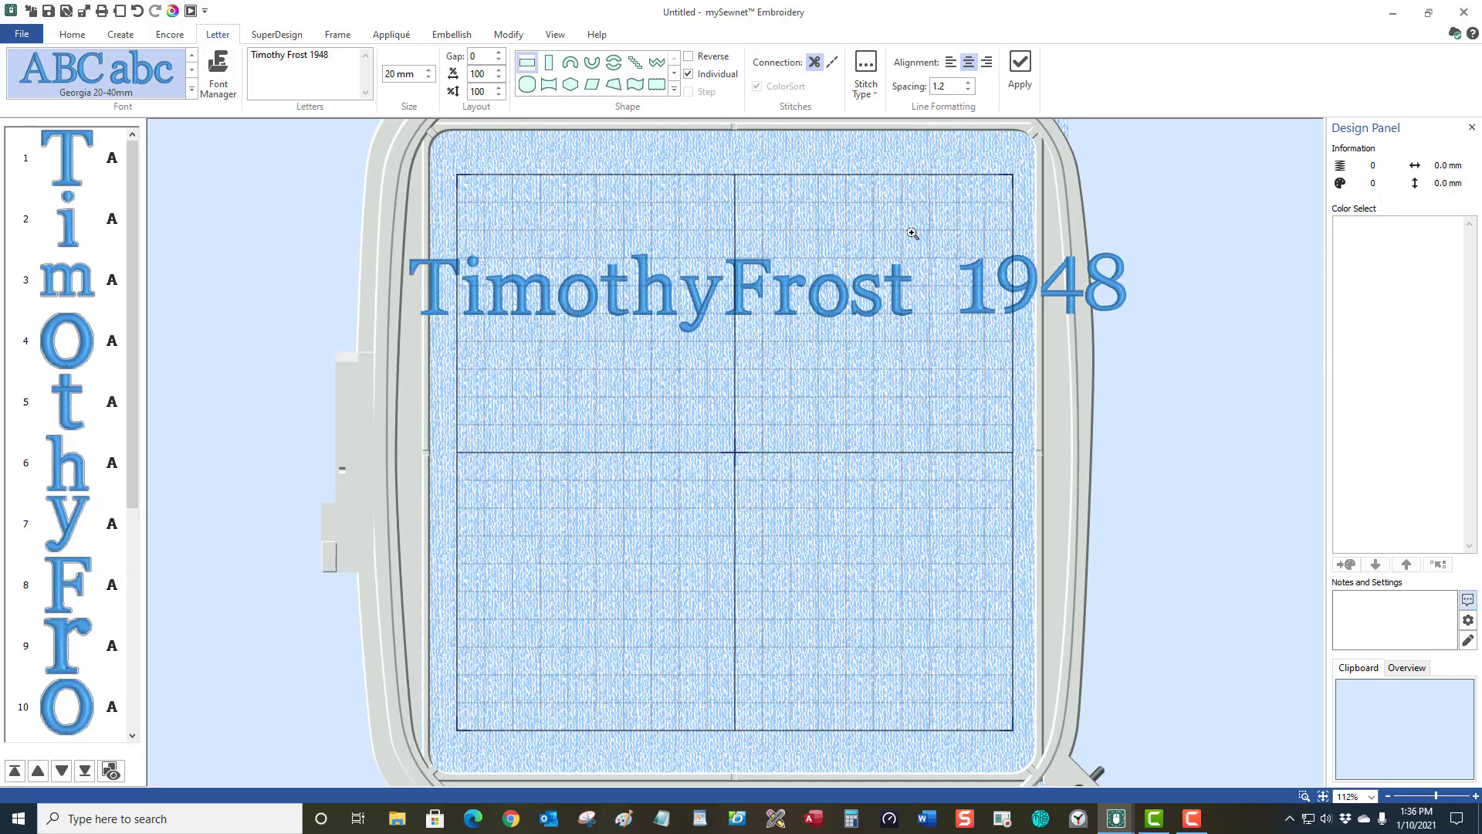
left_click_drag(905, 203, 1210, 462)
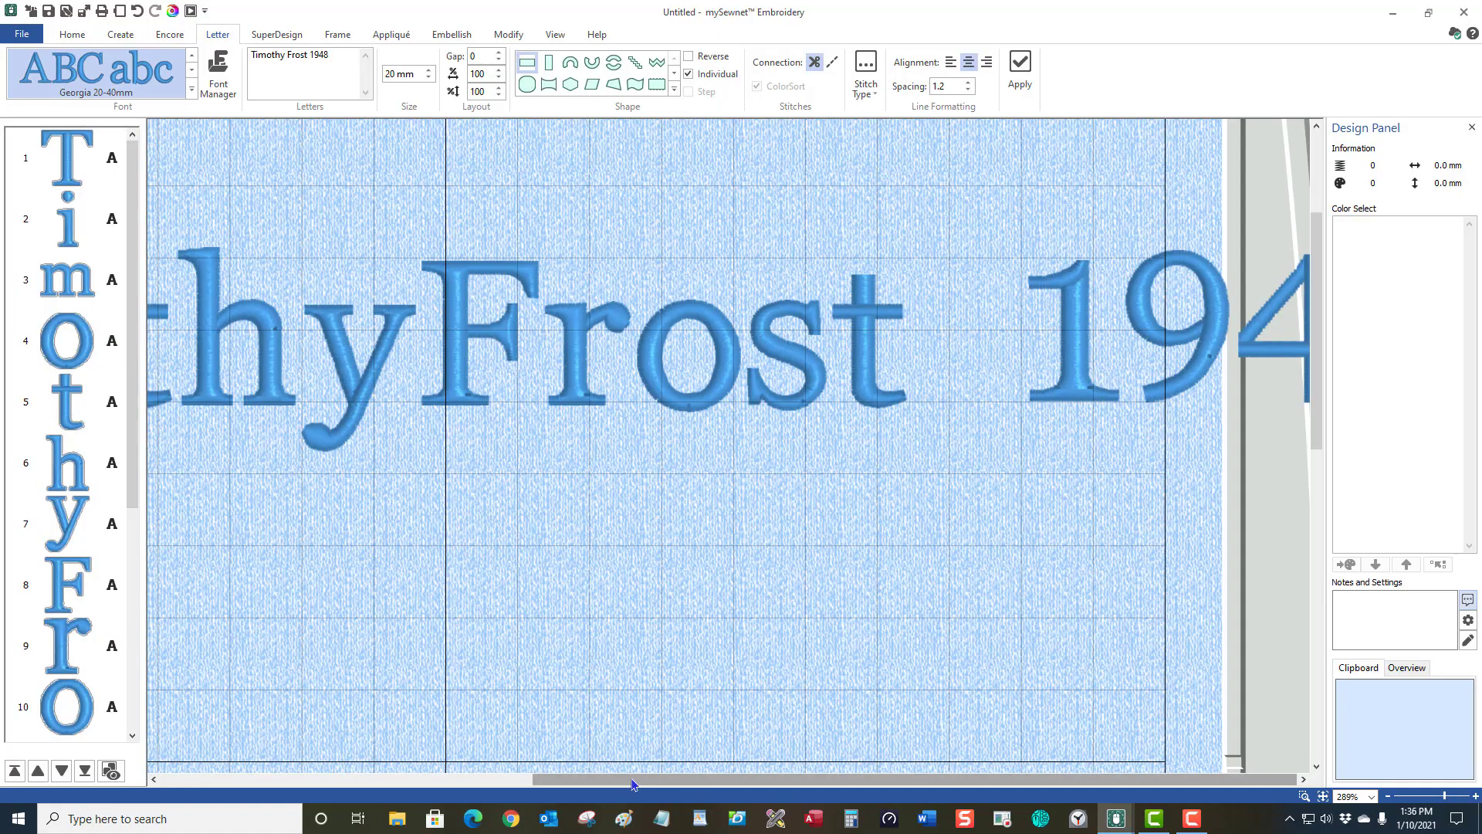
left_click_drag(653, 782, 538, 792)
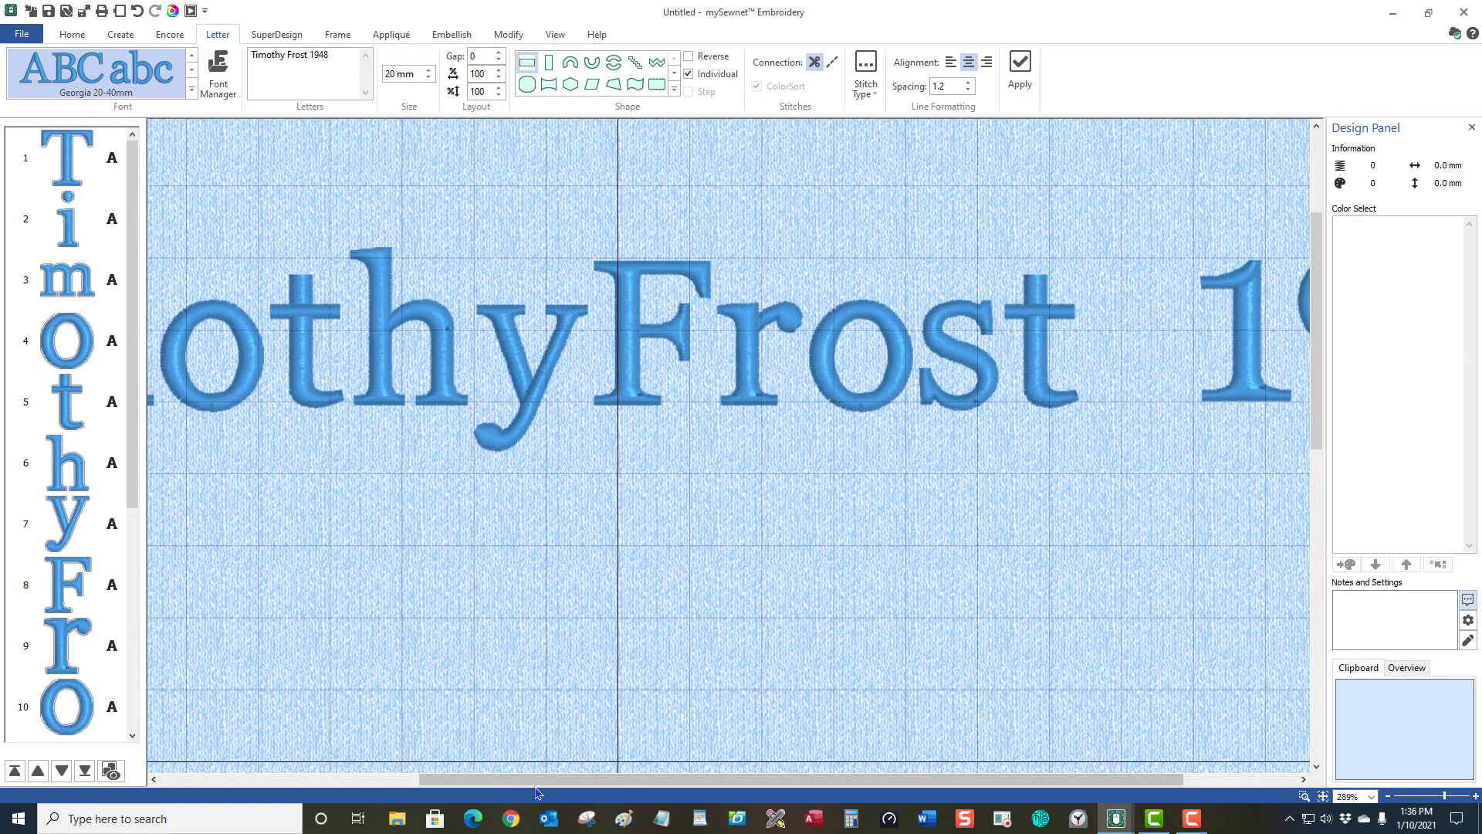
left_click_drag(697, 773, 782, 784)
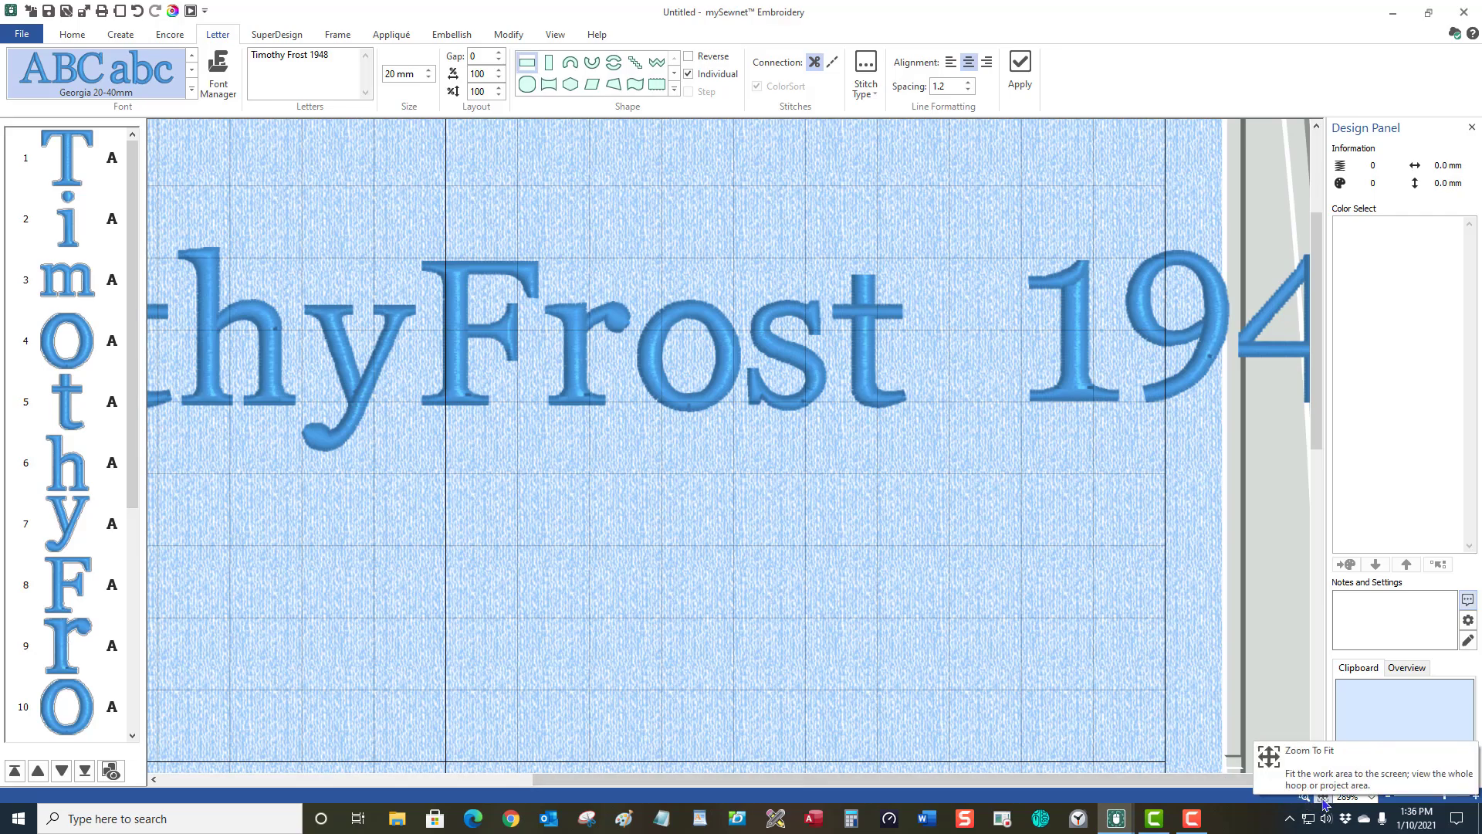
left_click(1322, 798)
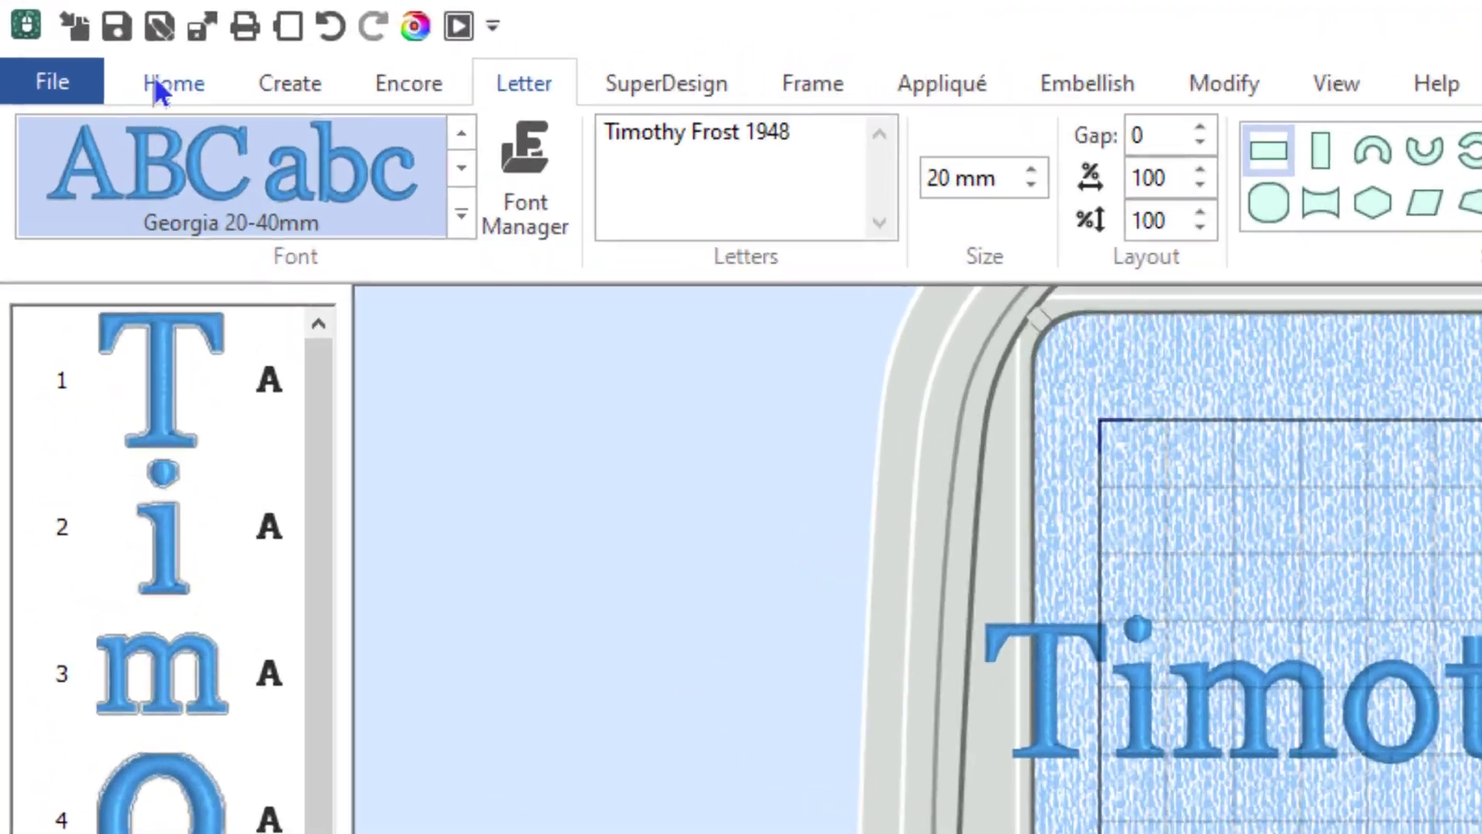
Box-select the 1948 digits and drag them down onto a line below the name.
left_click(158, 84)
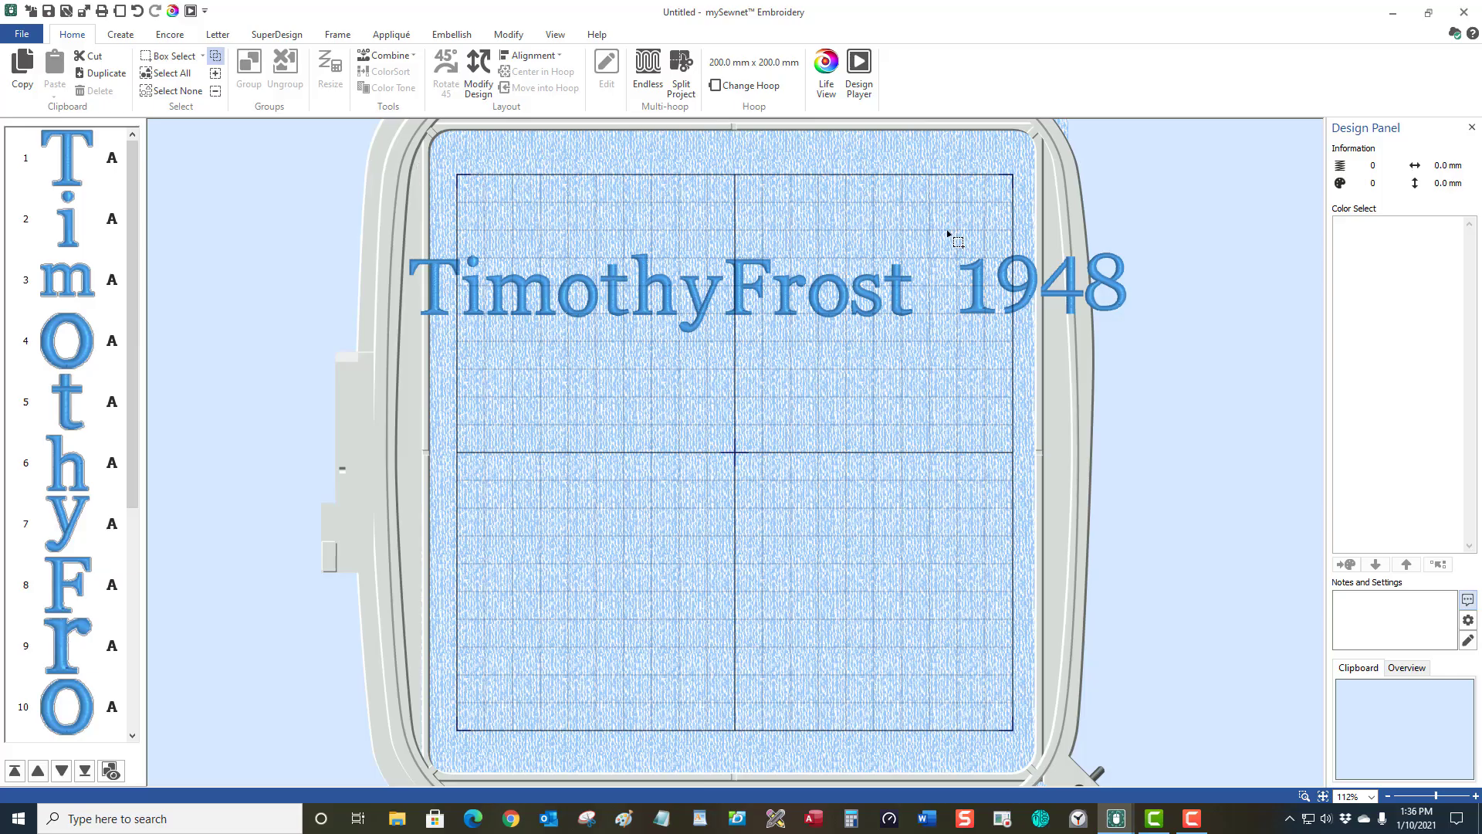
left_click_drag(948, 231, 1296, 528)
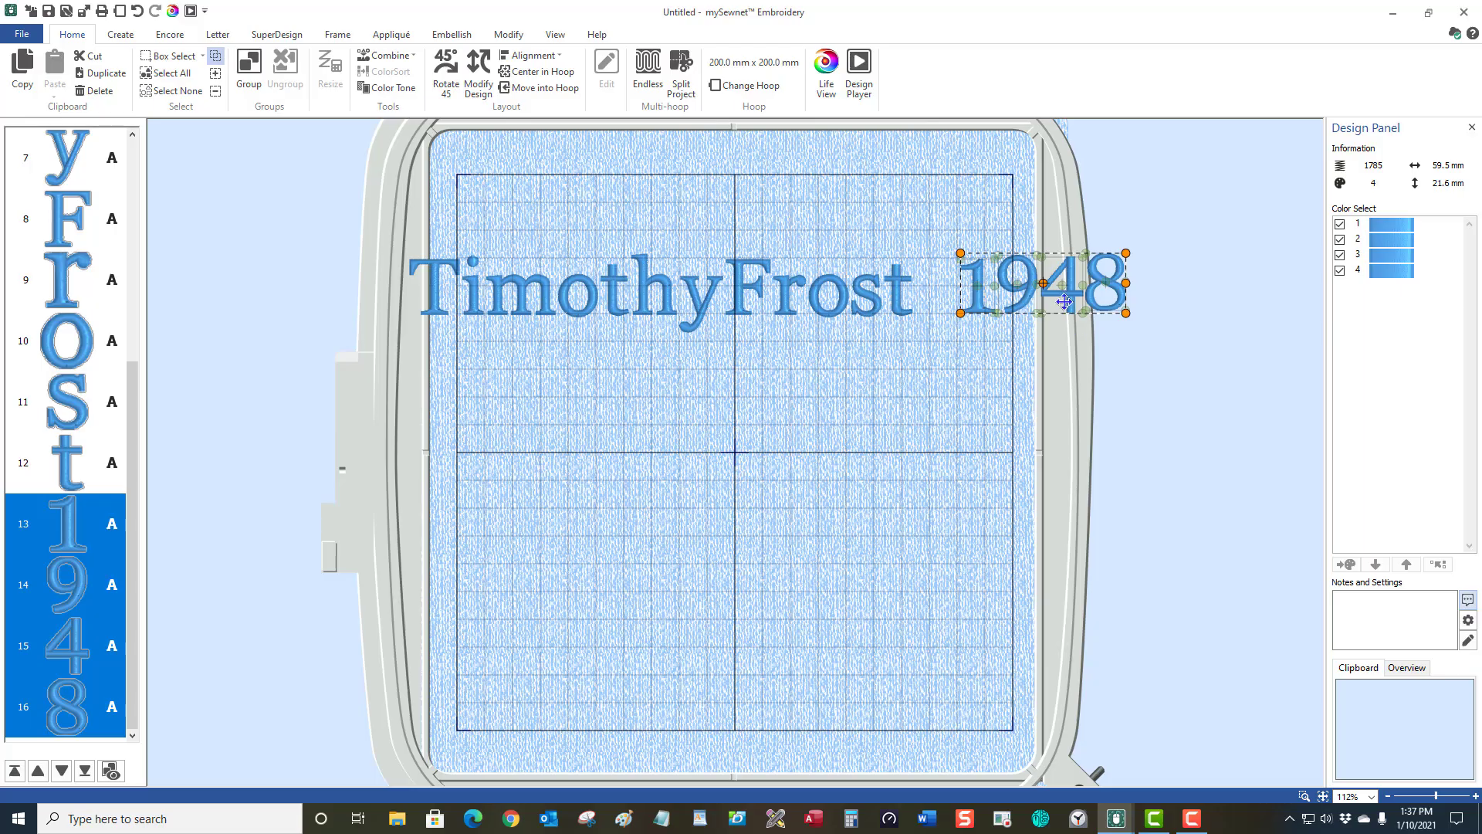
left_click_drag(1066, 288, 763, 534)
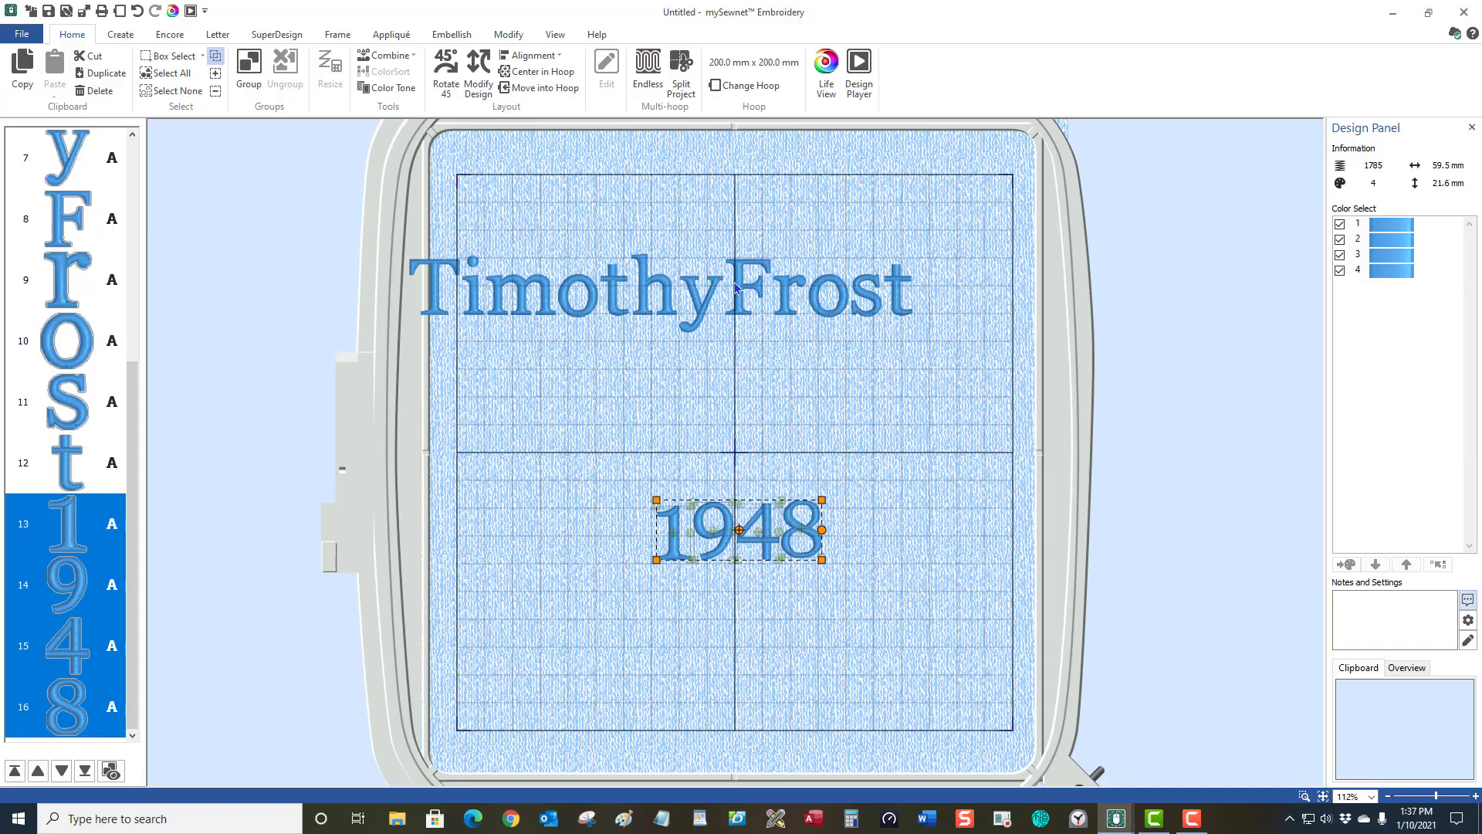
Select all five surname letters together and drag them right, leaving a wide gap.
left_click(748, 289)
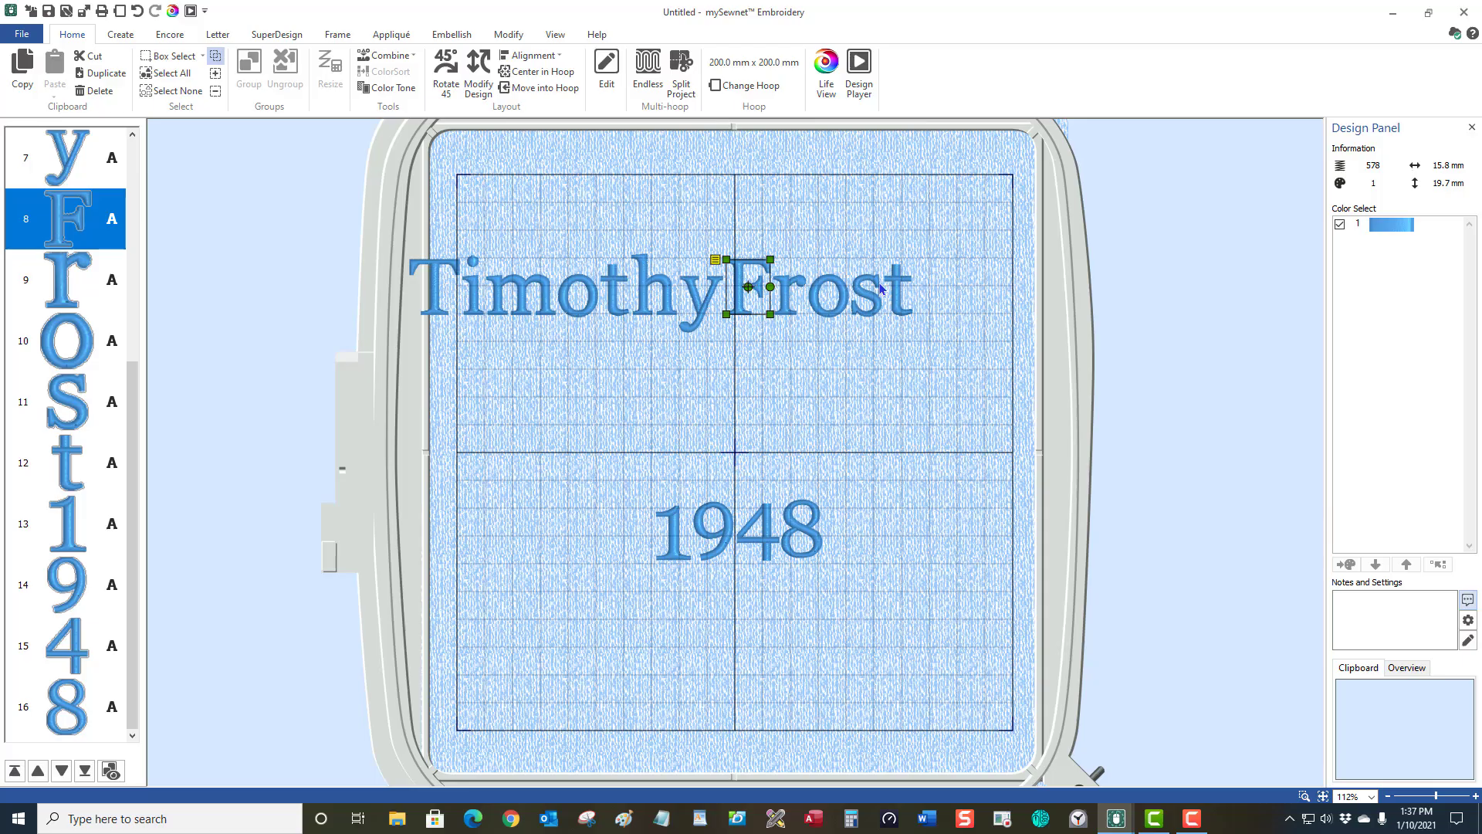
left_click(790, 300)
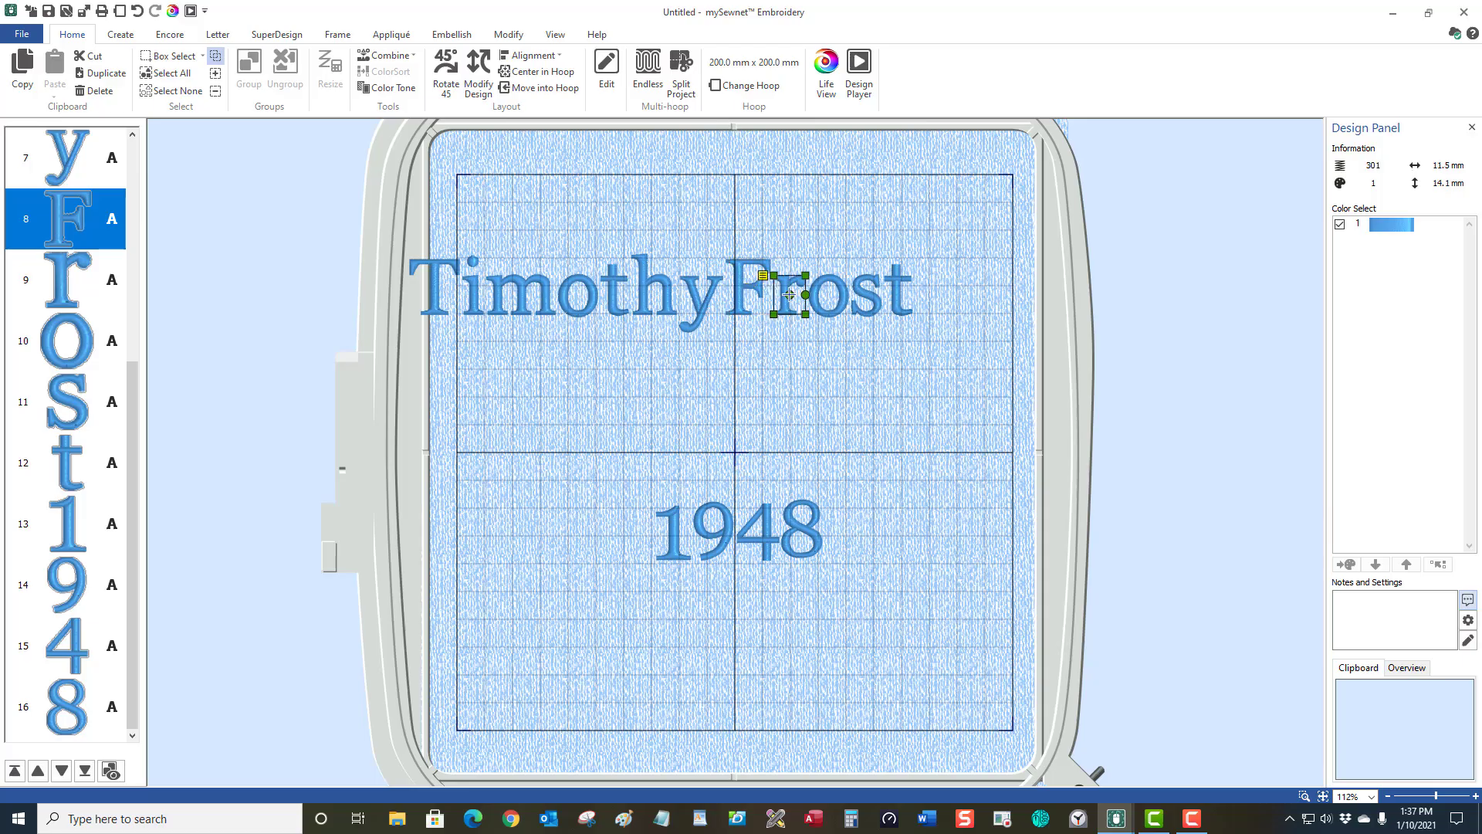
left_click(826, 297)
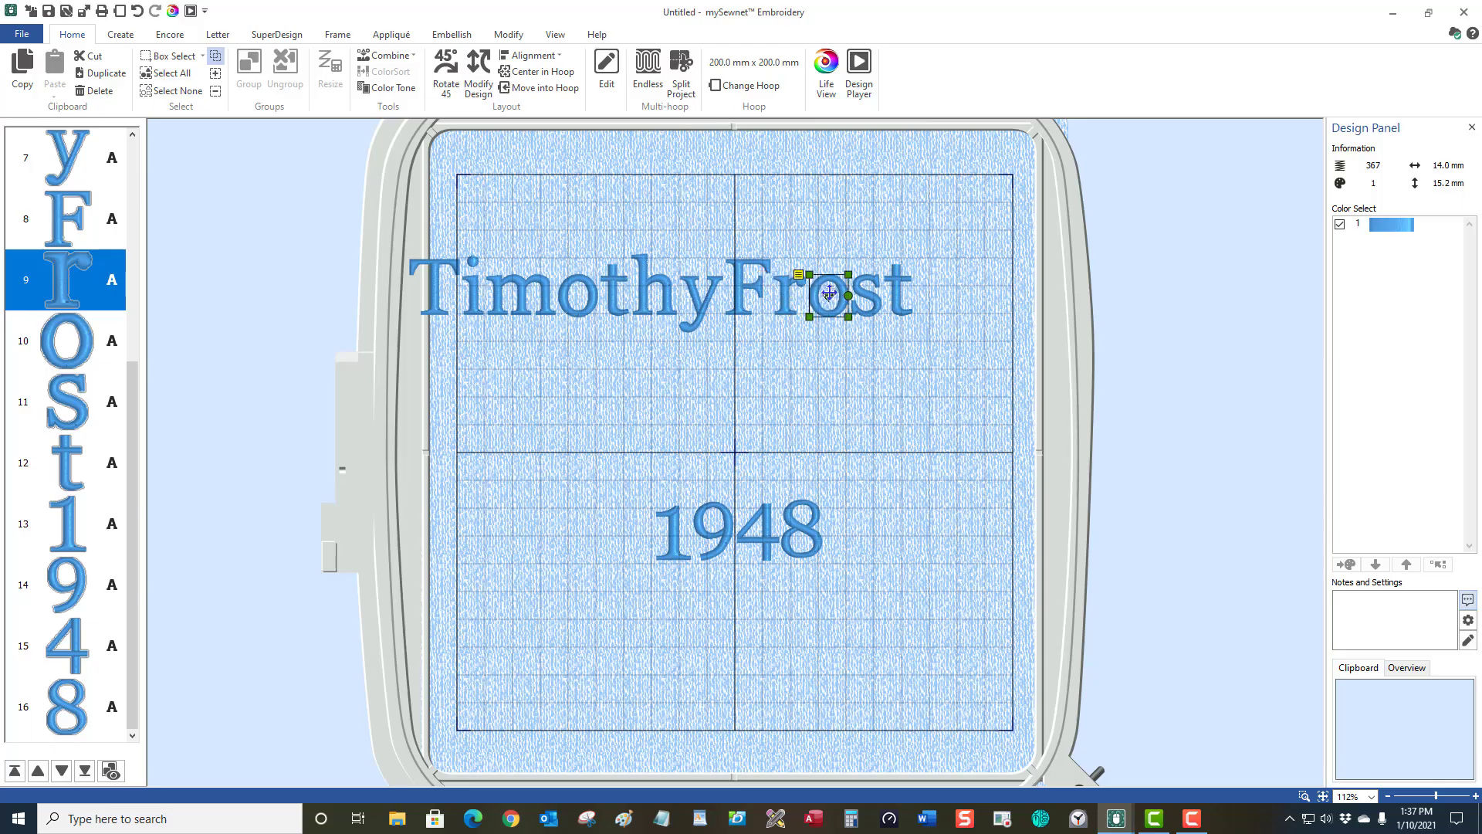
left_click(873, 295)
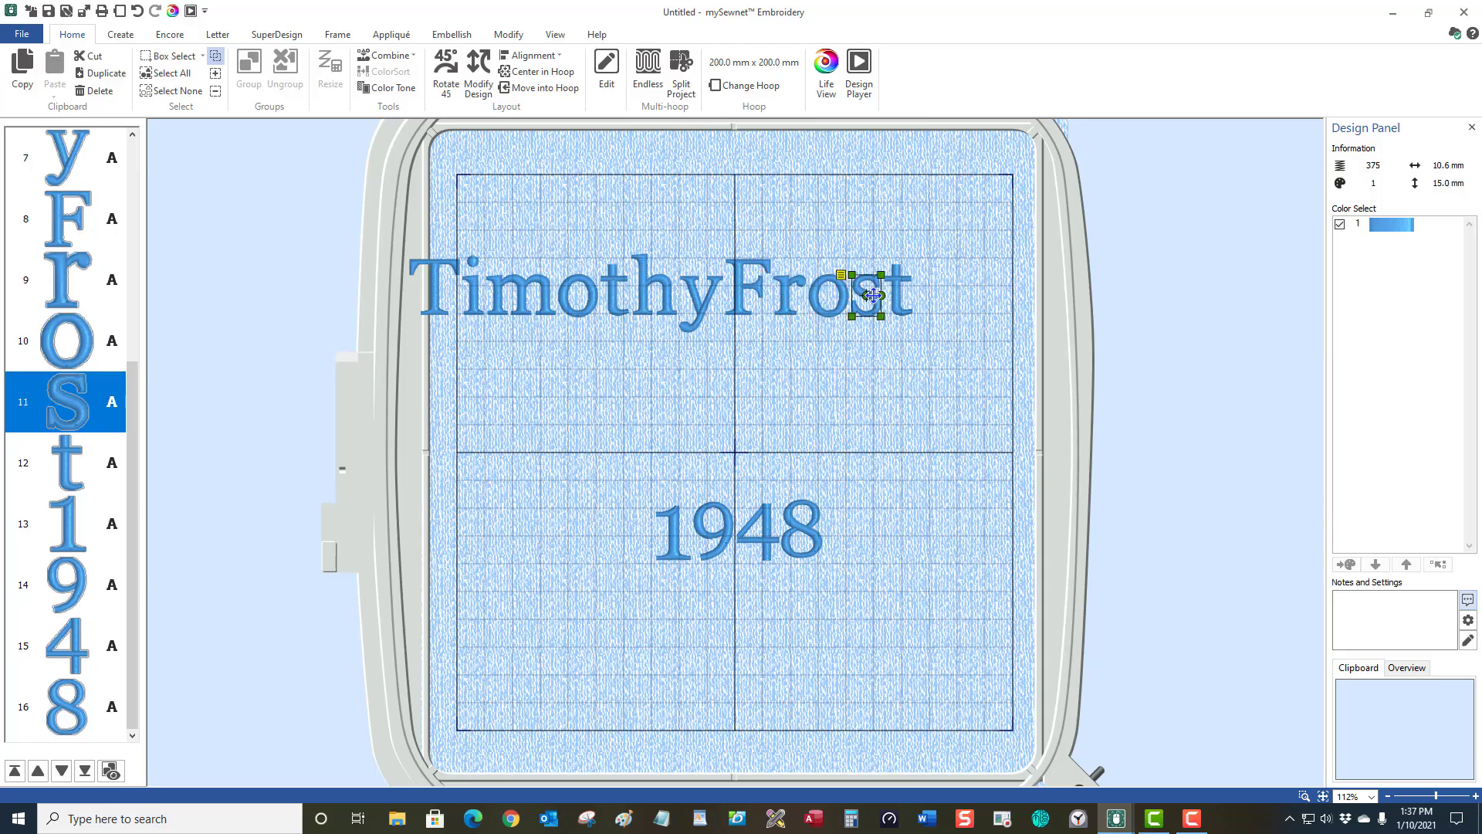
left_click(750, 287)
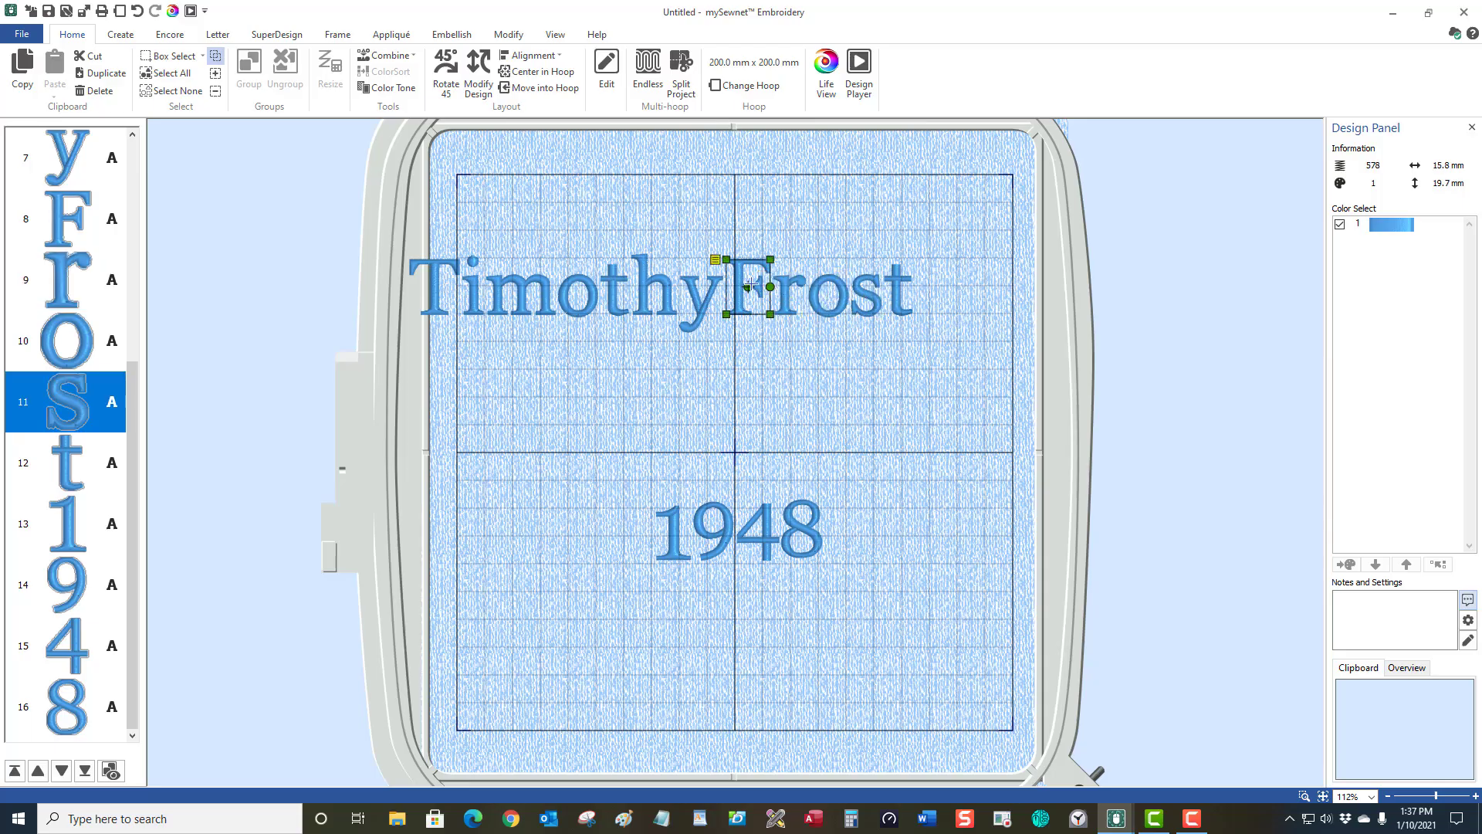
left_click(790, 299, "ctrl")
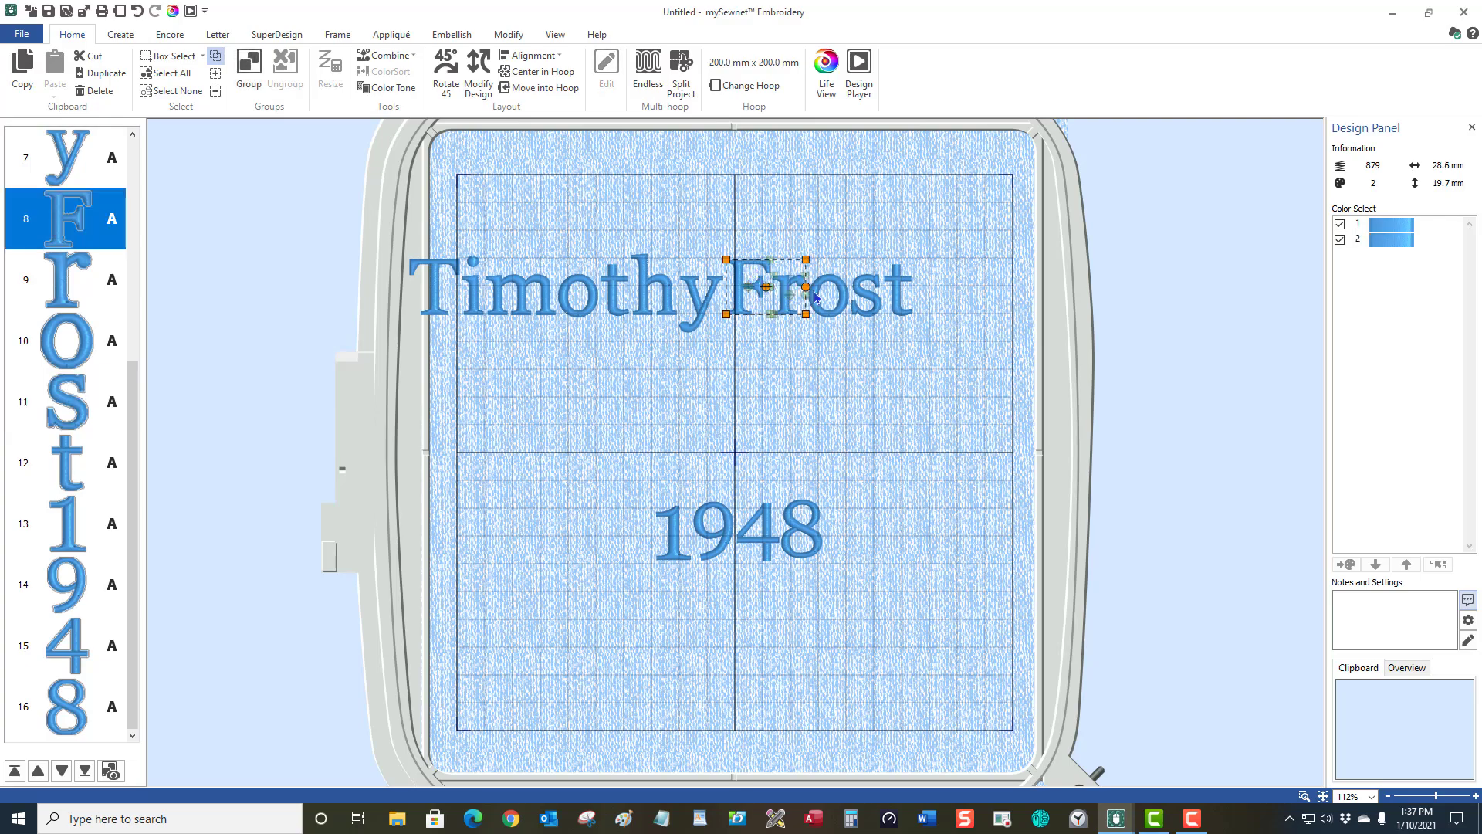
left_click(837, 290, "ctrl")
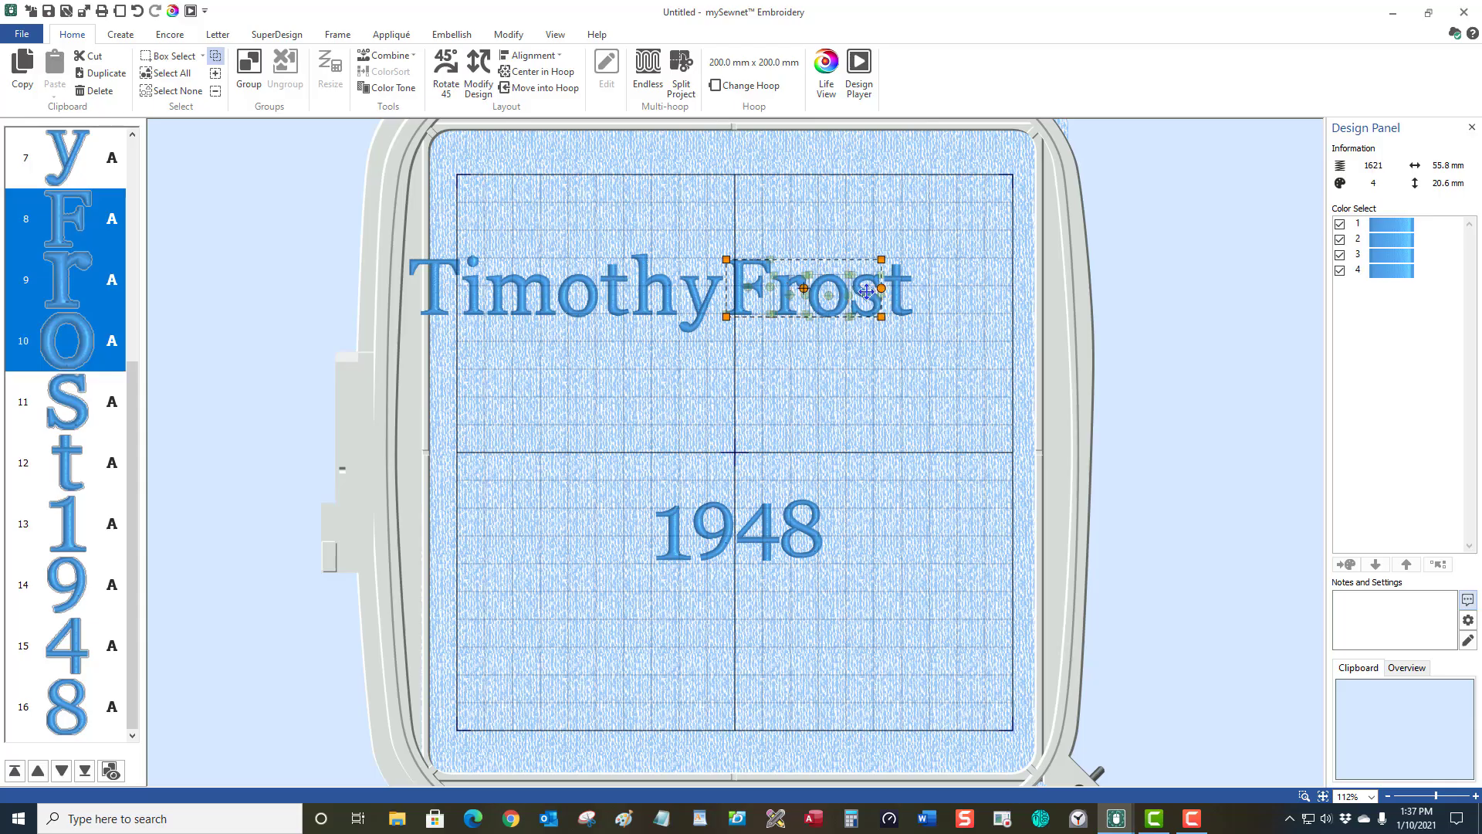
left_click(866, 292, "ctrl")
left_click(896, 296, "ctrl")
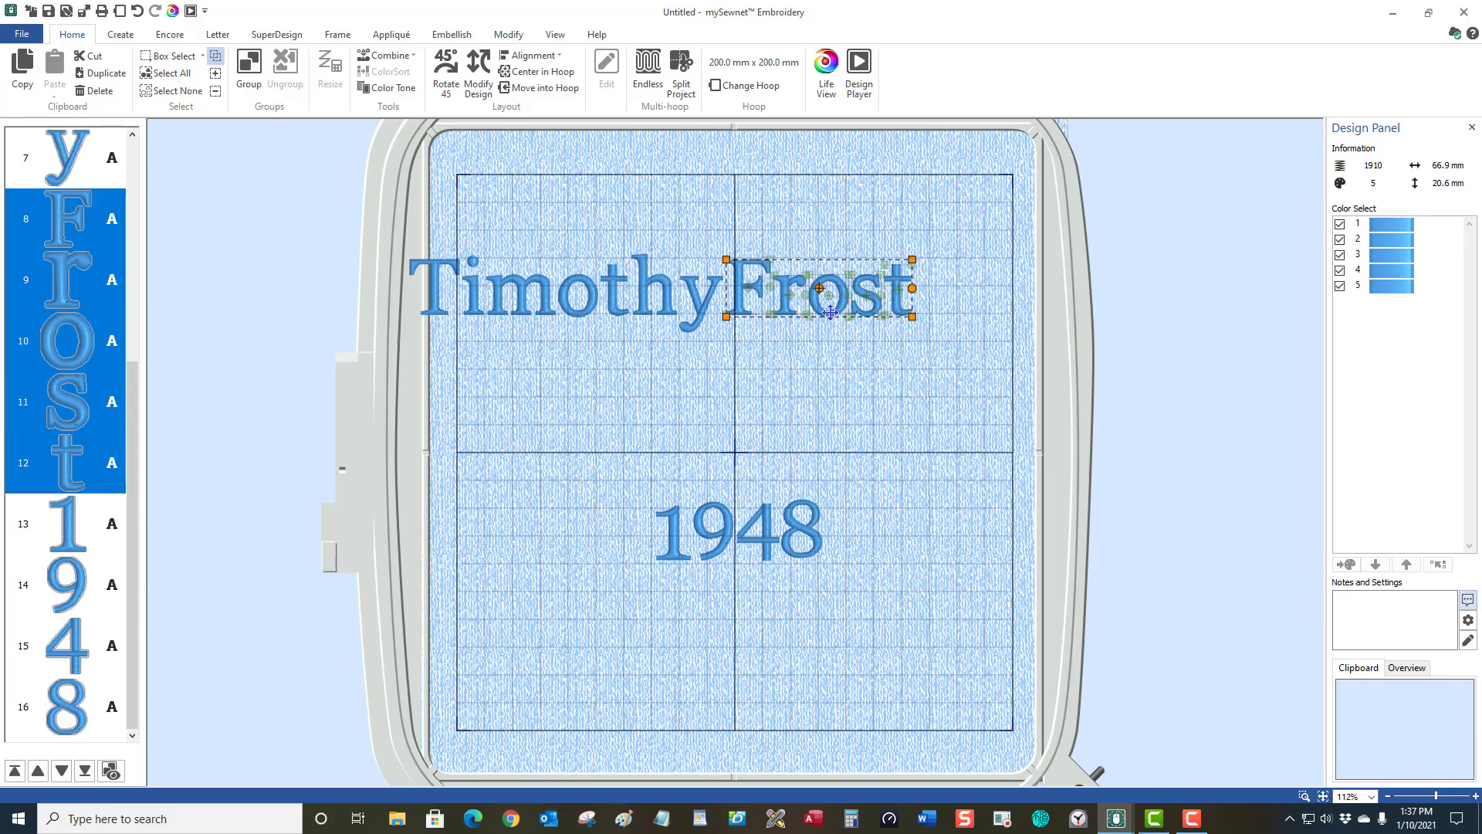
left_click_drag(836, 290, 905, 292)
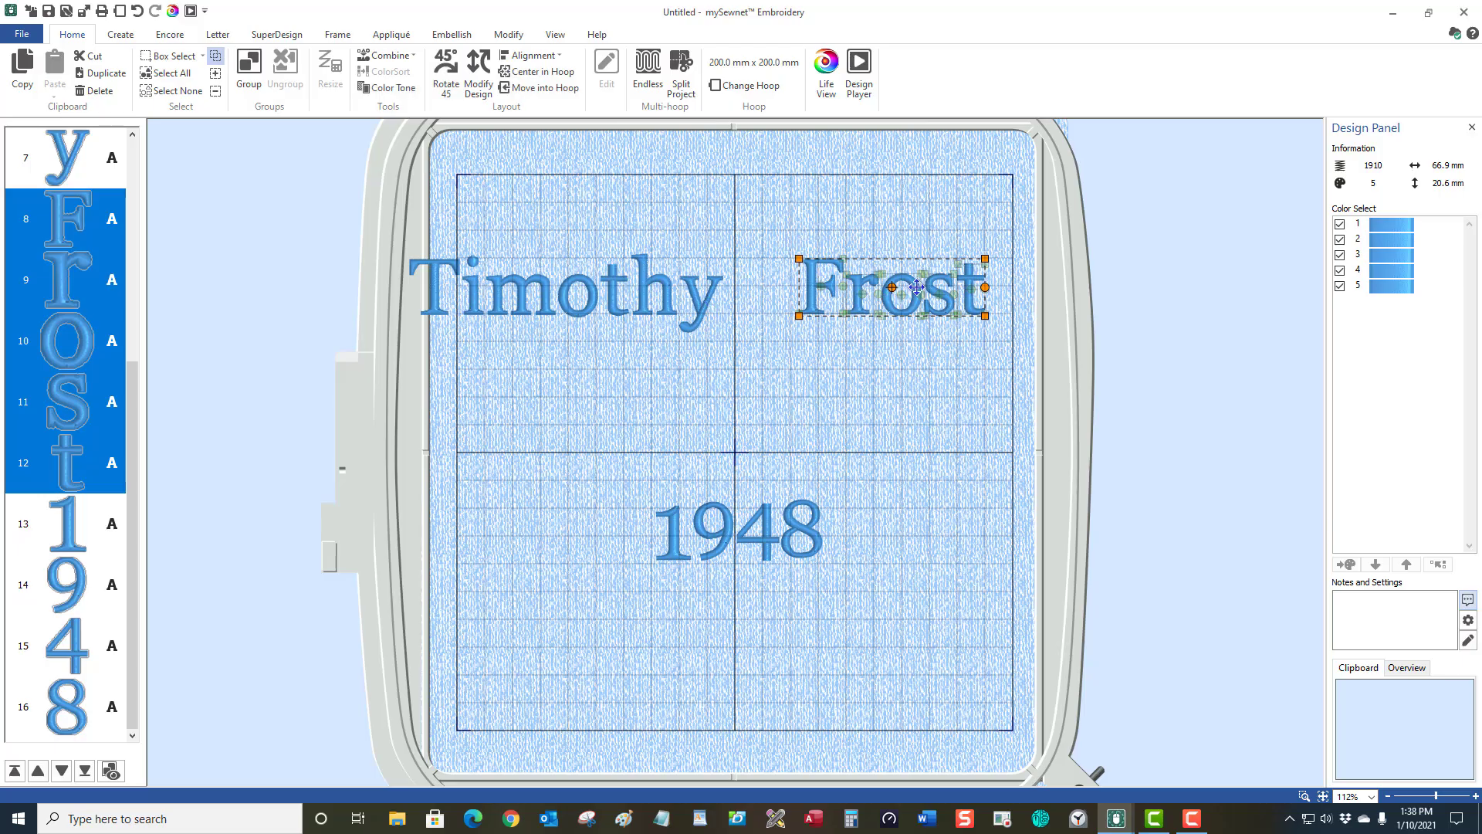
left_click_drag(917, 286, 940, 288)
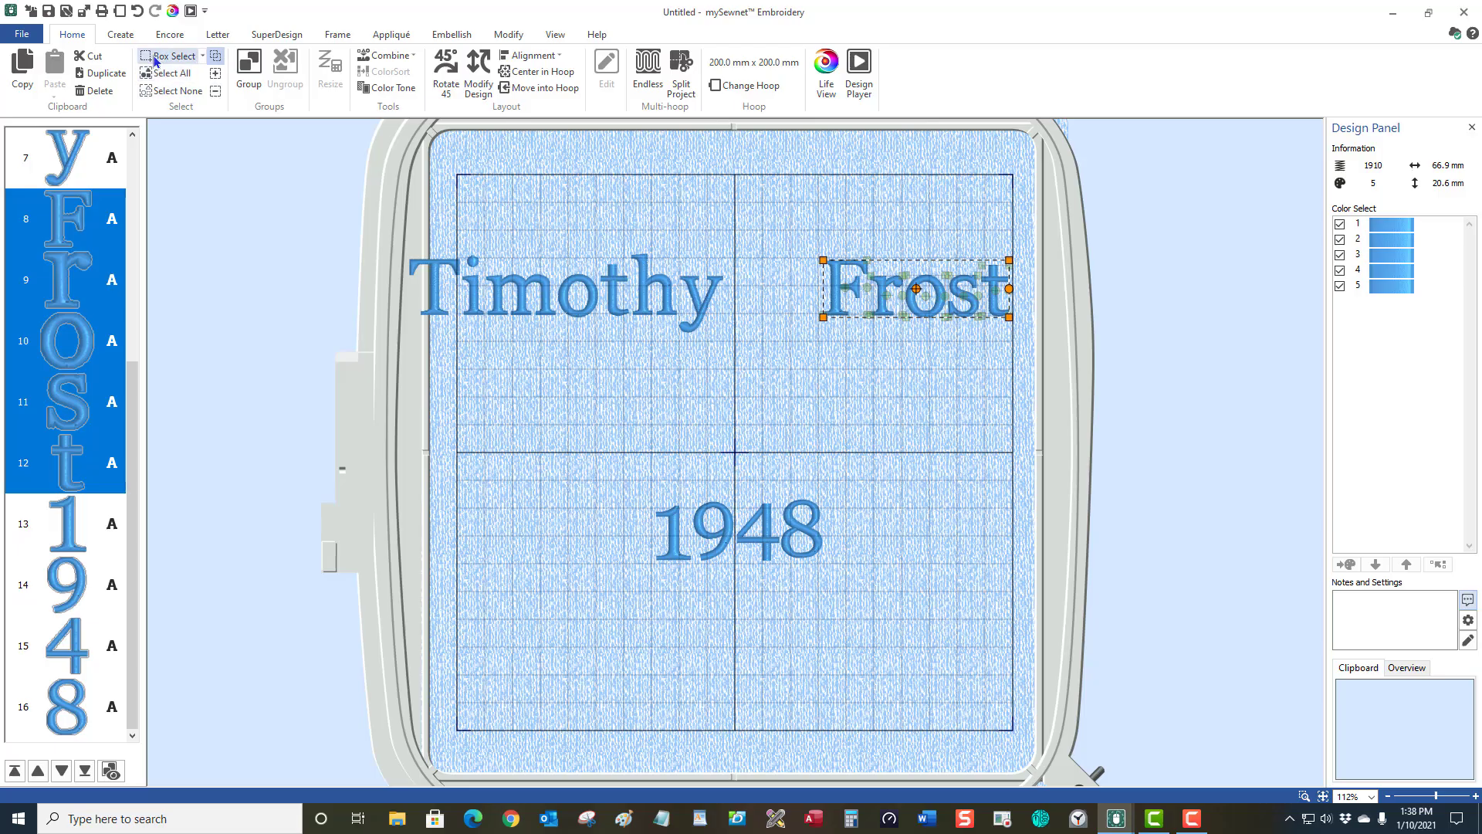
Box-select the first name, move it right toward the surname and nudge it down slightly.
left_click(205, 92)
left_click_drag(391, 239, 735, 344)
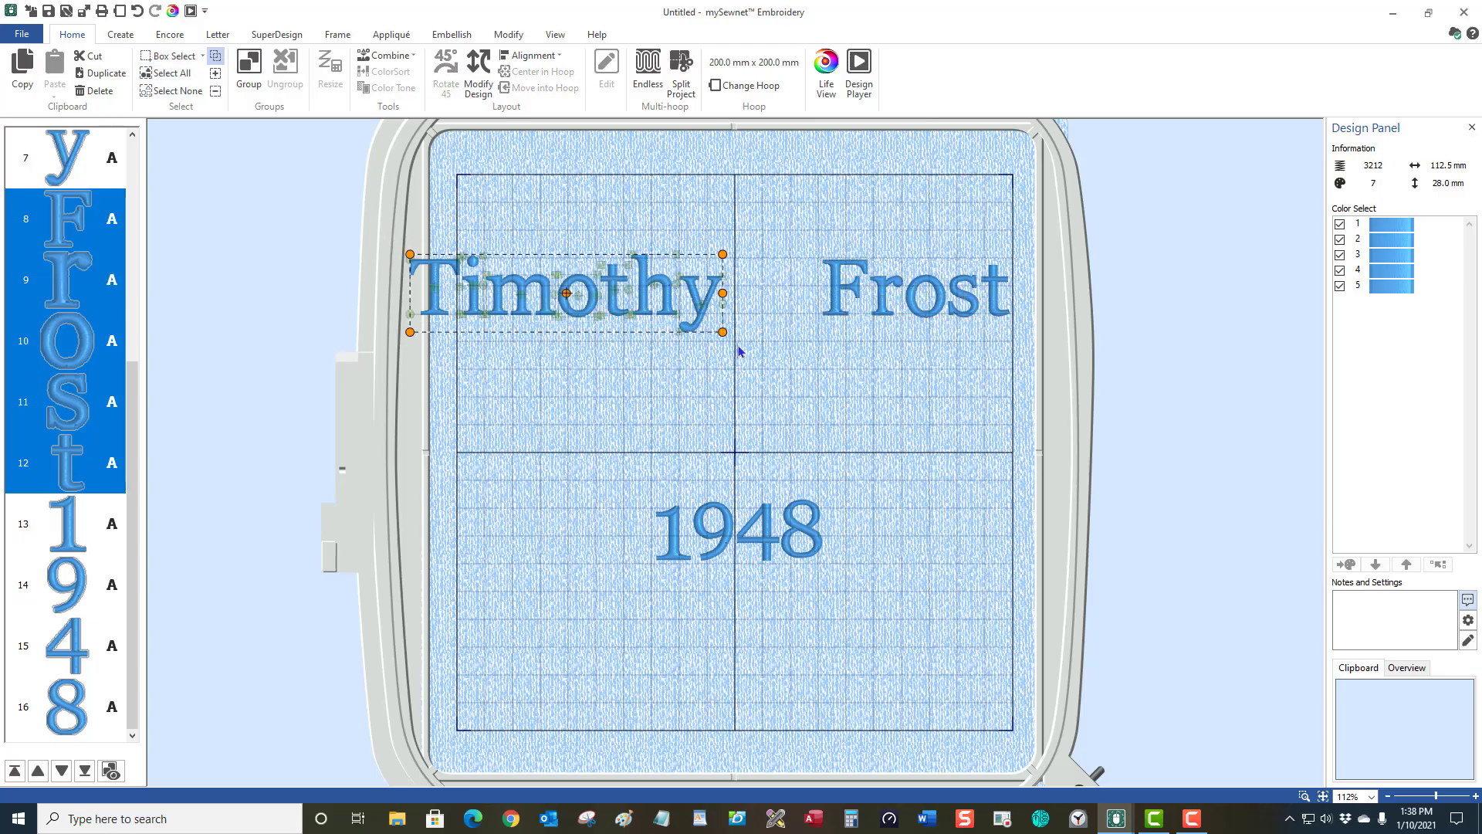
left_click_drag(610, 317, 657, 297)
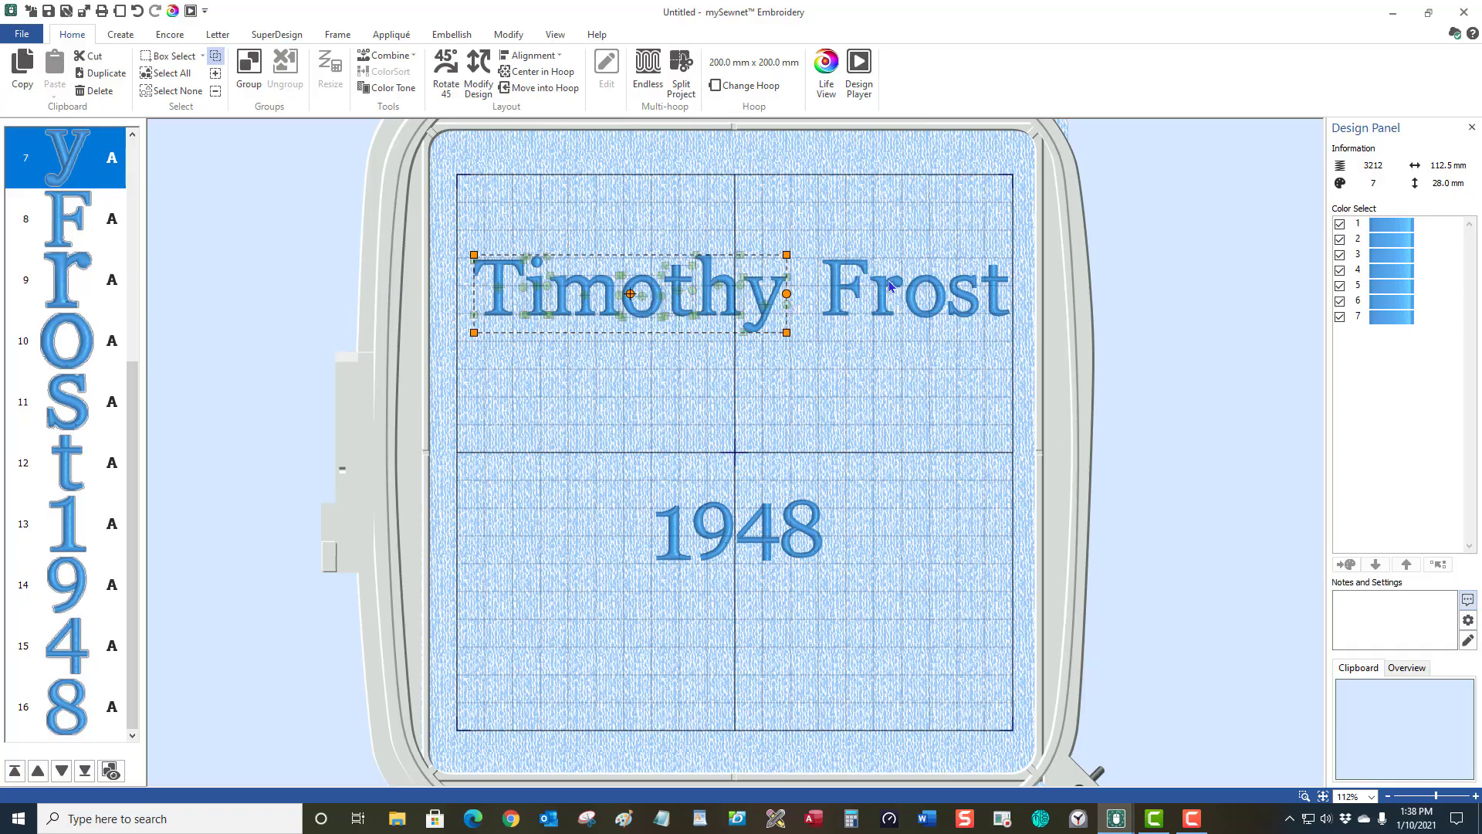
key("Down")
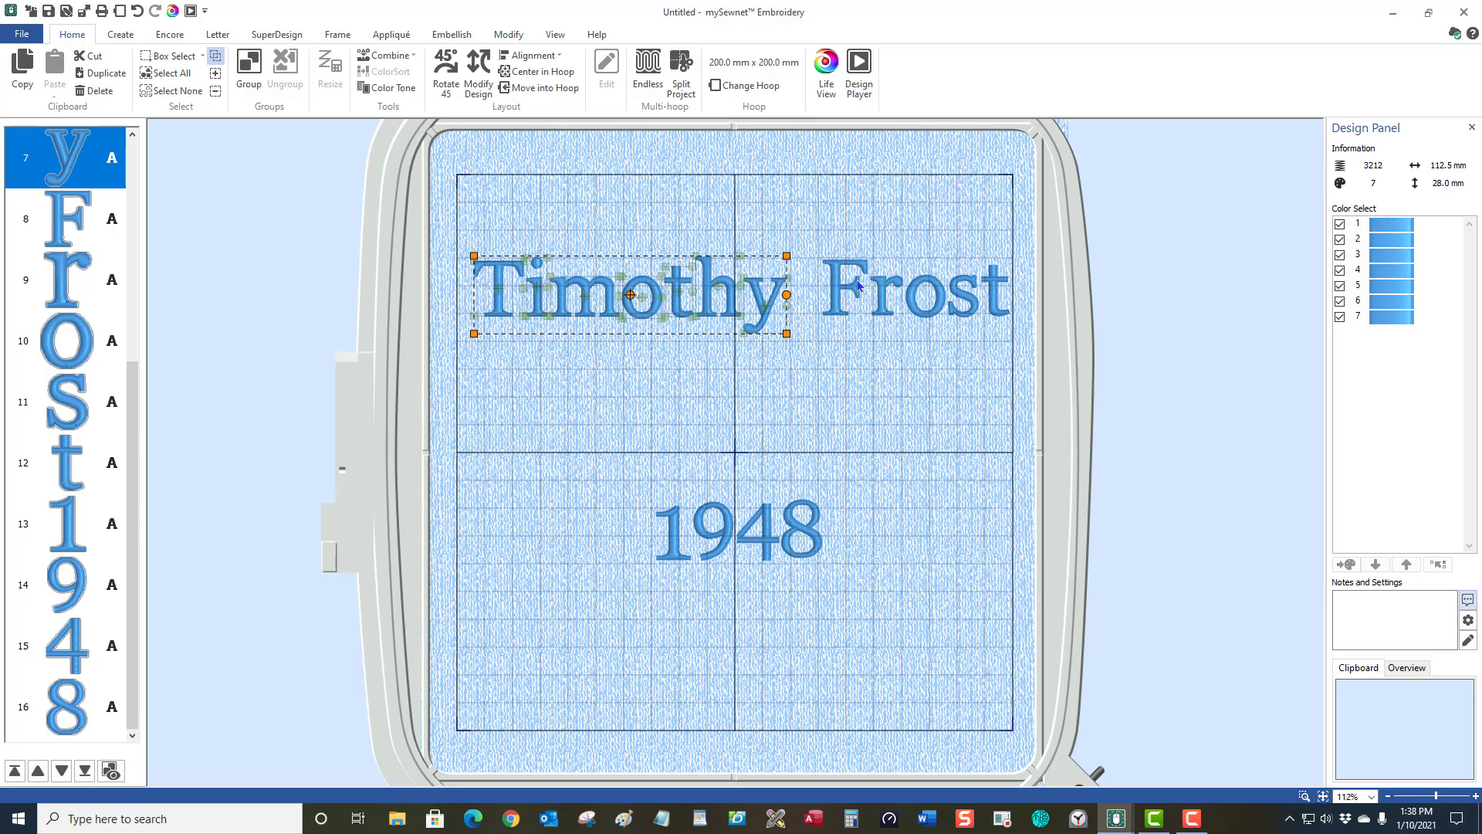
left_click(881, 294)
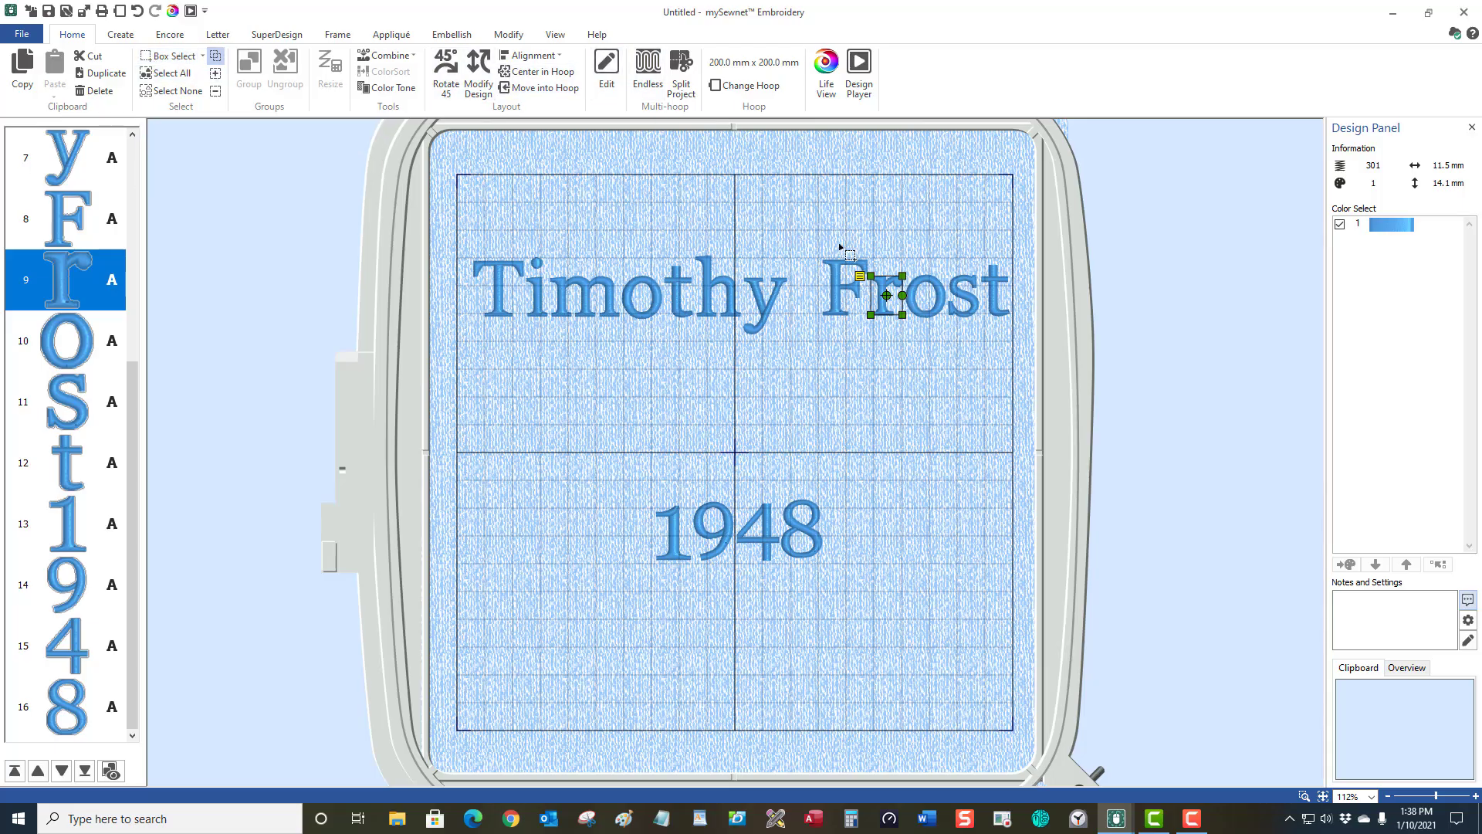
Shift the surname slightly left and up, then box-select the 1948 line.
left_click_drag(815, 245, 1029, 399)
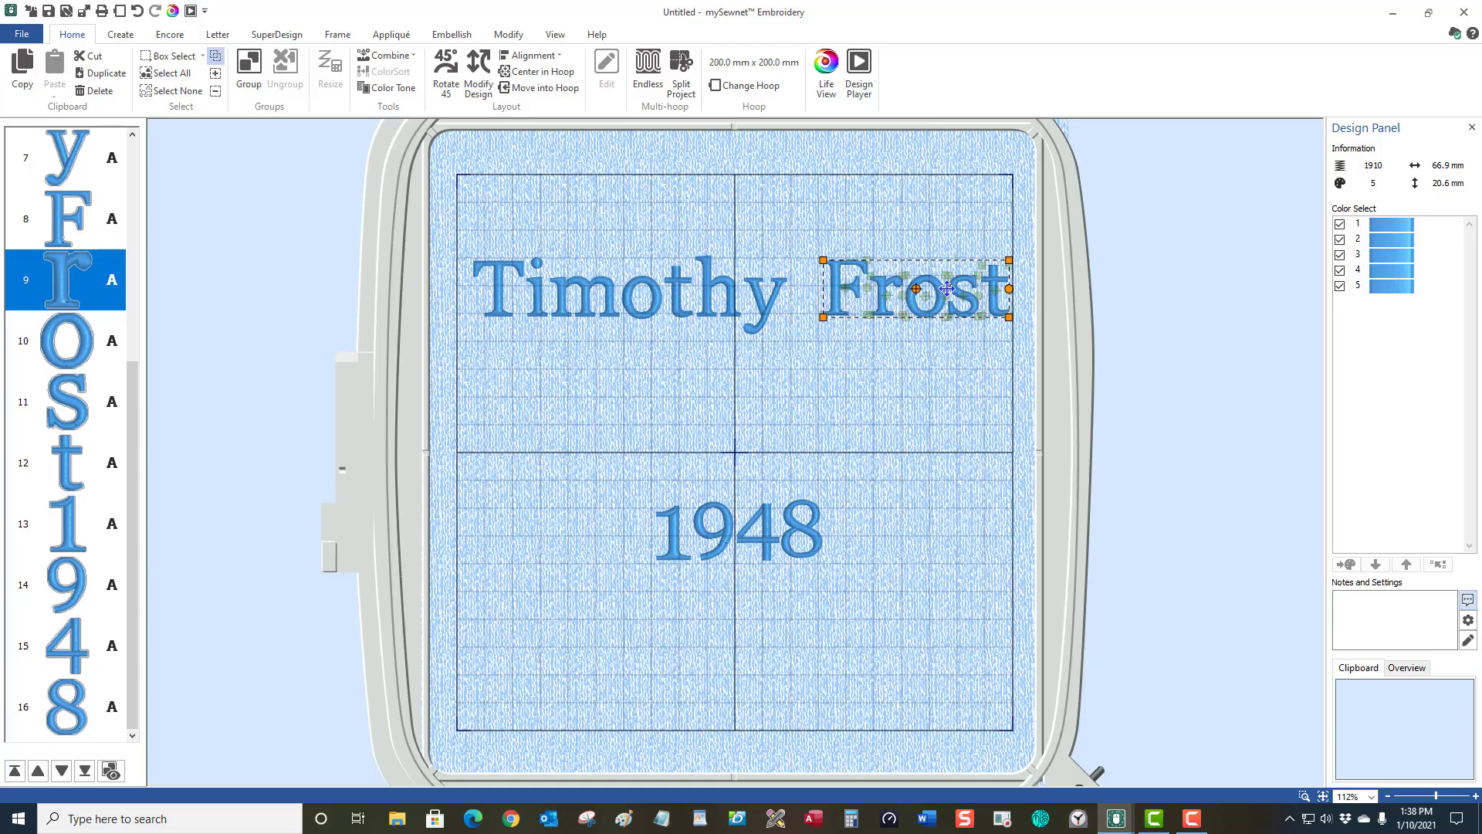
mouse_move(943, 292)
left_mouse_down()
mouse_move(930, 287)
mouse_move(943, 287)
left_mouse_up()
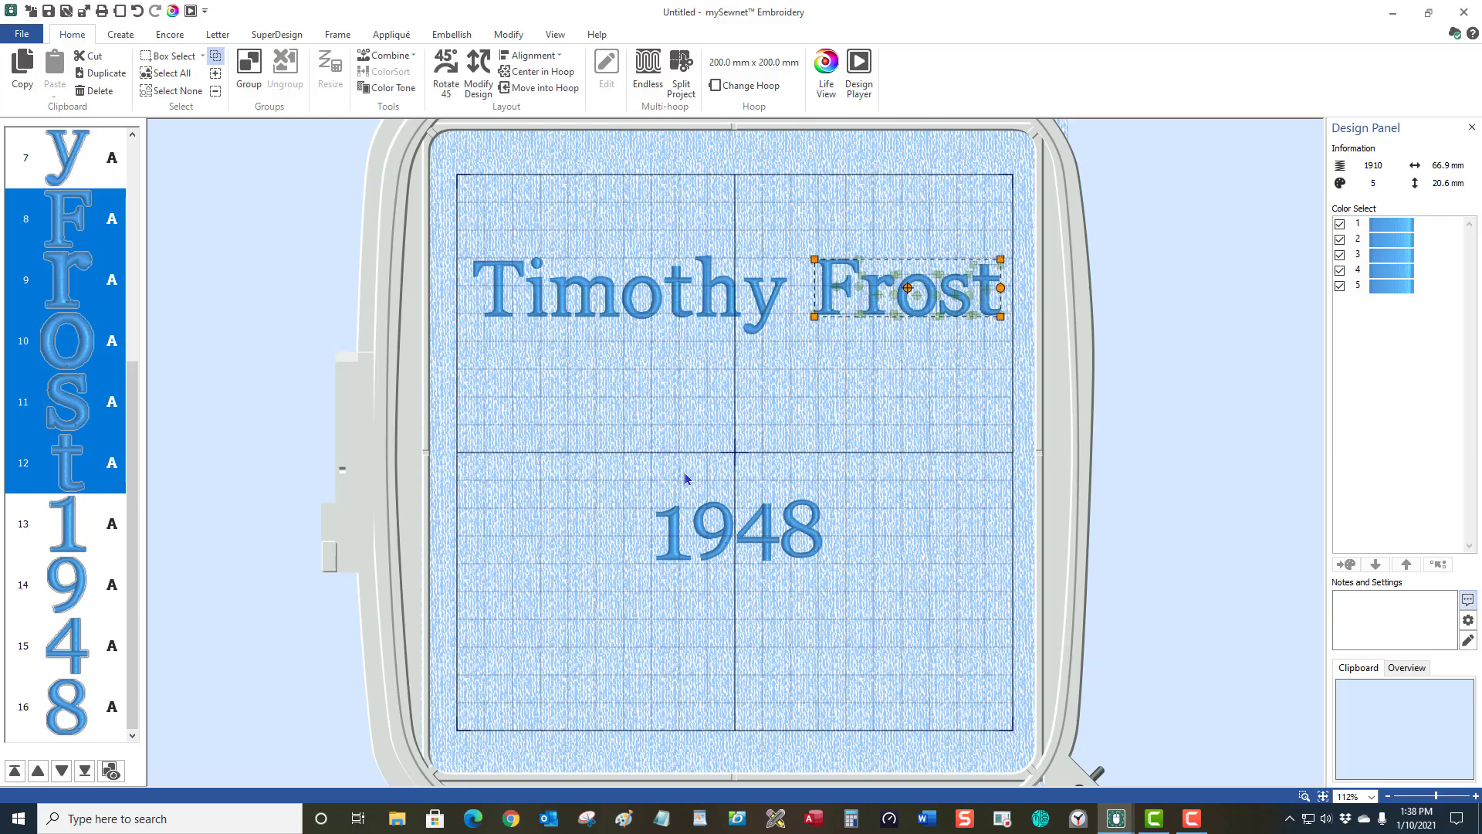
left_click(146, 51)
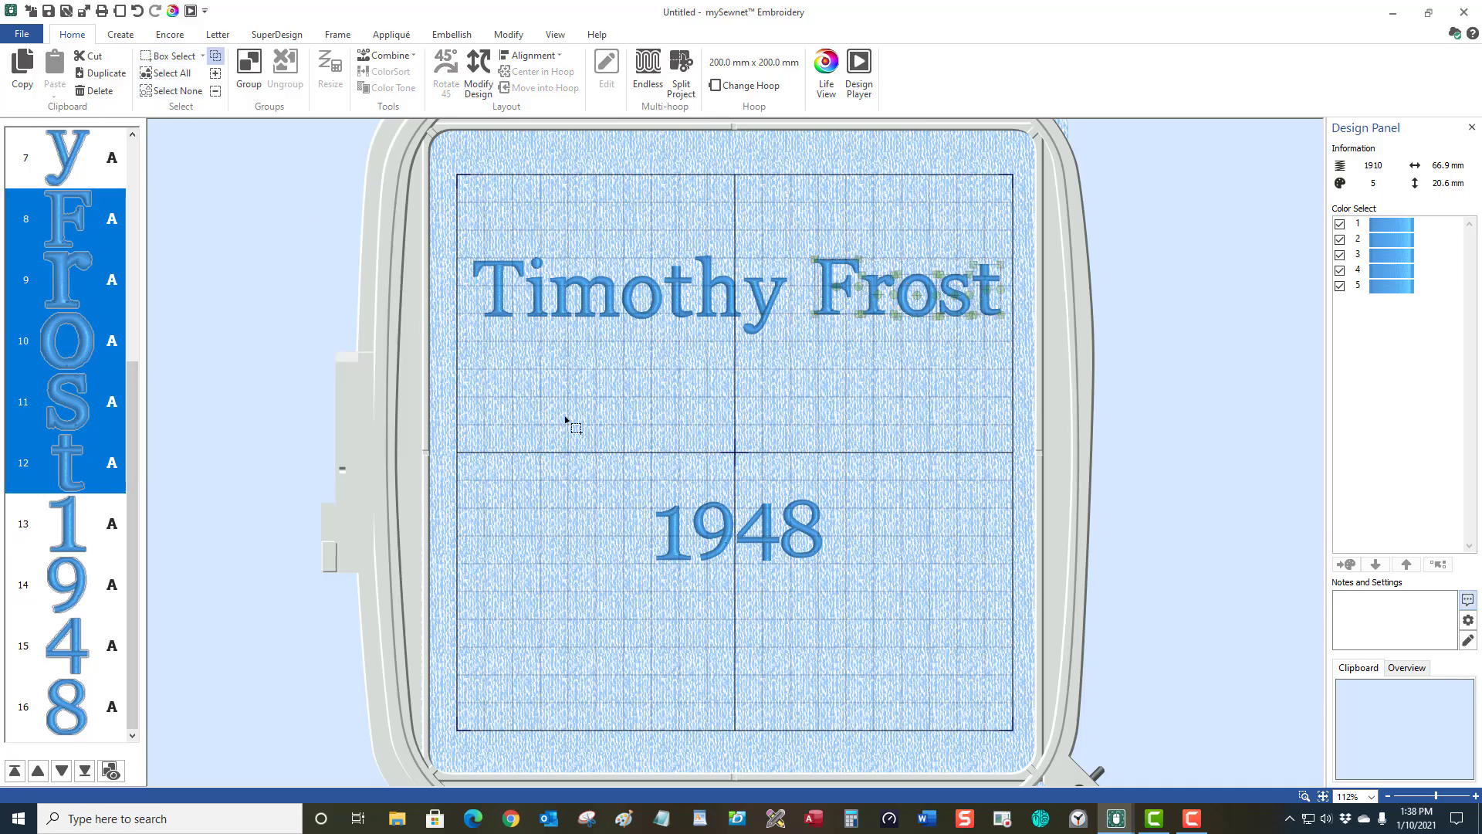
left_click_drag(641, 476, 920, 628)
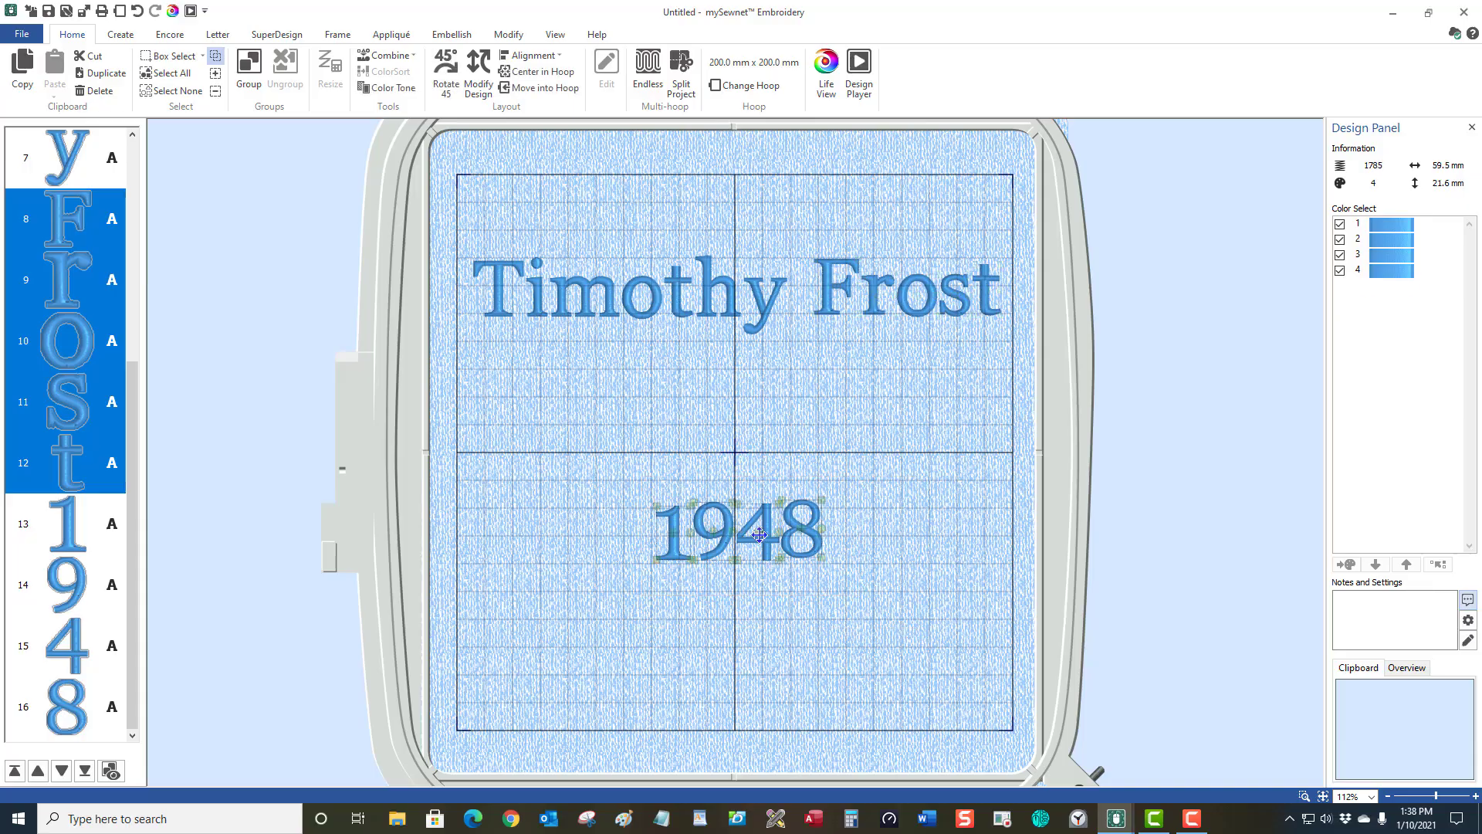
Raise 1948 to sit just under the name, then show Letter tools with nothing selected.
left_click_drag(760, 535, 757, 375)
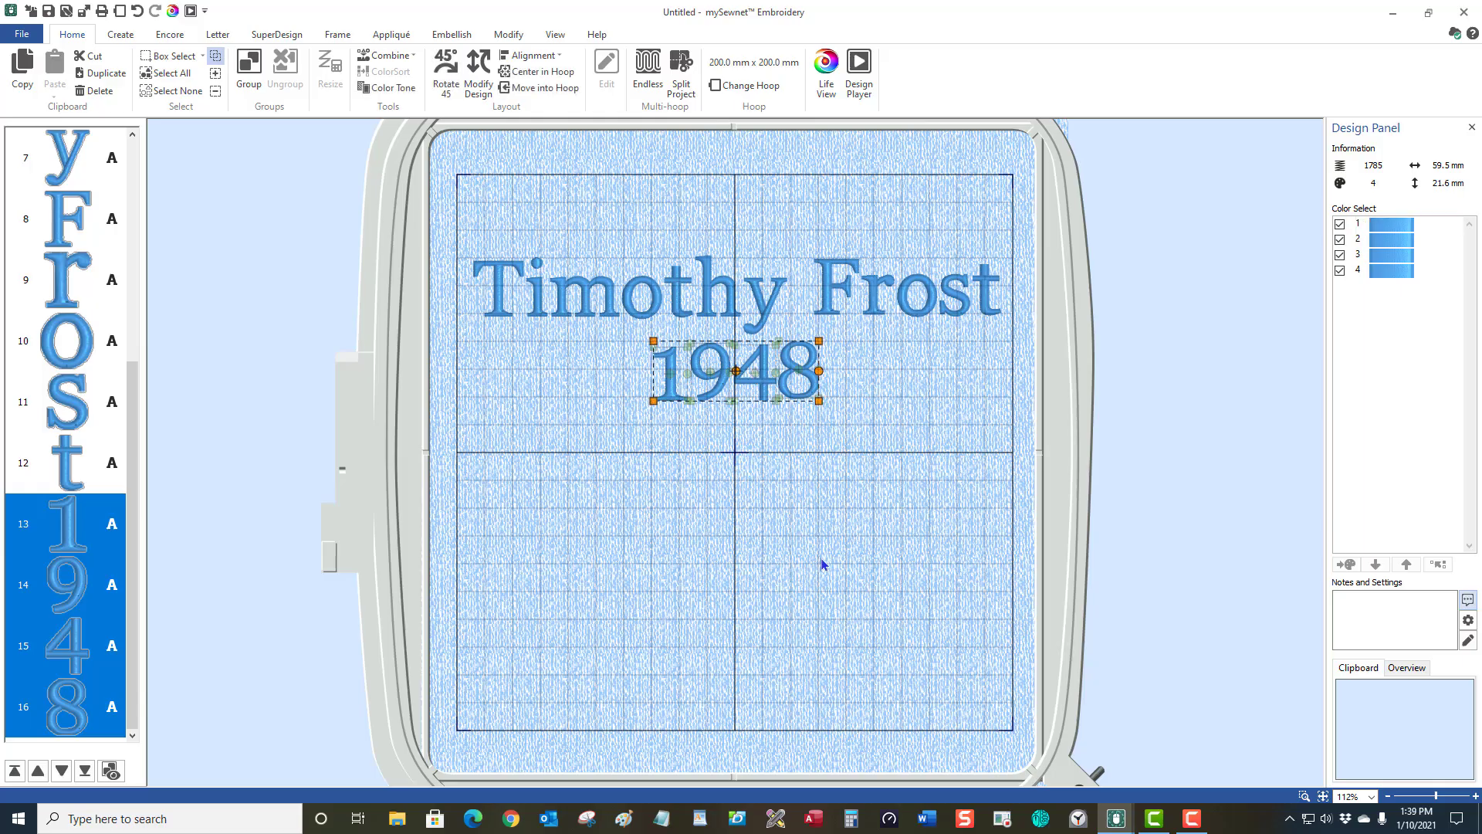
left_click(230, 34)
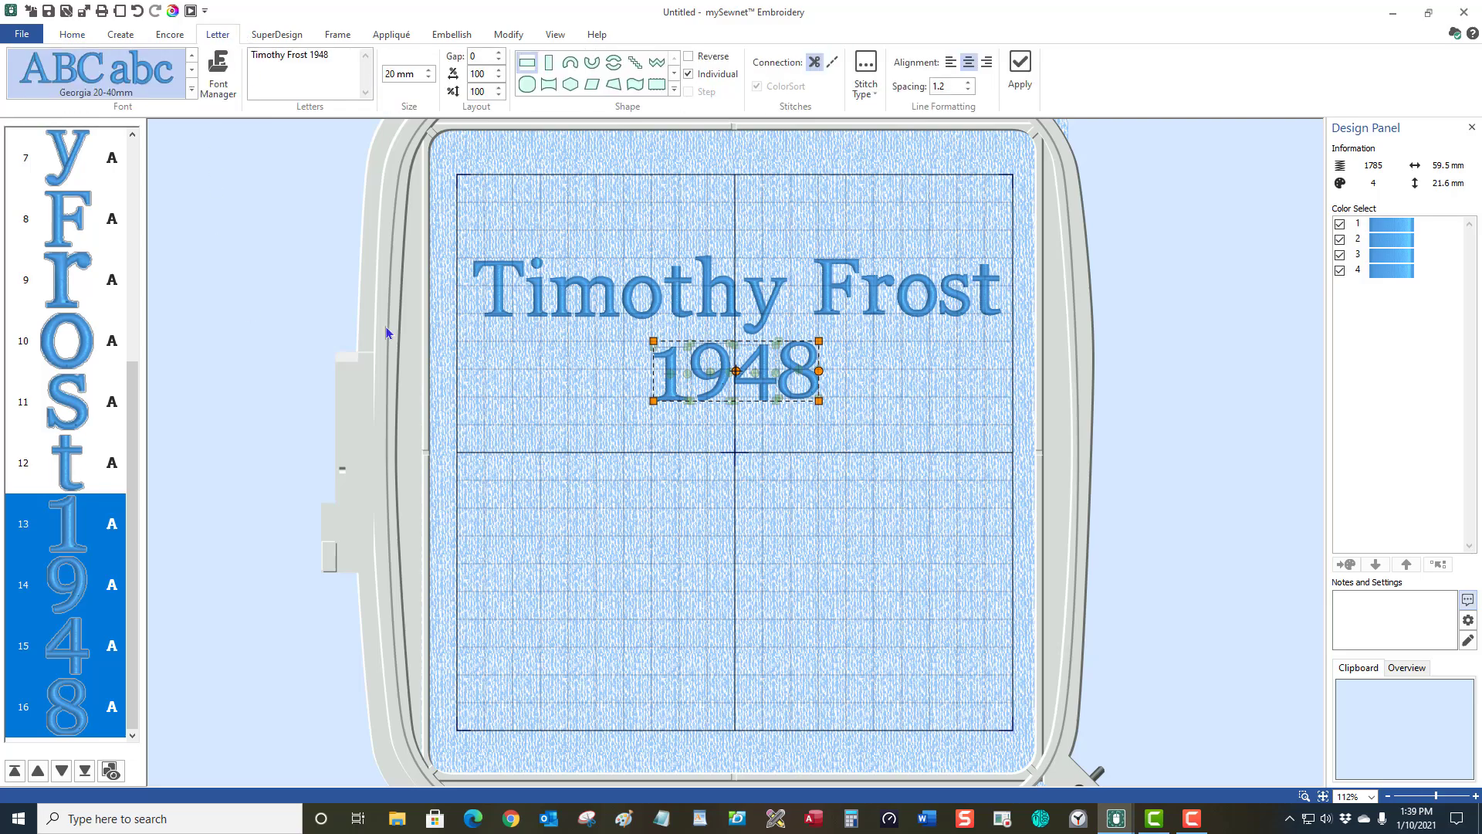
left_click(522, 479)
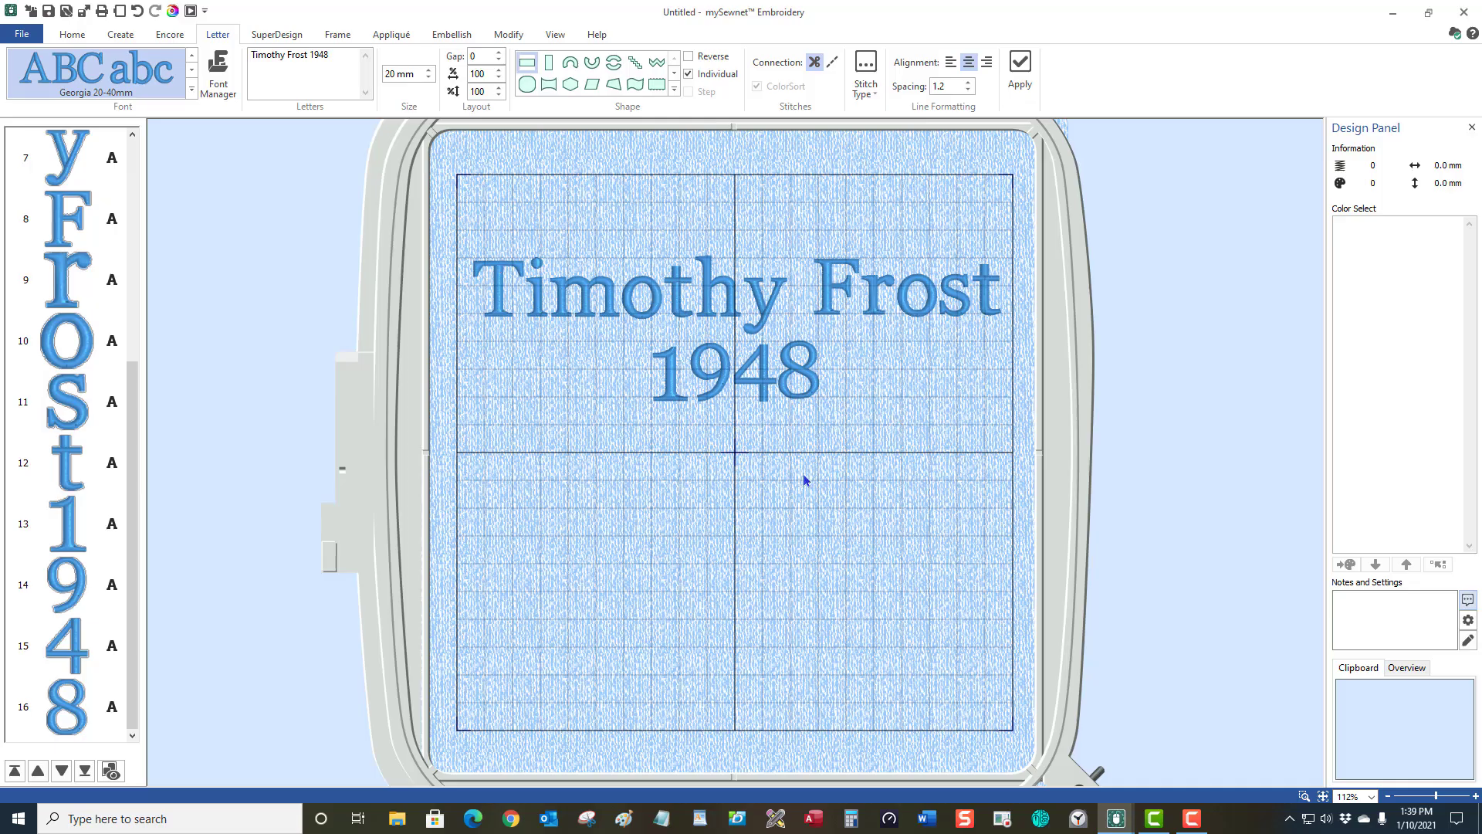
Select all of the two-line name and 1948 lettering and delete it.
left_click(72, 36)
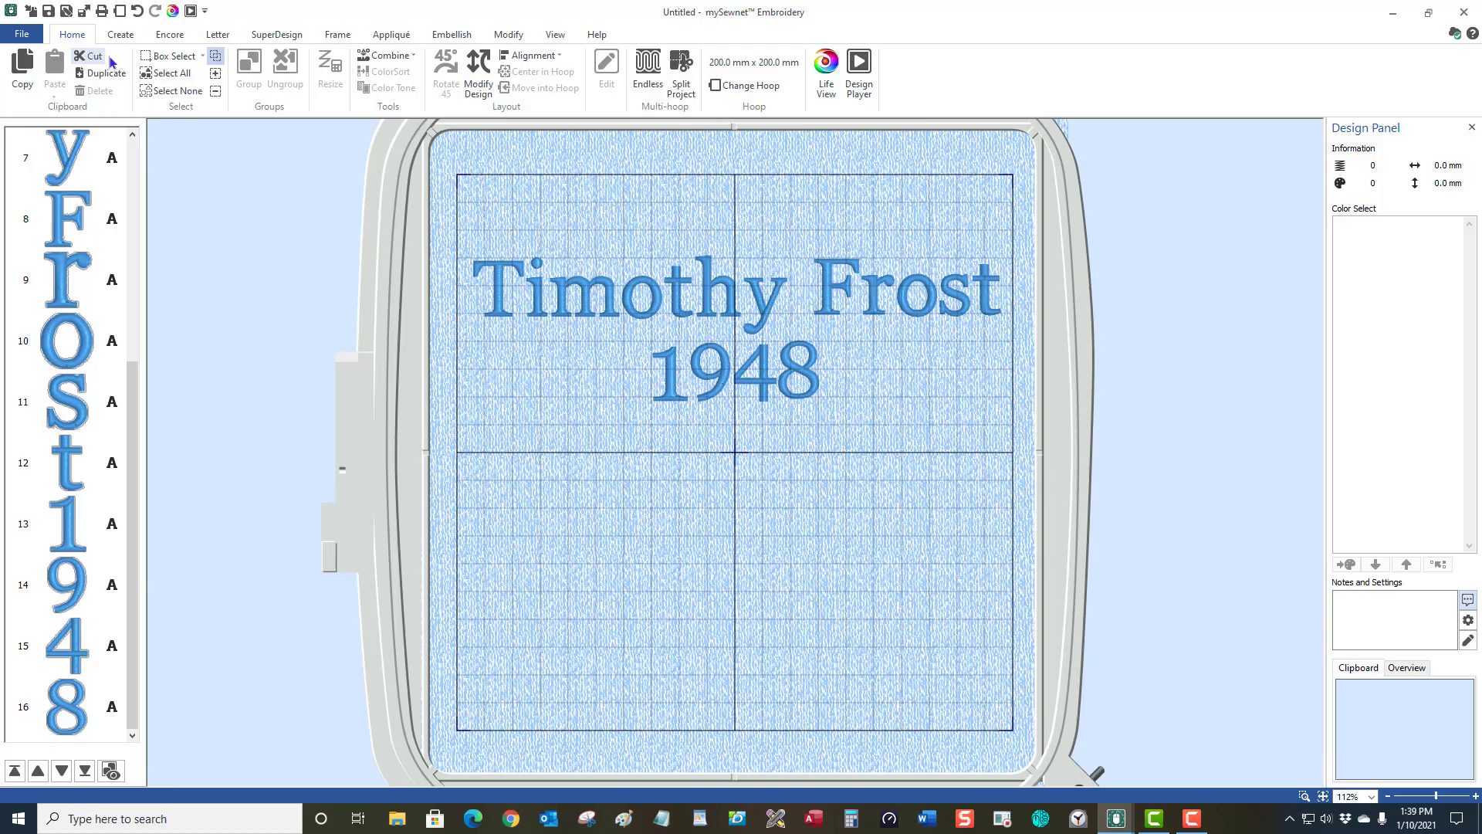
left_click(159, 74)
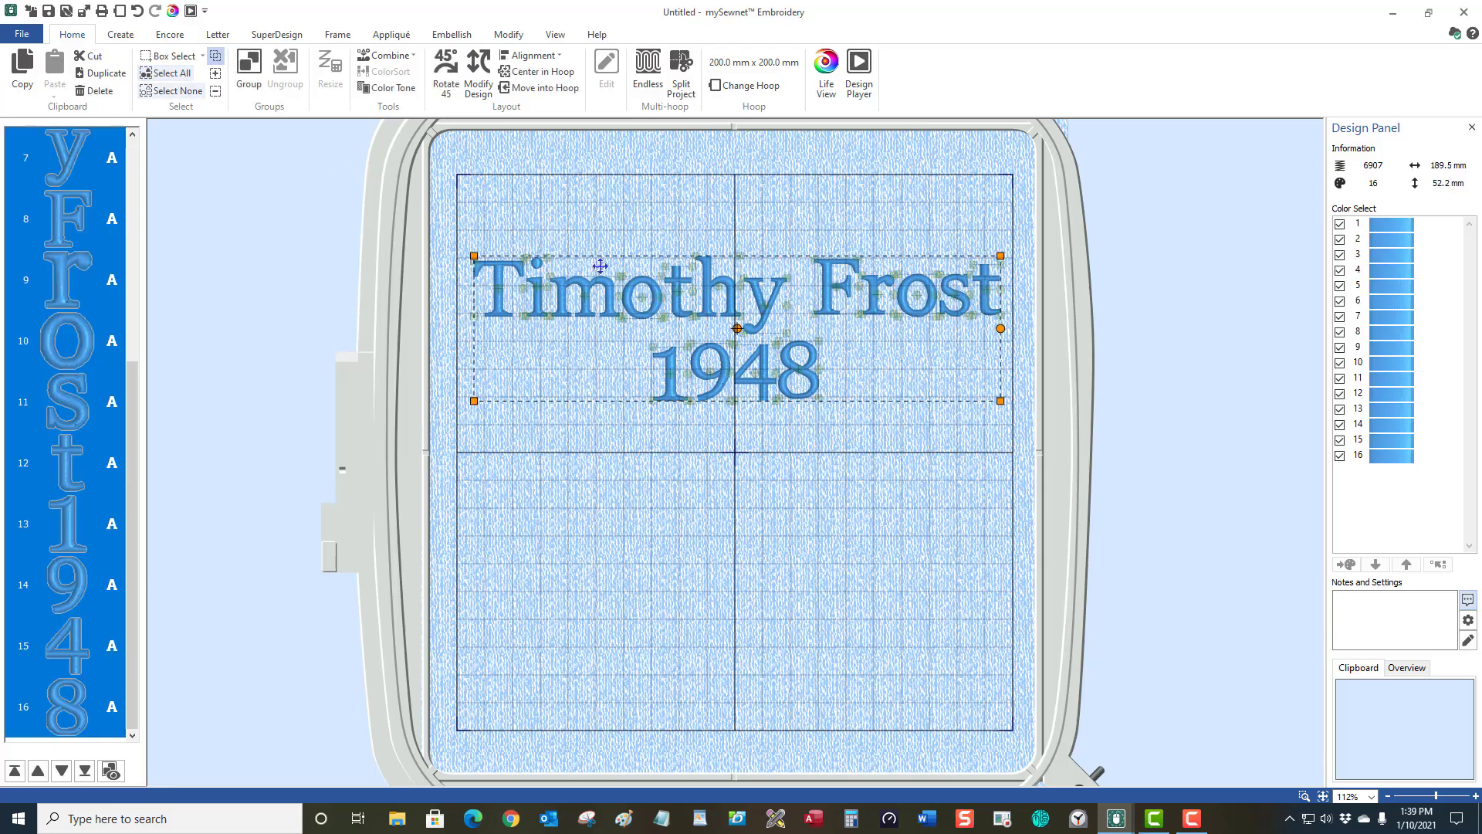
left_click_drag(792, 346, 756, 366)
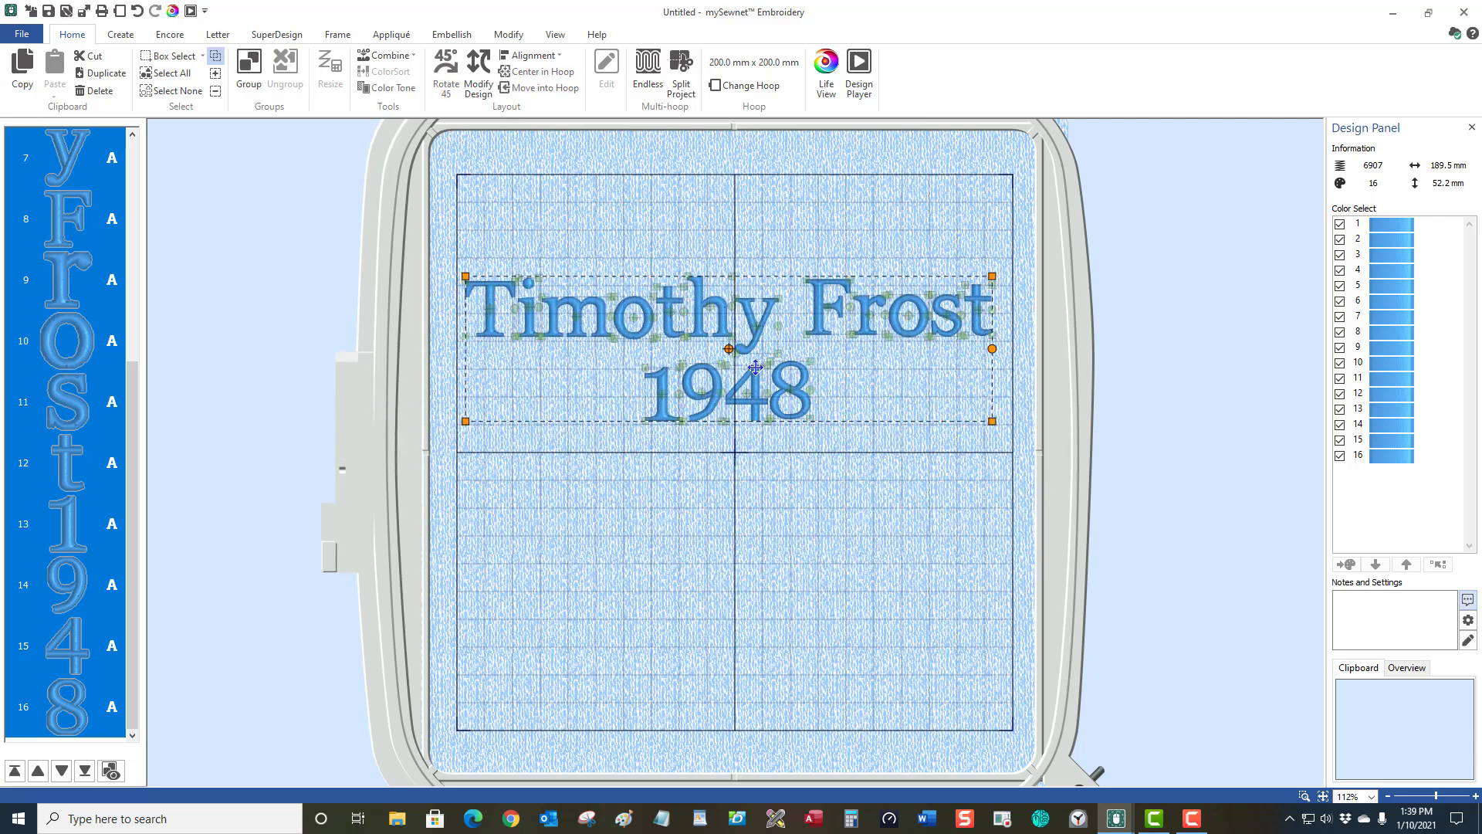
key("Delete")
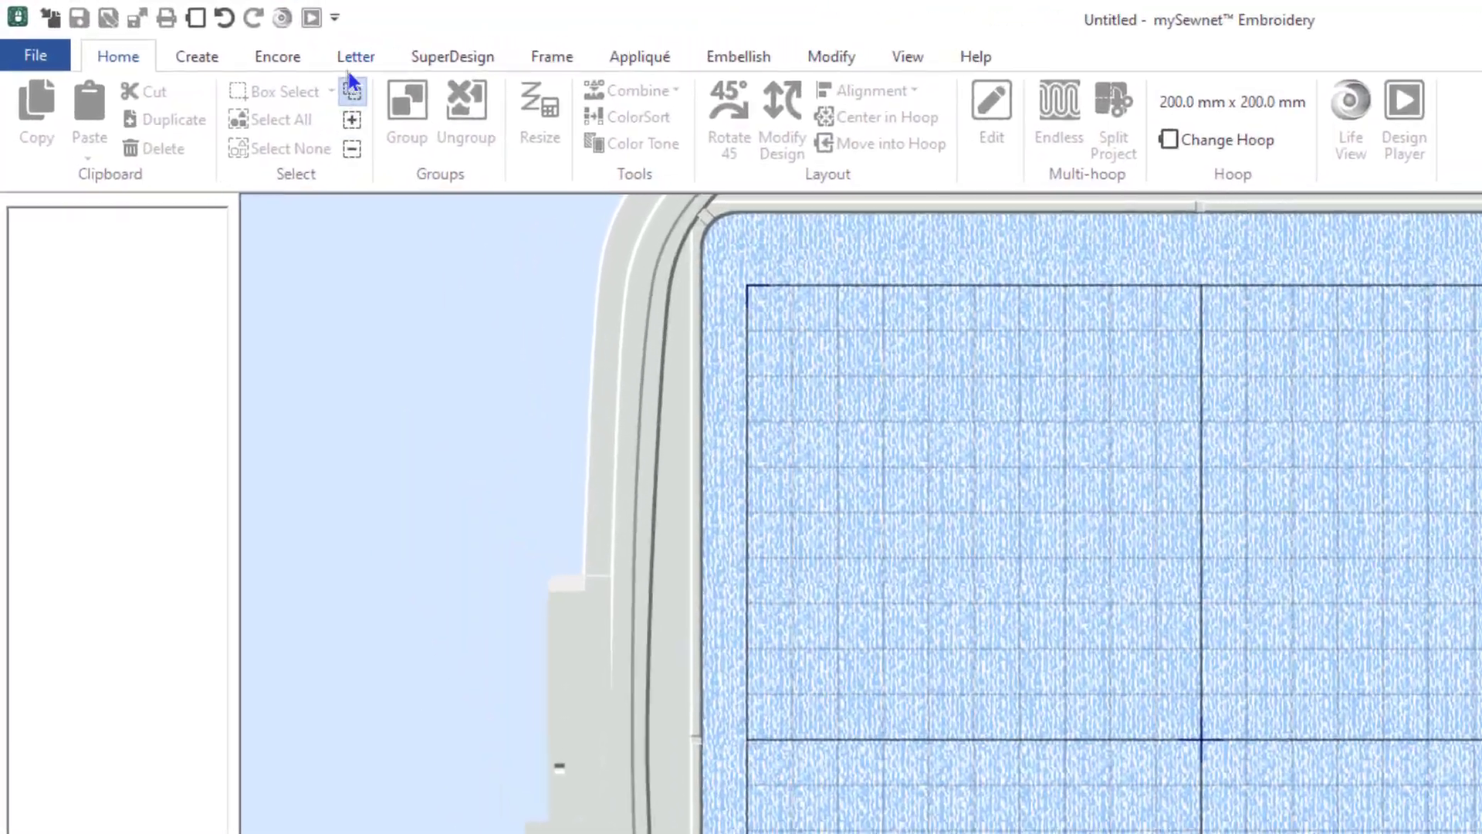
left_click(245, 38)
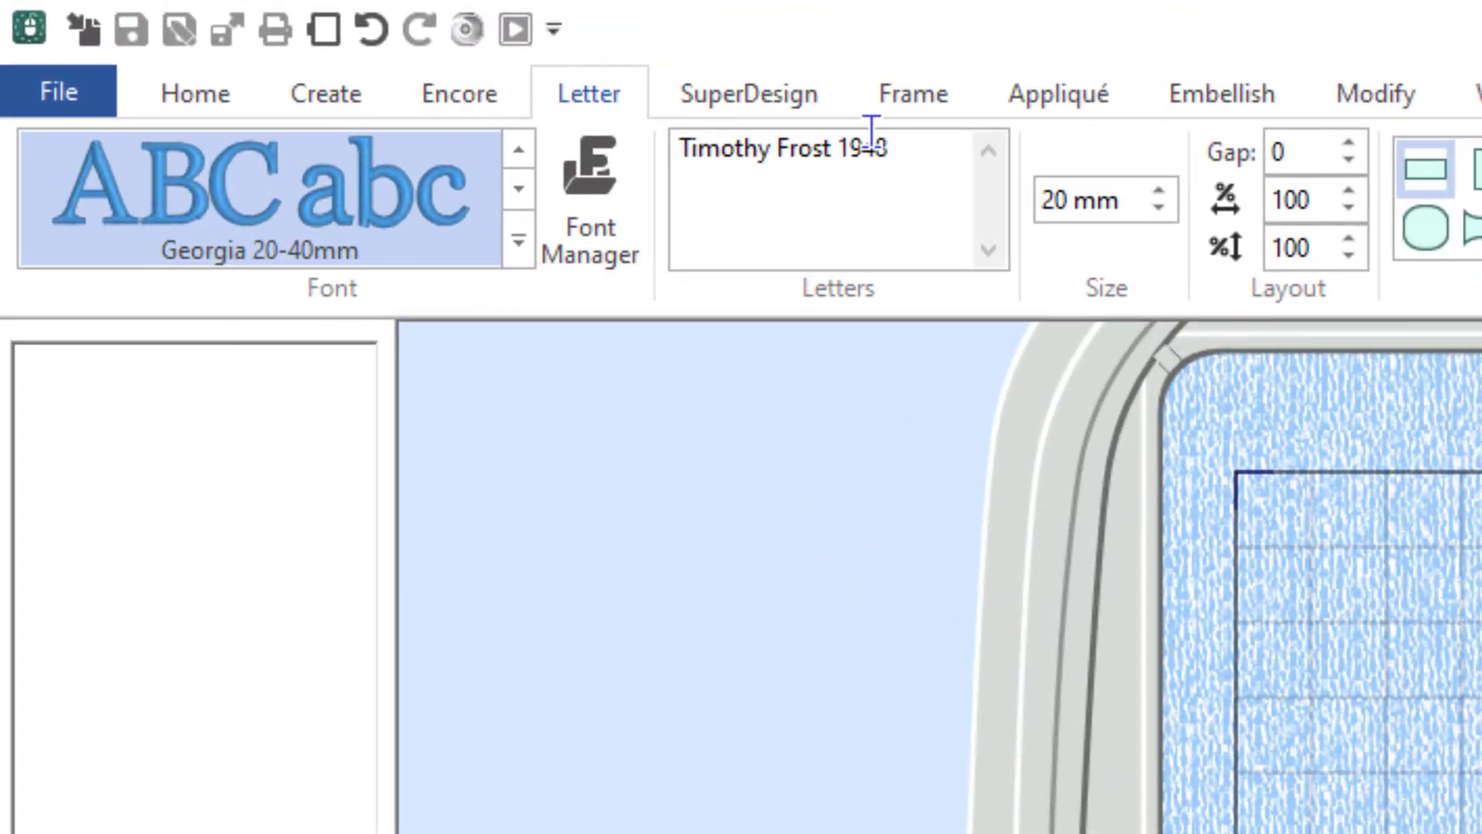
Replace ' 1948' on the second text line with 'Born 1948' in the Letters box.
left_click(830, 147)
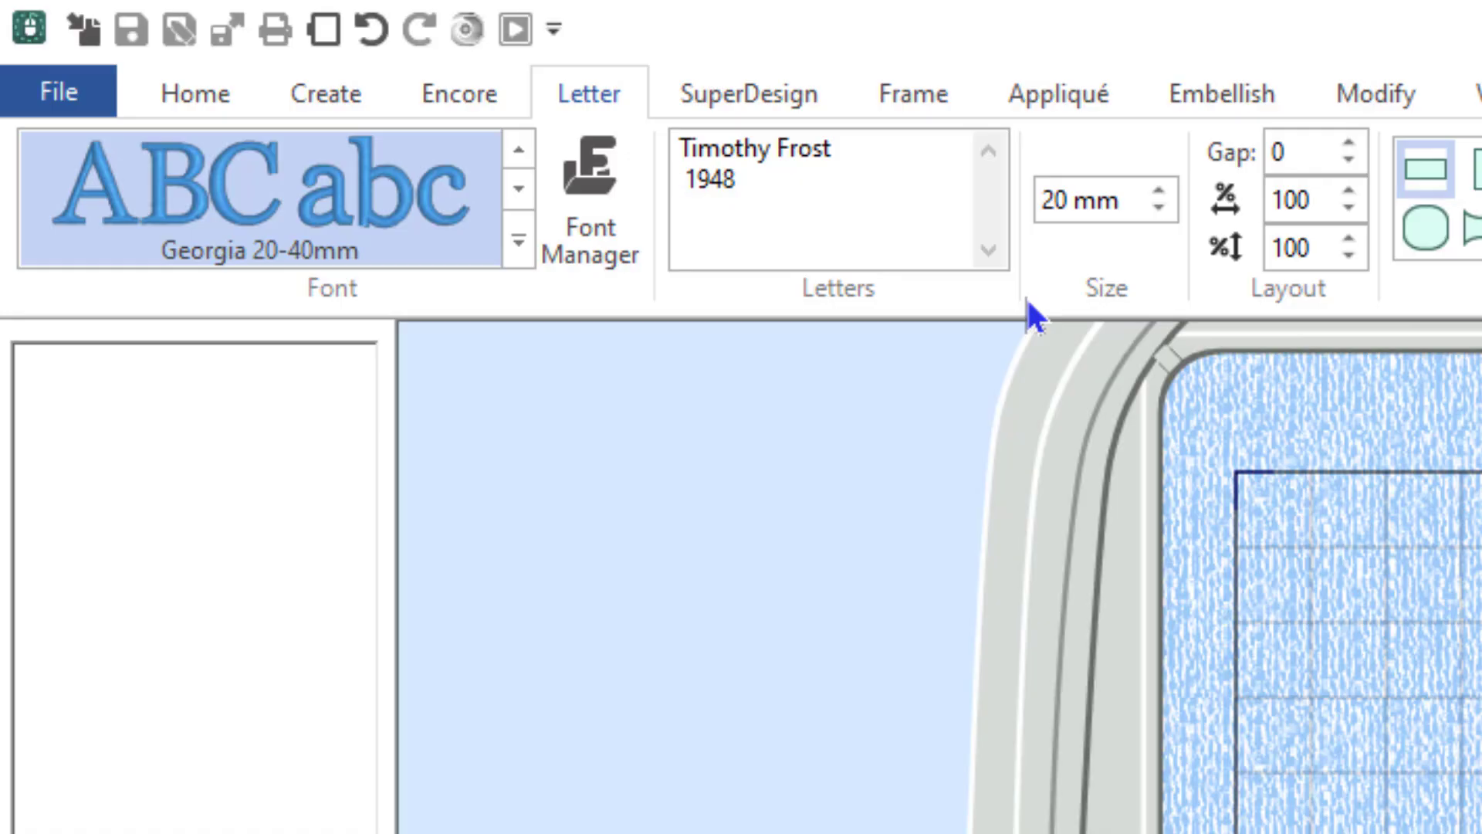
key("Delete")
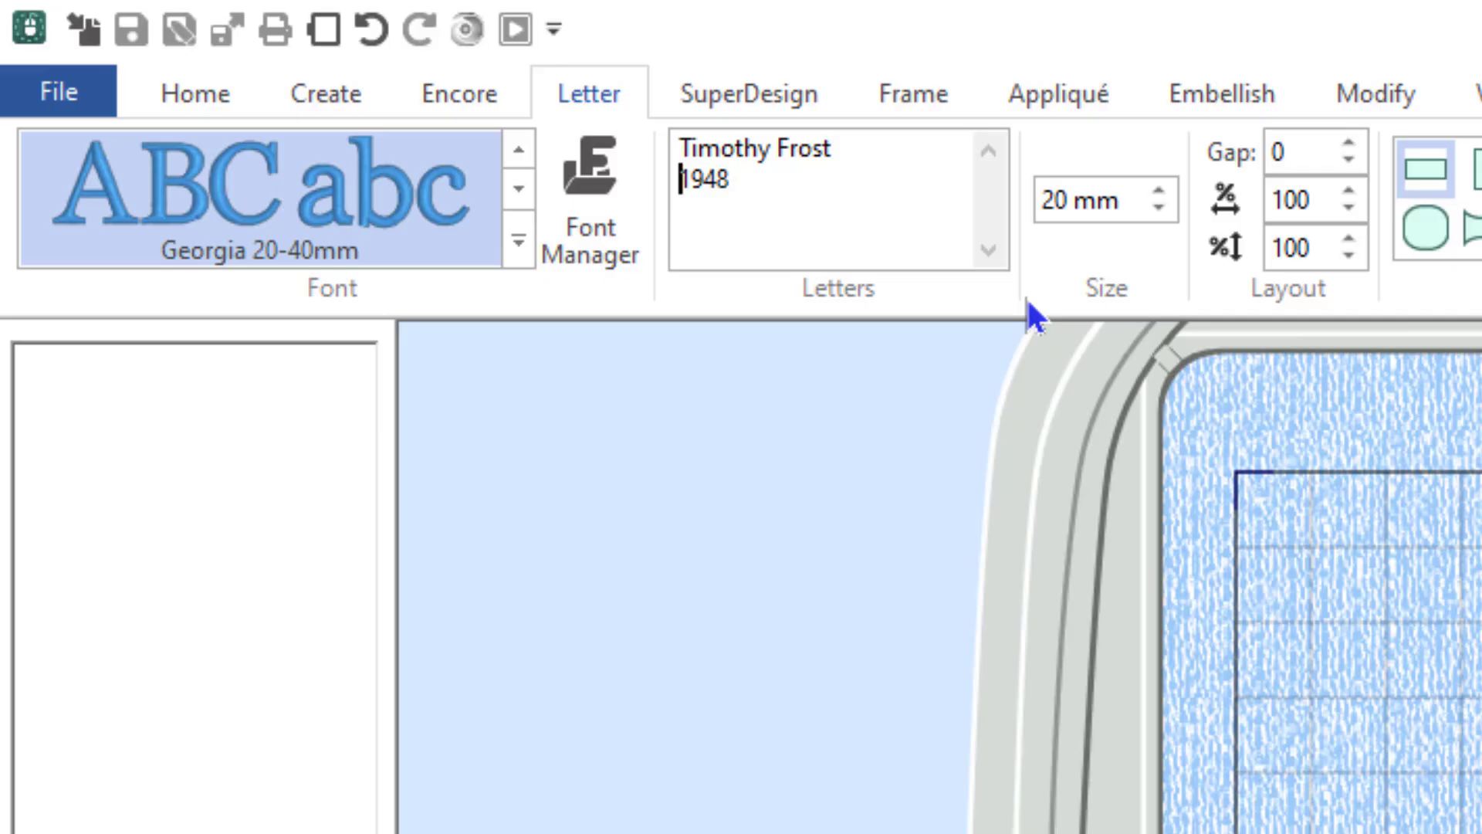
key("Delete")
key("Delete")
key("Delete")
key("Delete")
key("Up")
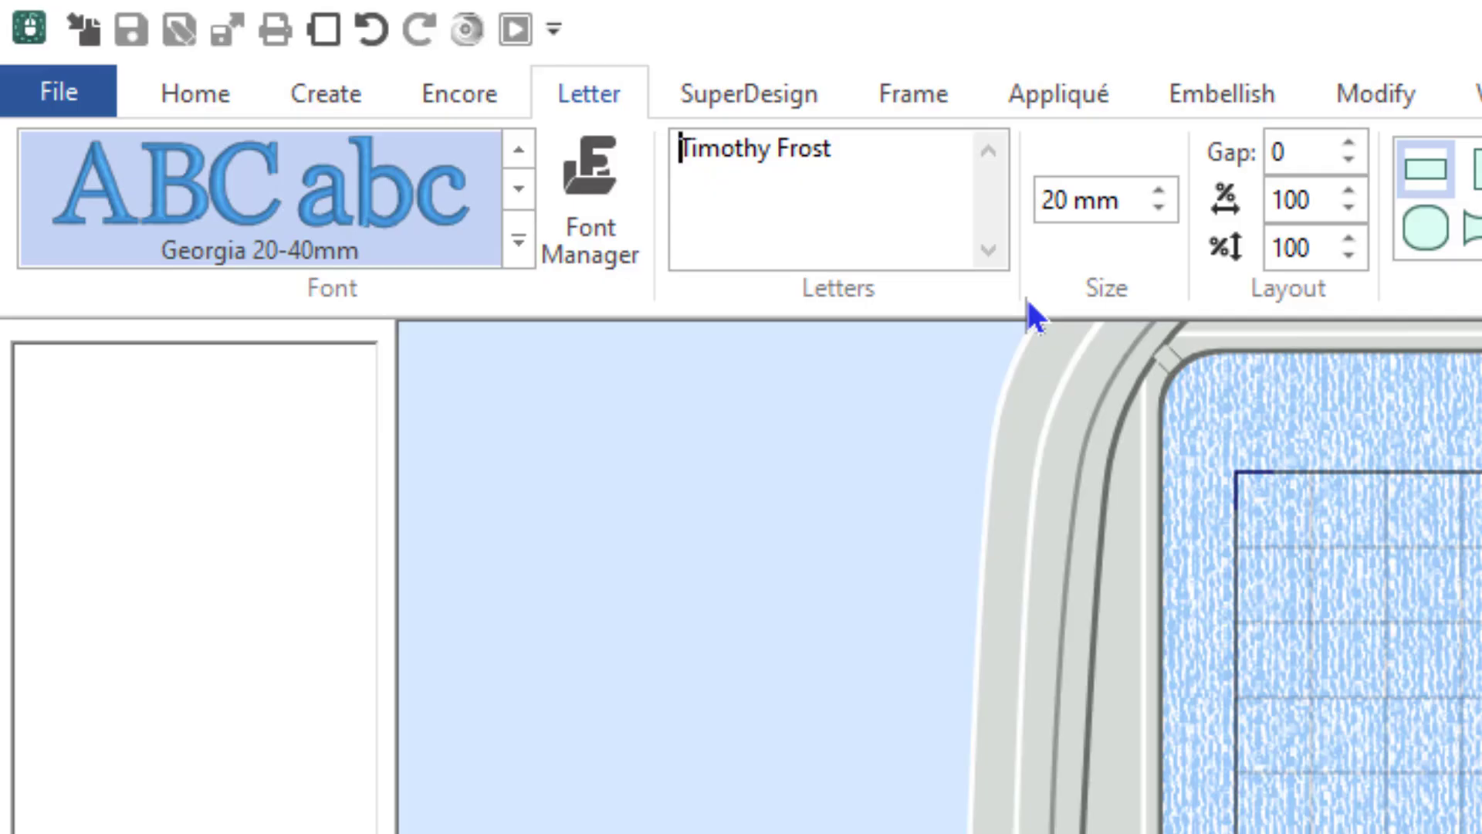
key("Right")
key("Right")
key("Right")
key("Right")
key("Right")
key("Right")
key("Right")
key("Right")
key("Right")
key("Right")
key("Right")
key("Right")
key("Right")
key("Down")
type("Born 1948")
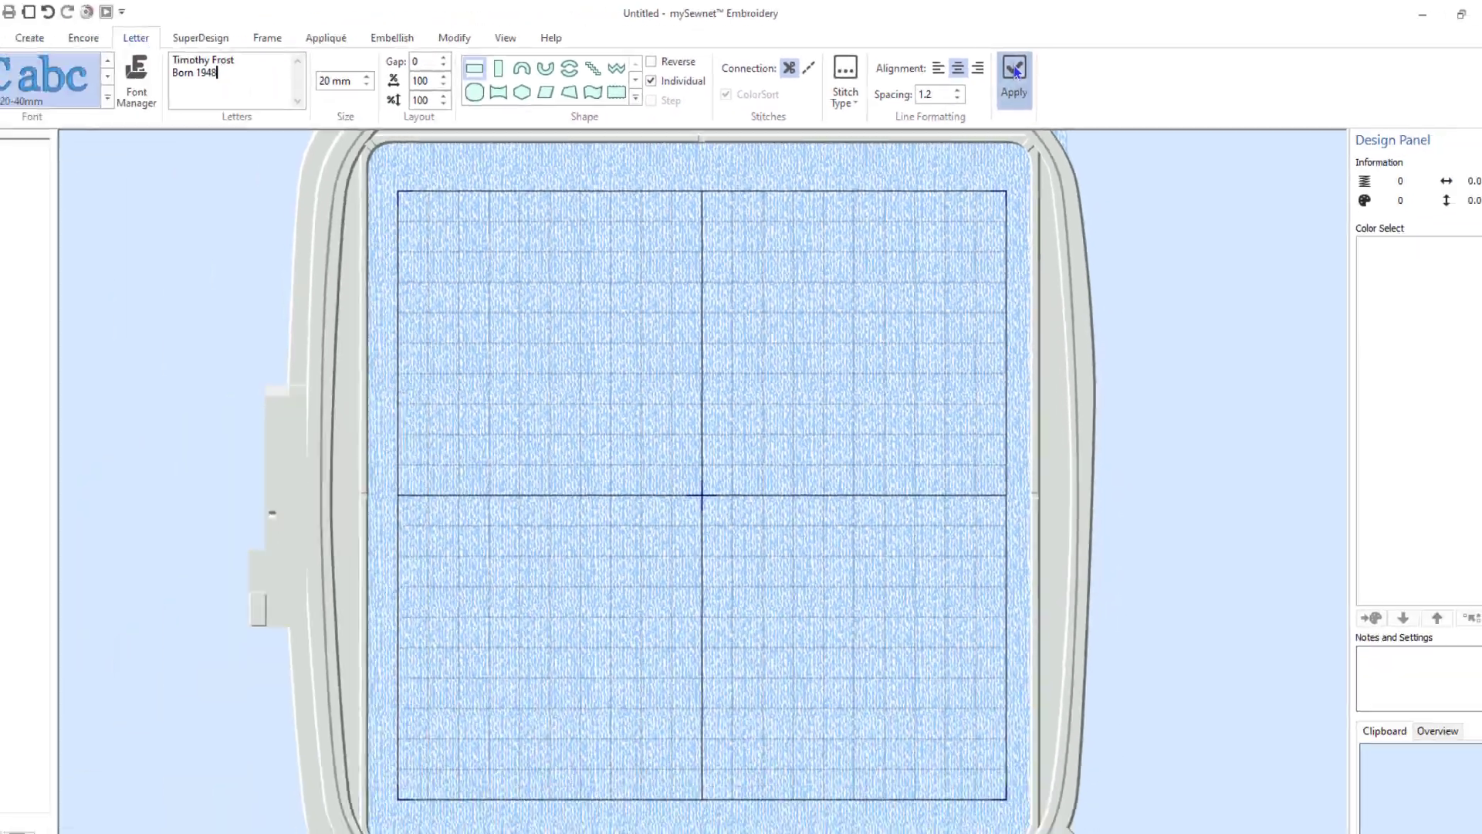
left_click(917, 165)
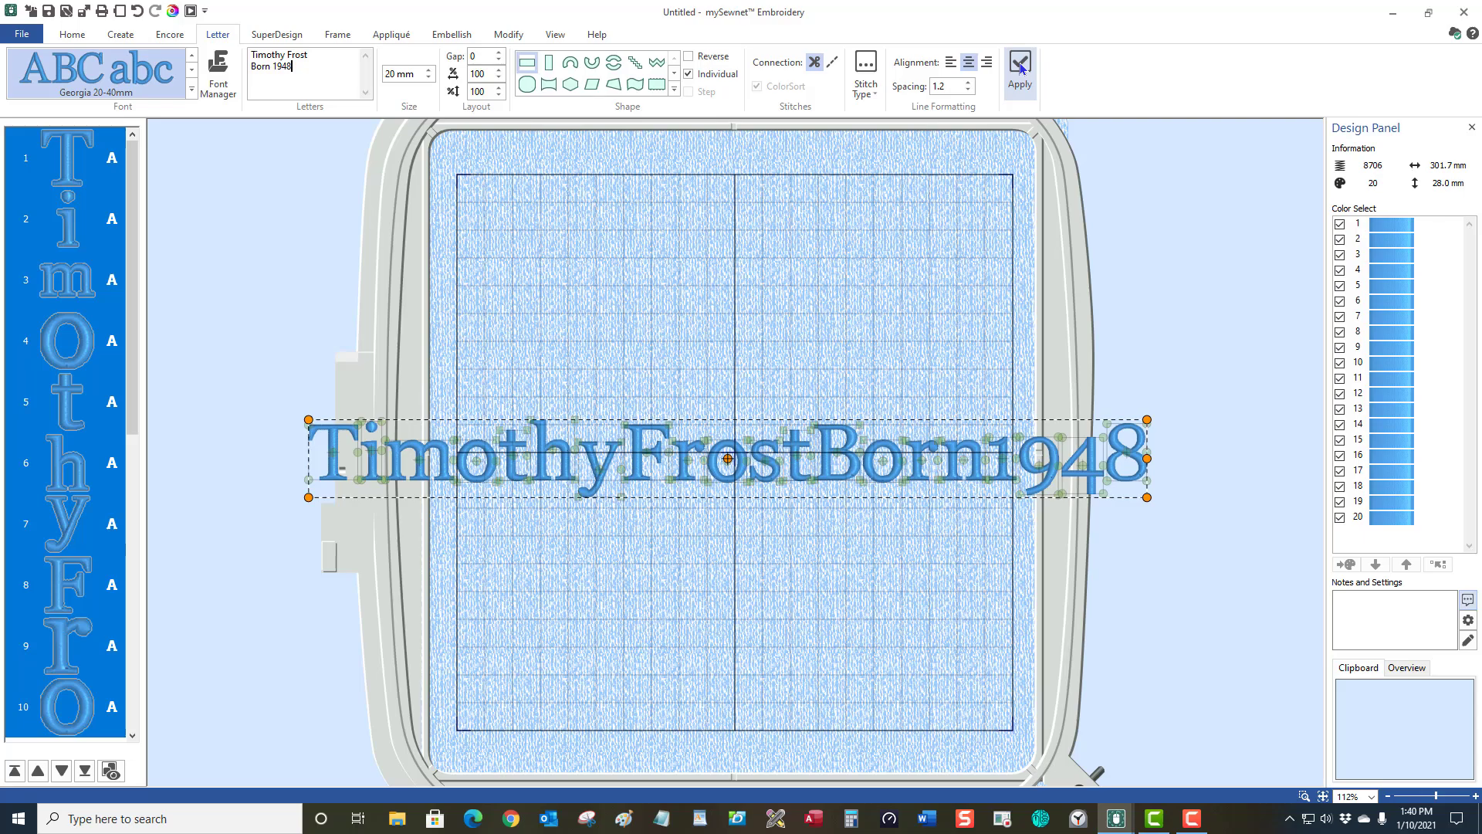
left_click(688, 75)
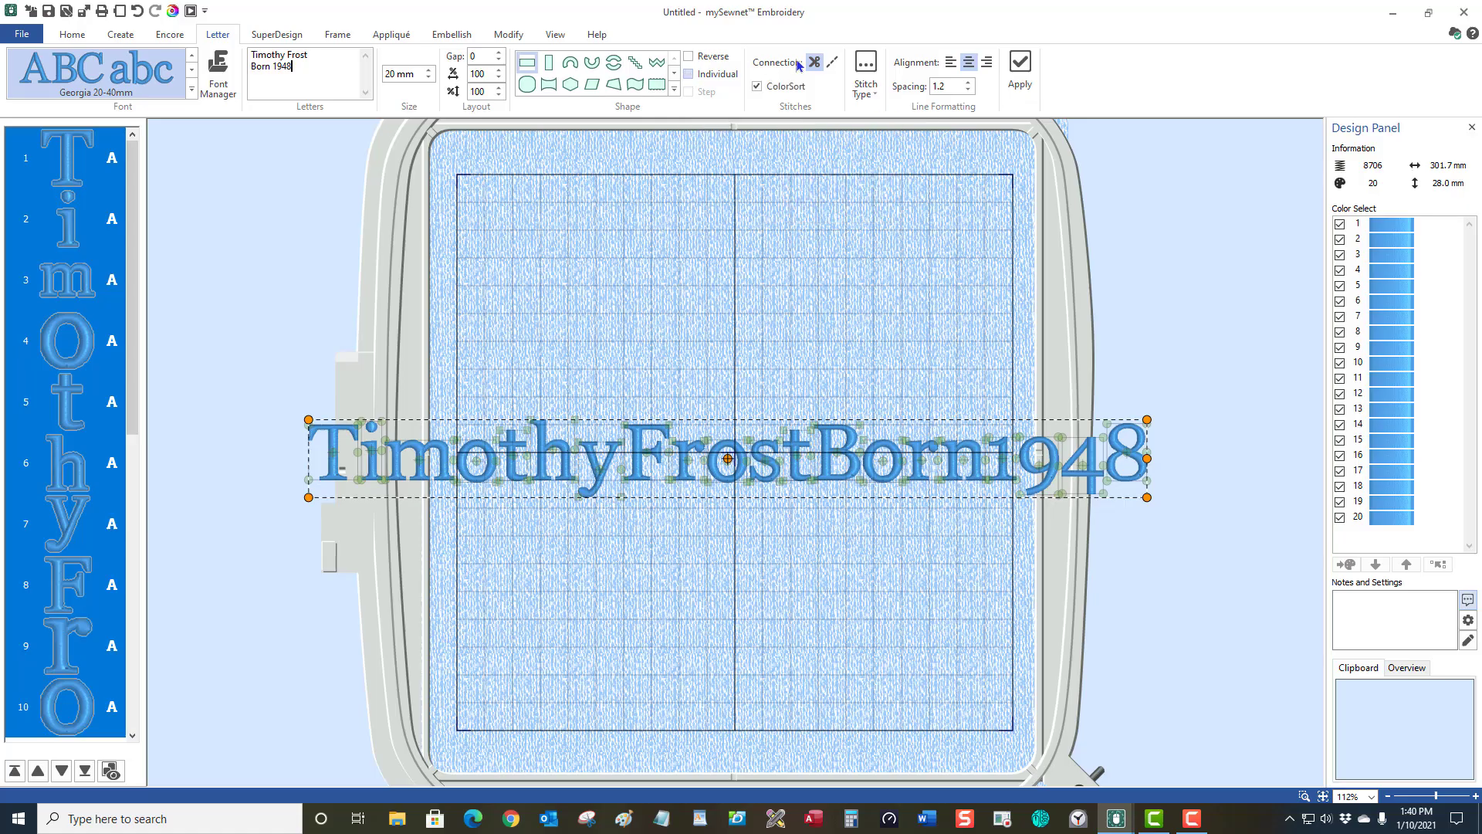
left_click(1019, 74)
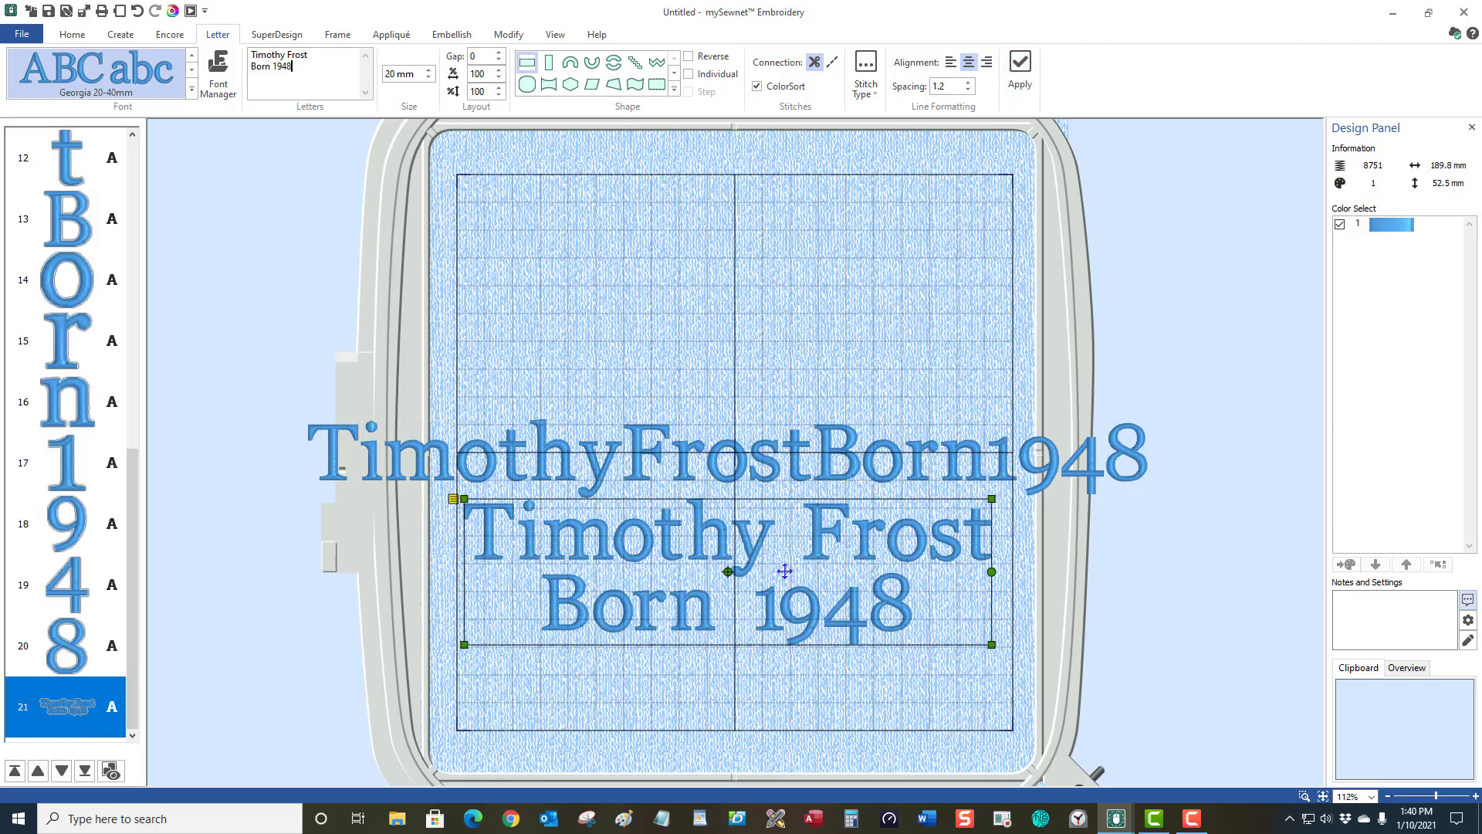
left_click_drag(785, 575, 785, 639)
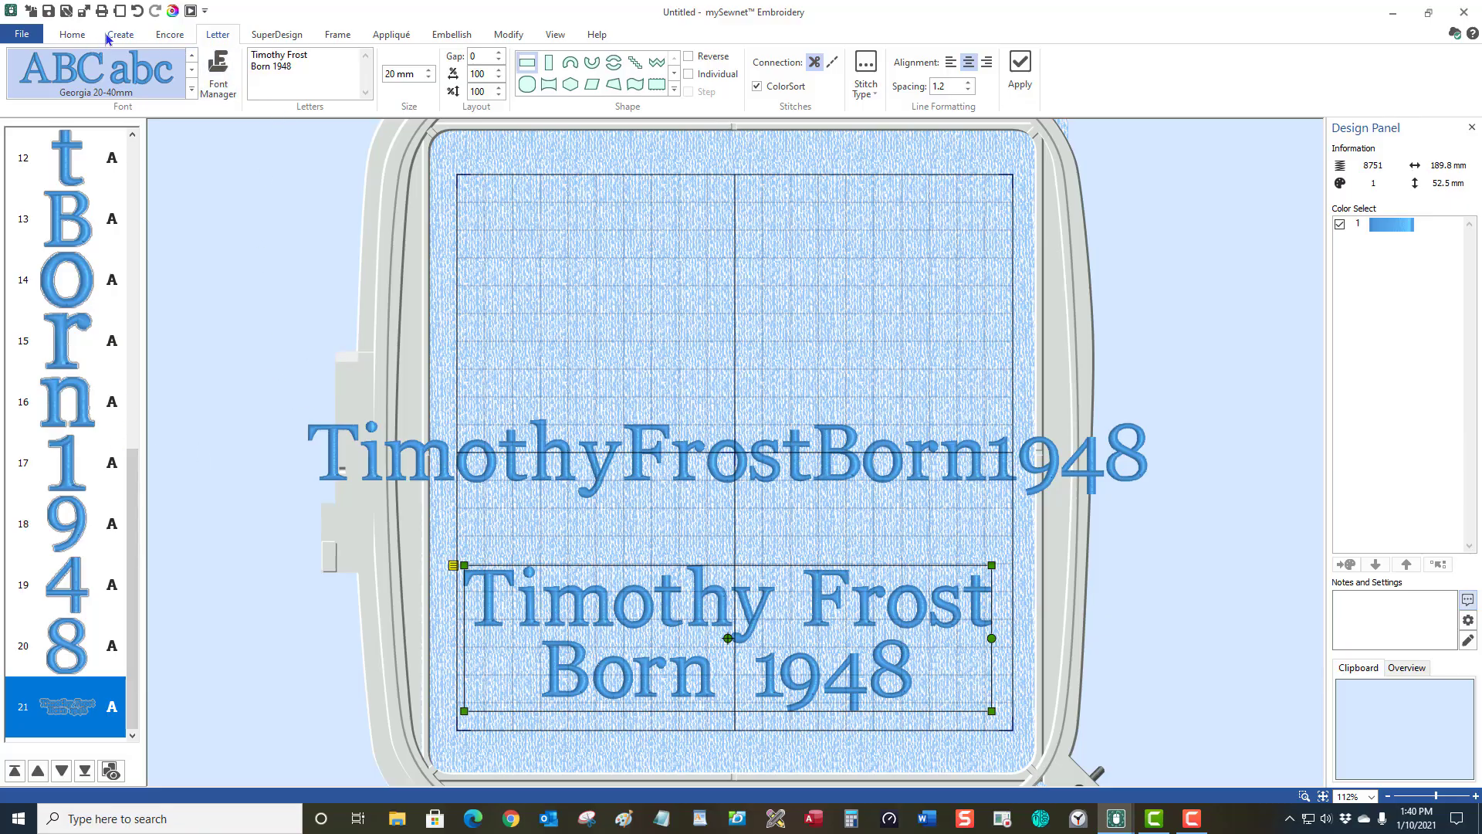
Box-select and delete the single-line lettering, then select the two-line lettering.
left_click(80, 37)
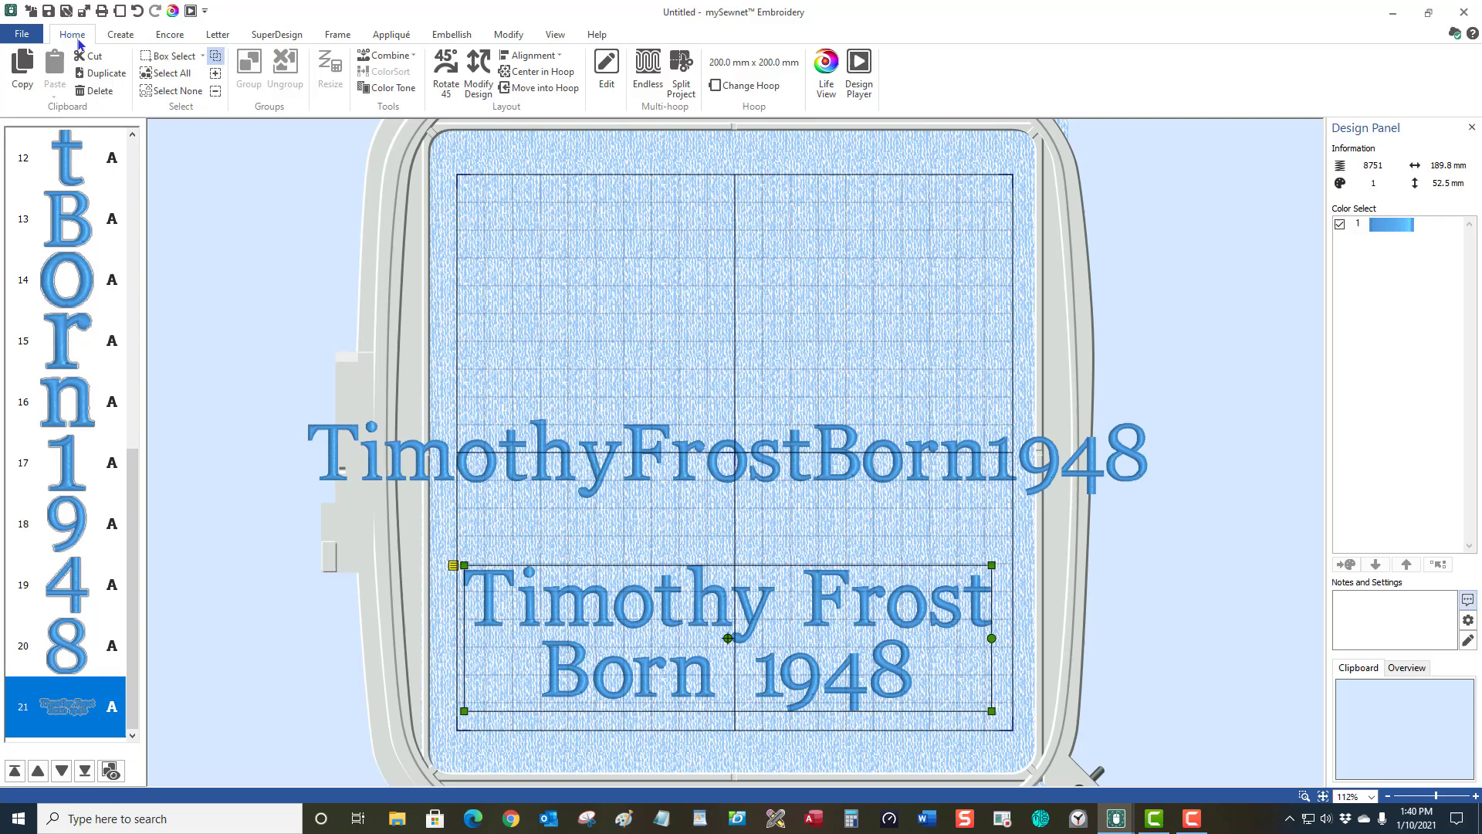
left_click(172, 62)
left_click_drag(392, 390, 1231, 516)
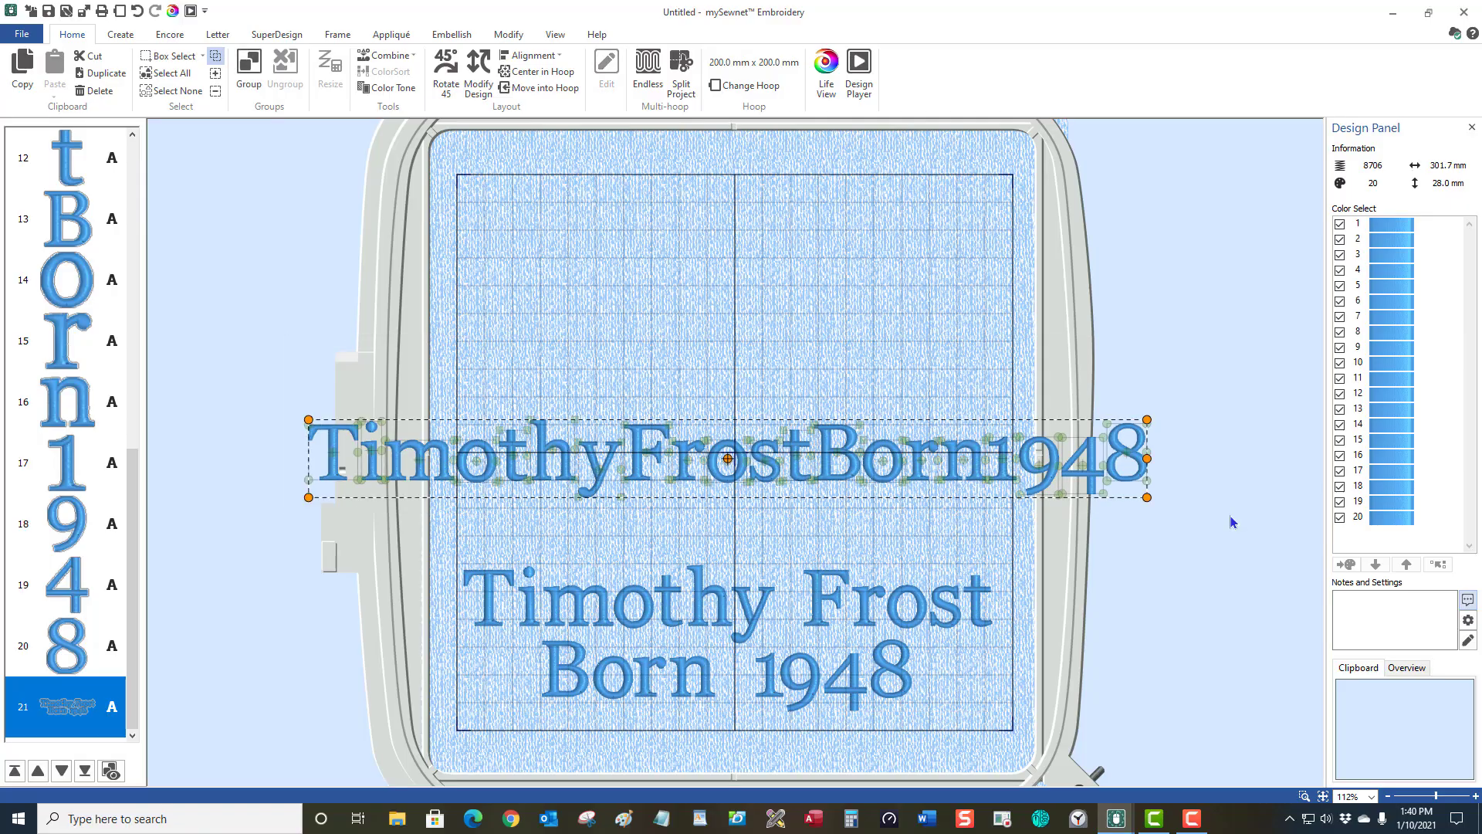
key("Delete")
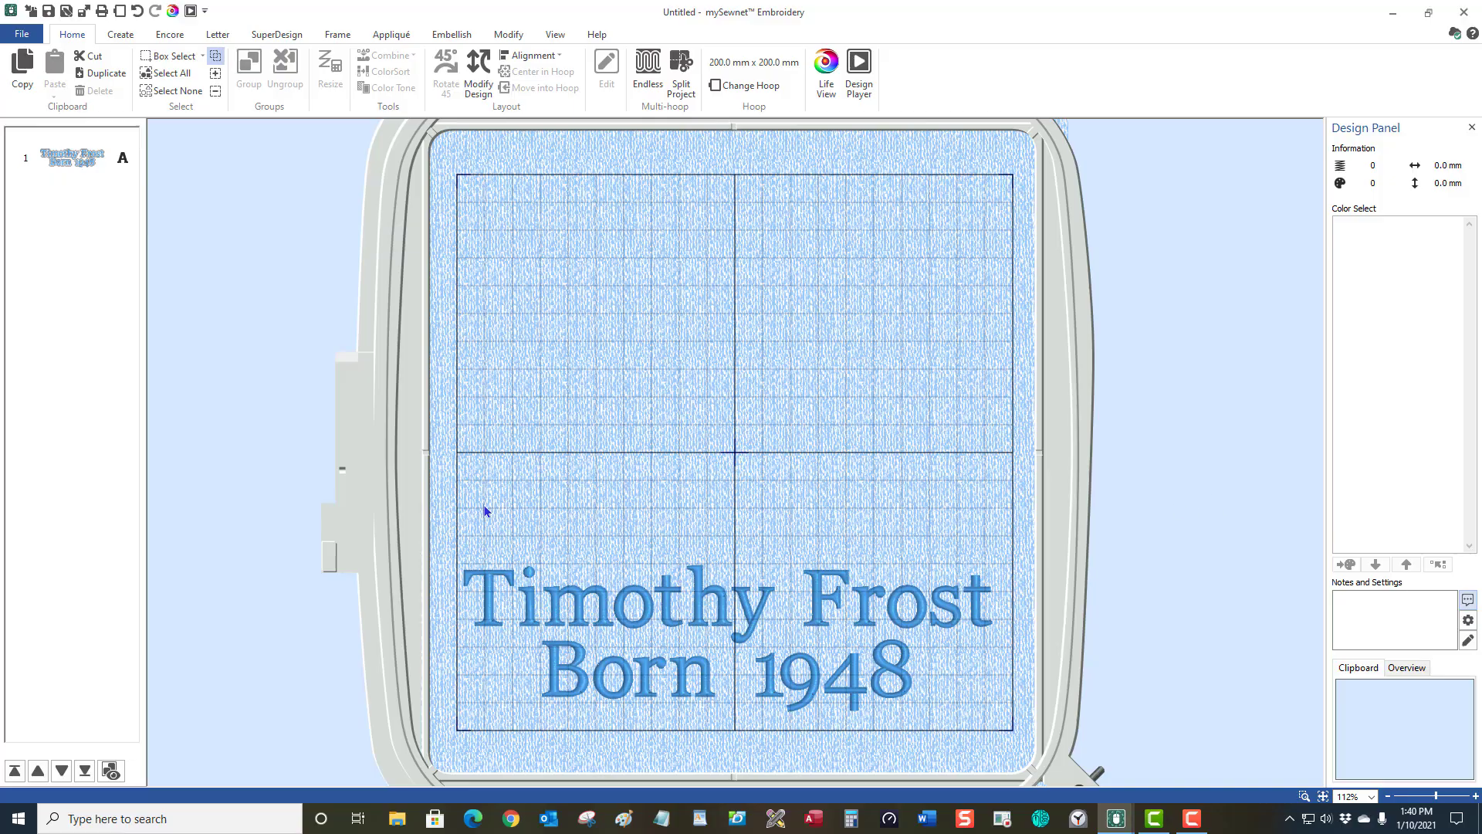
left_click(632, 599)
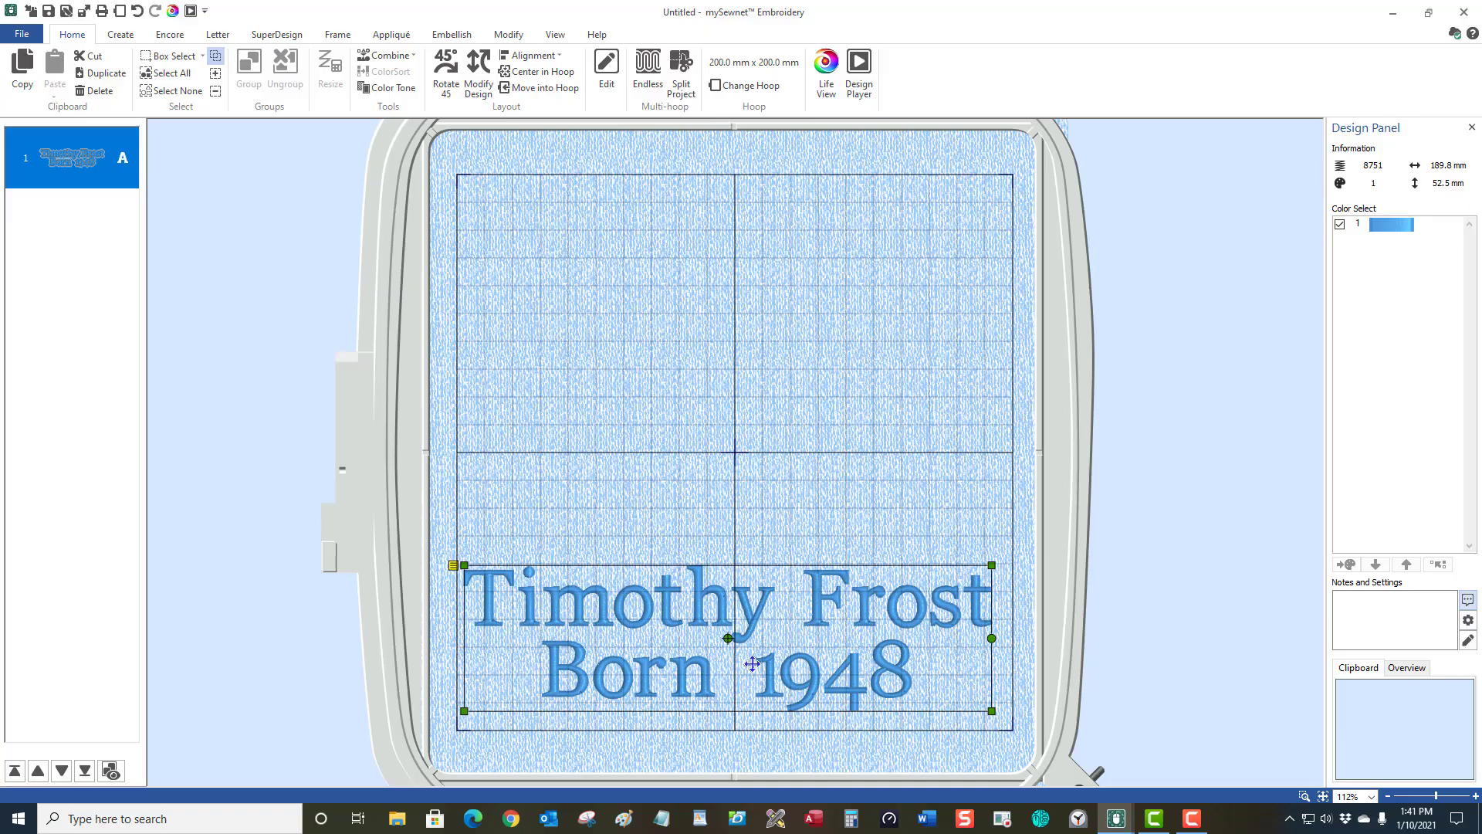
key("Delete")
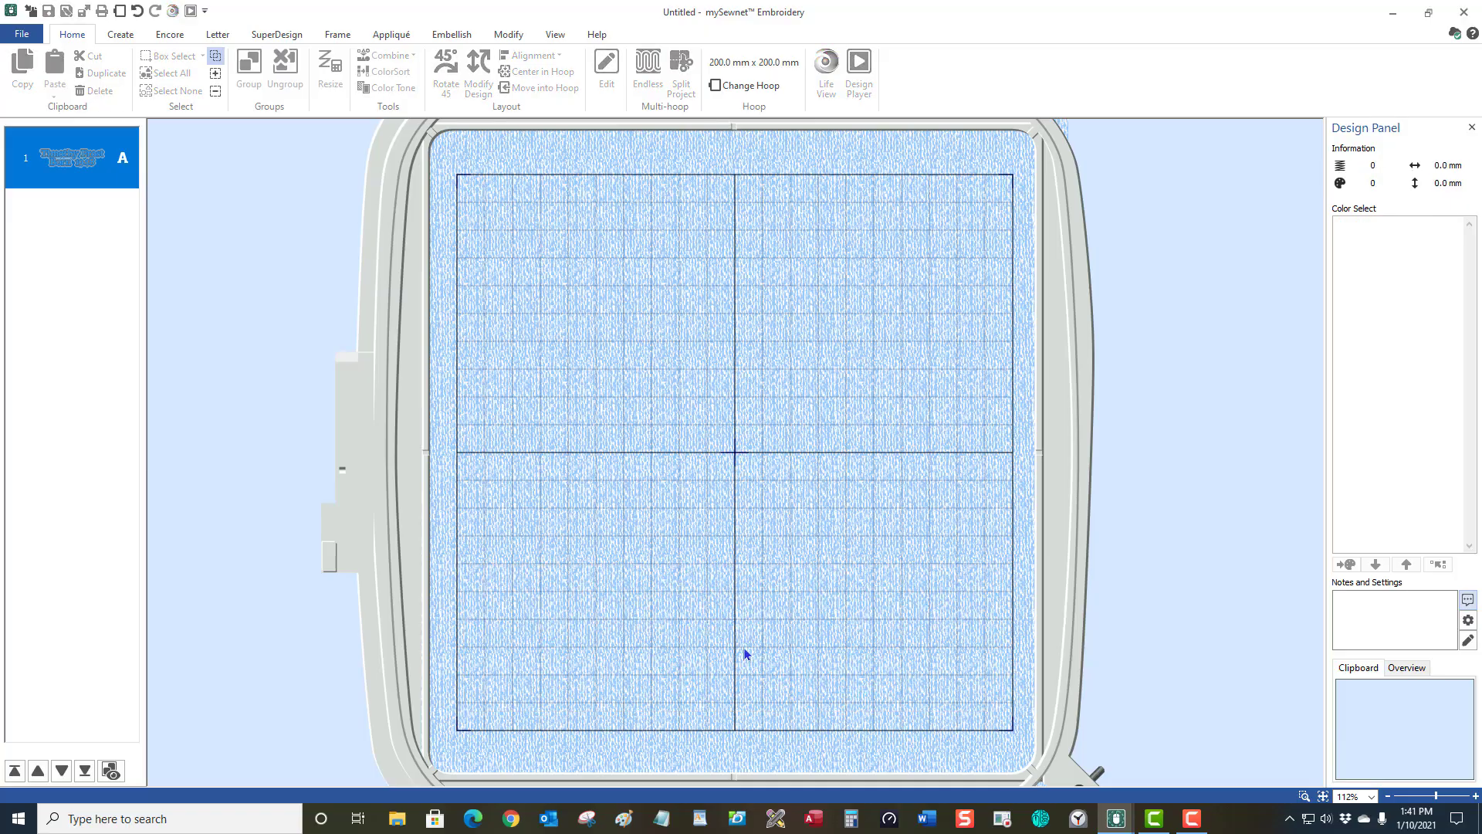
left_click(217, 36)
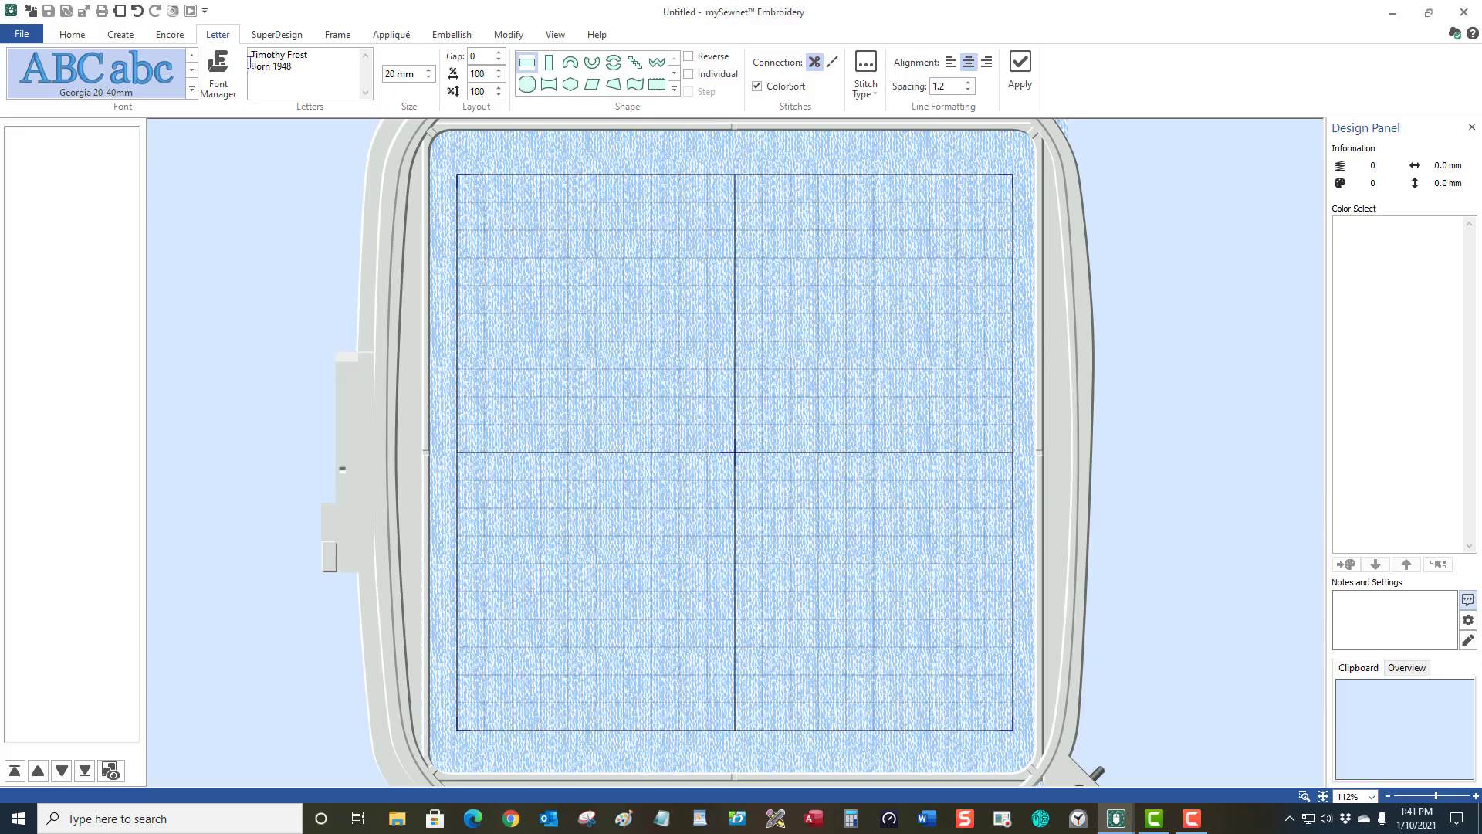
left_click(689, 75)
left_click(1031, 70)
left_click(795, 298)
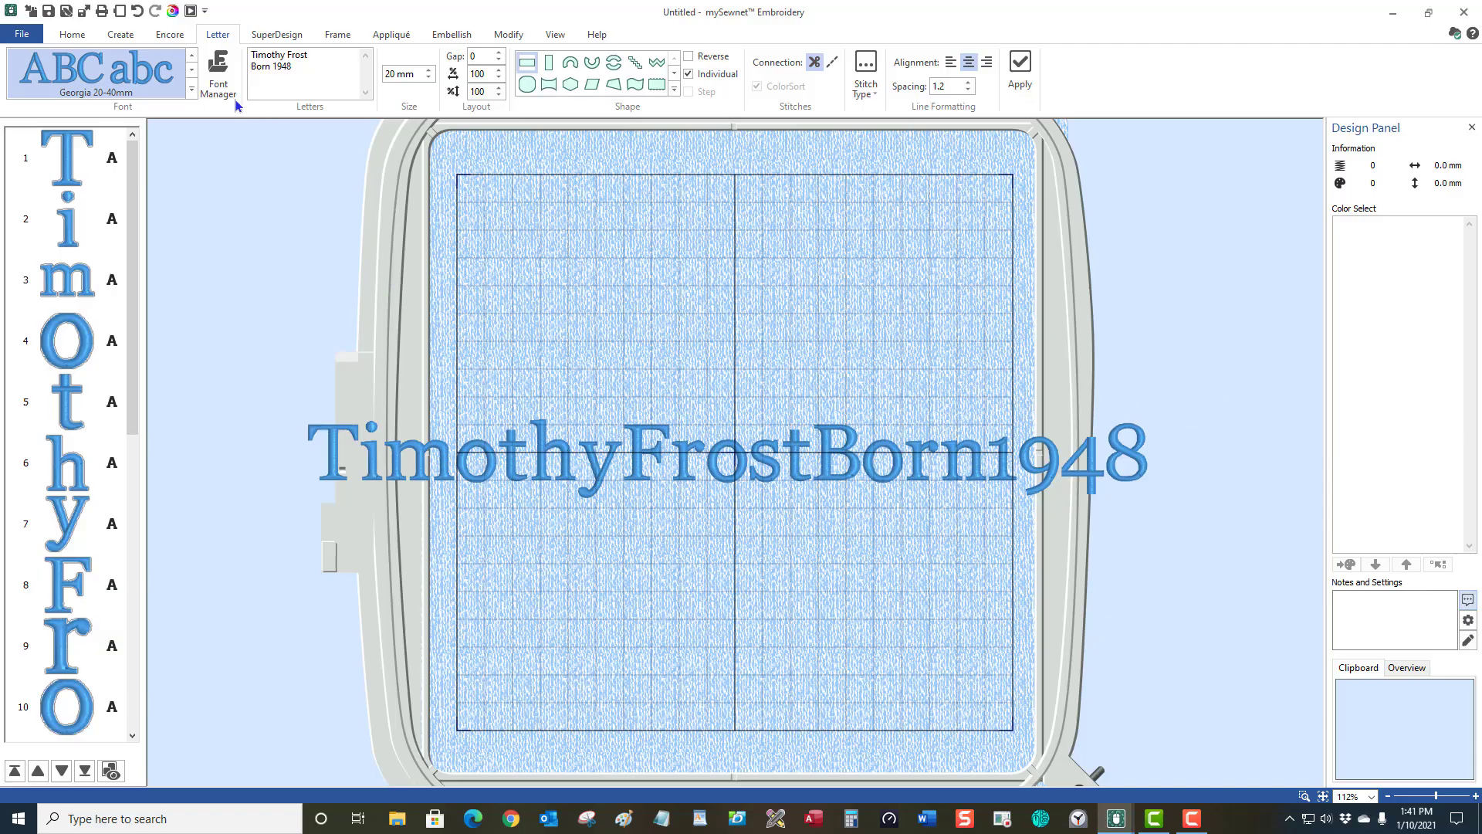
left_click(70, 38)
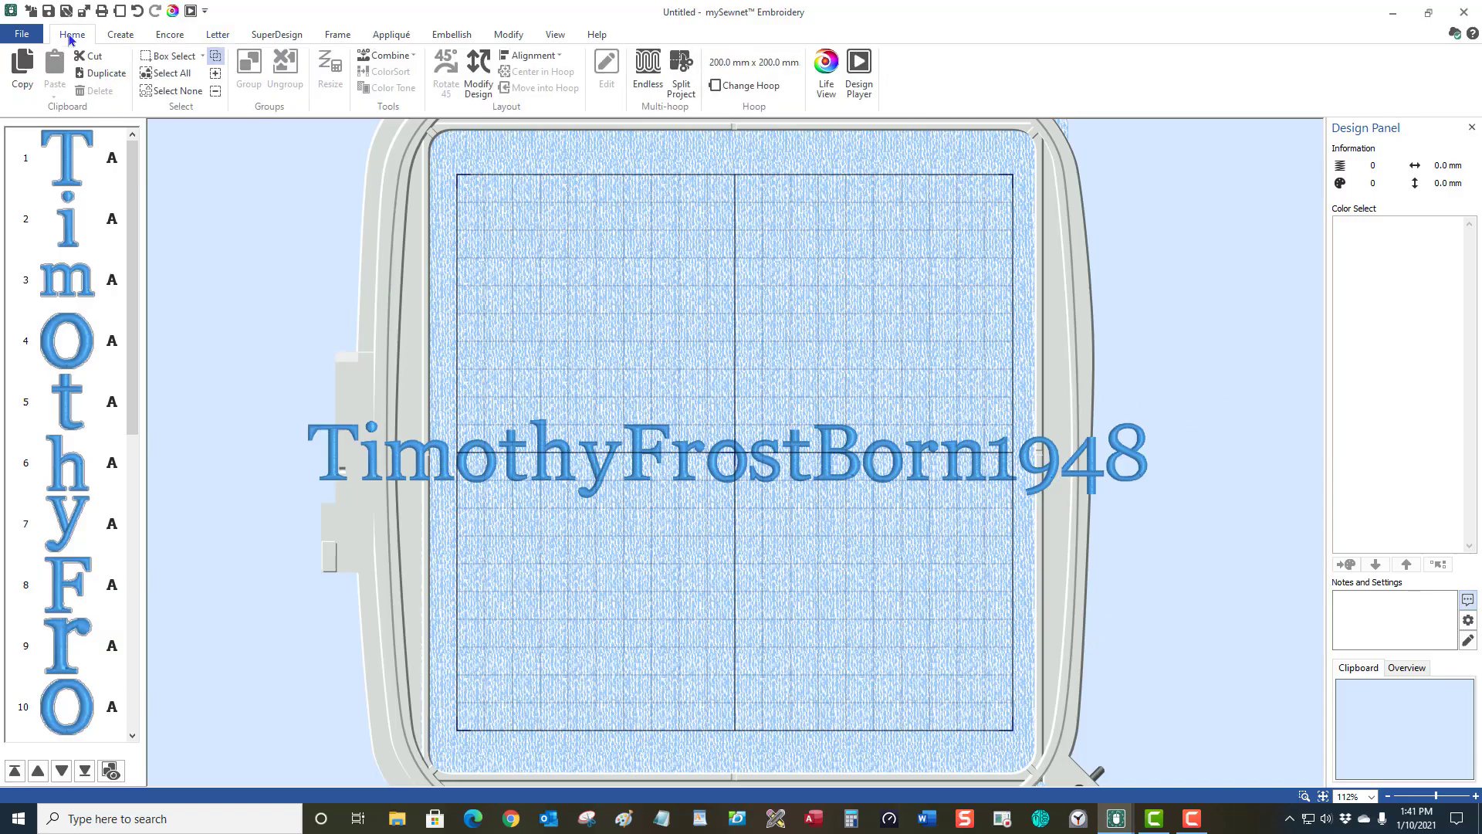
left_click(158, 58)
left_click_drag(267, 341, 1188, 457)
left_click(166, 54)
left_click_drag(306, 331, 1216, 541)
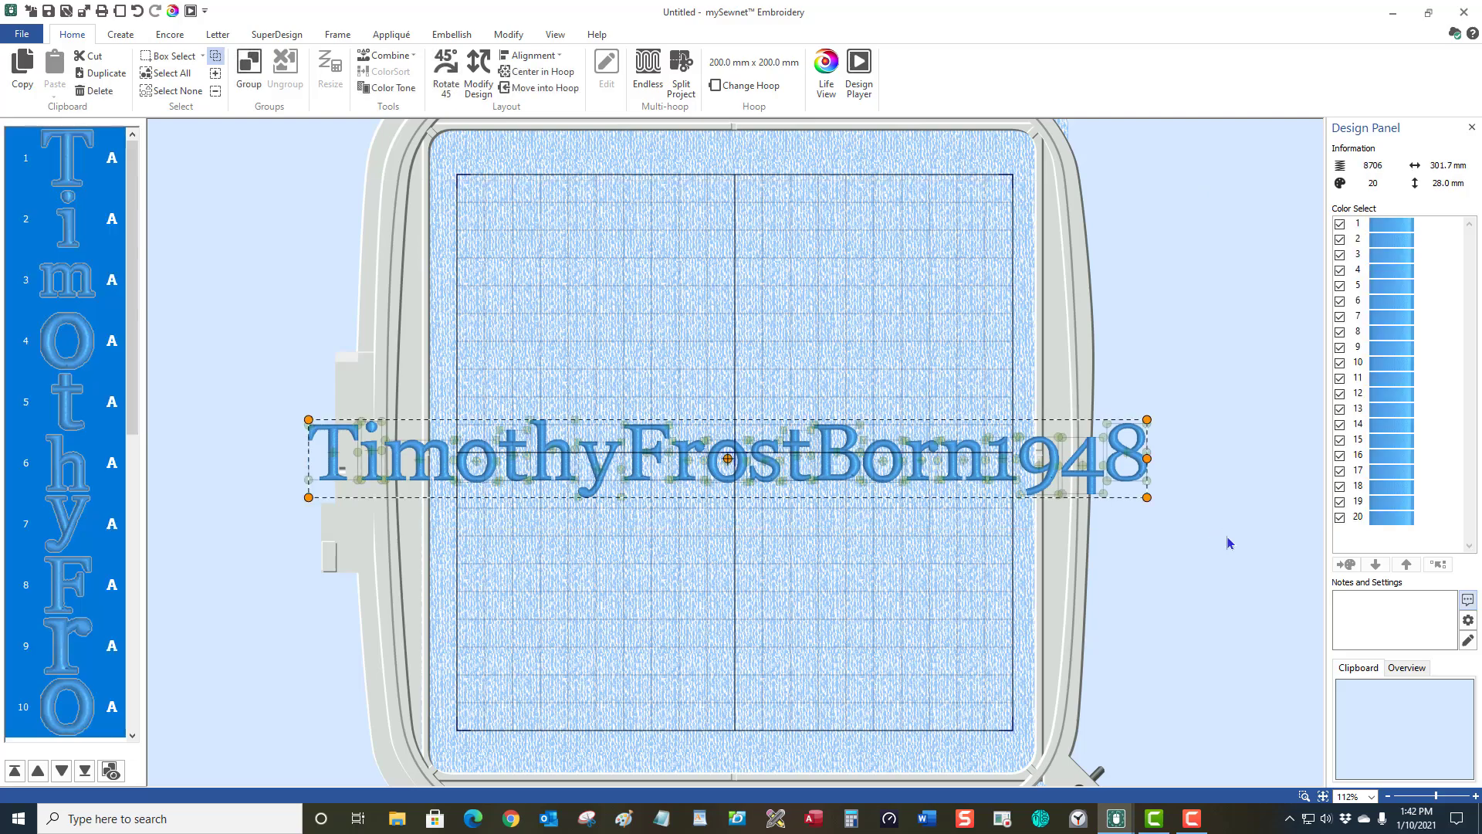
left_click(719, 290)
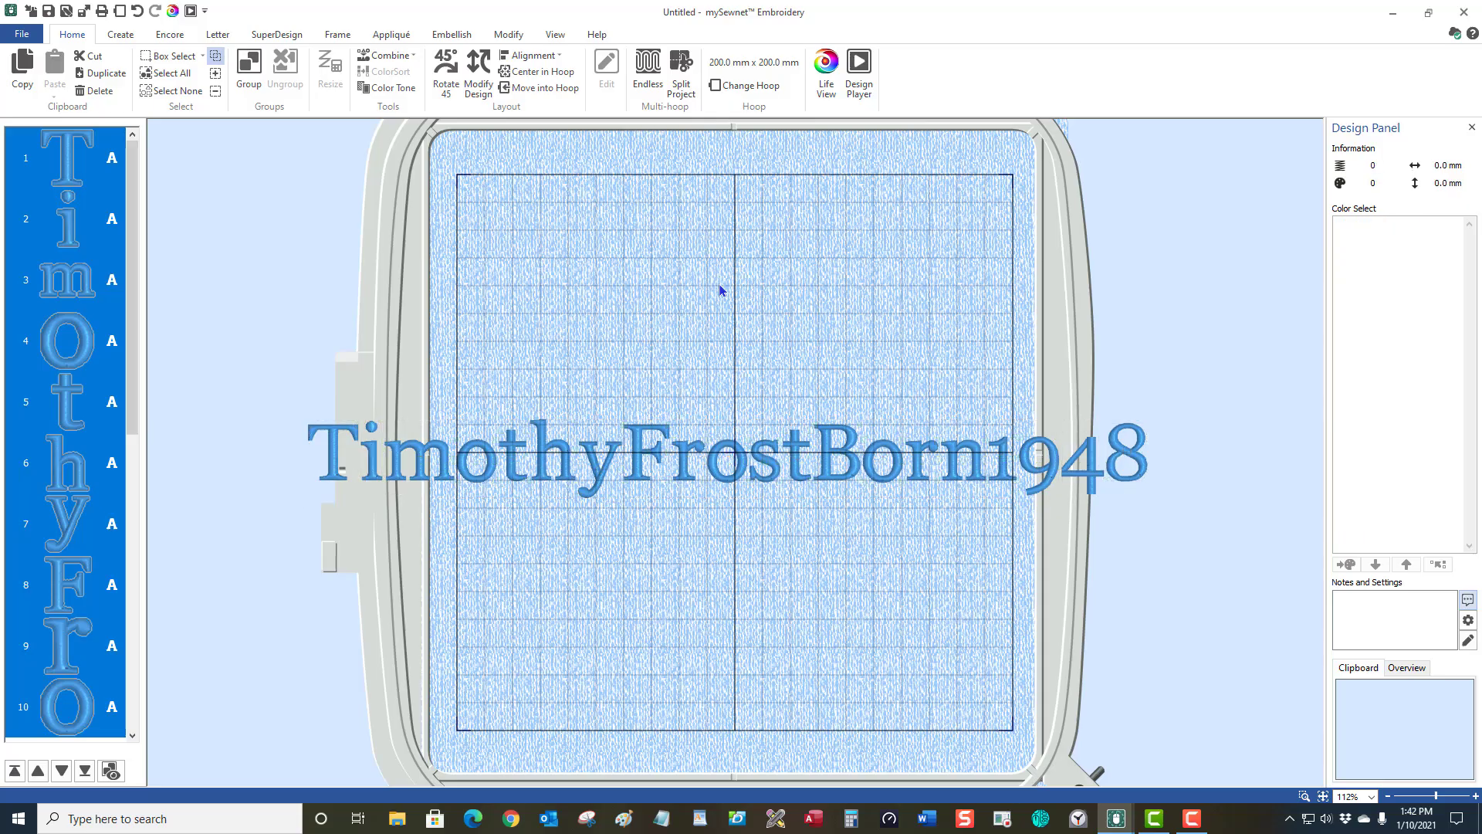
left_click(147, 60)
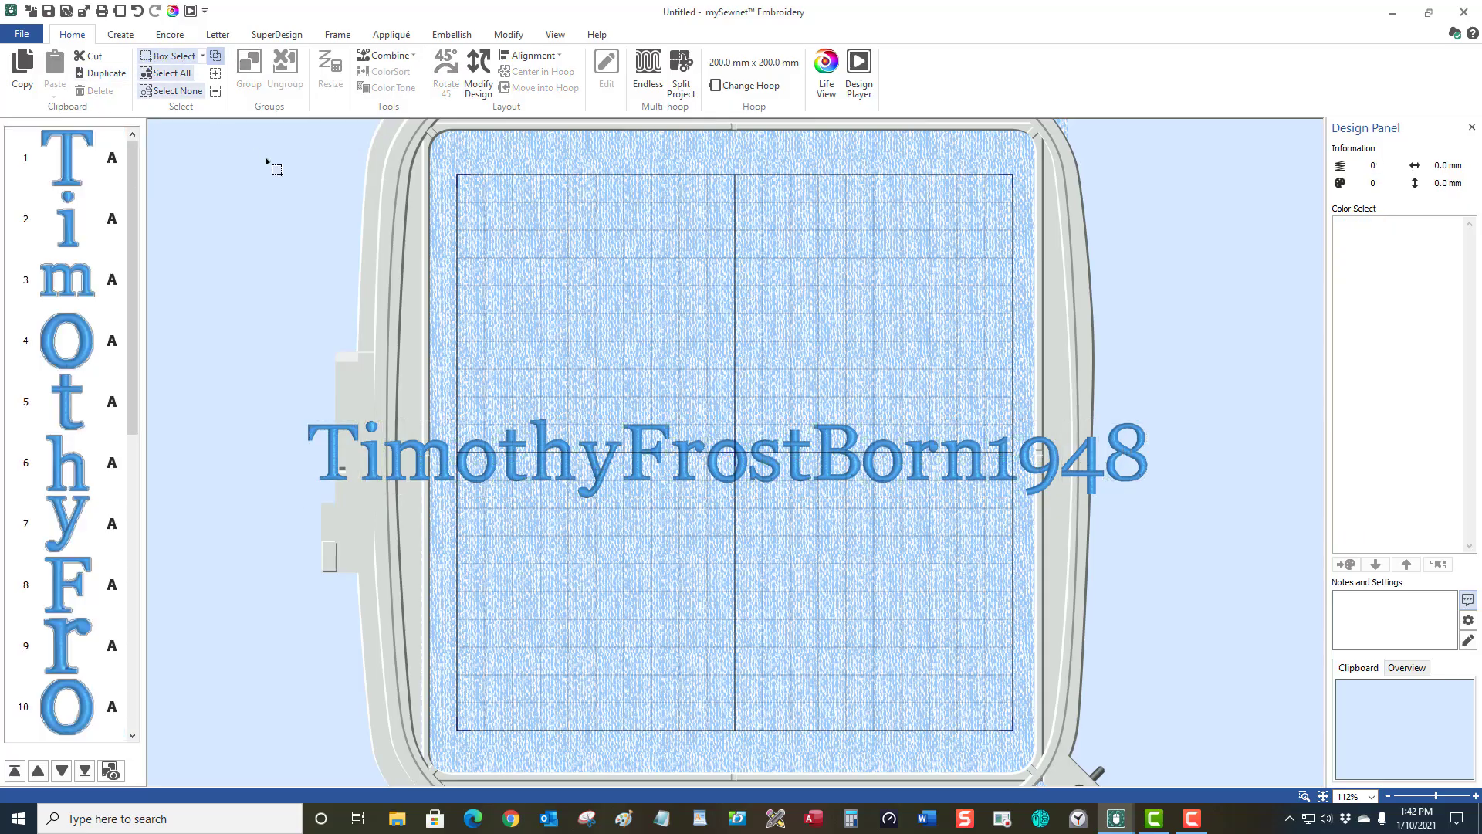
left_click_drag(270, 294, 746, 541)
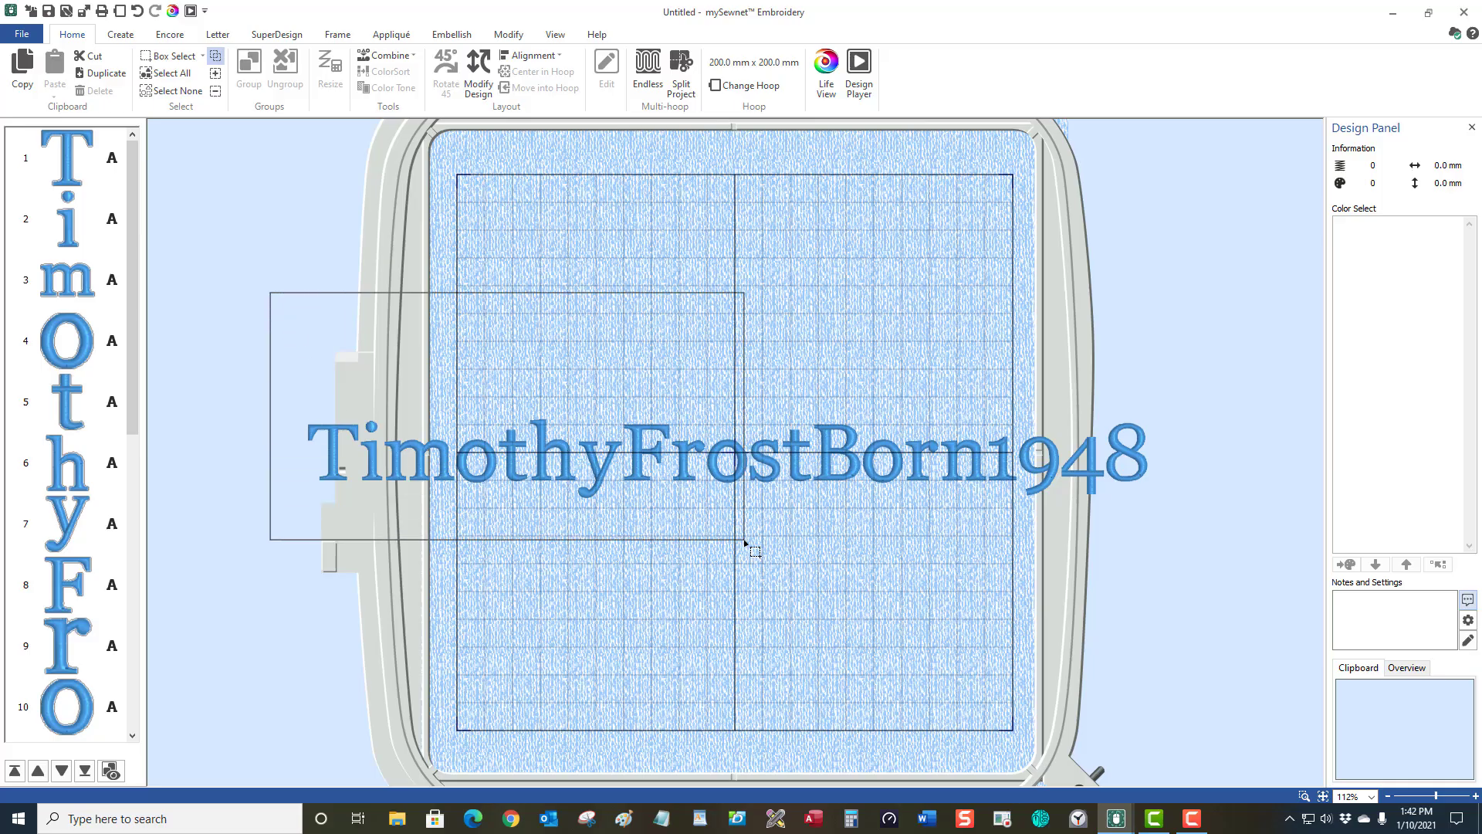
left_click_drag(745, 542, 747, 543)
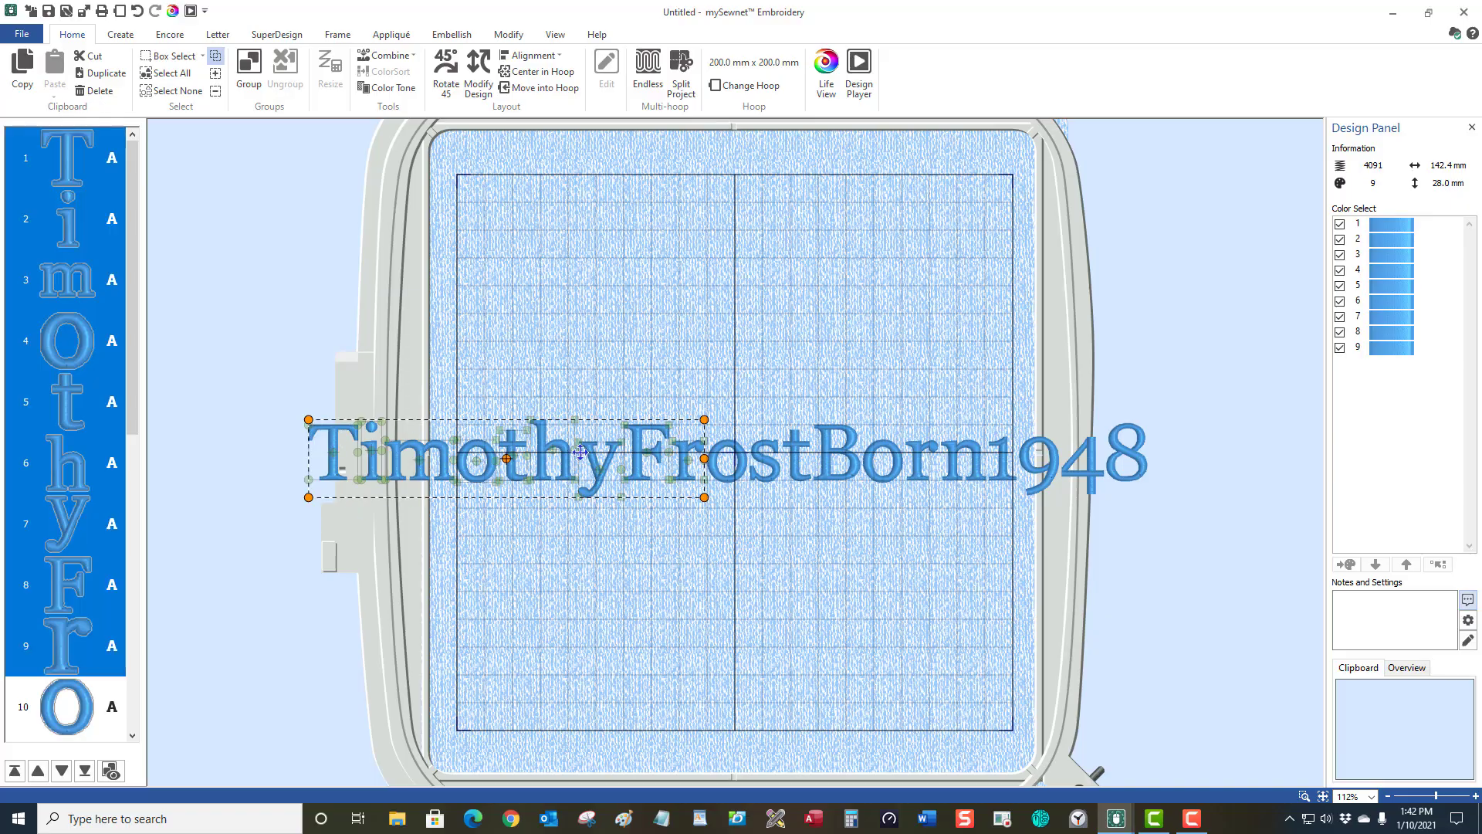
left_click(693, 322)
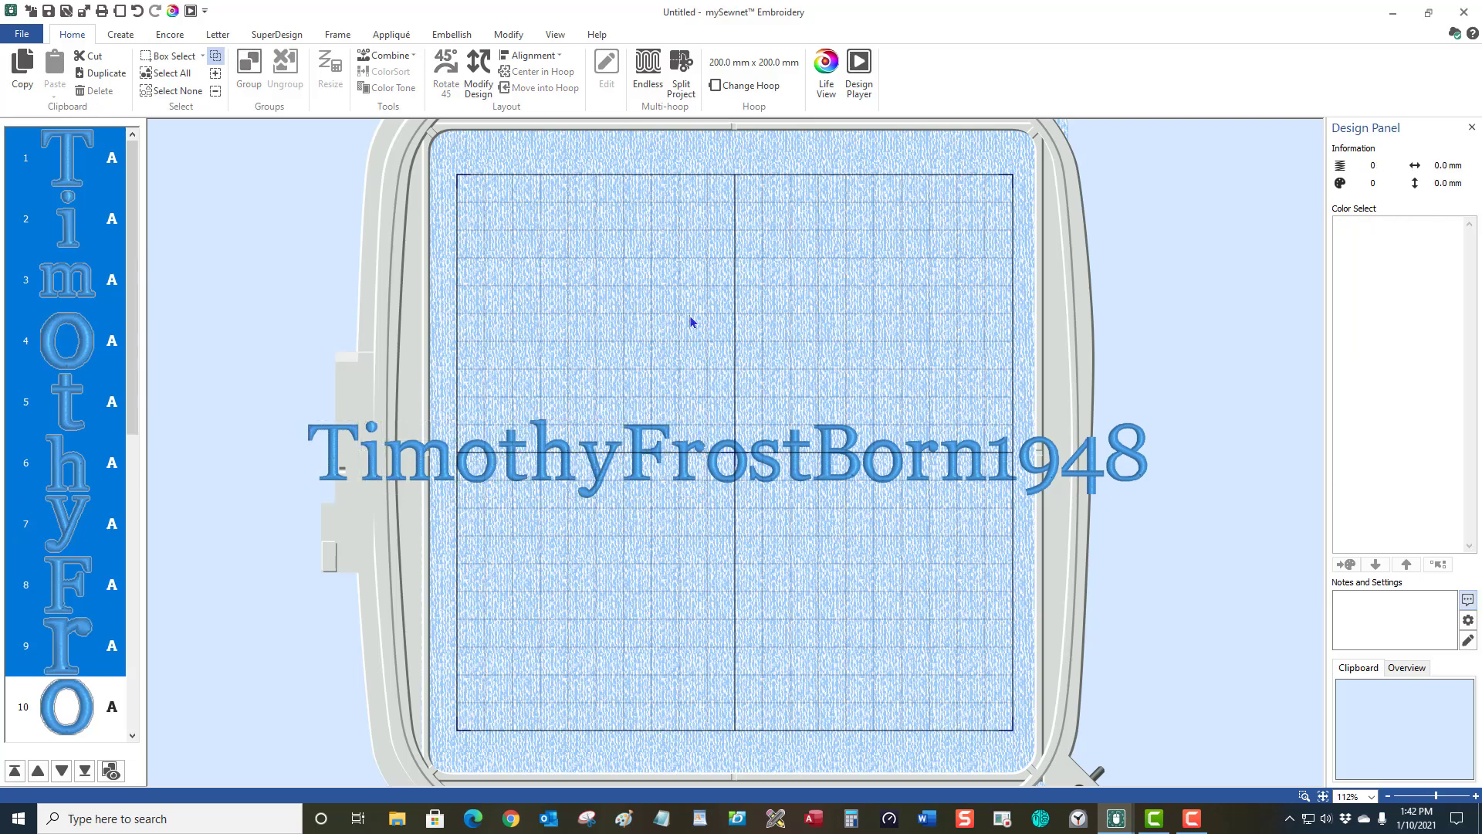
left_click(145, 59)
left_click_drag(289, 361, 630, 465)
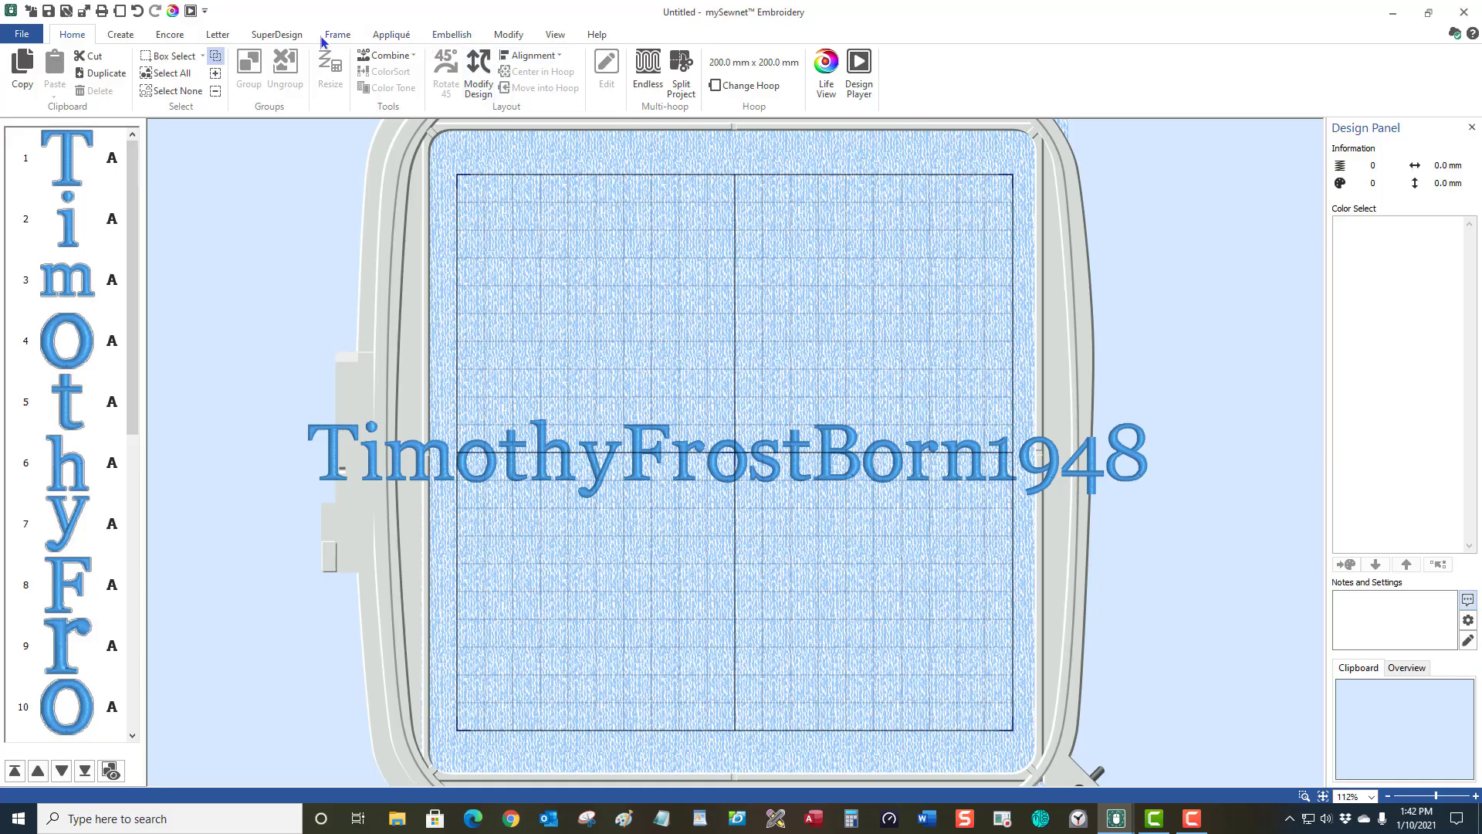
Uncheck Individual in the Letter tab's Shape group and go back to Home.
left_click(220, 35)
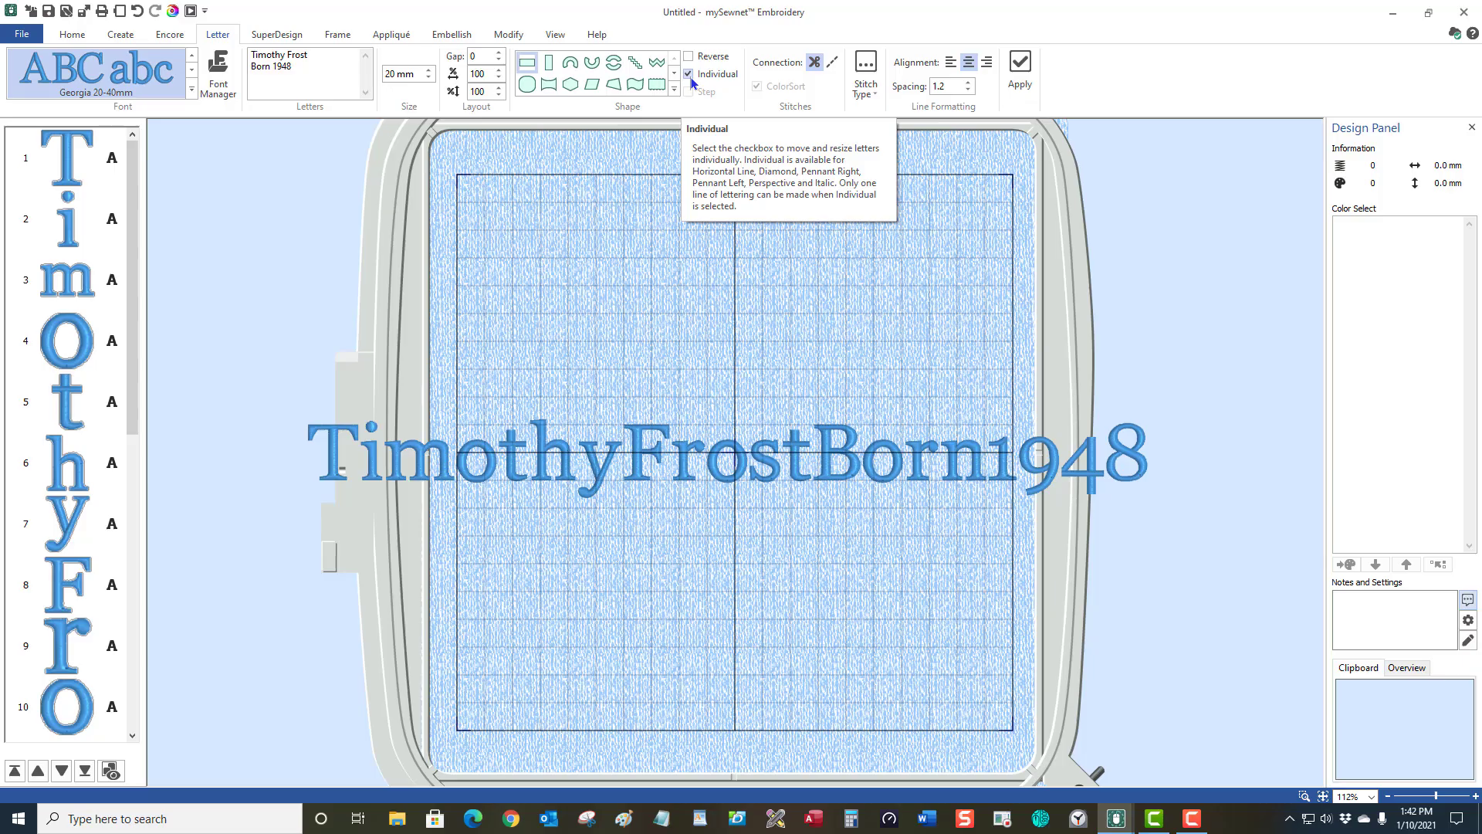
left_click(689, 75)
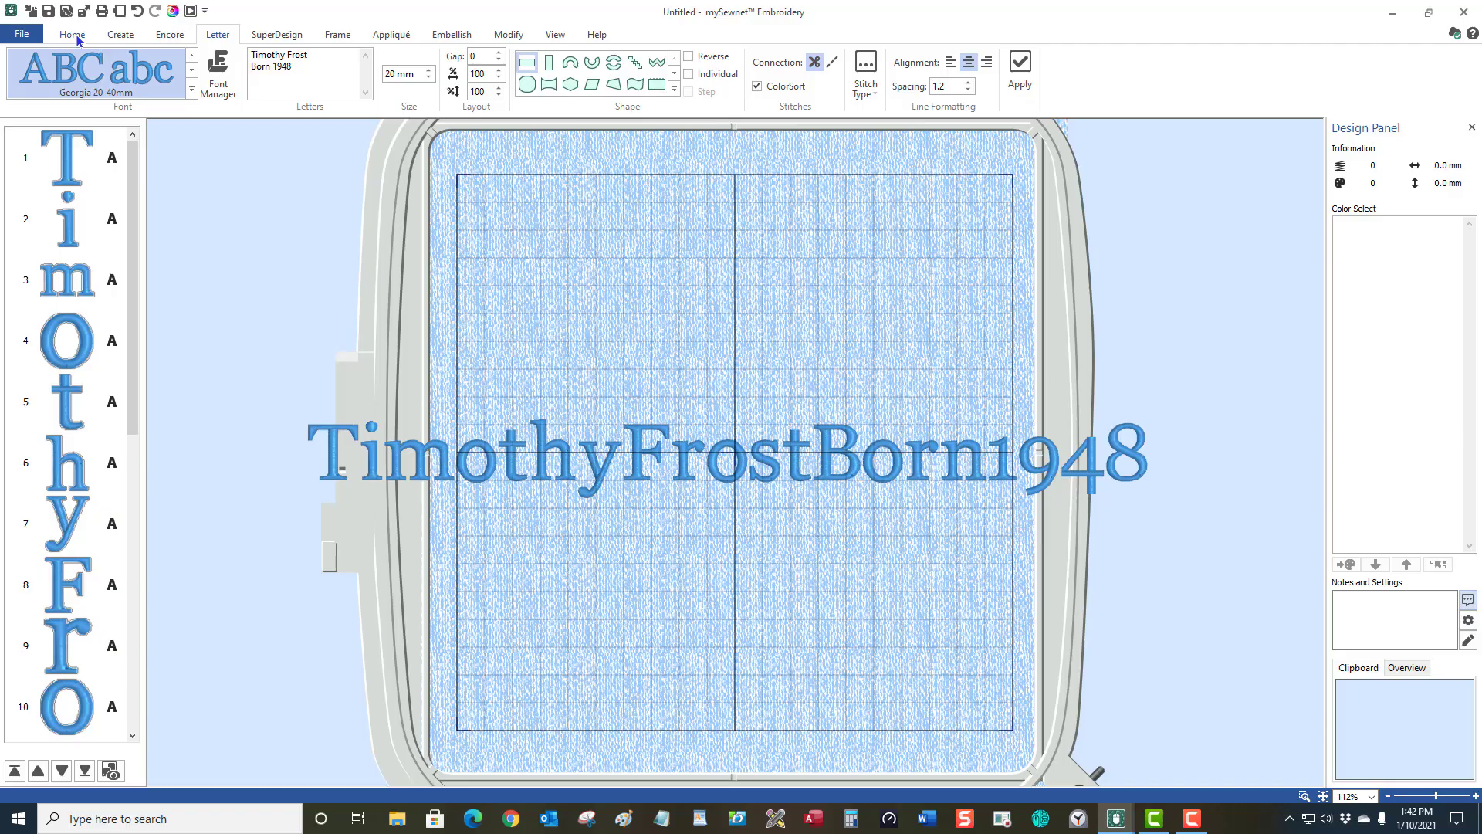
left_click(72, 35)
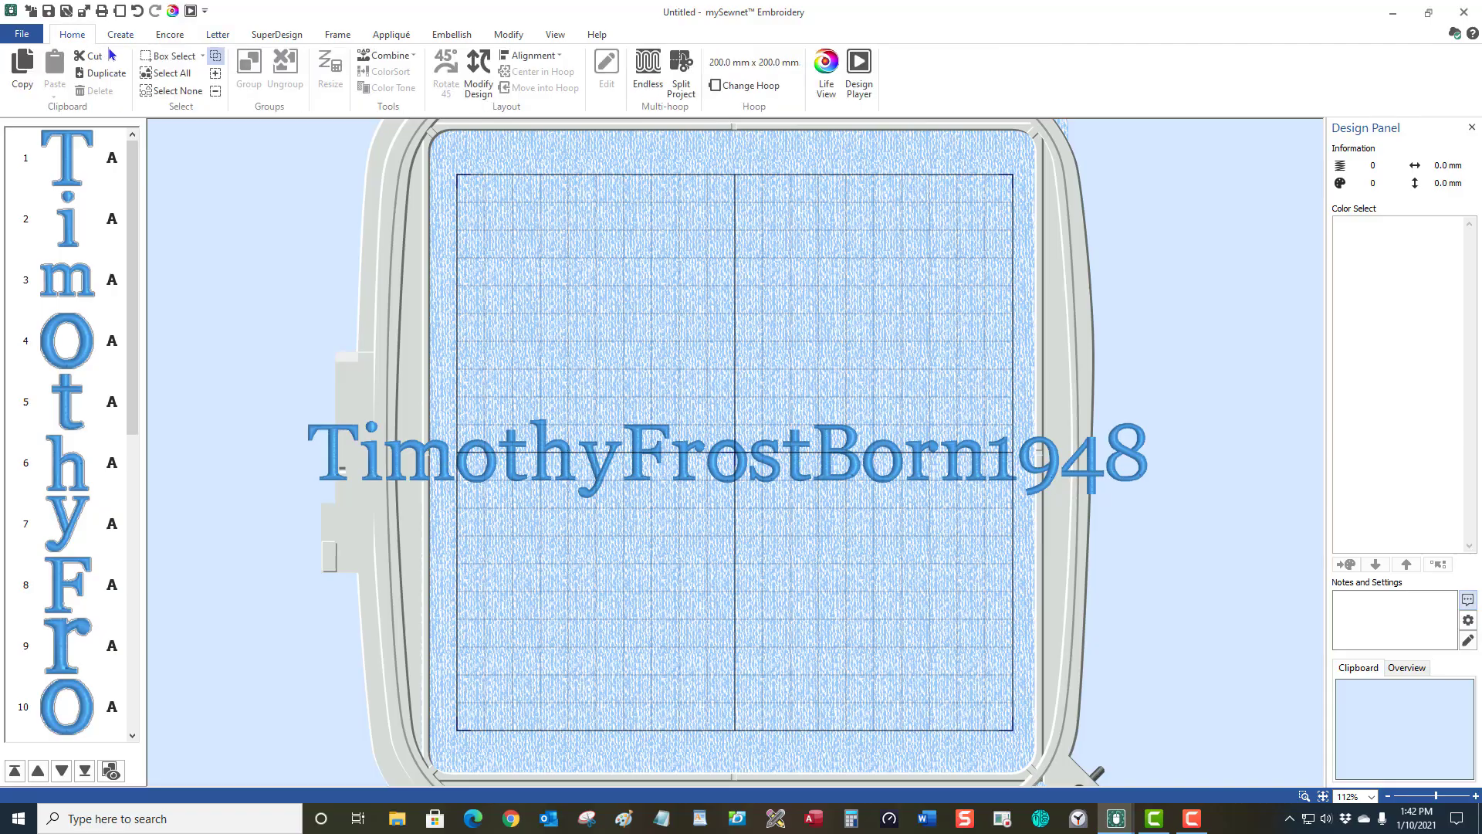
left_click(184, 73)
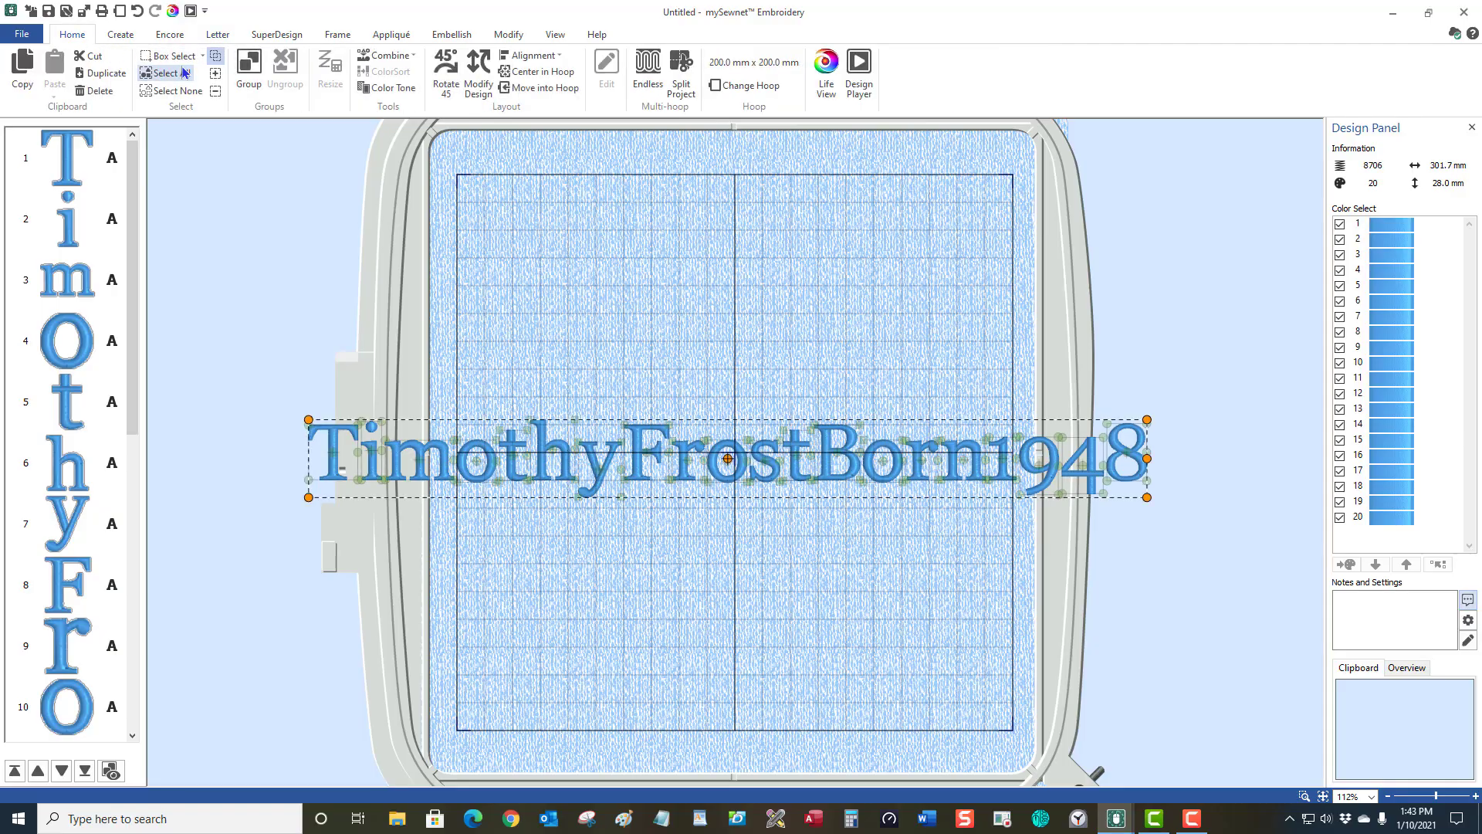
key("Delete")
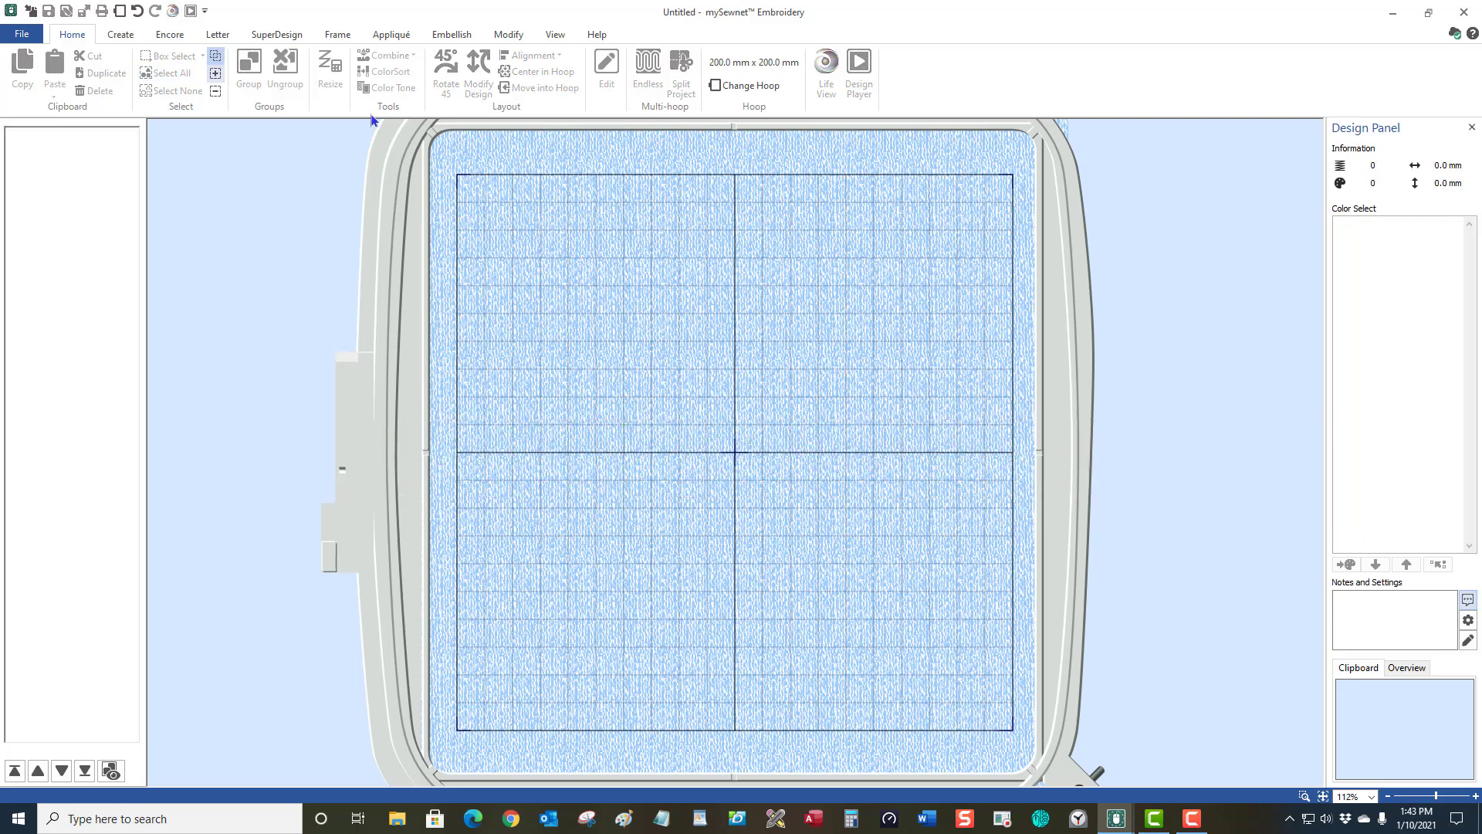
left_click(218, 35)
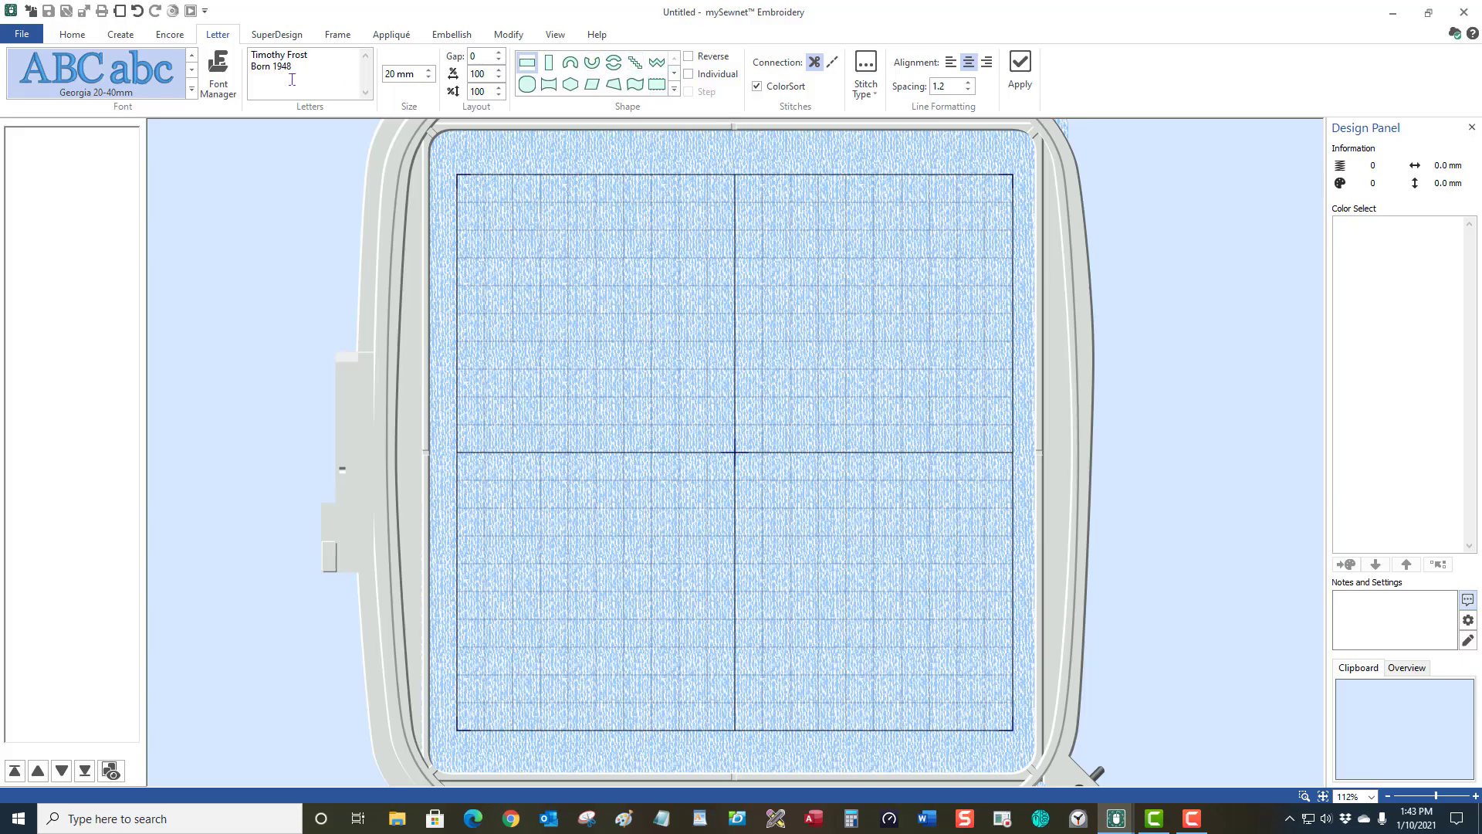
left_click(1020, 61)
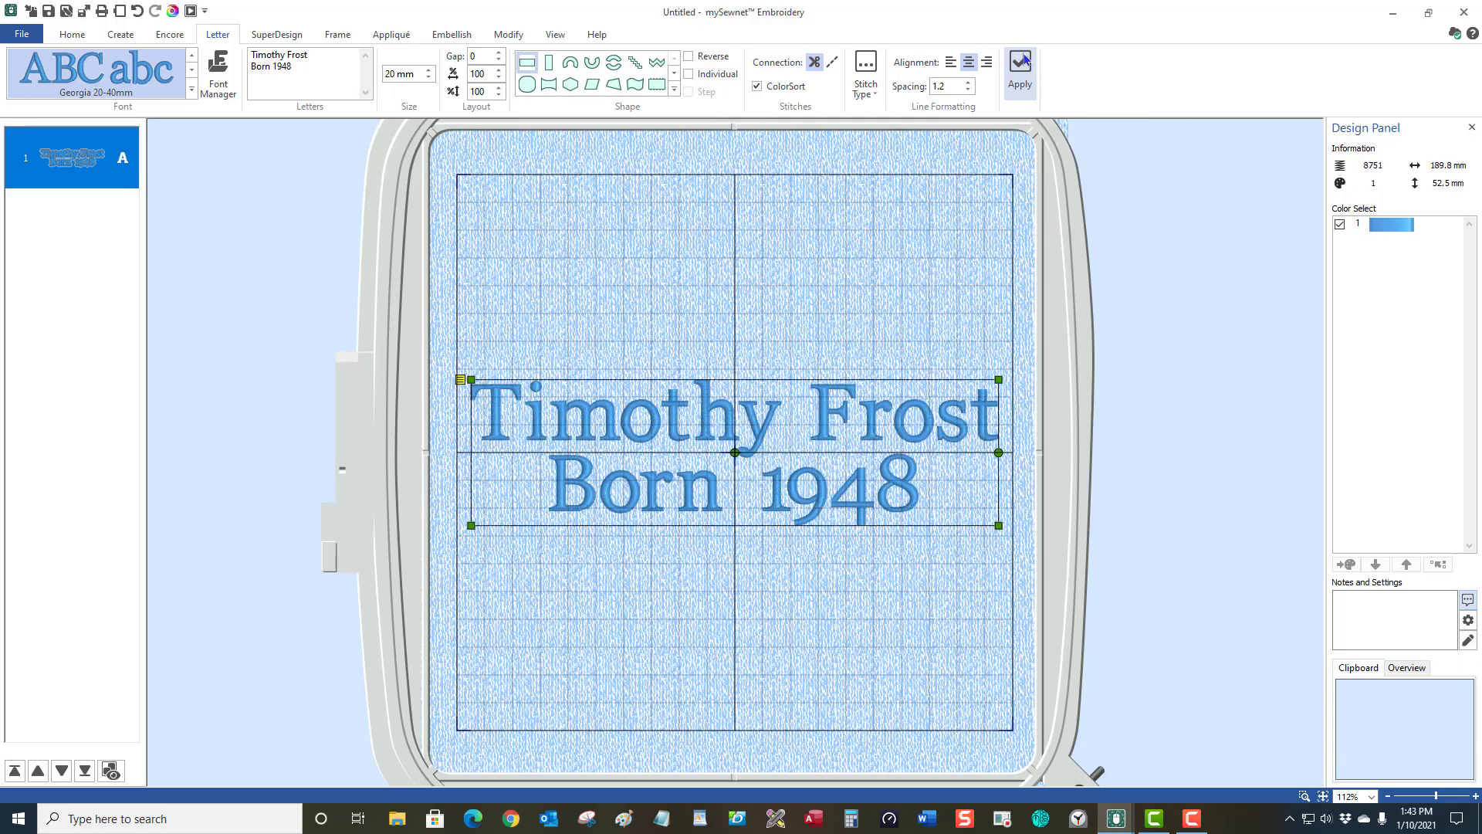
left_click(768, 564)
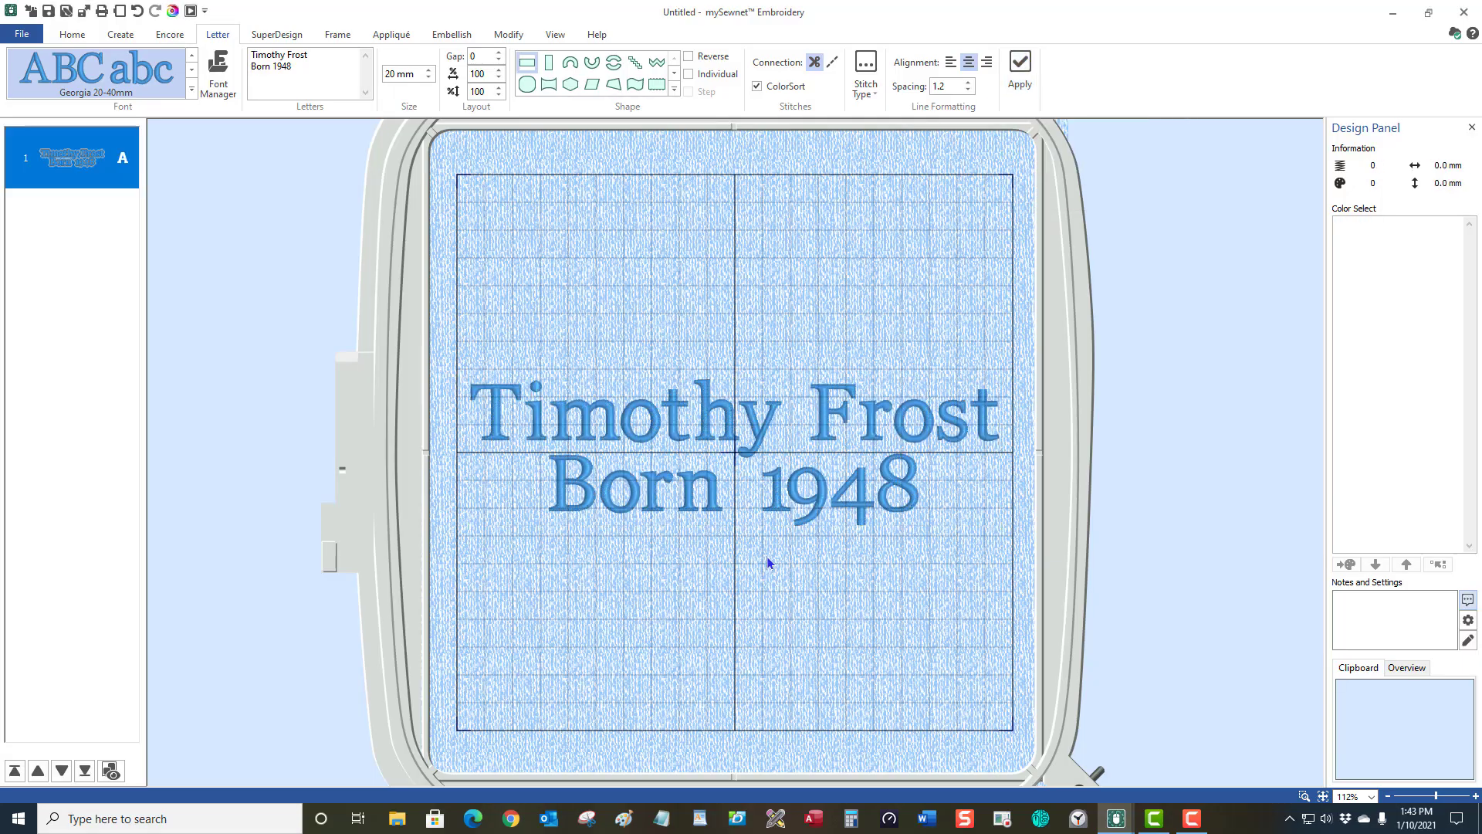
left_click(749, 458)
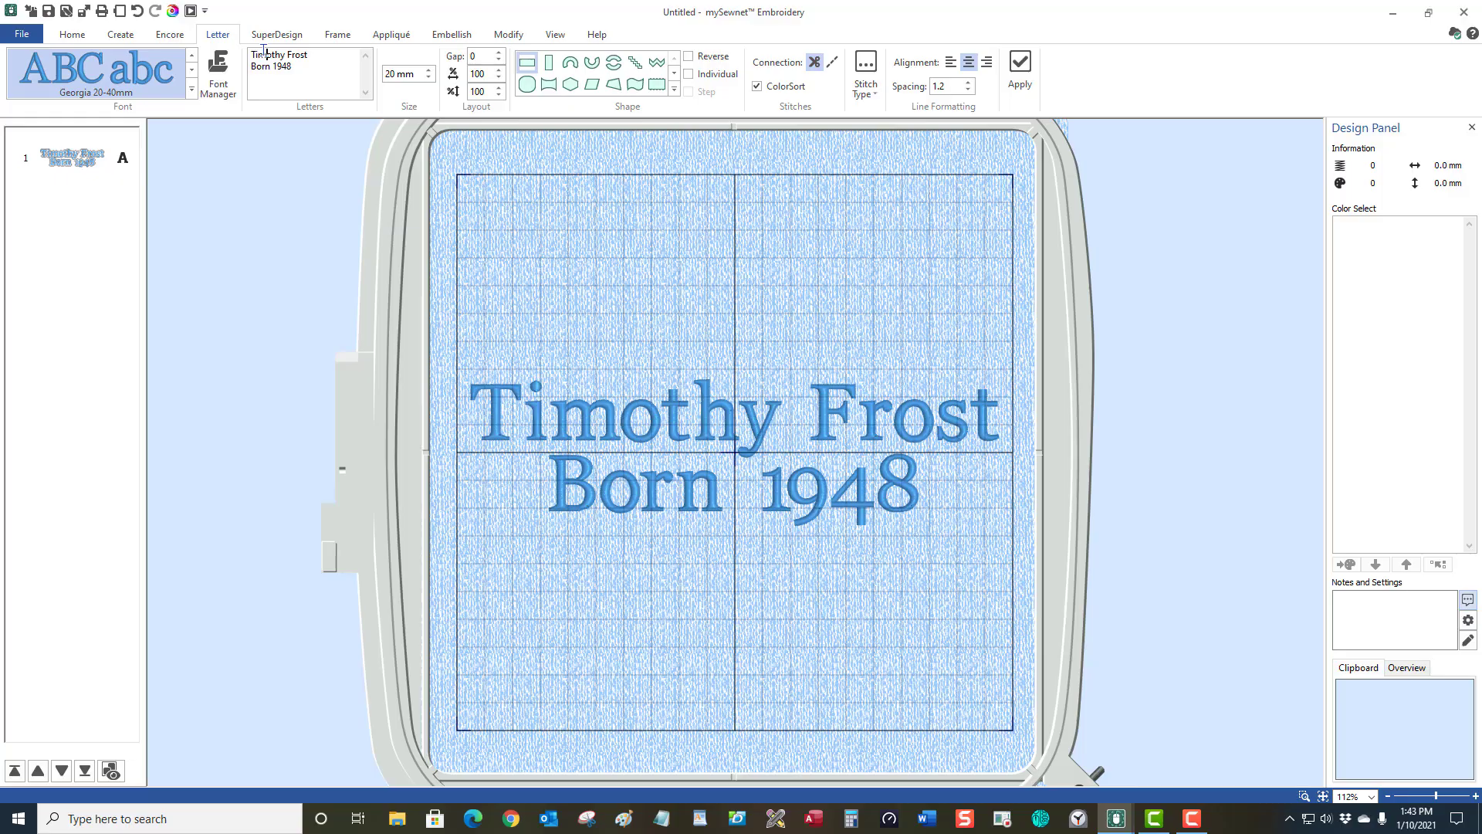
left_click(266, 54)
double_click(283, 54)
key("Delete")
left_click(248, 59)
key("BackSpace")
key("BackSpace")
key("BackSpace")
left_click(1031, 68)
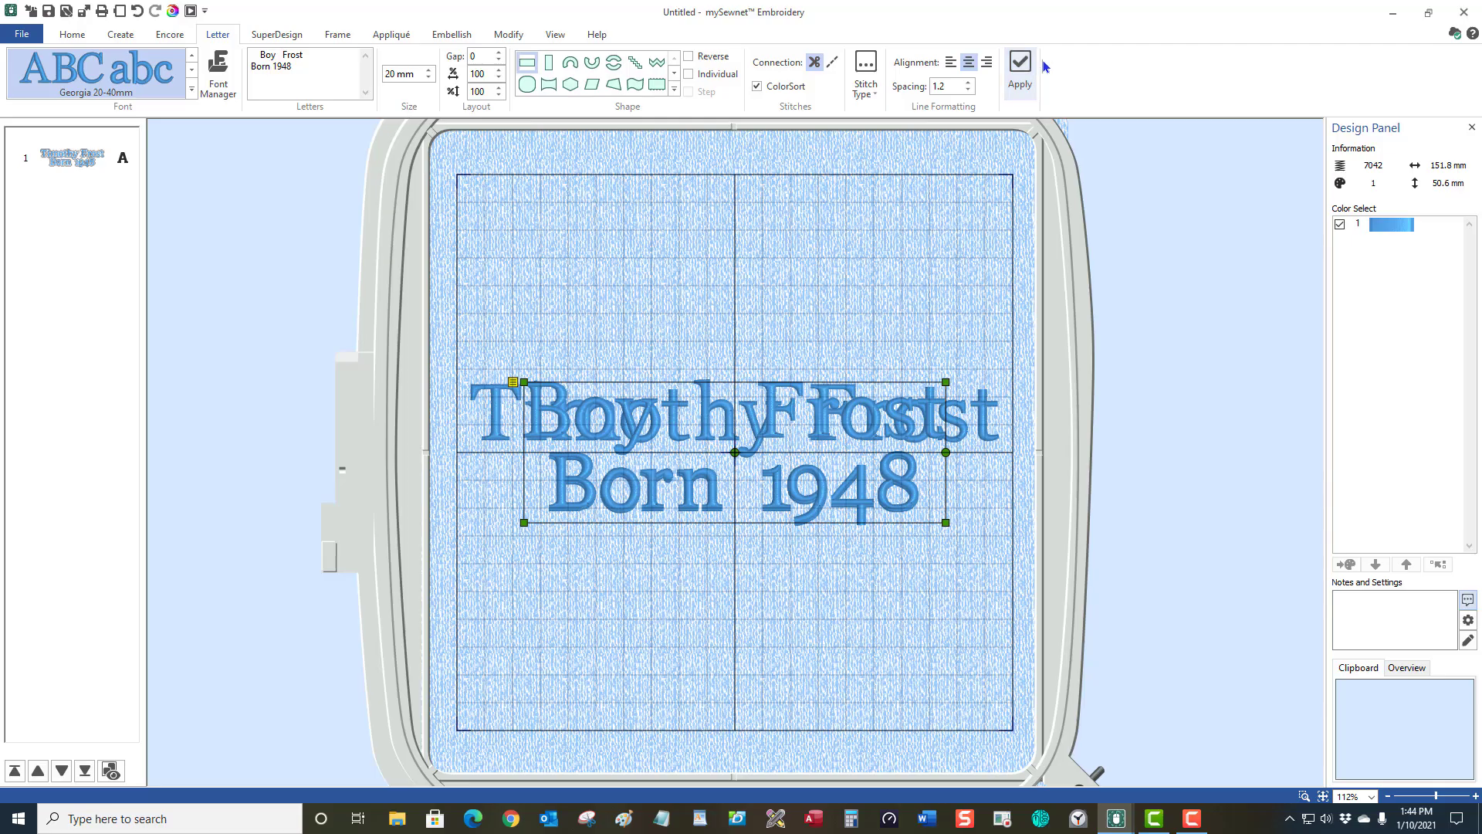
left_click_drag(813, 468, 814, 639)
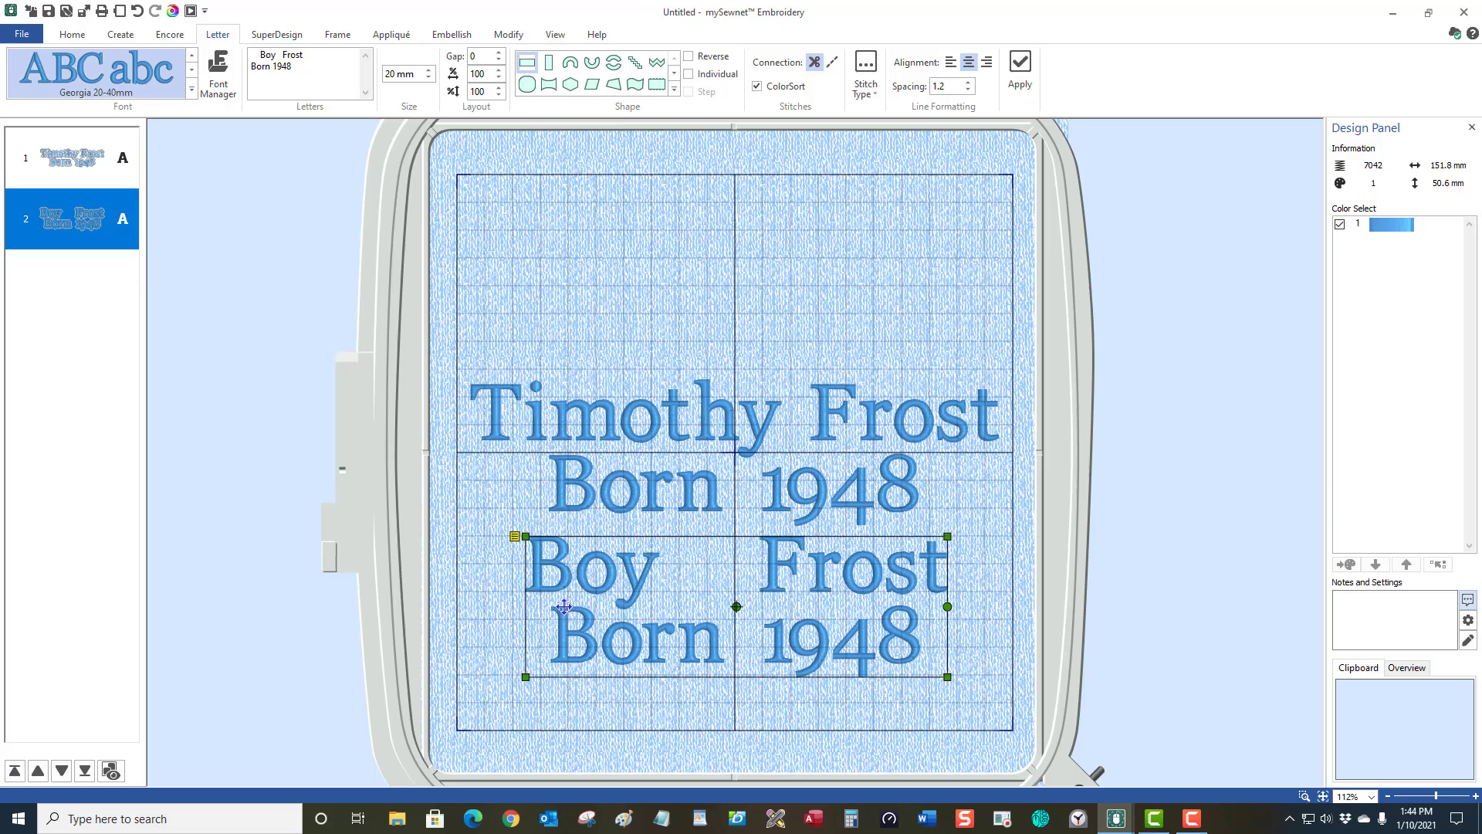
left_click(265, 58)
key("Delete")
key("Delete")
left_click(1019, 66)
type("y")
left_click(1019, 66)
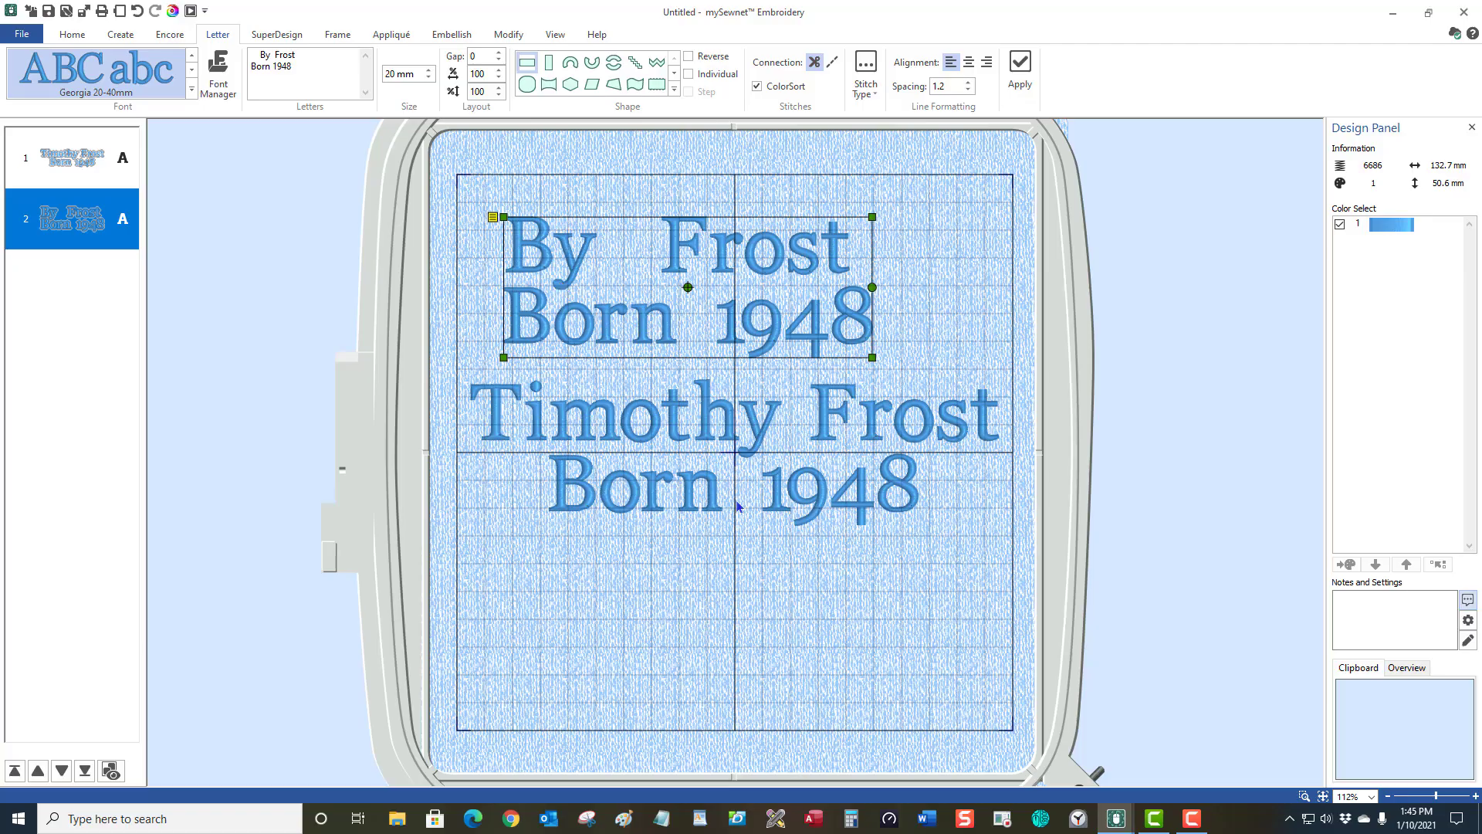
left_click(731, 439)
key("Delete")
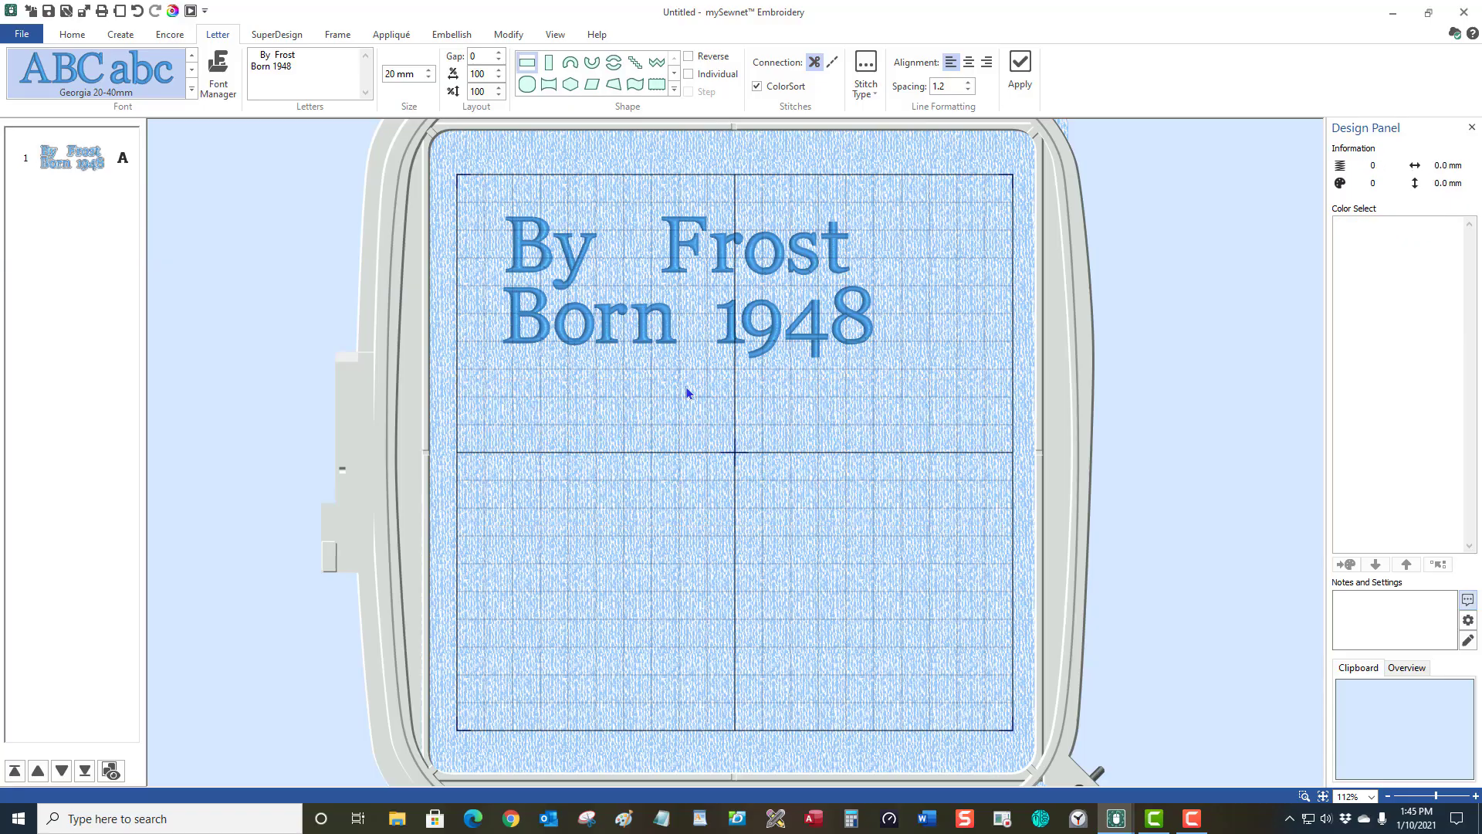
left_click(762, 262)
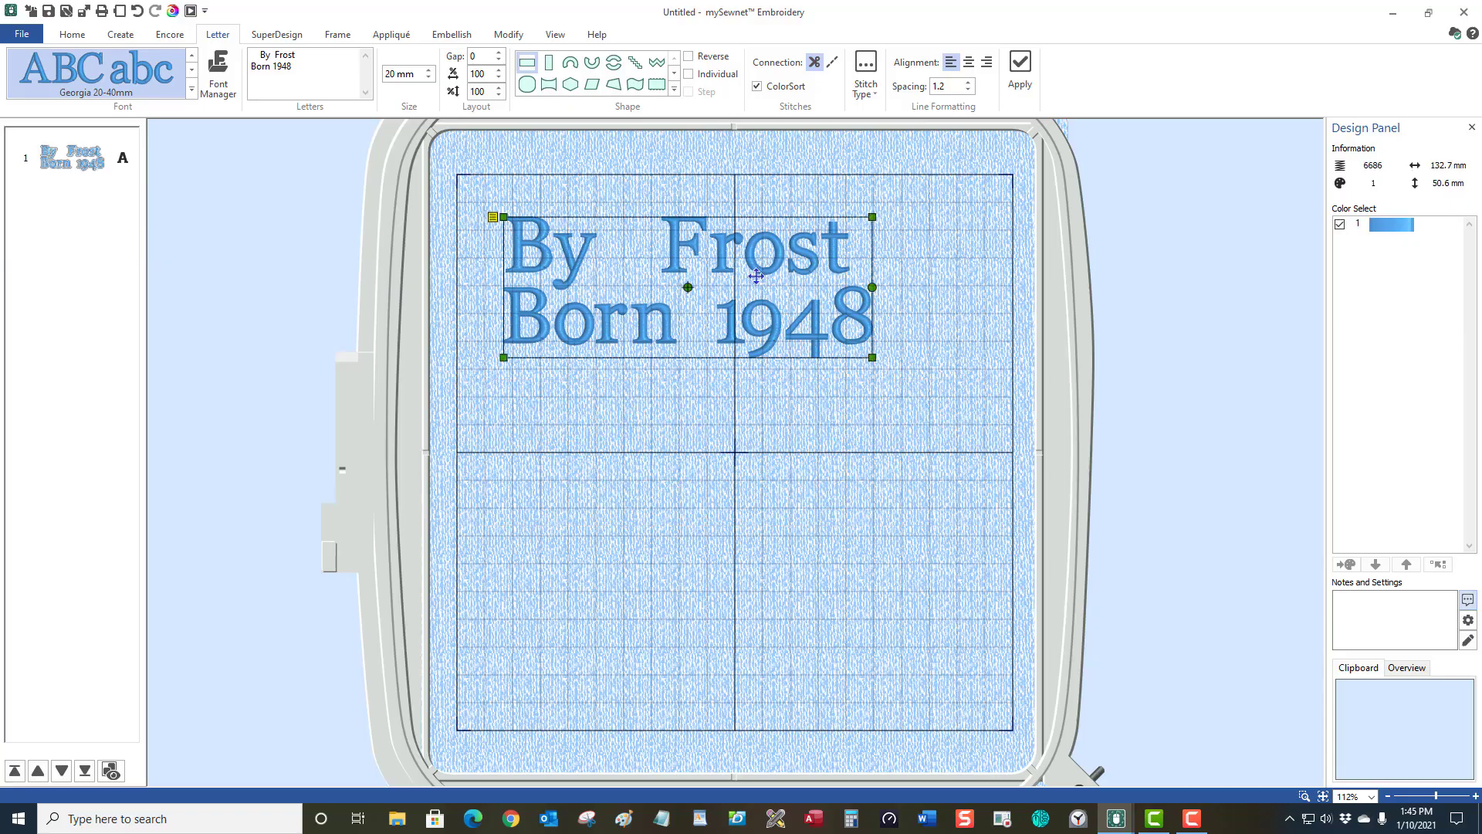
left_click_drag(755, 274, 773, 327)
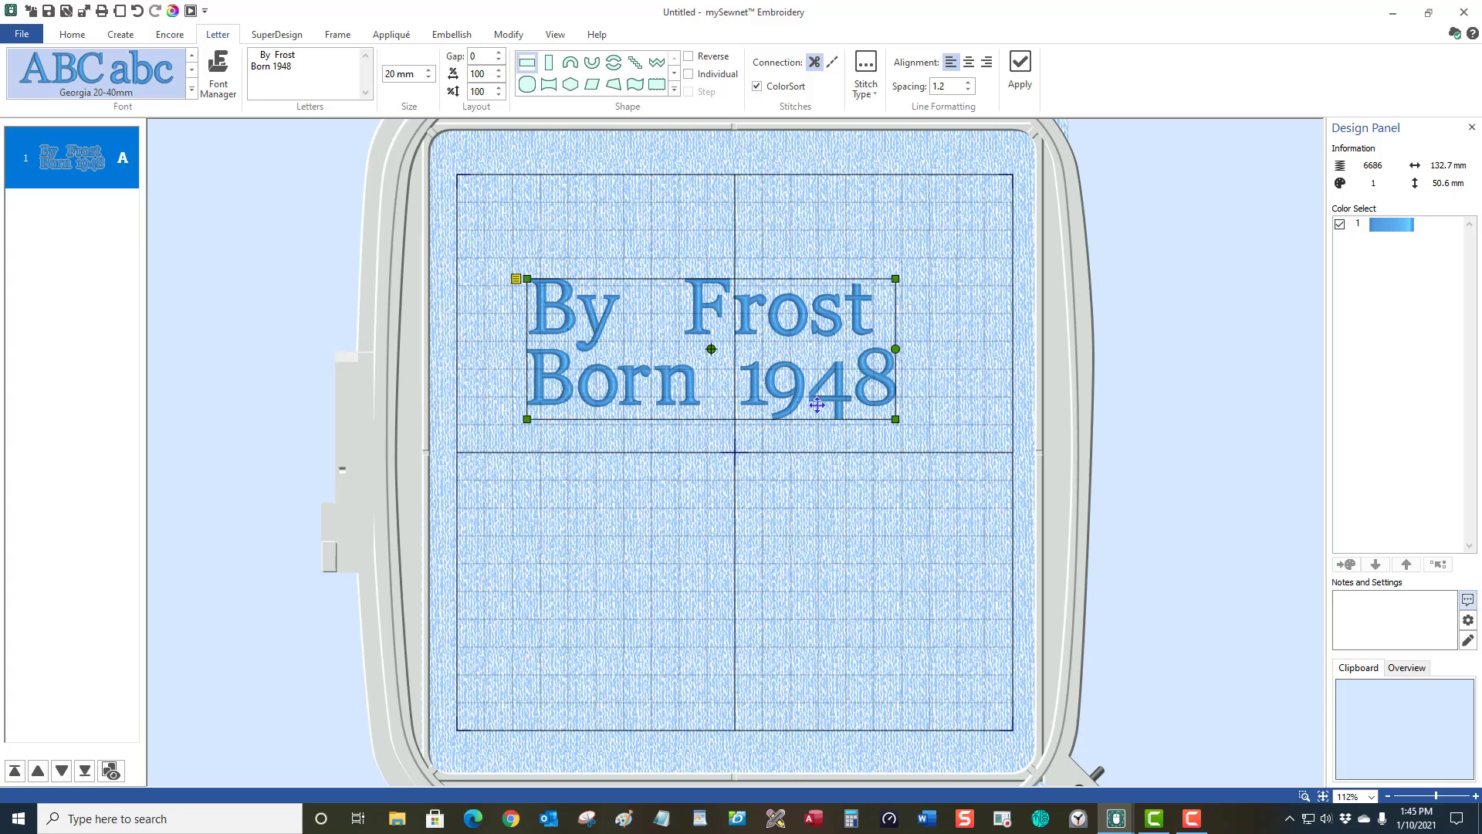
right_click(782, 357)
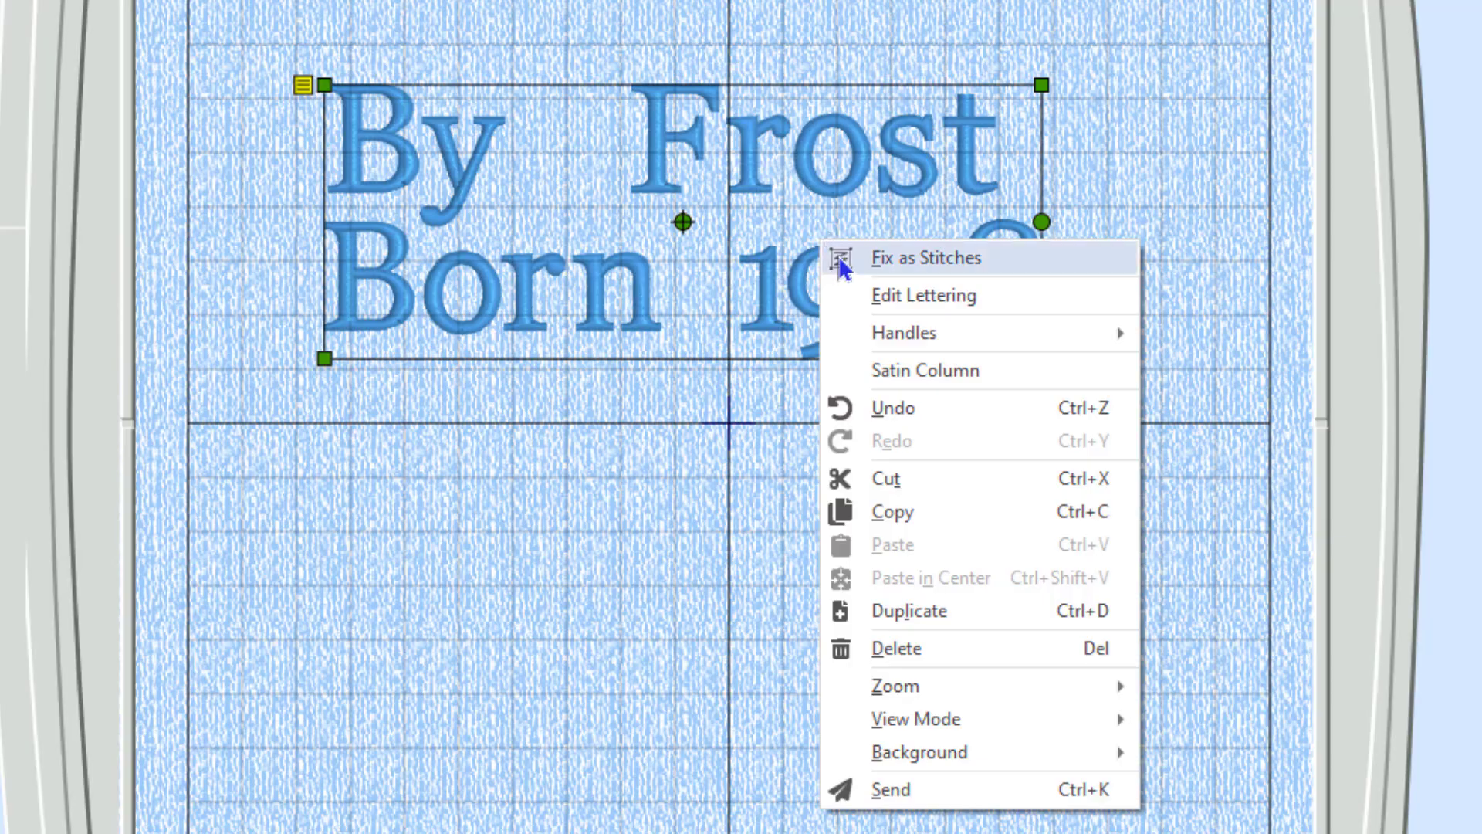
left_click(962, 303)
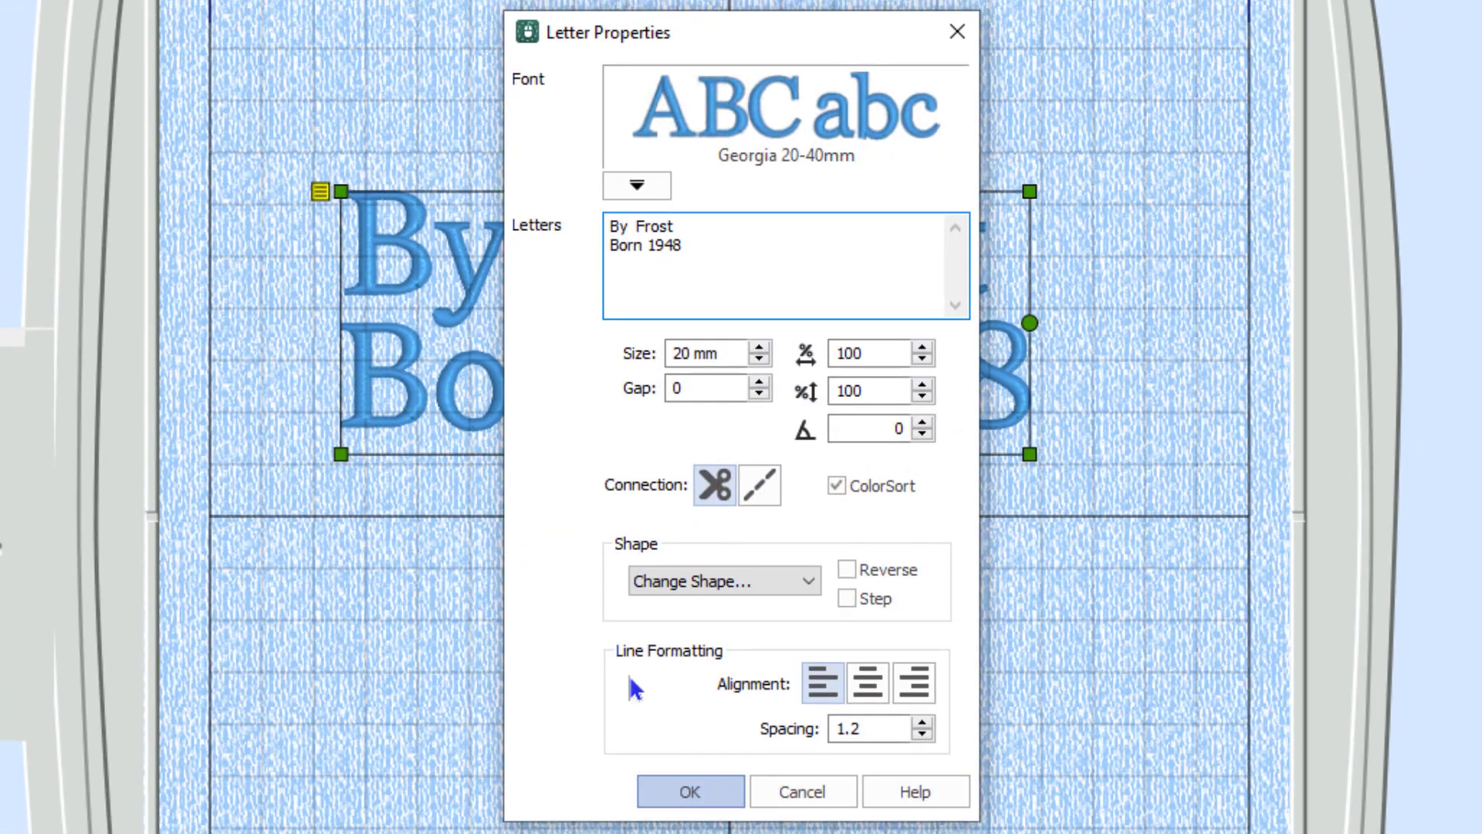
left_click(631, 227)
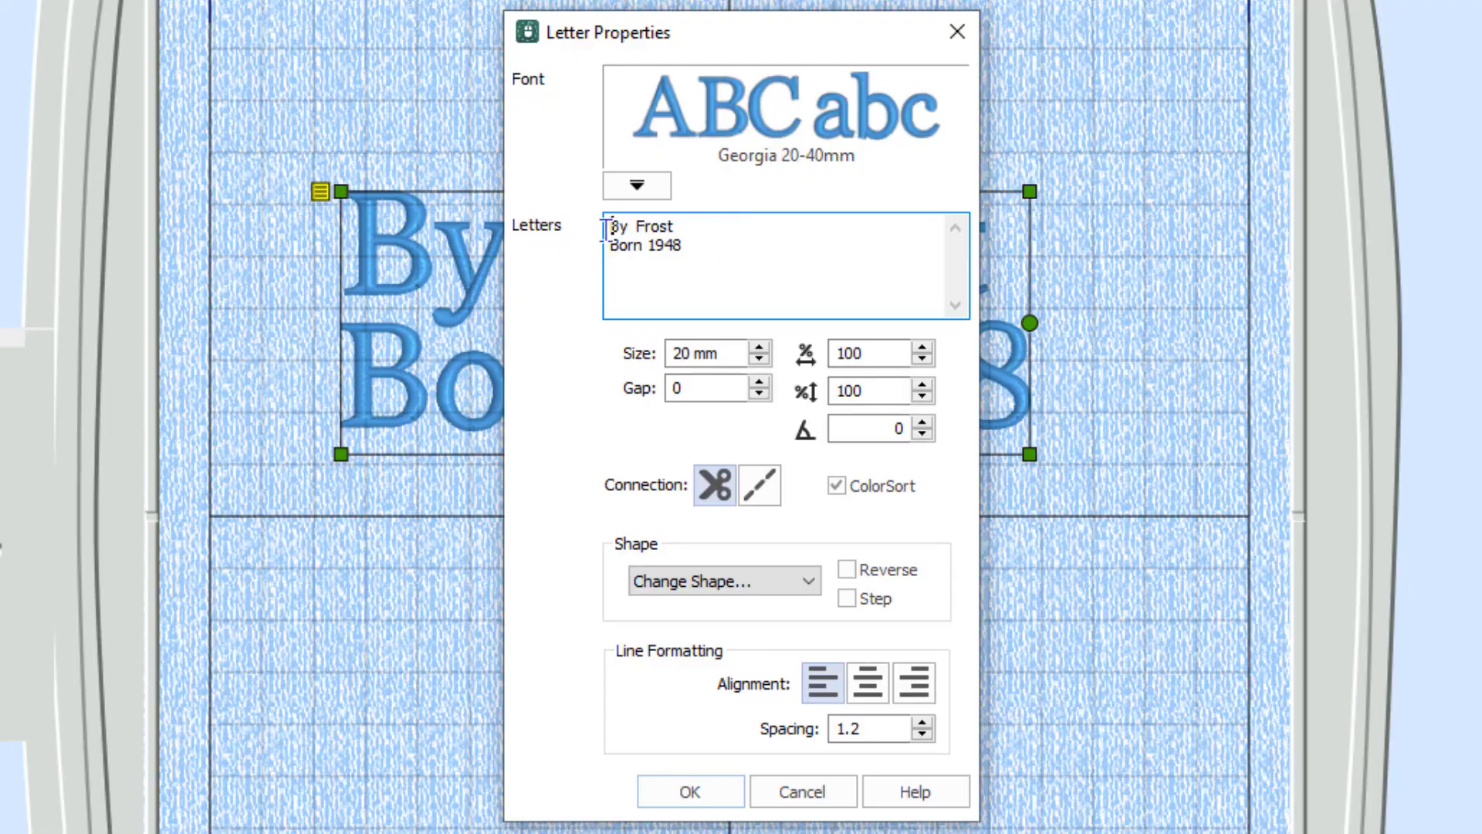
left_click(870, 682)
left_click(691, 793)
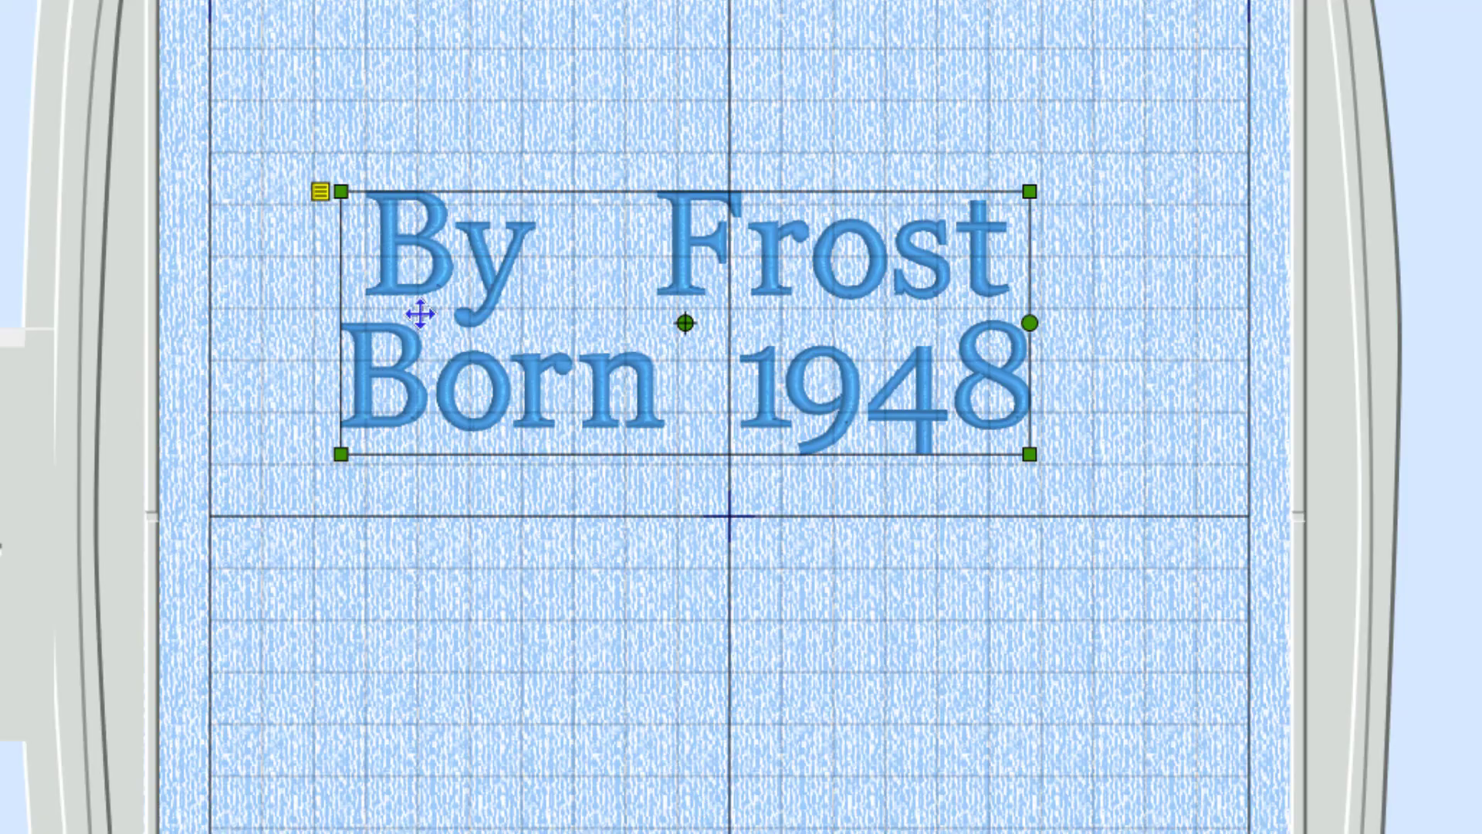
Preview a letter gap of 50 in Letter Properties, then undo it with Ctrl+Z.
right_click(624, 299)
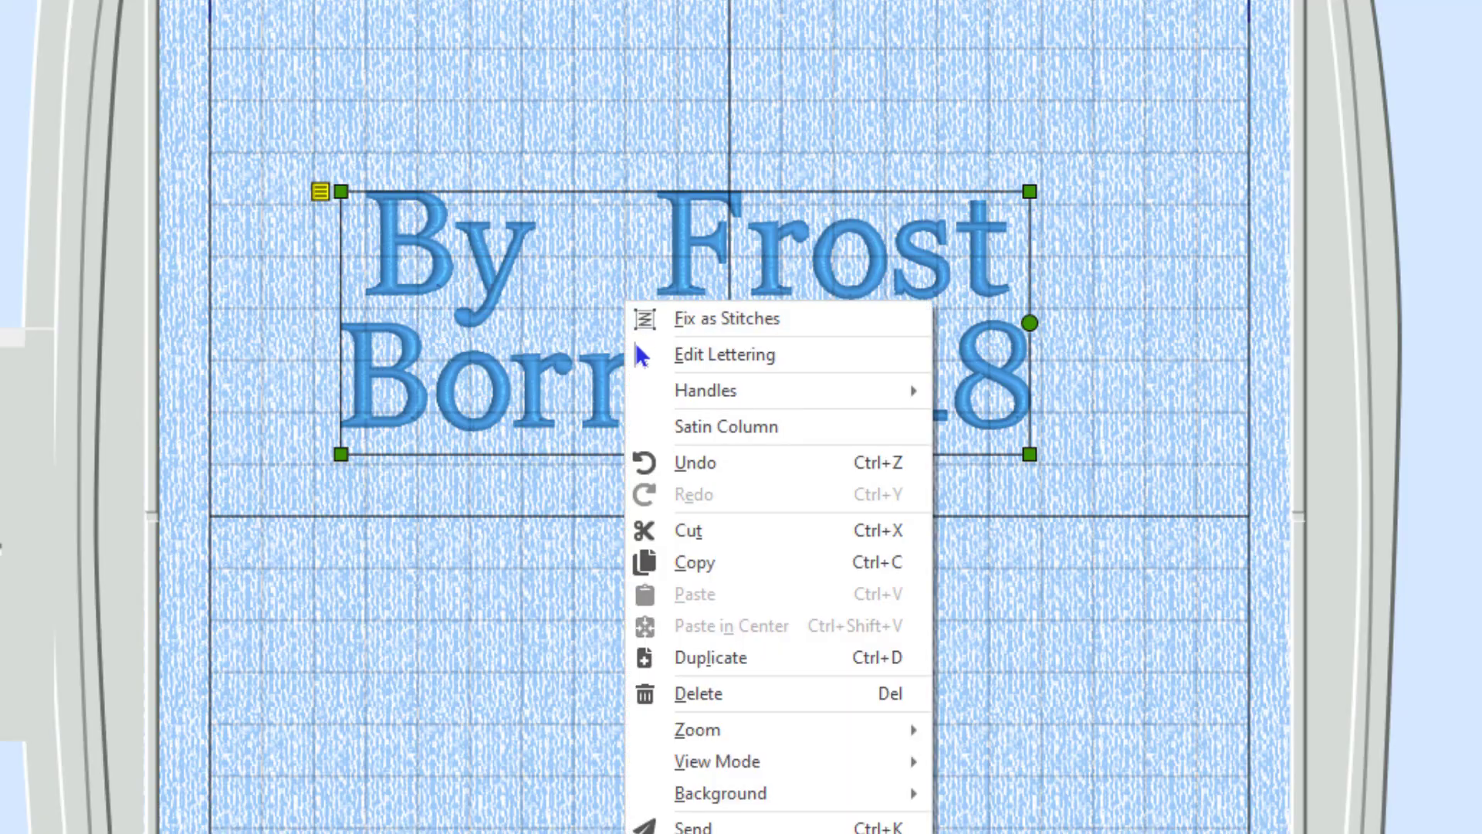
mouse_move(672, 392)
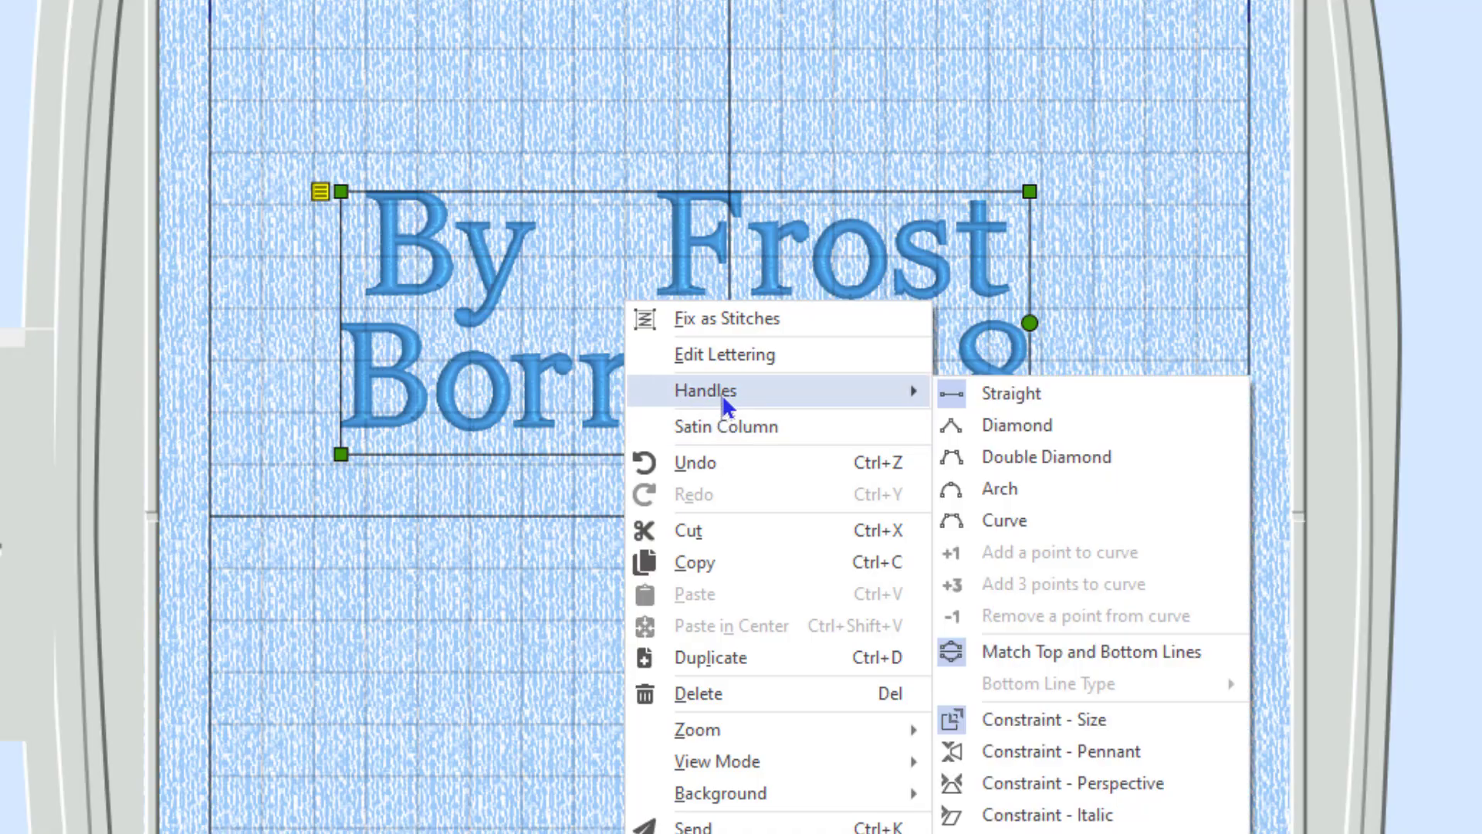
left_click(733, 368)
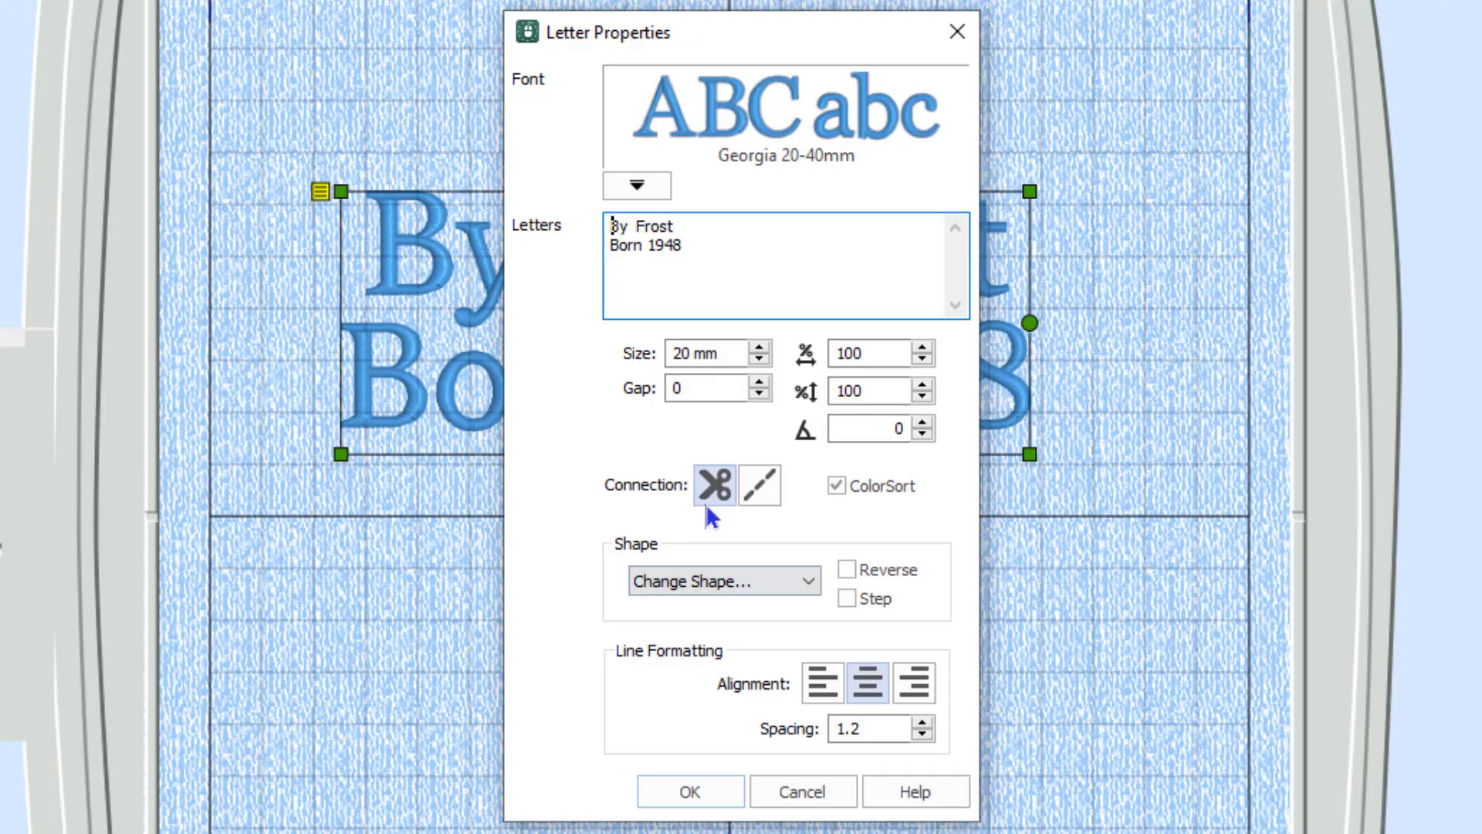
left_click(713, 388)
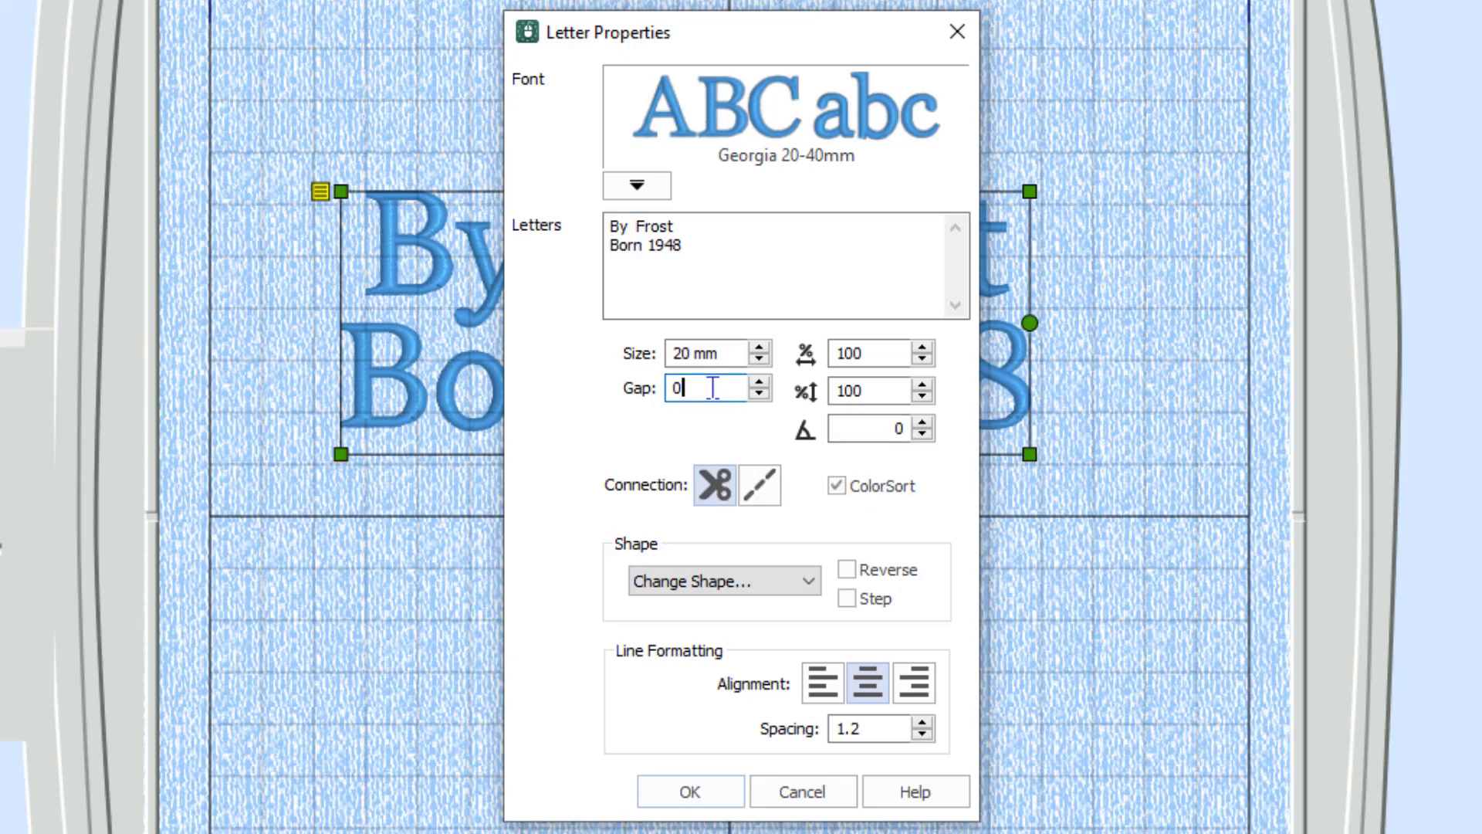
left_click_drag(699, 387, 666, 390)
type("500")
key("BackSpace")
left_click_drag(854, 33, 1401, 23)
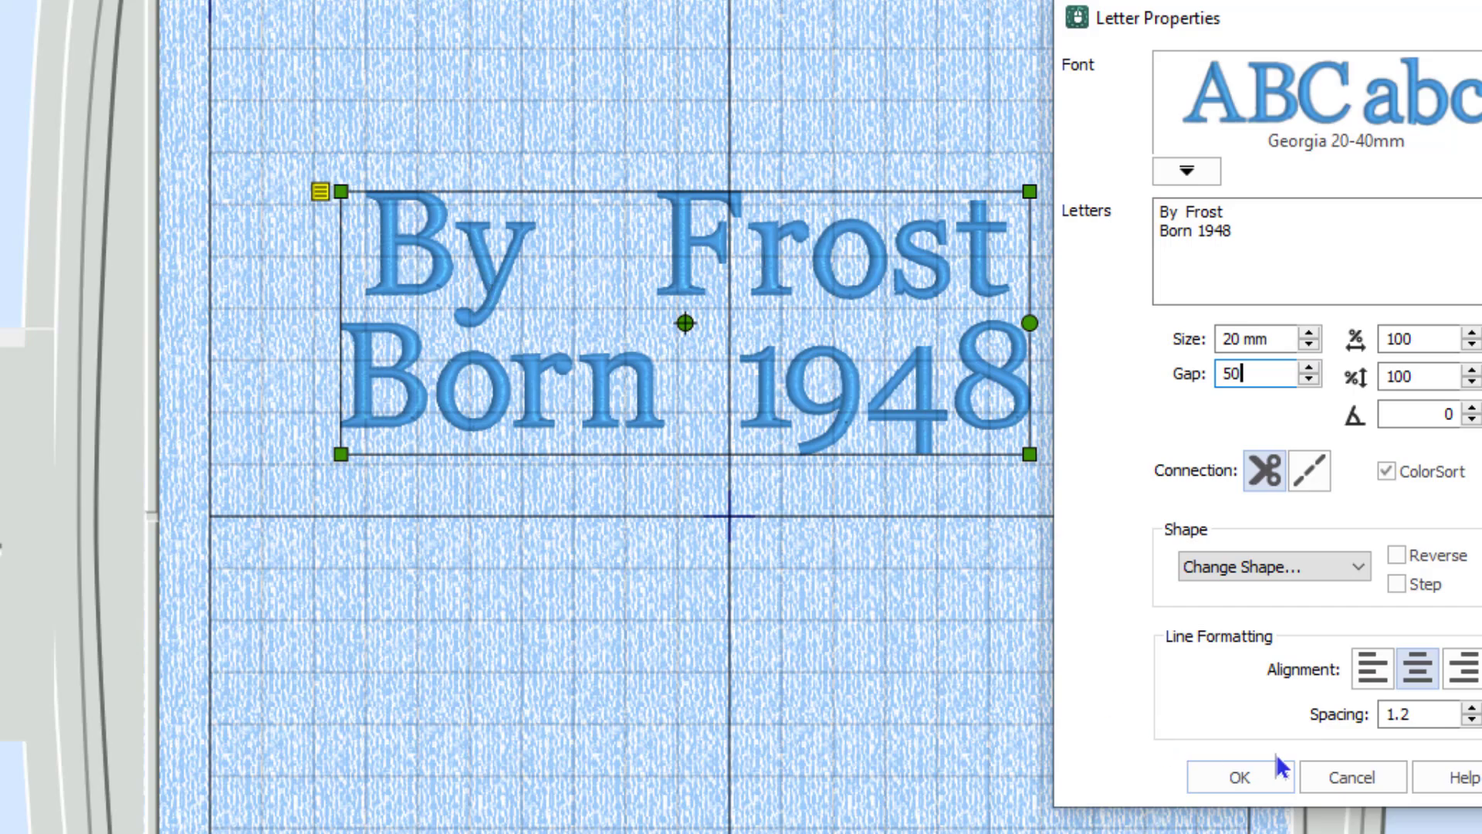
left_click(1252, 779)
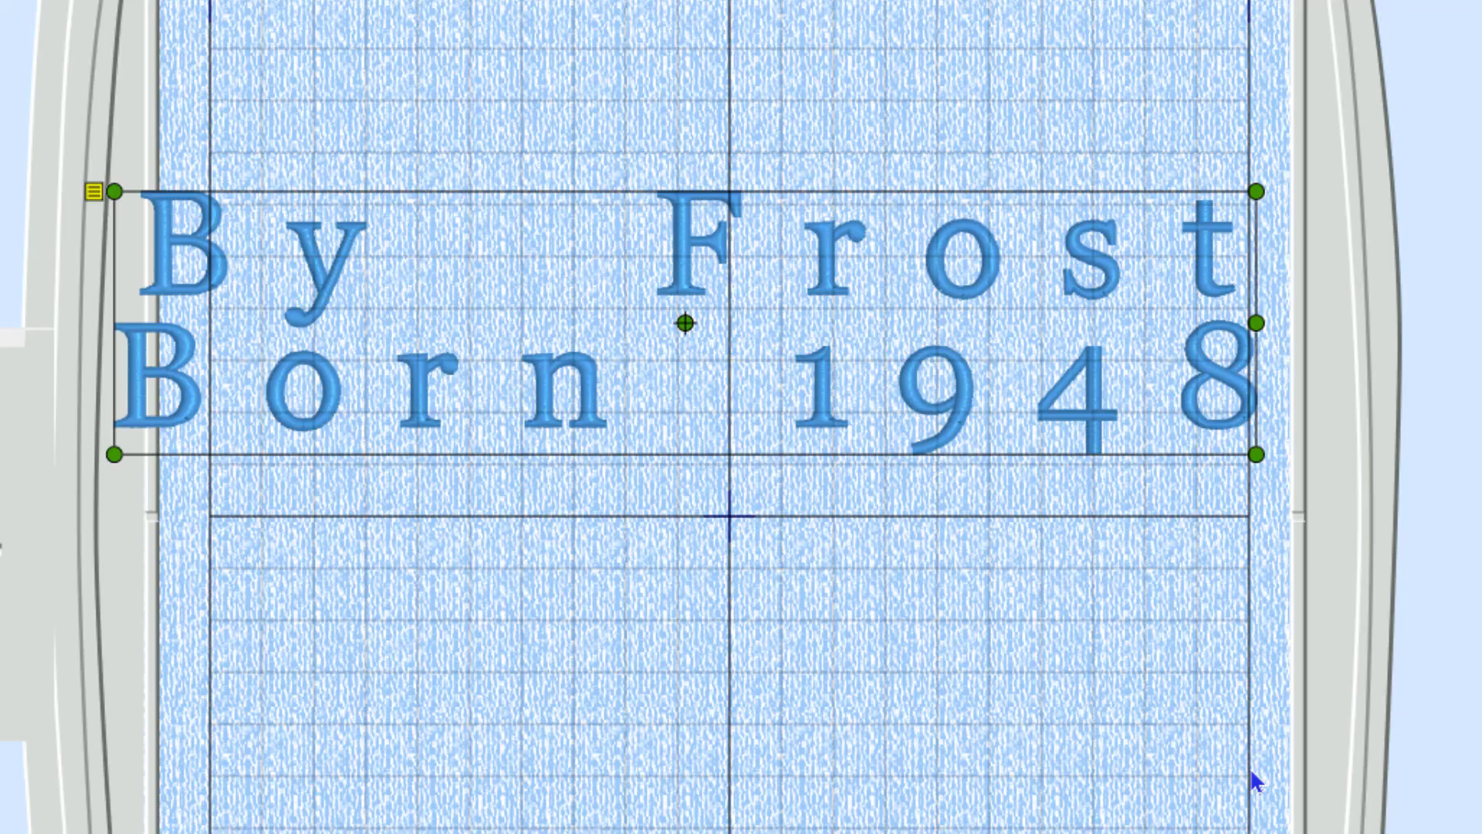
key("ctrl+z")
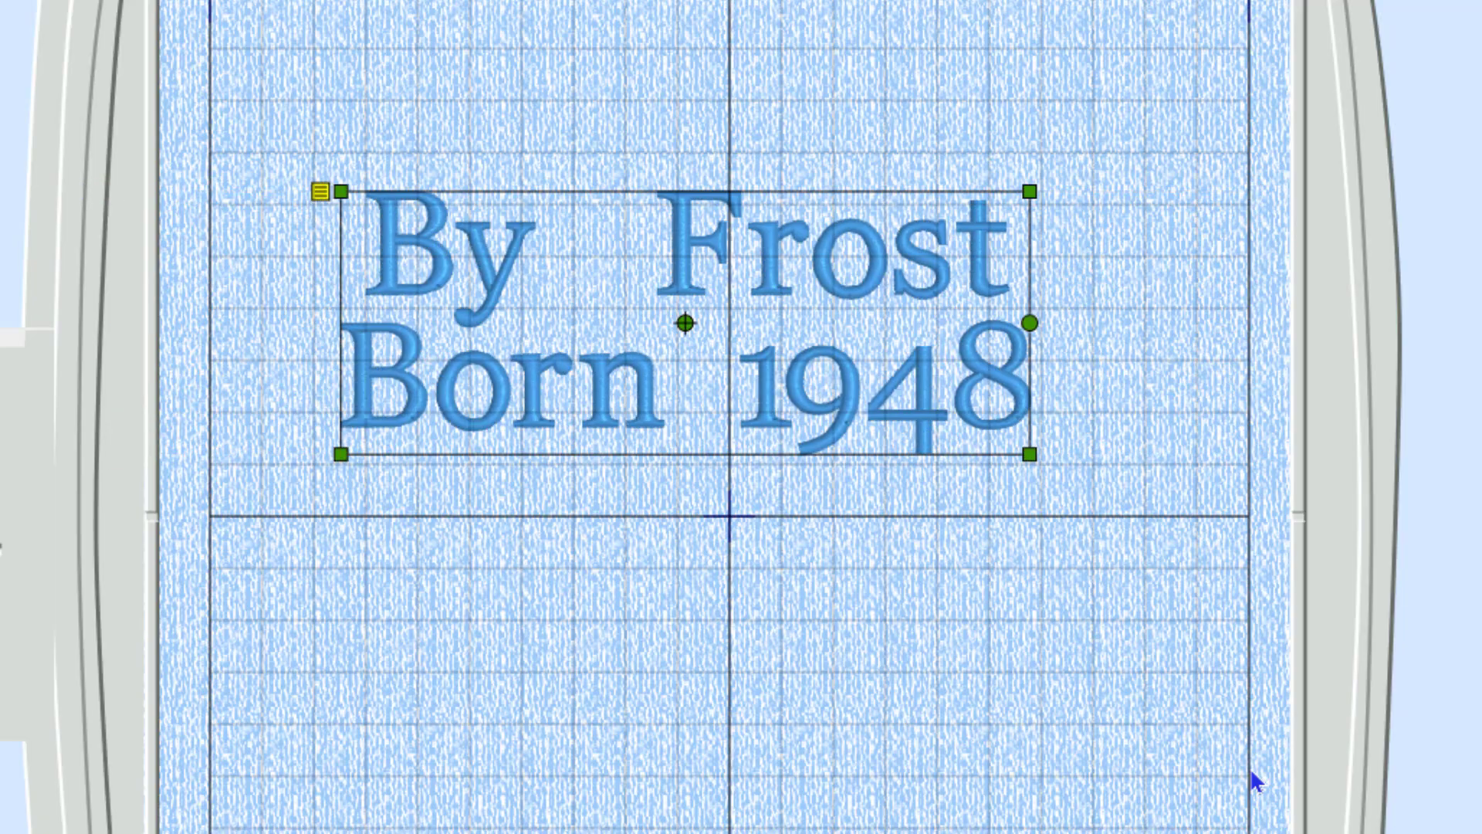
right_click(787, 299)
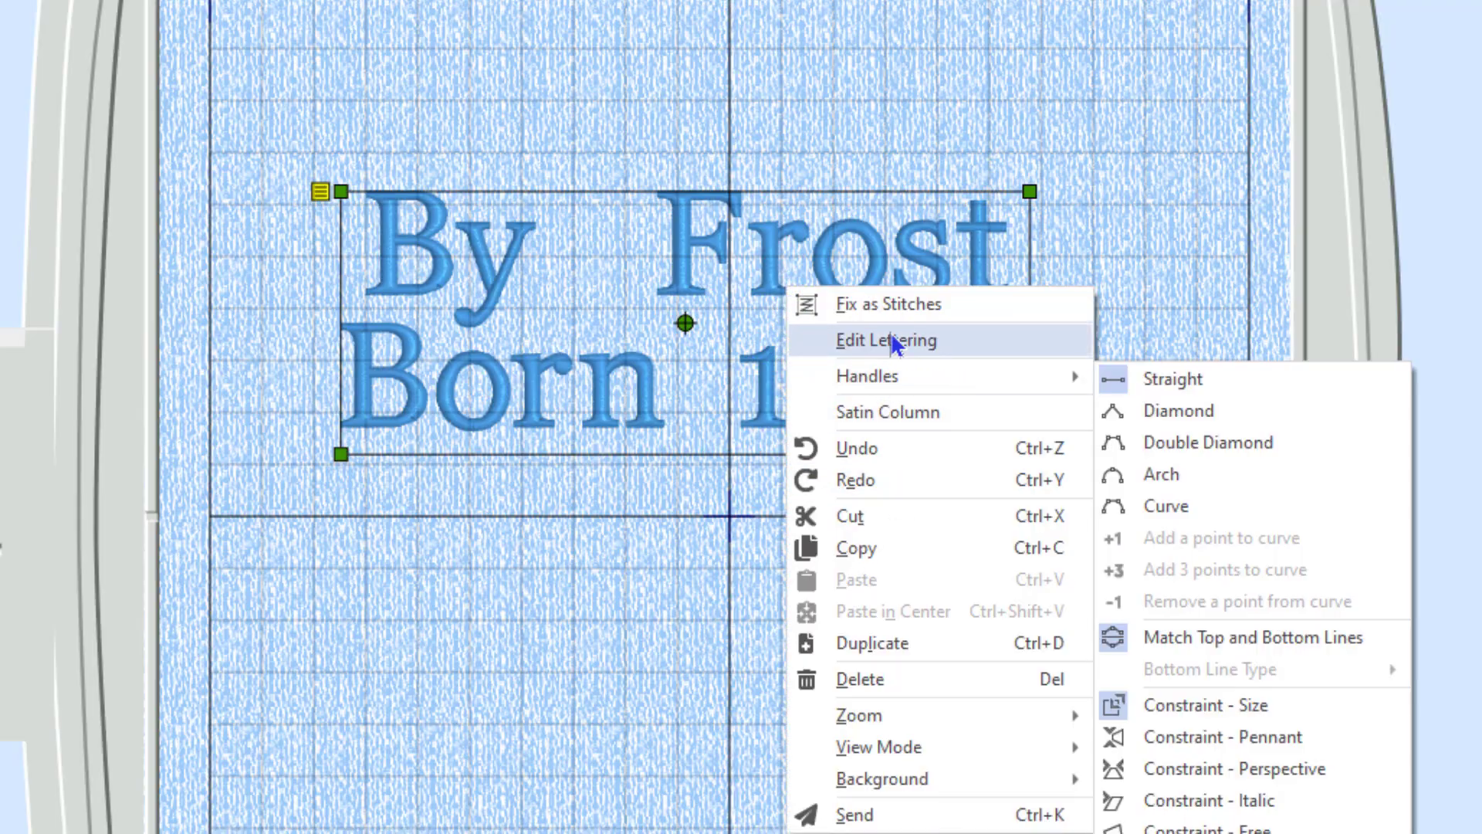
left_click(893, 342)
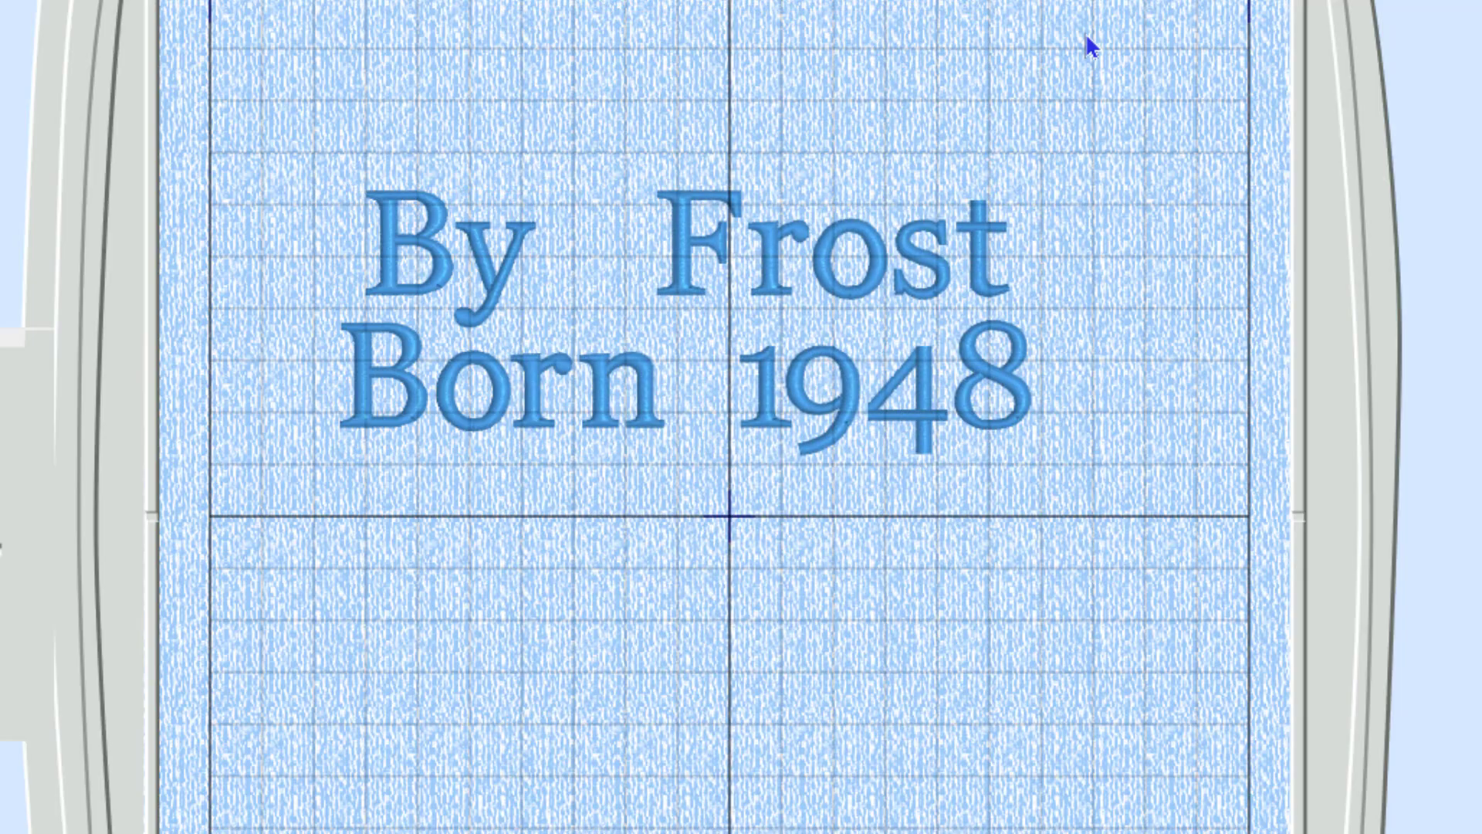
right_click(907, 263)
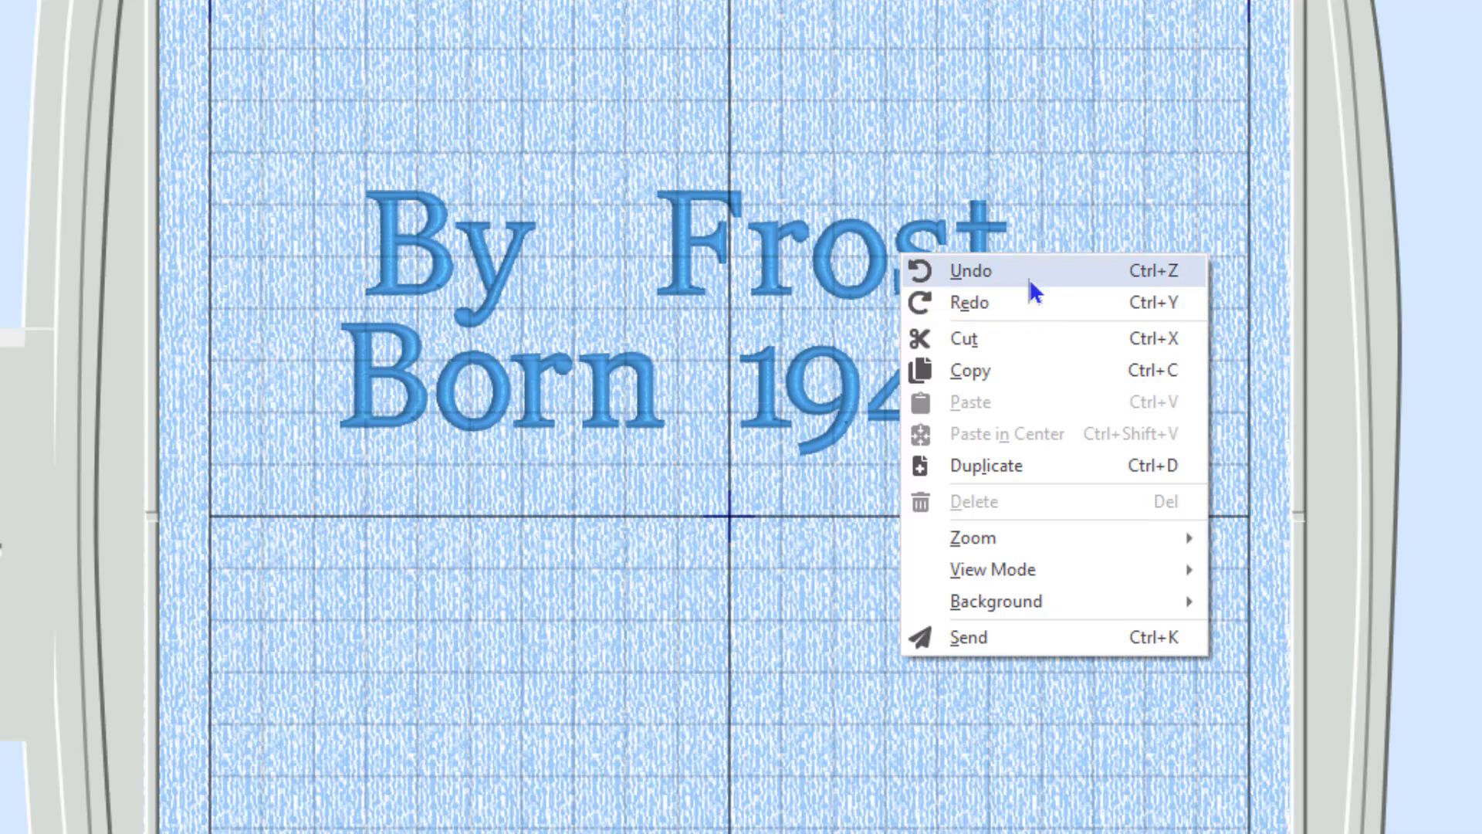
left_click(1104, 137)
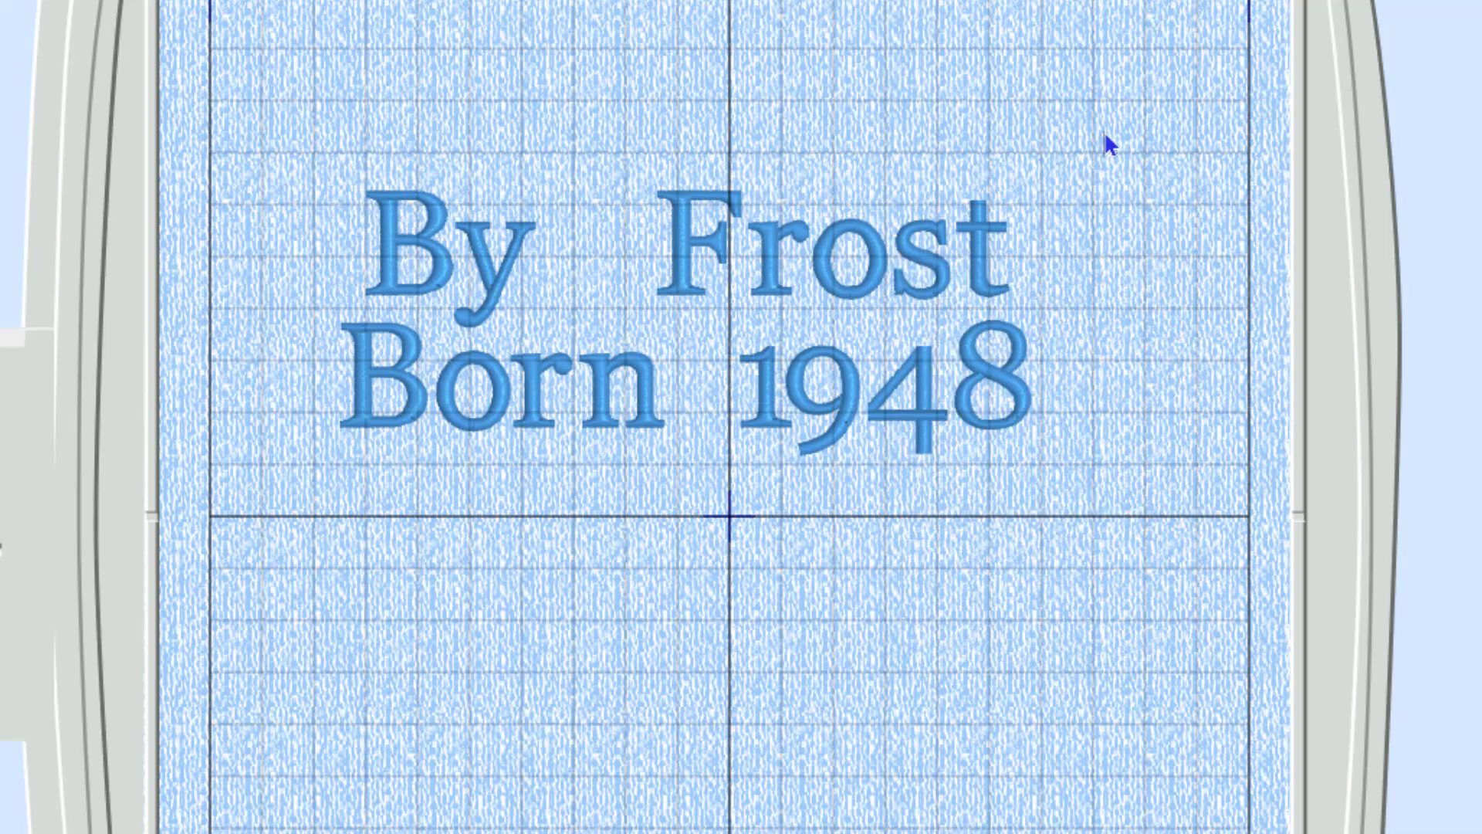
left_click(926, 258)
right_click(903, 242)
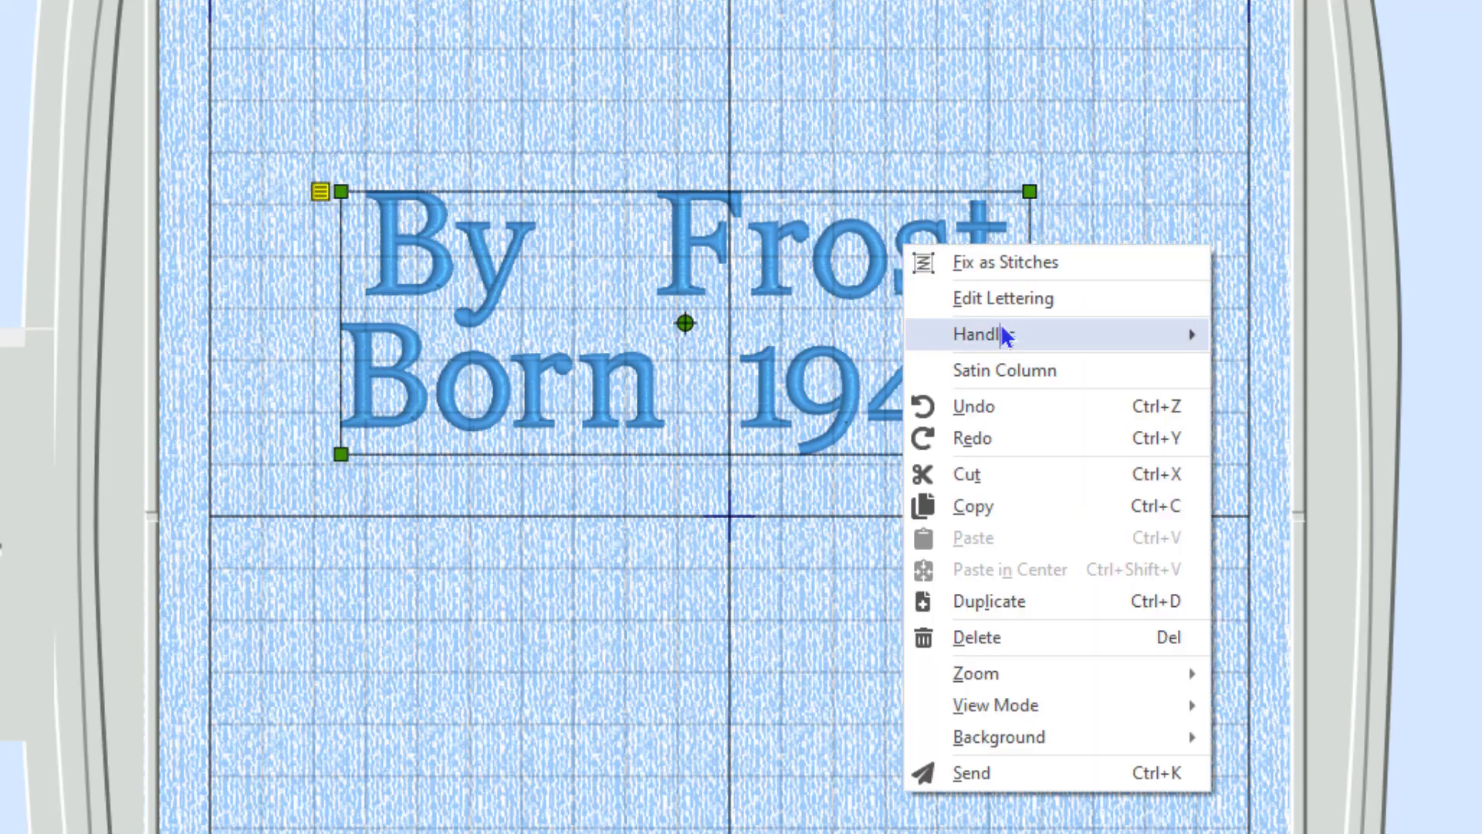
Apply a letter gap of -20 to the lettering in Edit Lettering.
left_click(1002, 292)
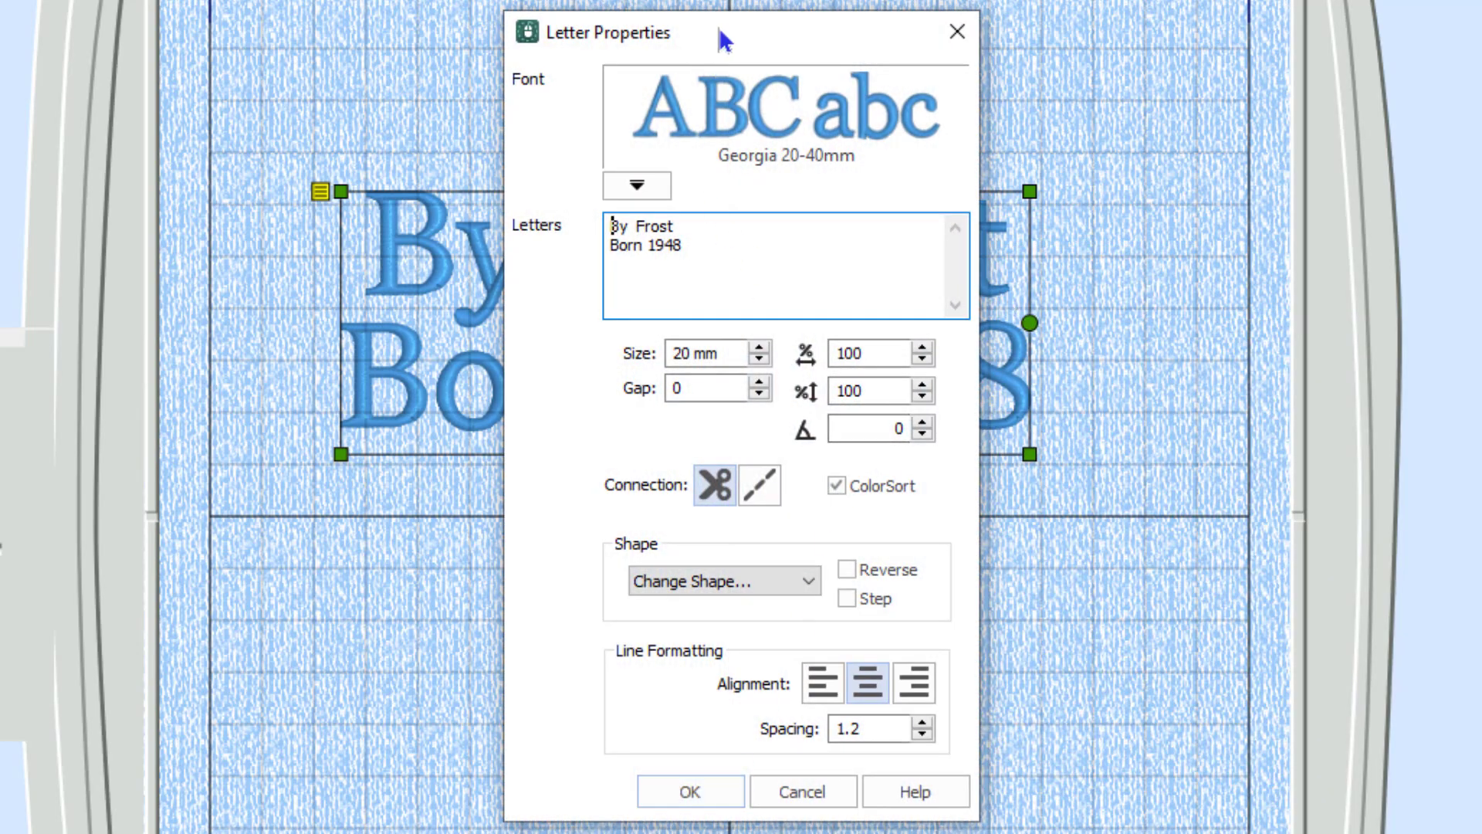
left_click_drag(719, 33, 1281, 132)
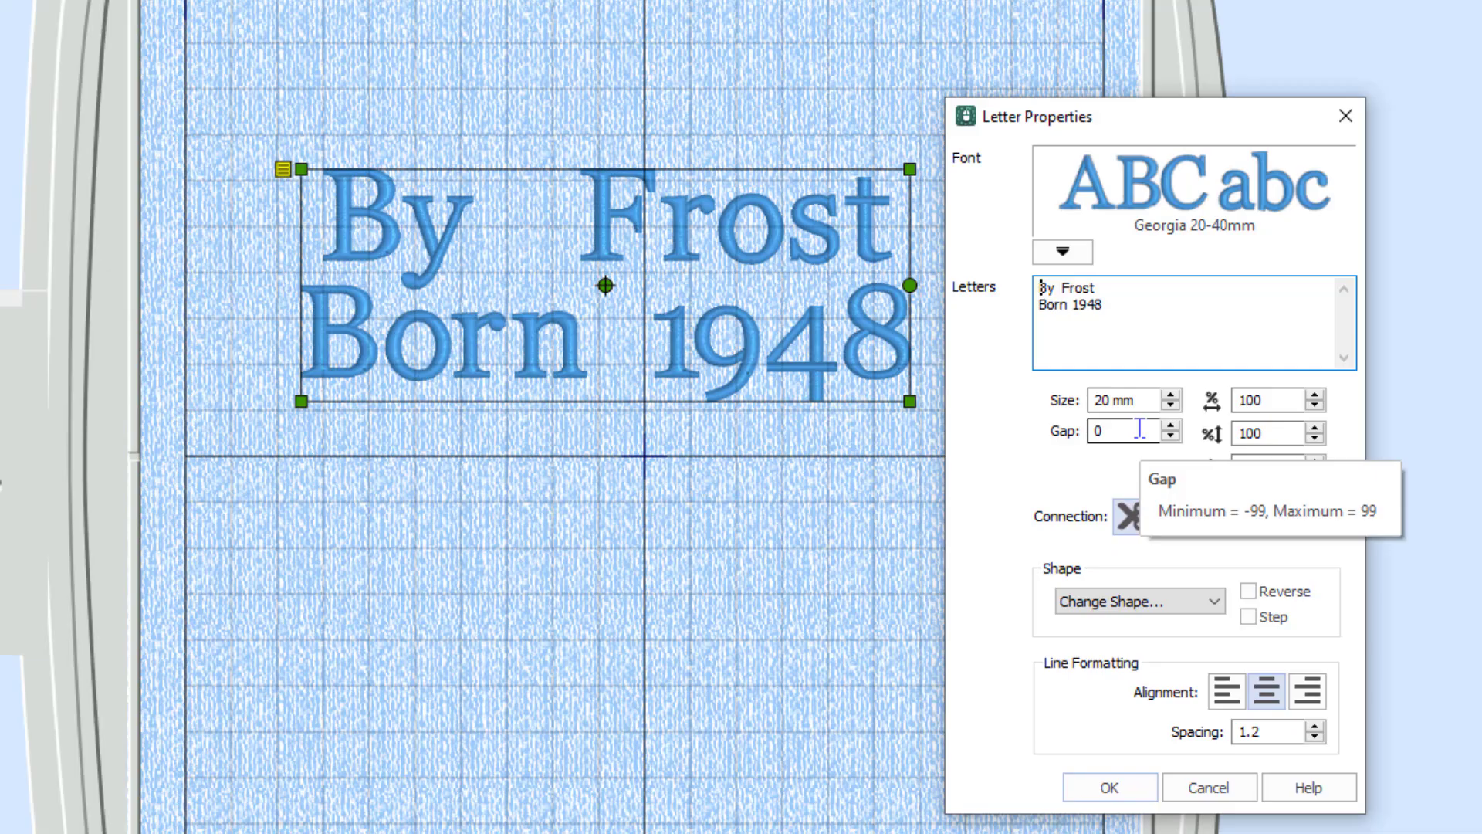
double_click(1140, 429)
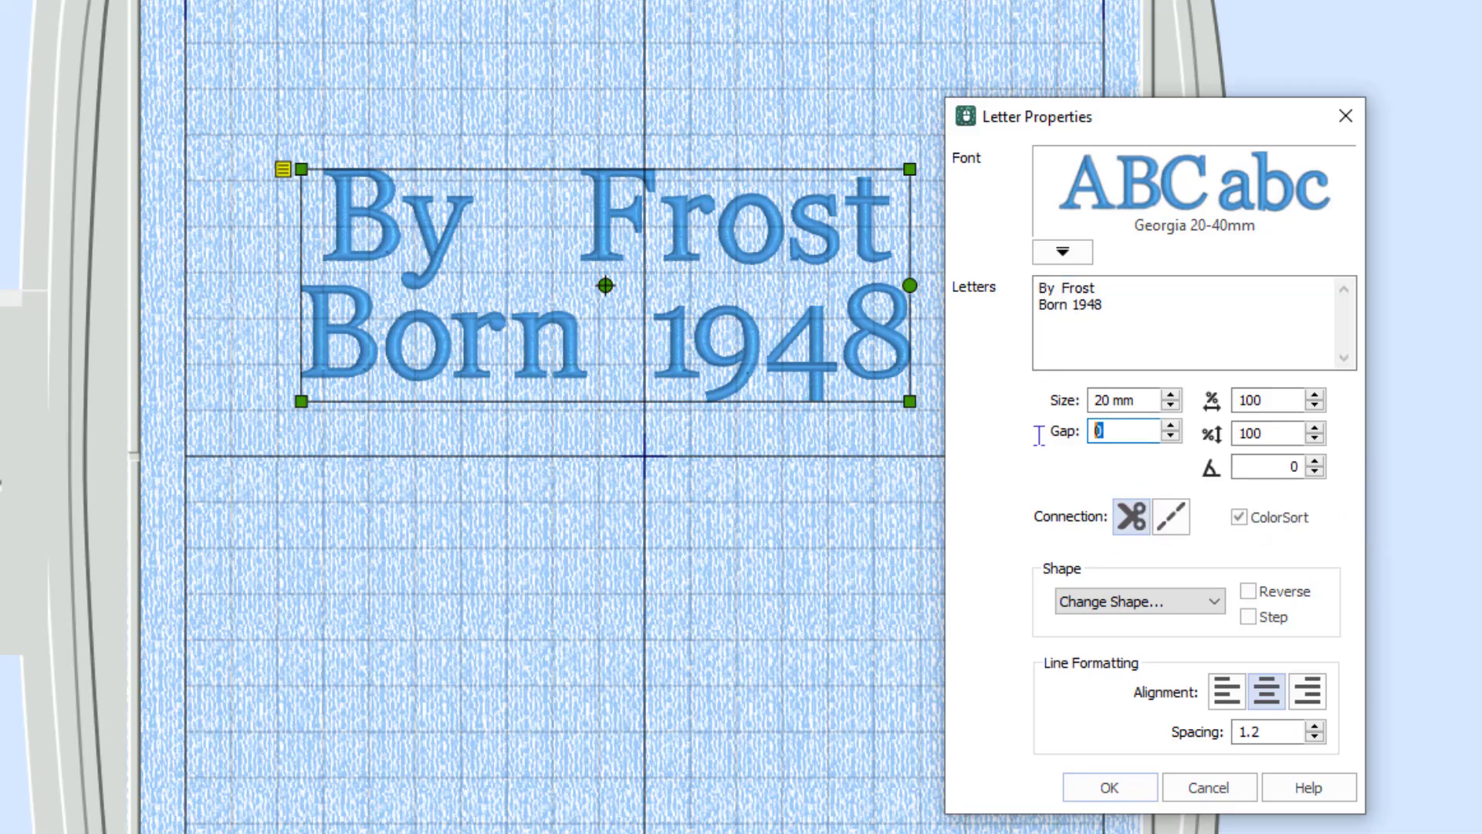
type("-20")
left_click(1141, 793)
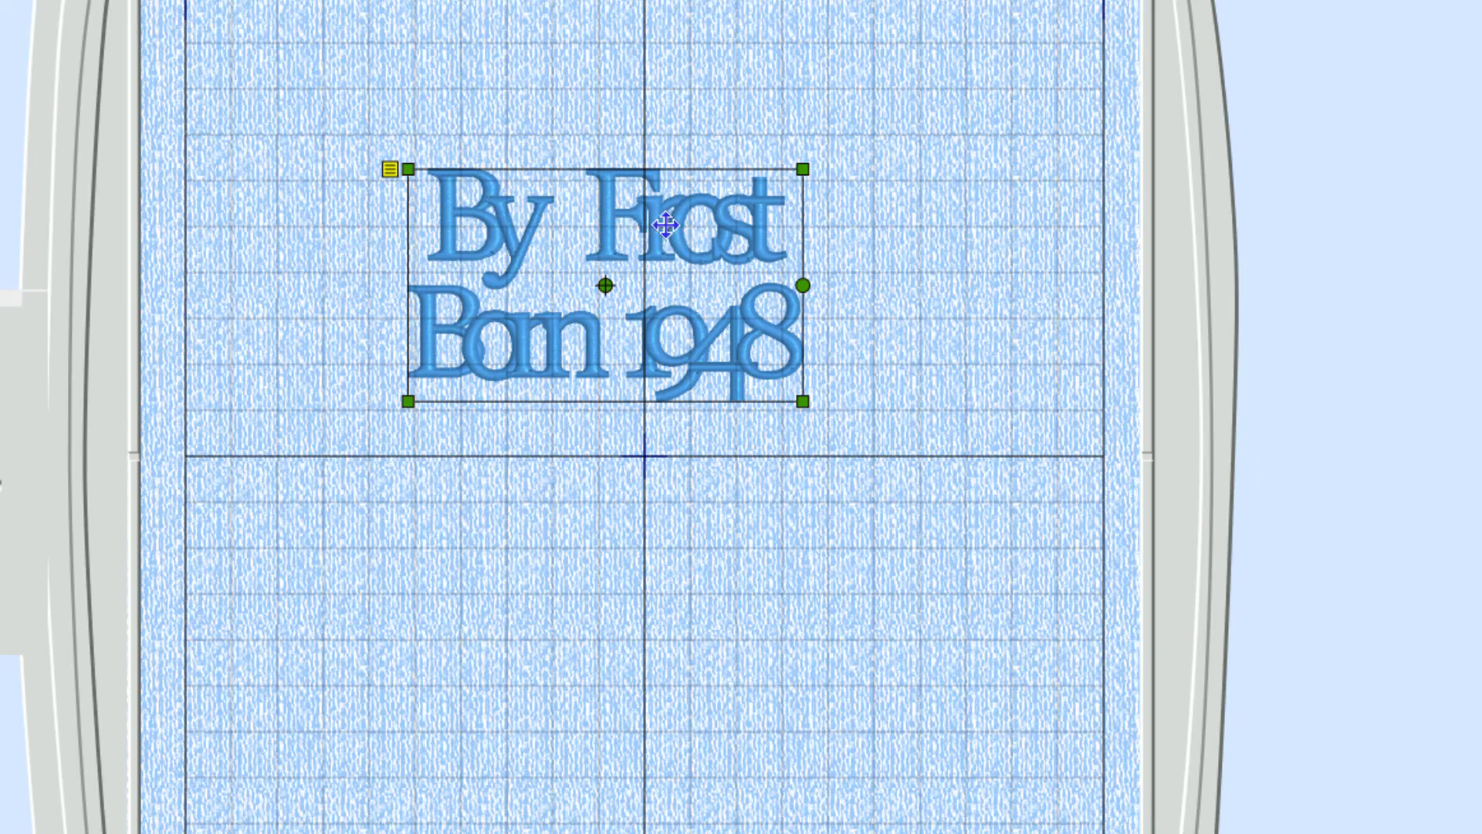
Undo twice and redo once to restore normal letter spacing with both lines centred.
key("ctrl+z")
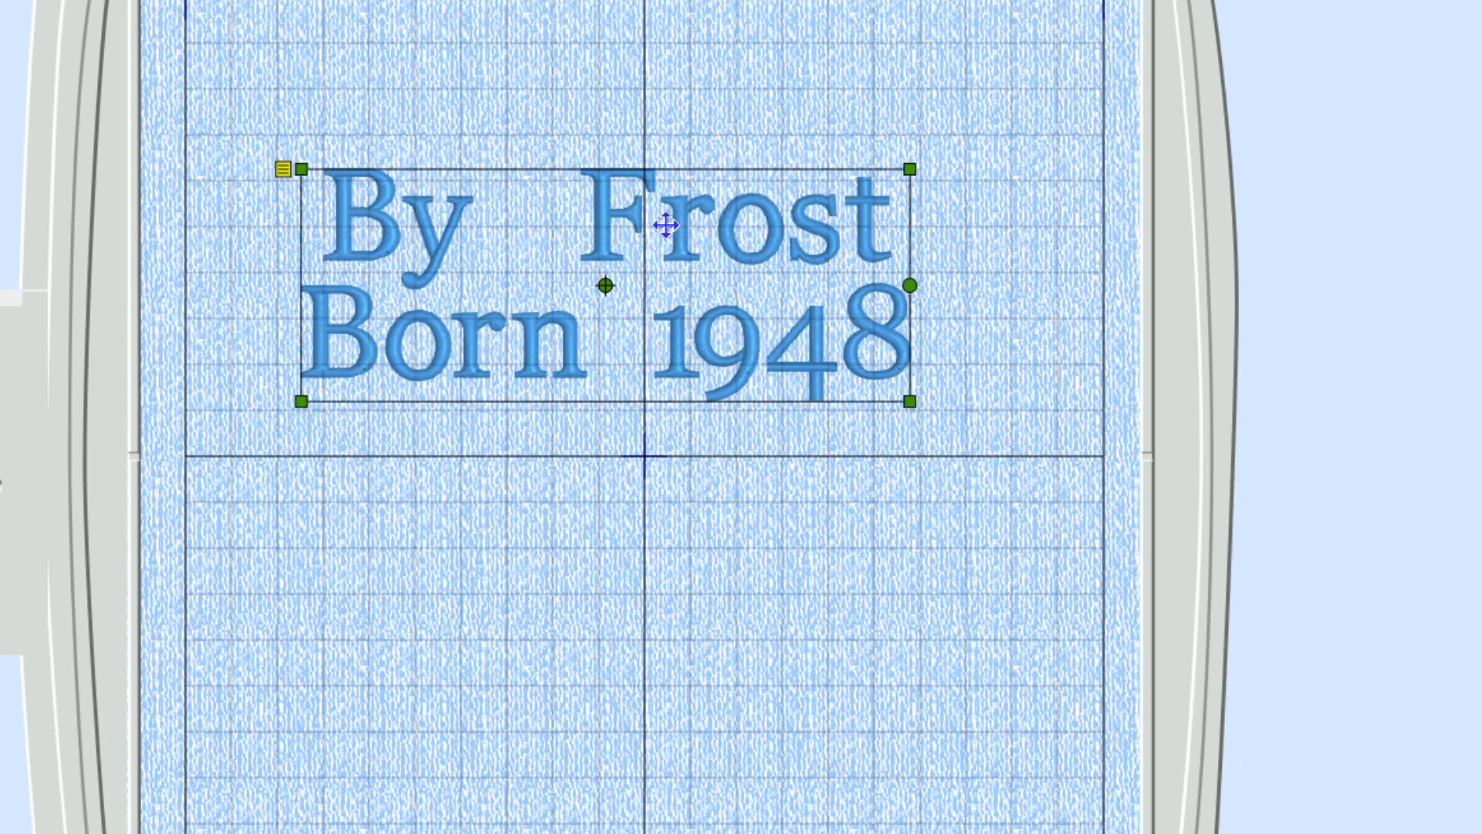
key("ctrl+z")
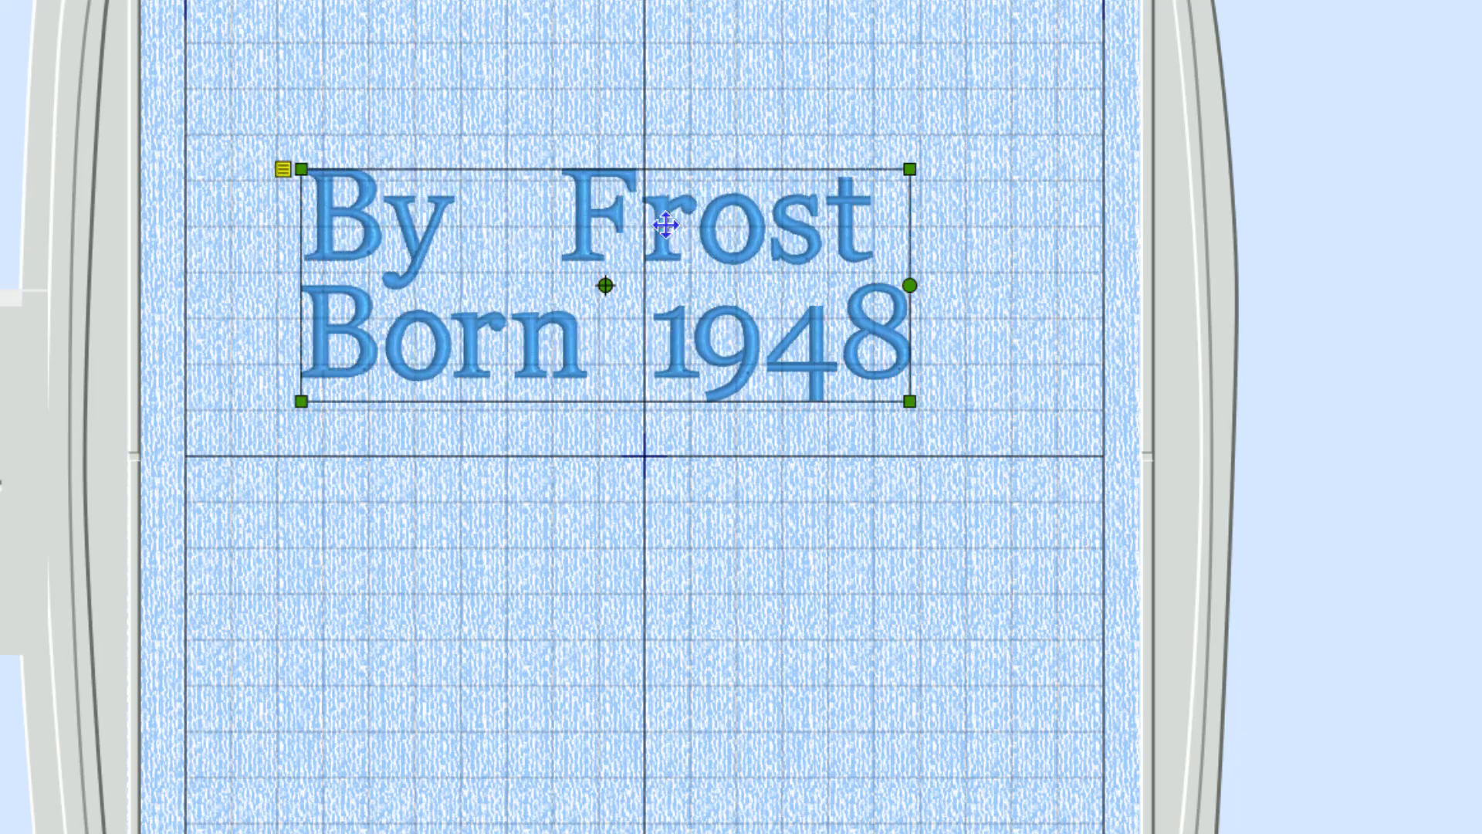
key("ctrl+y")
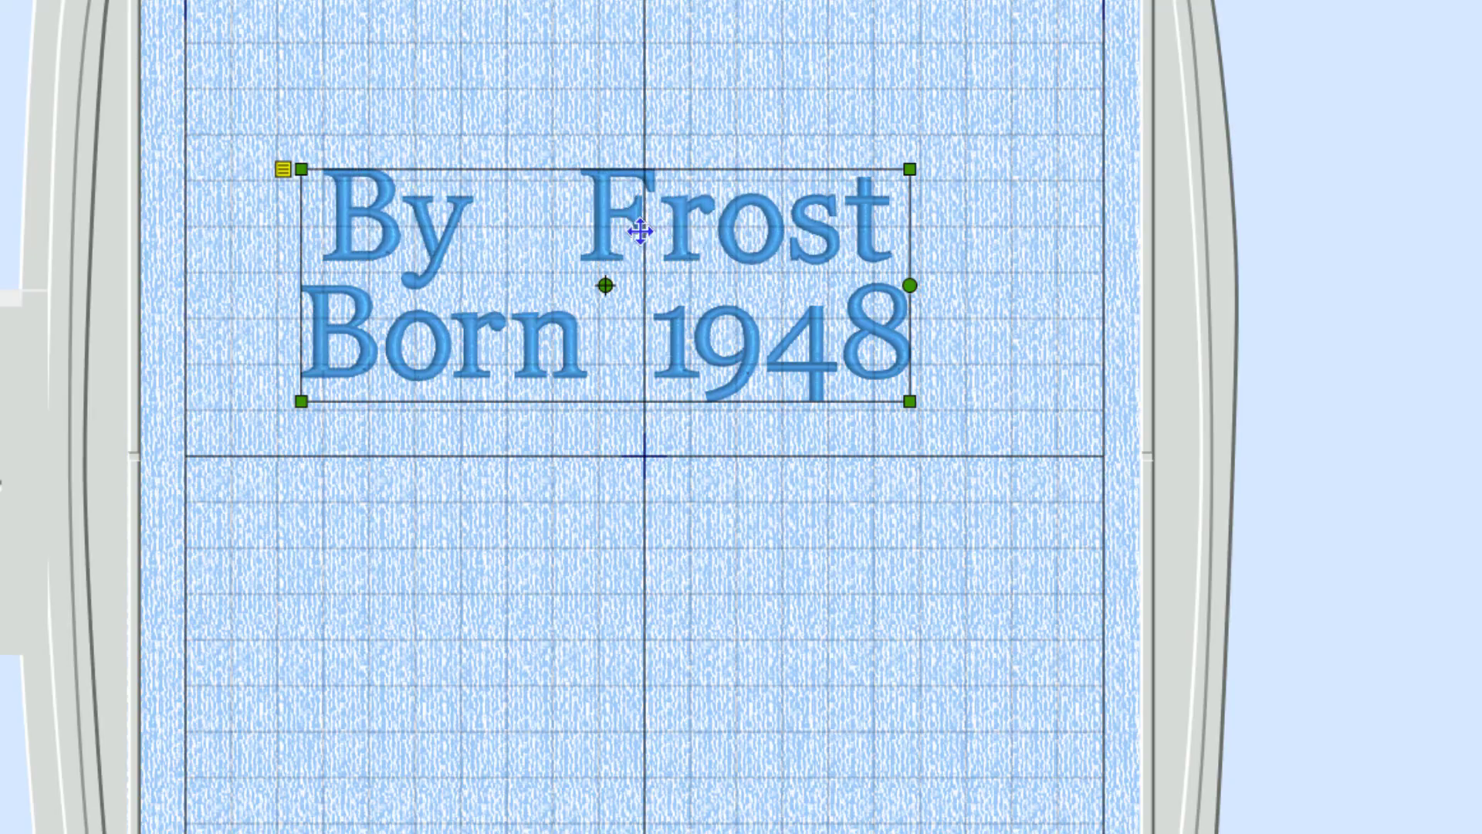
Change the lettering's line spacing from 1.2 to 5 in Edit Lettering and apply it.
right_click(640, 232)
left_click(703, 279)
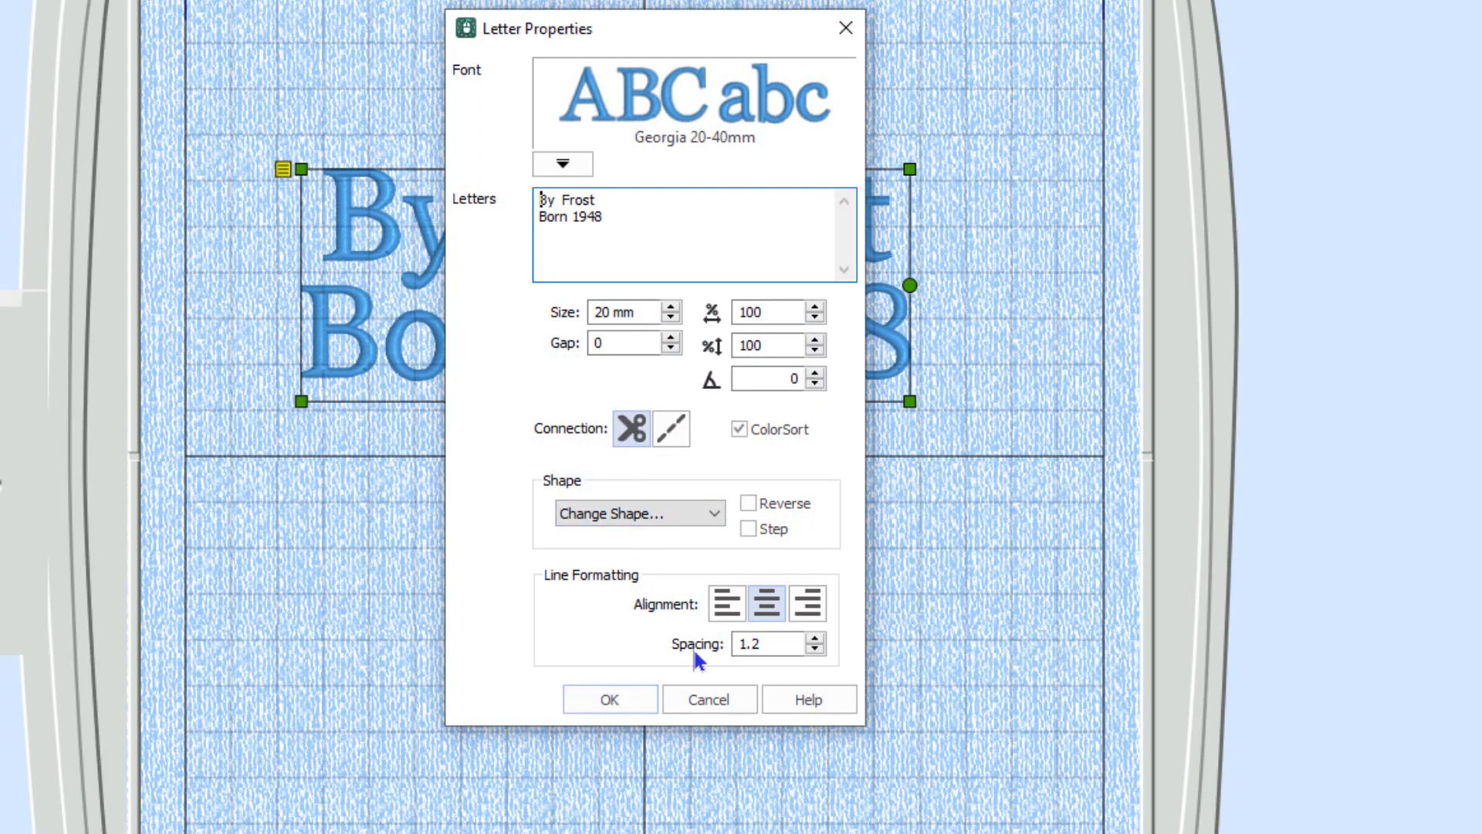
left_click(733, 646)
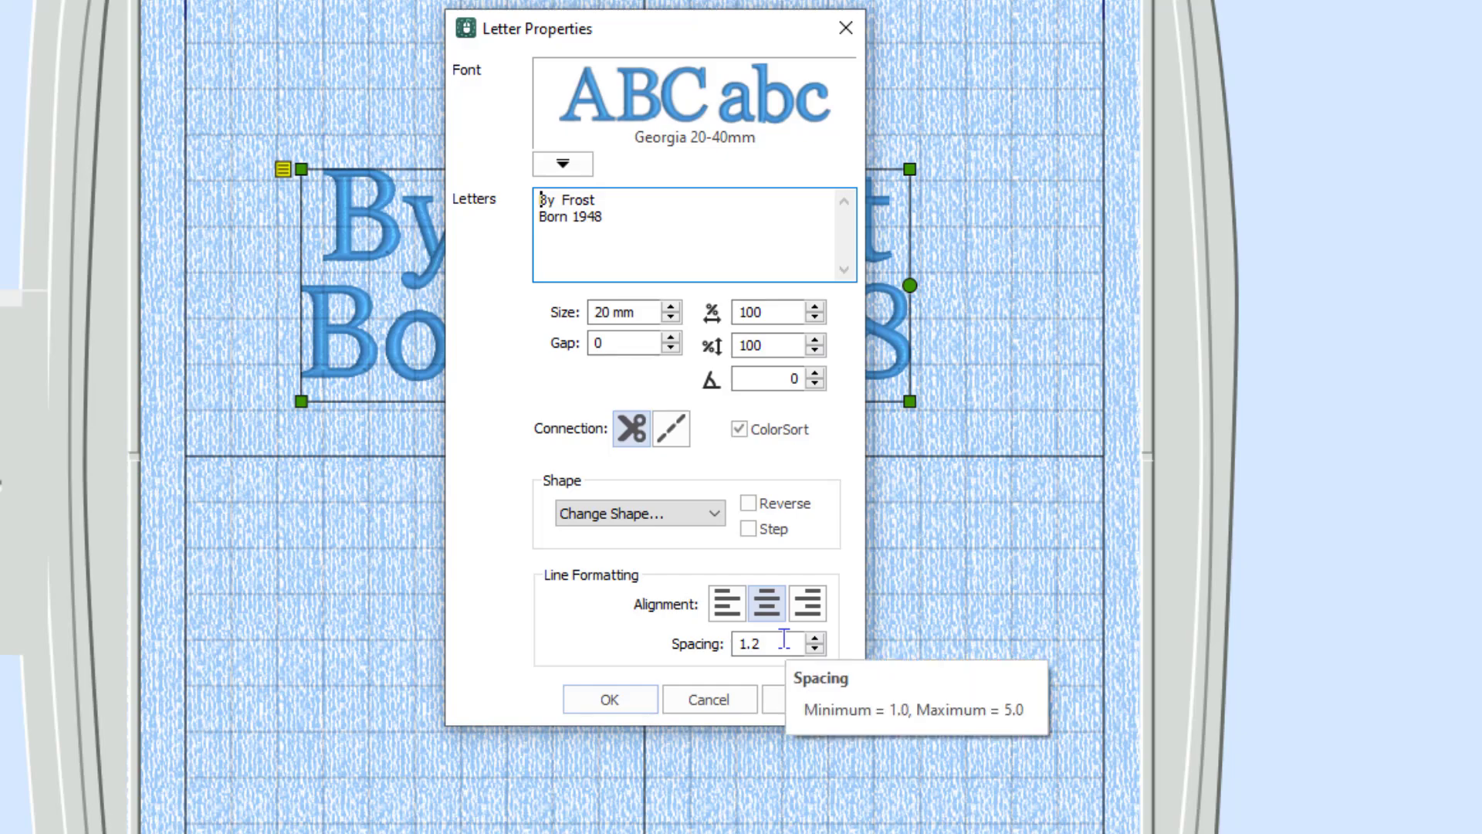
left_click_drag(784, 637, 725, 645)
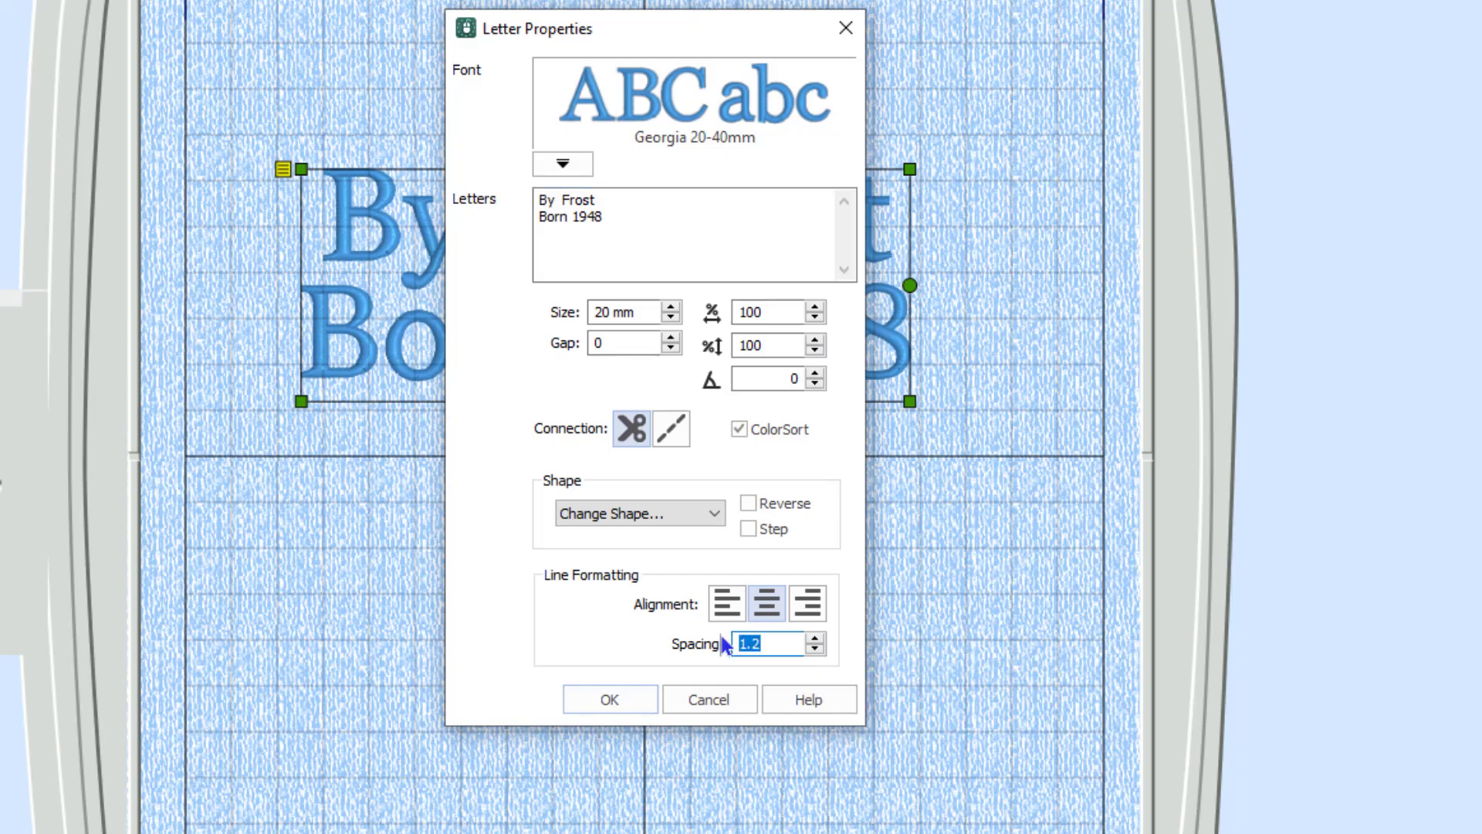
type("5")
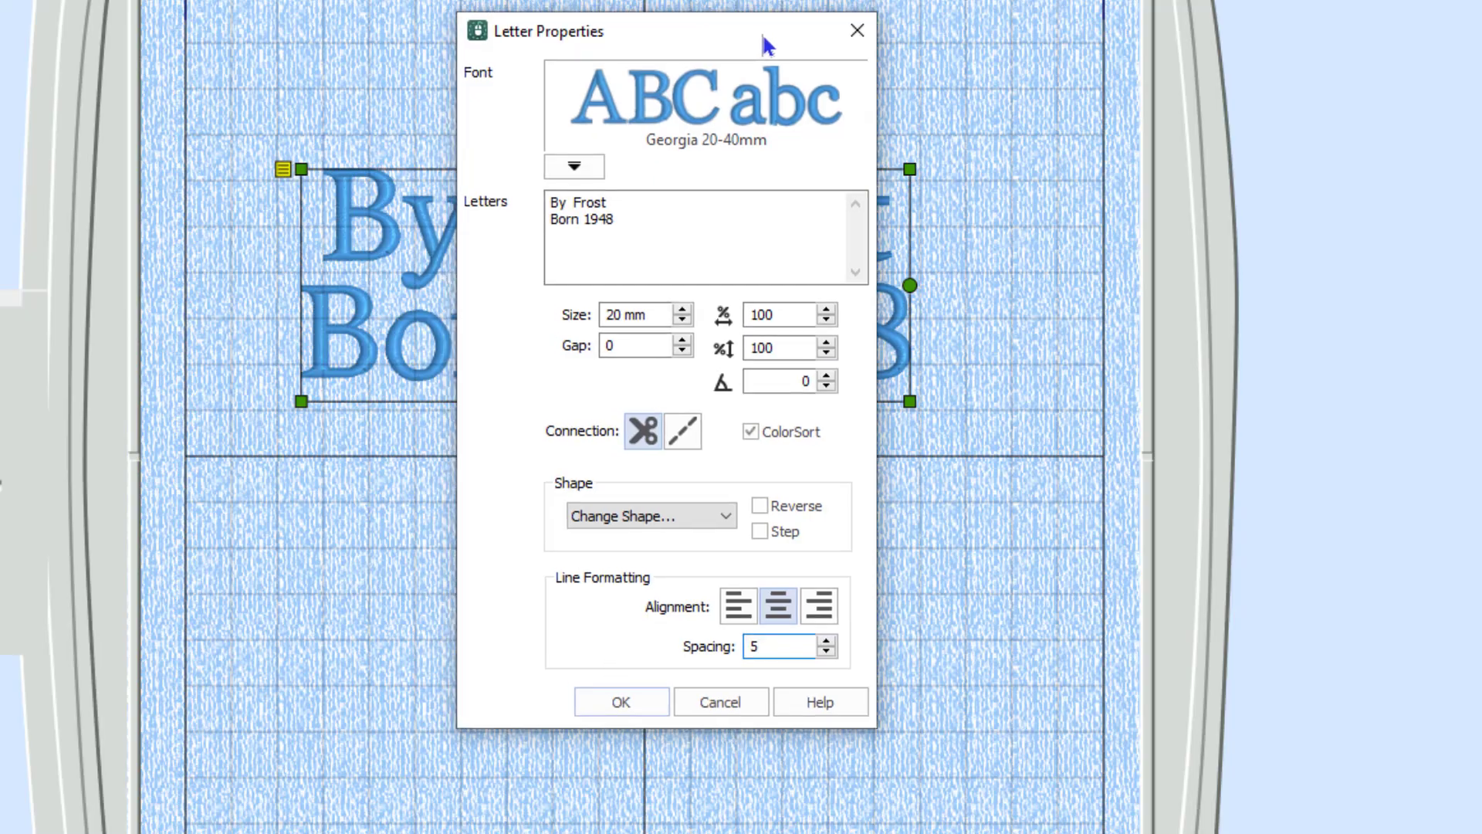
left_click_drag(761, 33, 1343, 18)
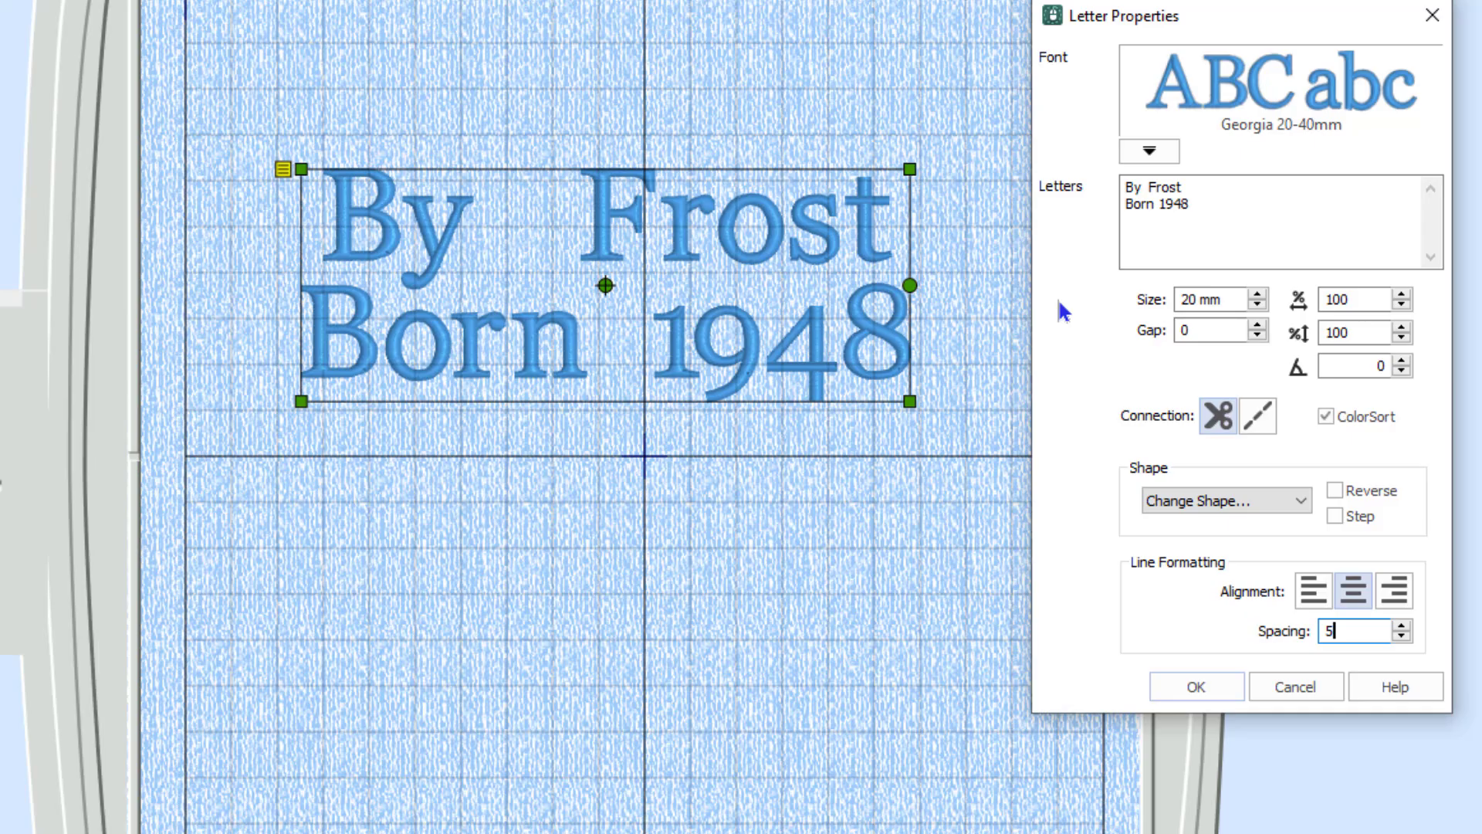
left_click(1171, 687)
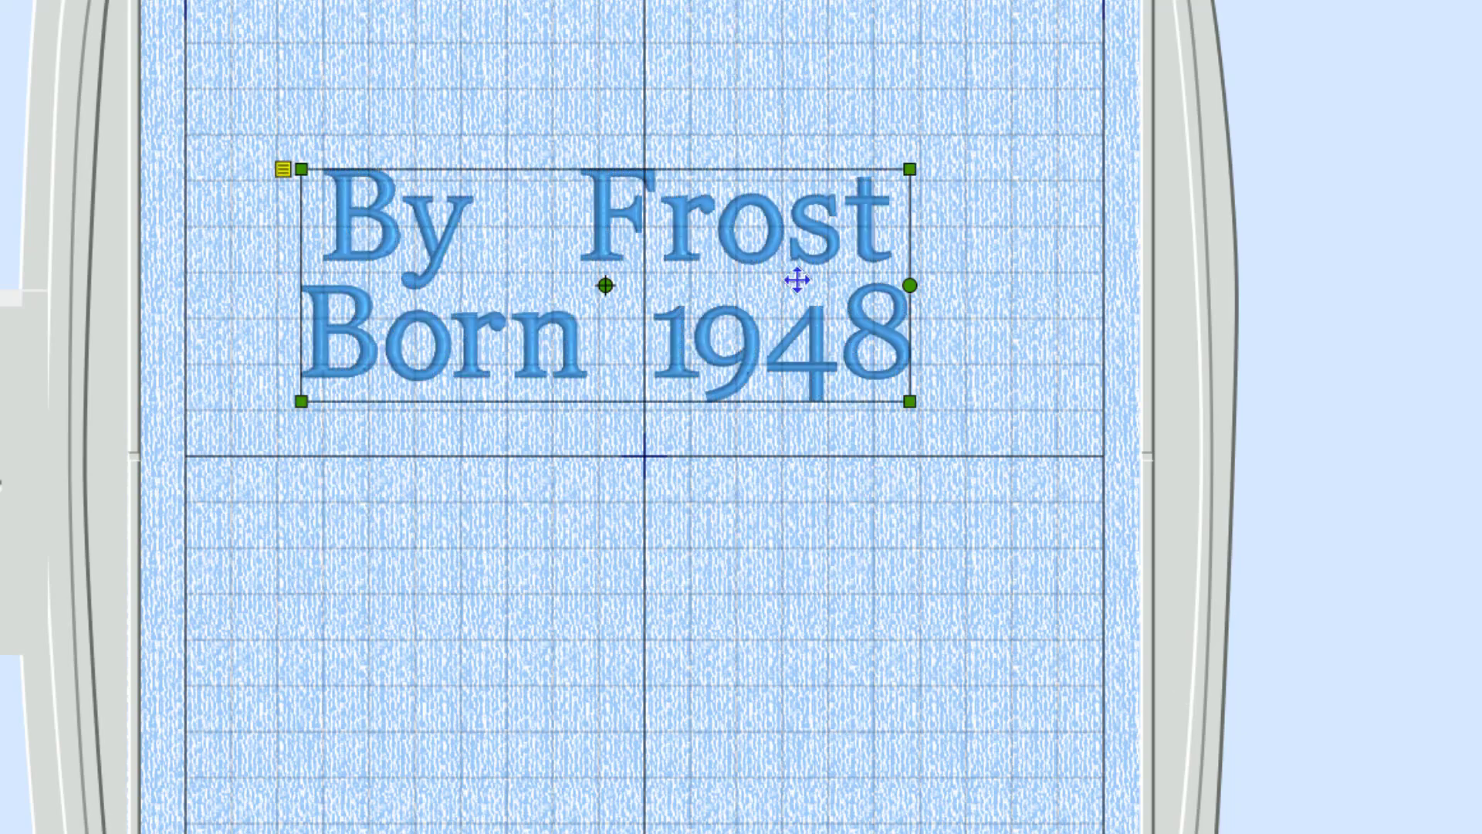
Step the lettering's line spacing up to 1.4 in Edit Lettering and apply it.
right_click(775, 268)
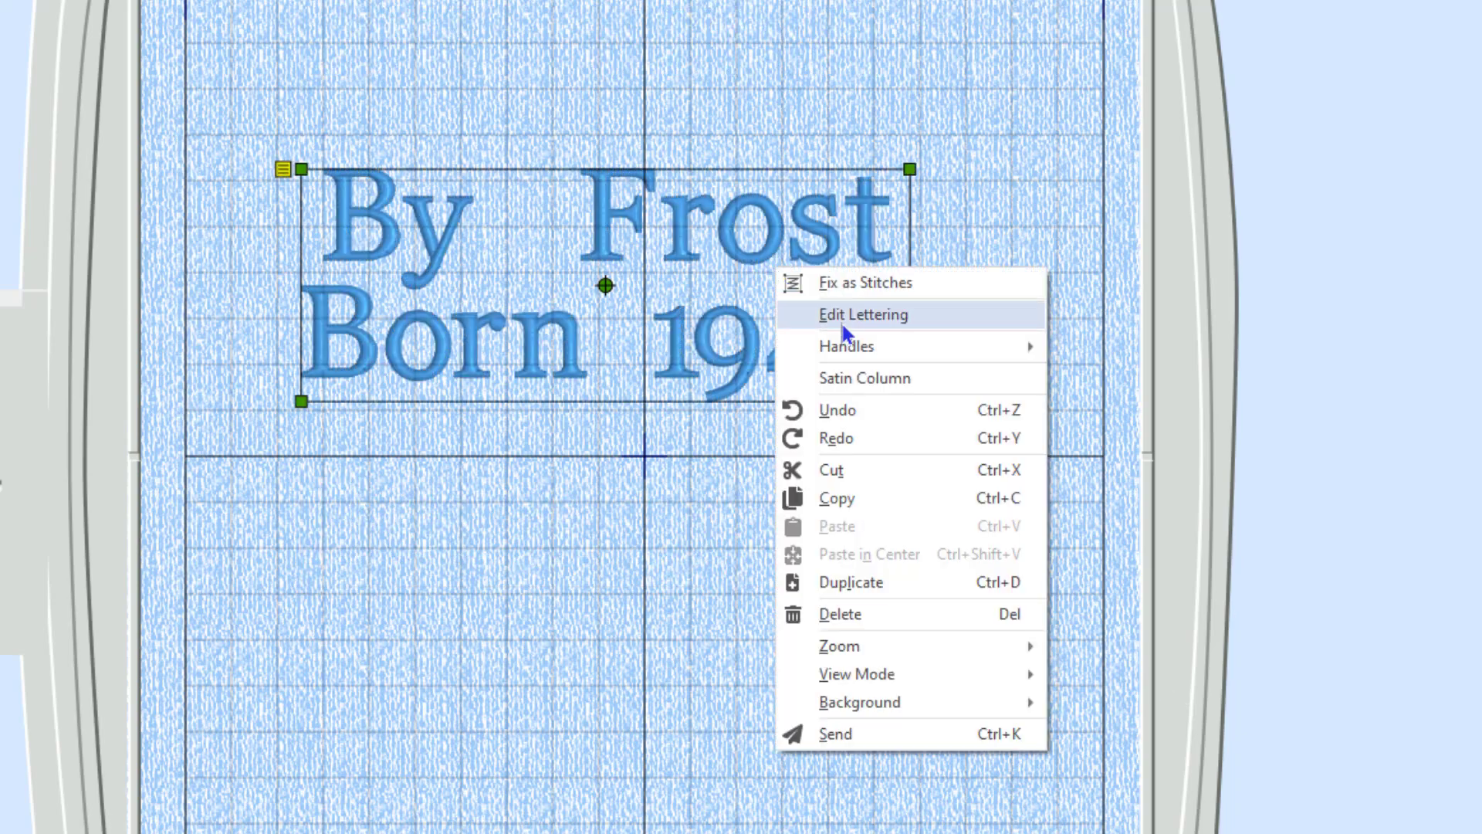
left_click(843, 323)
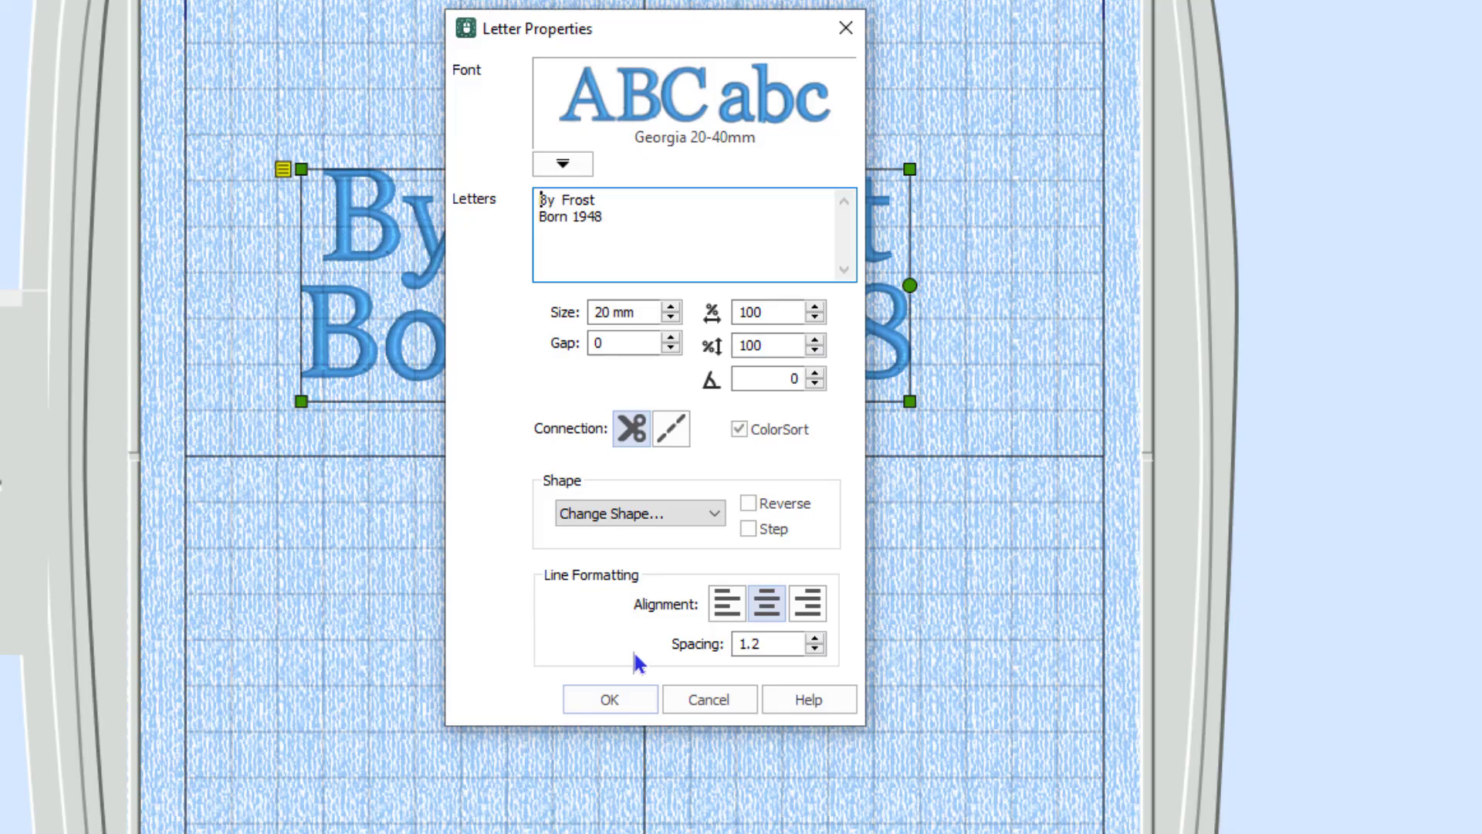
left_click(816, 638)
left_click(816, 638)
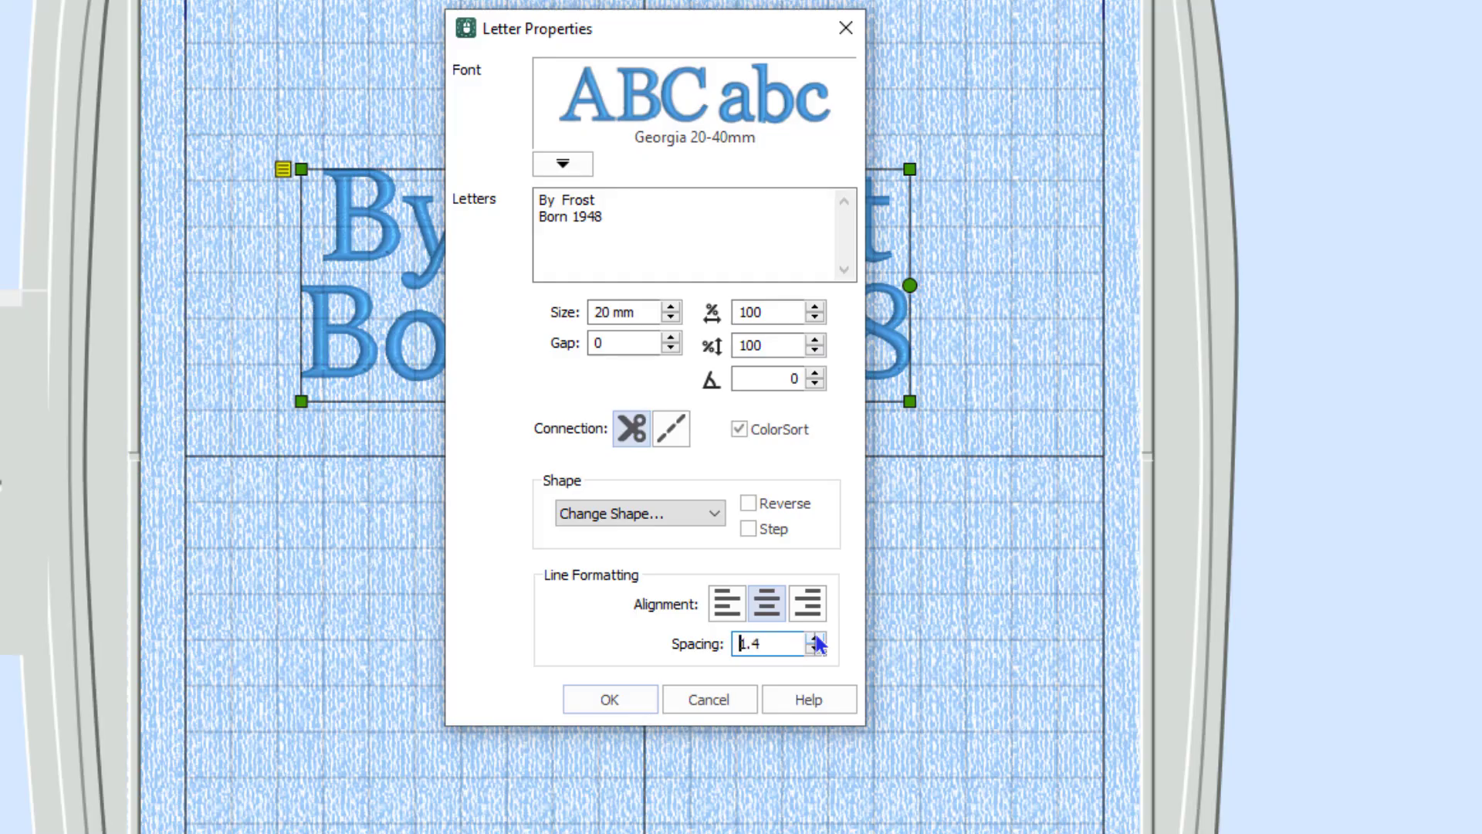
left_click_drag(647, 32, 1297, 64)
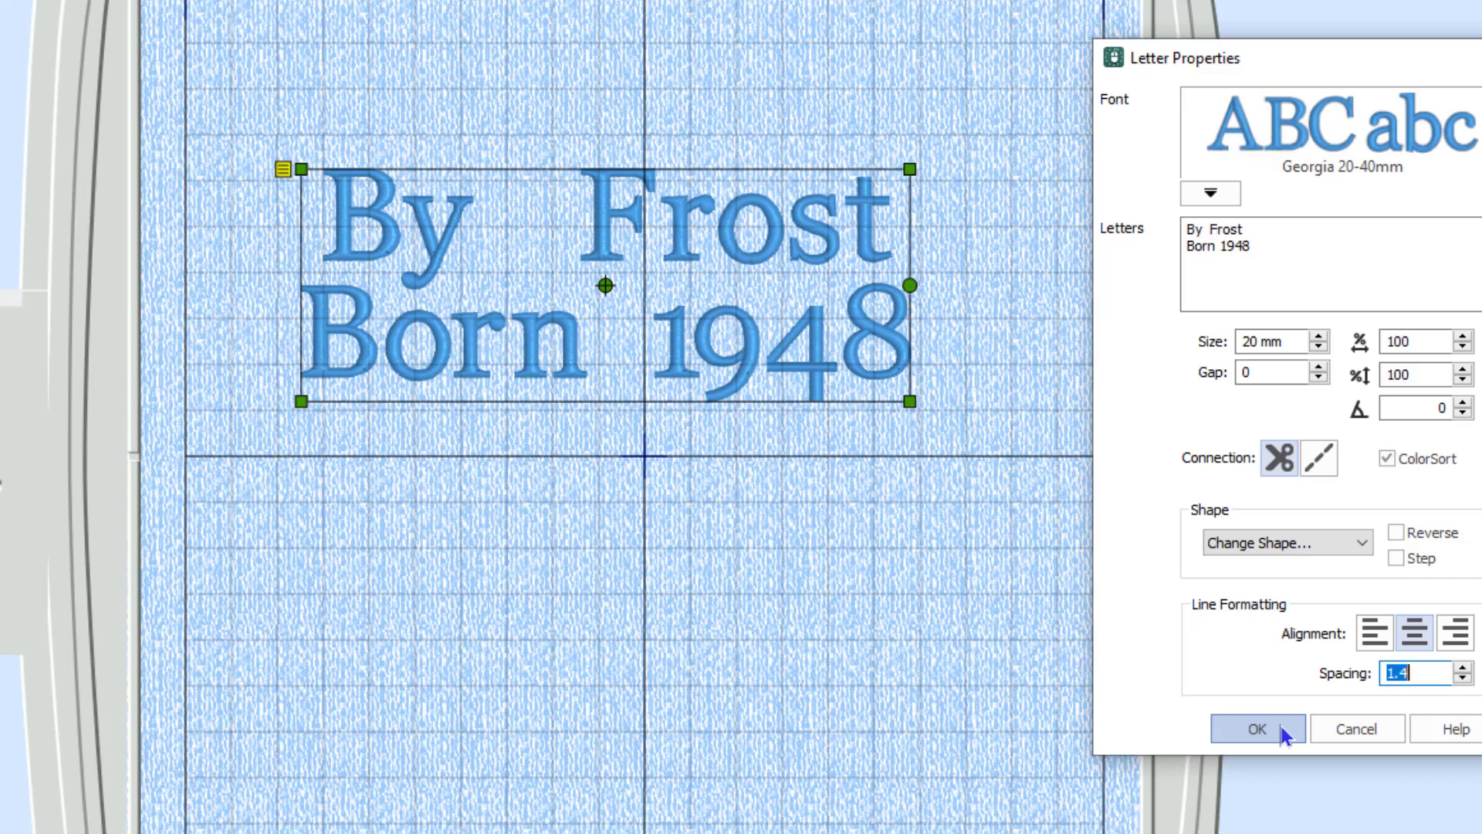
left_click(1280, 727)
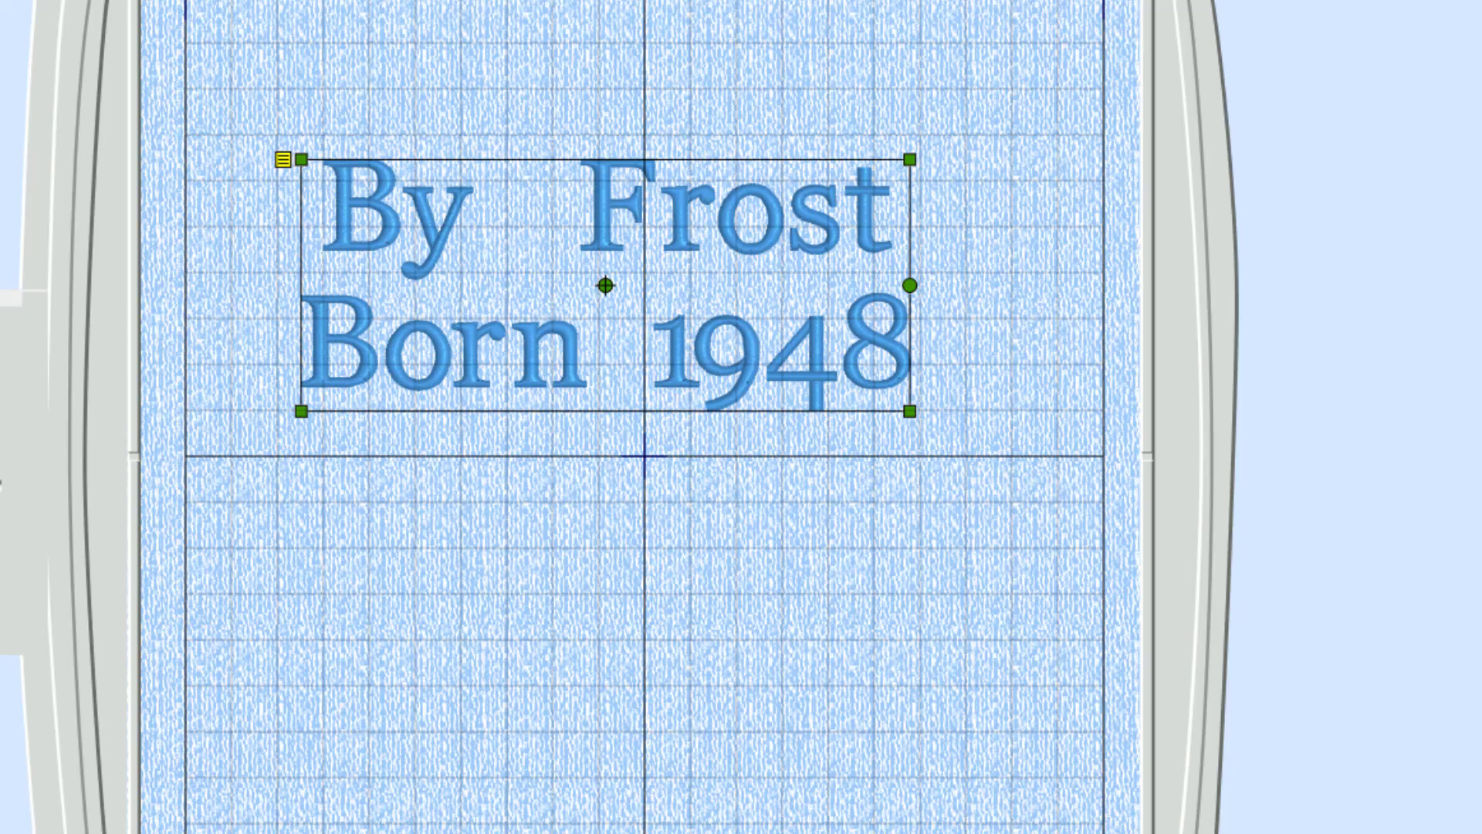
Centre the lettering in the hoop and confirm VP3 export settings.
left_click(542, 71)
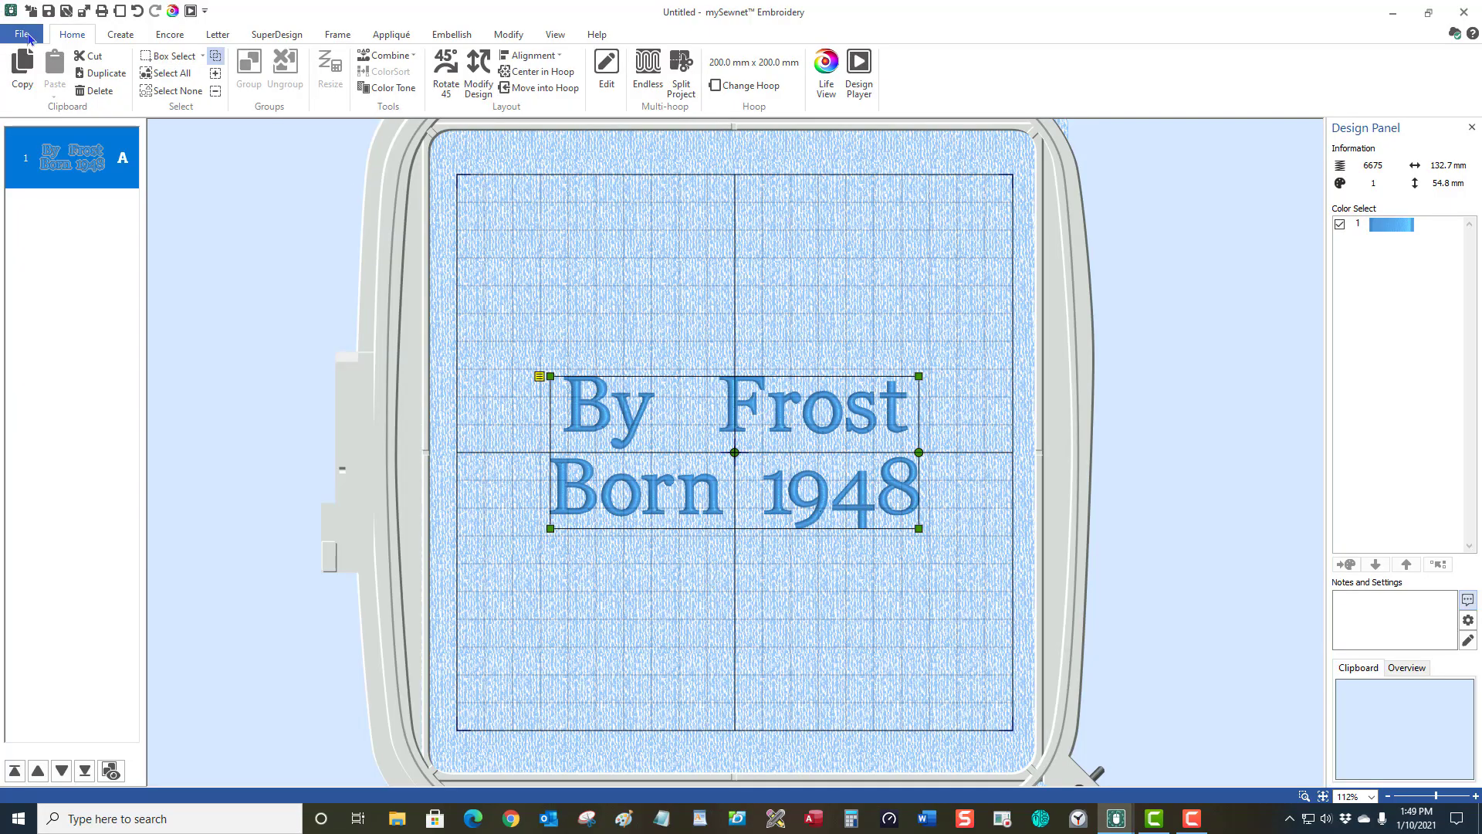
left_click(21, 35)
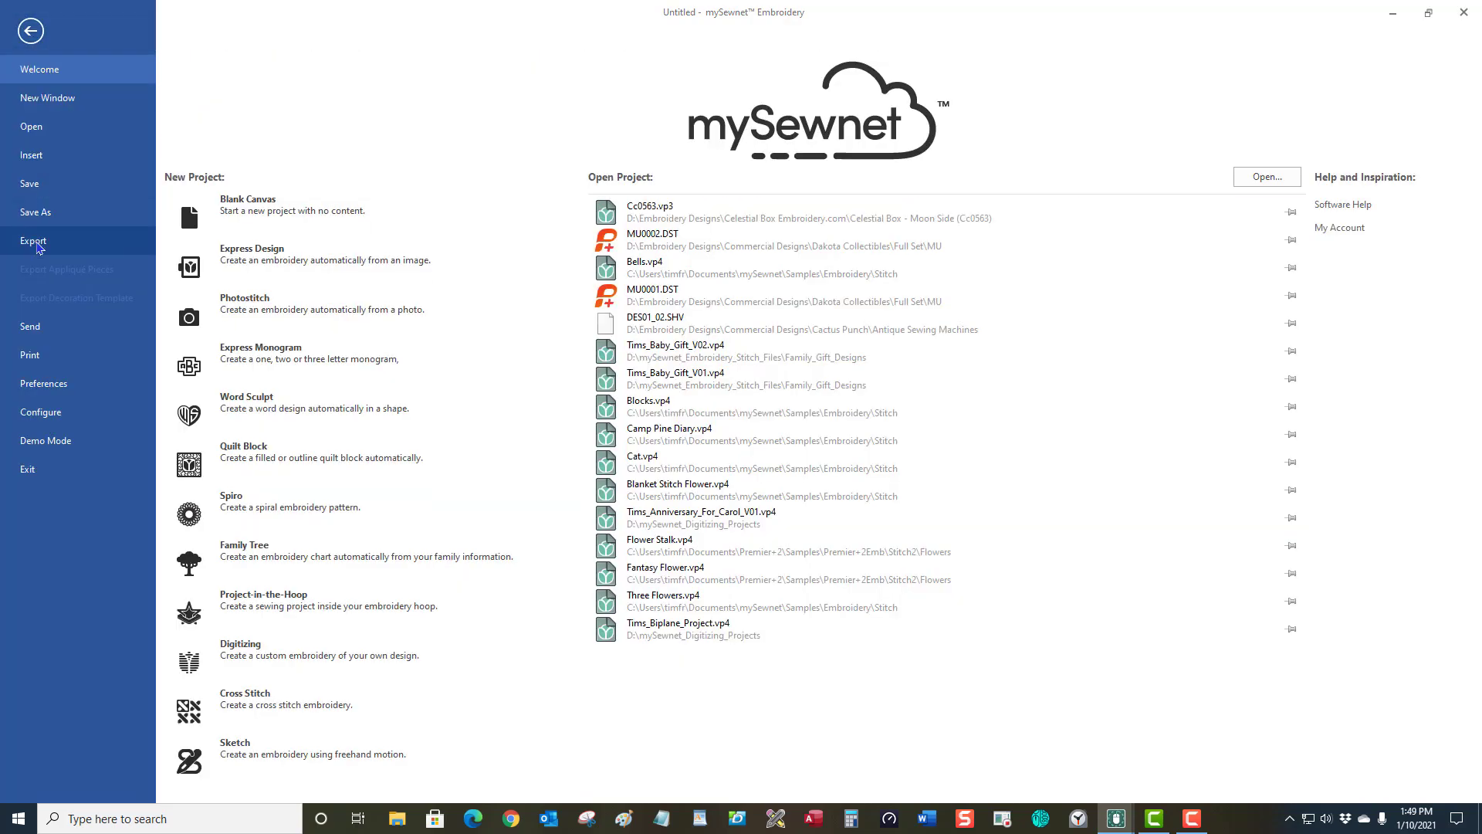
left_click(37, 242)
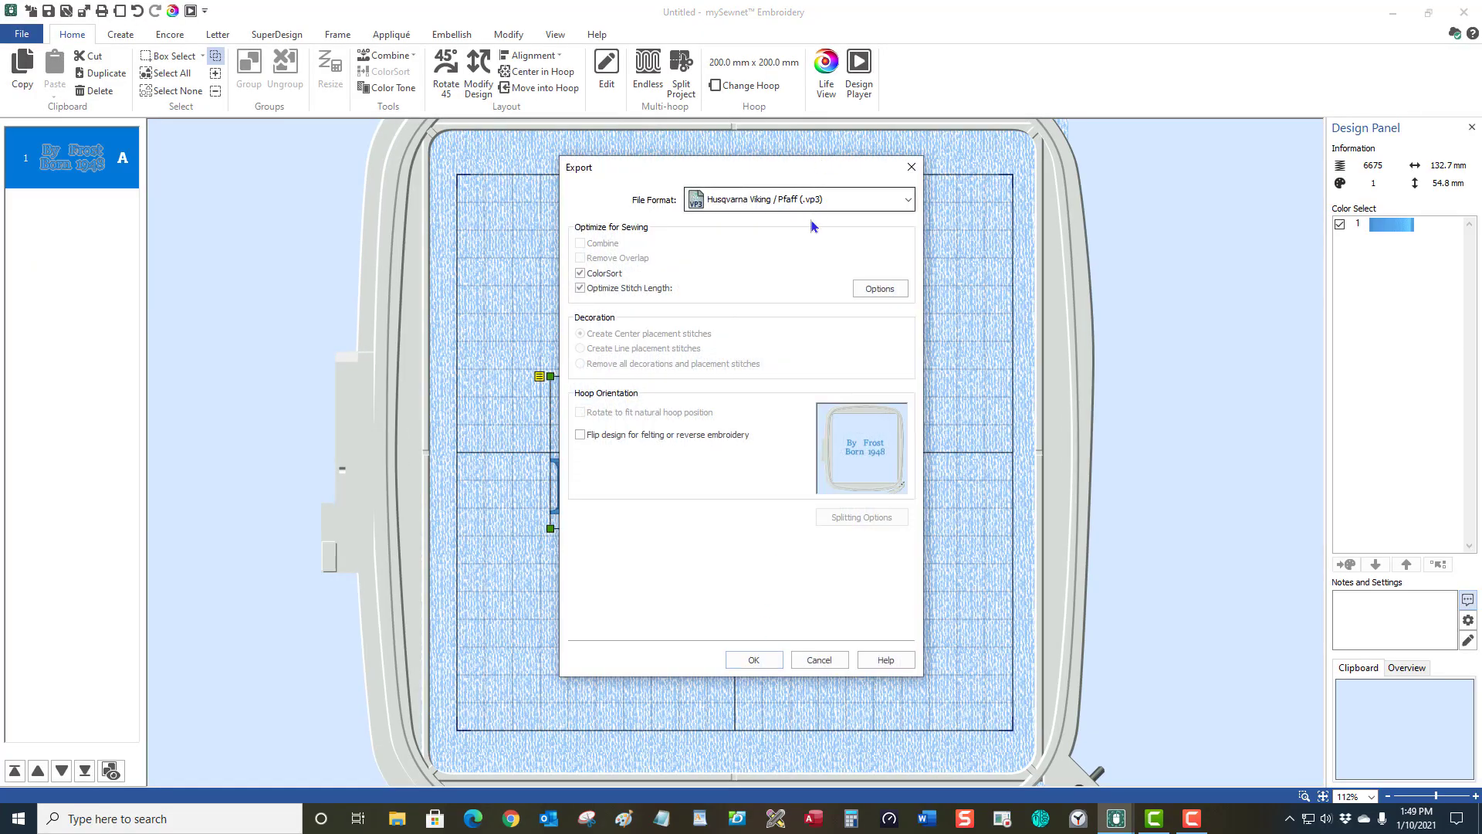
left_click(755, 661)
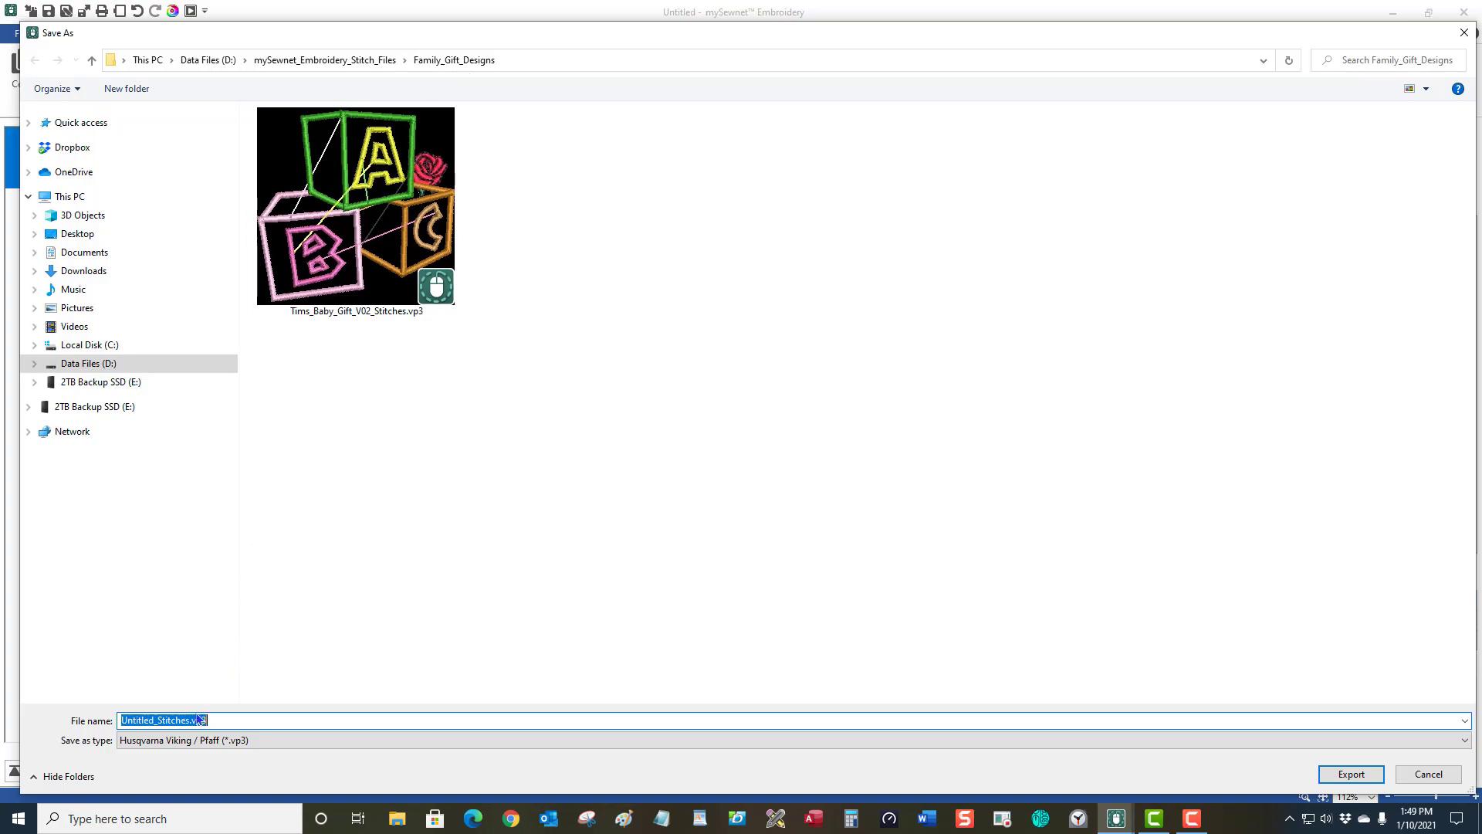
left_click(236, 720)
key("ctrl+a")
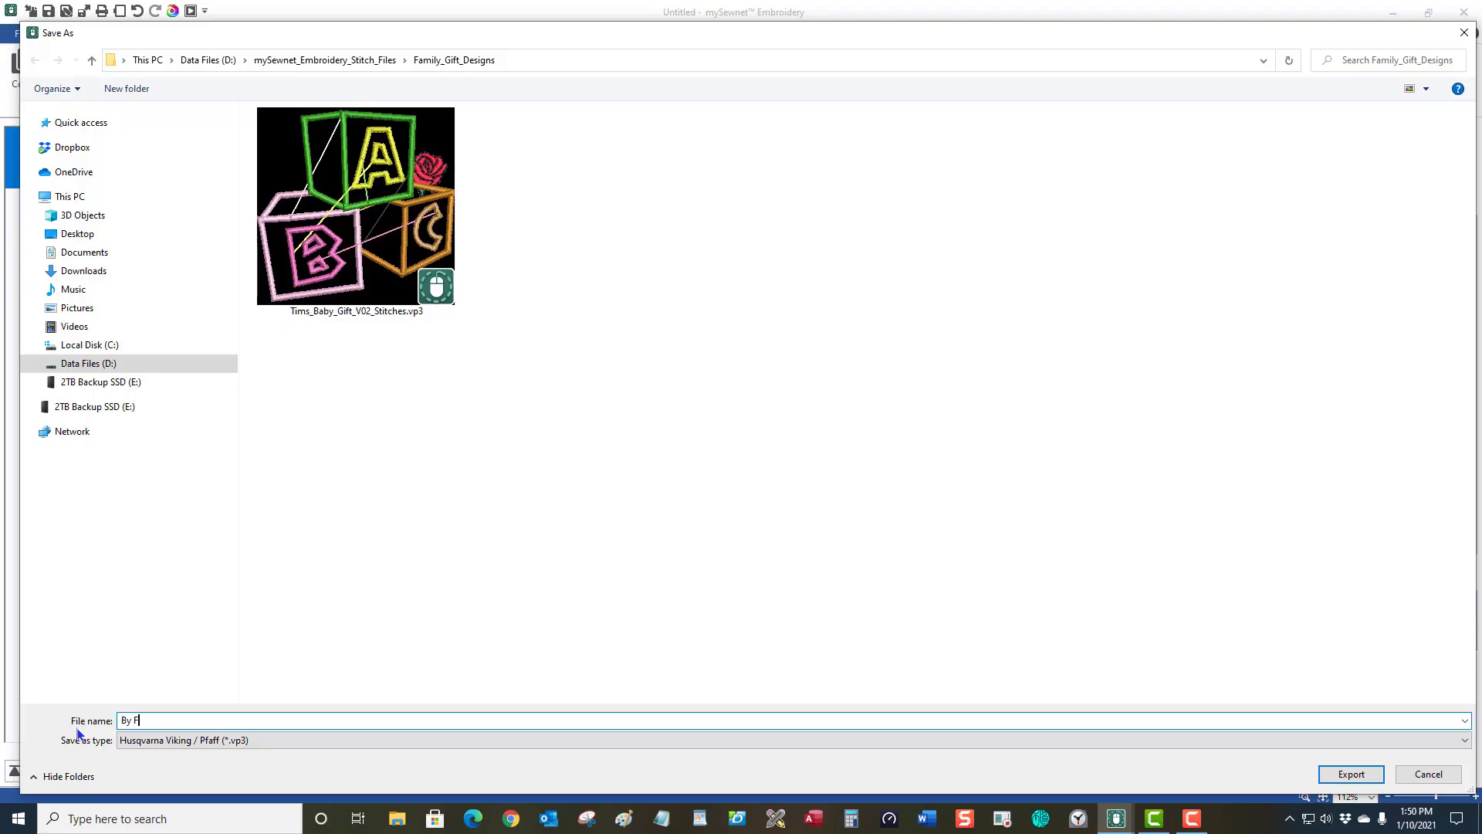
left_click(1362, 776)
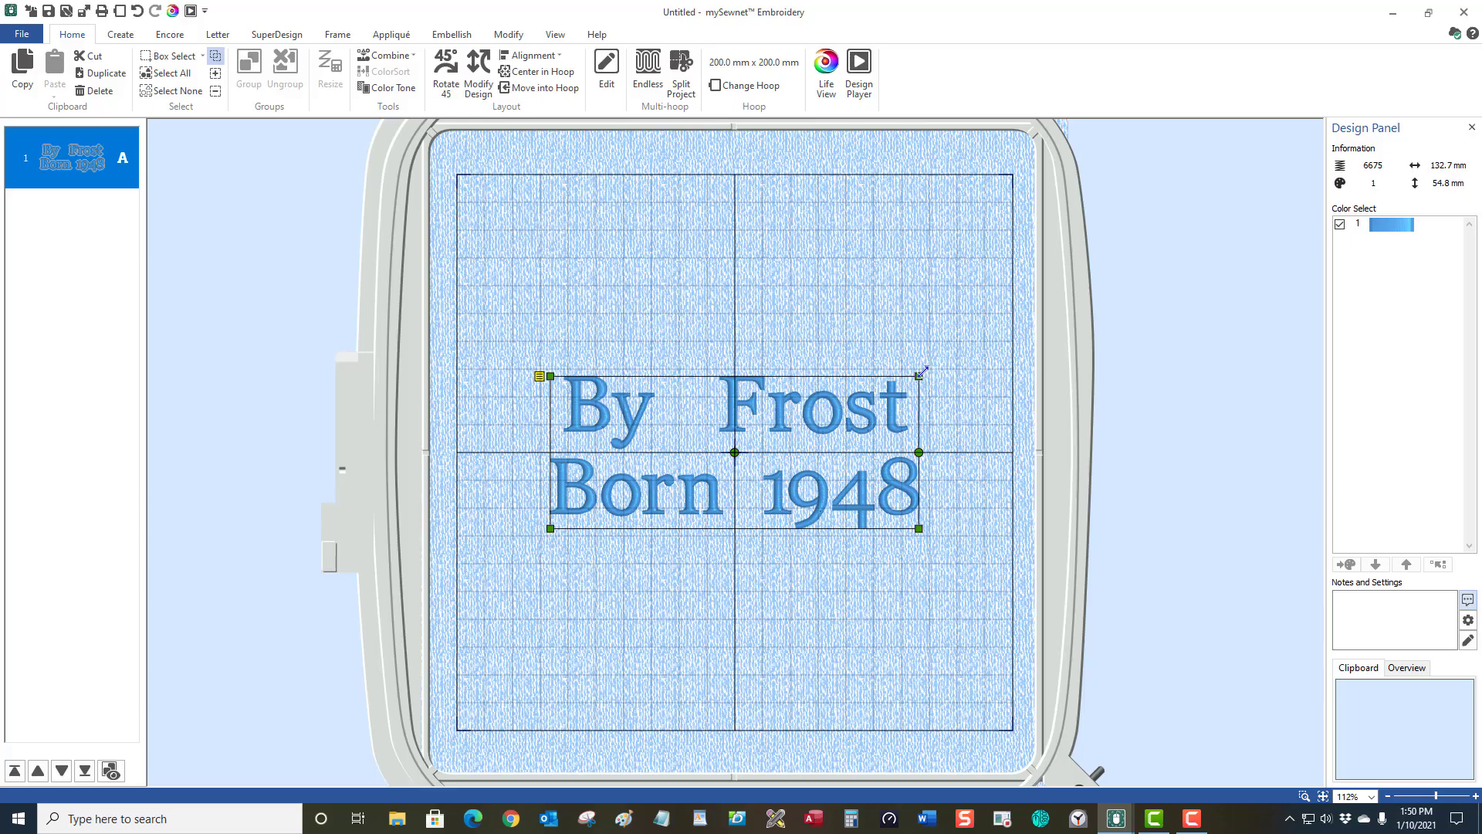
Move the lettering lower-left and scale it from its corner to 197.8 × 81.6 mm.
left_click_drag(852, 436, 761, 633)
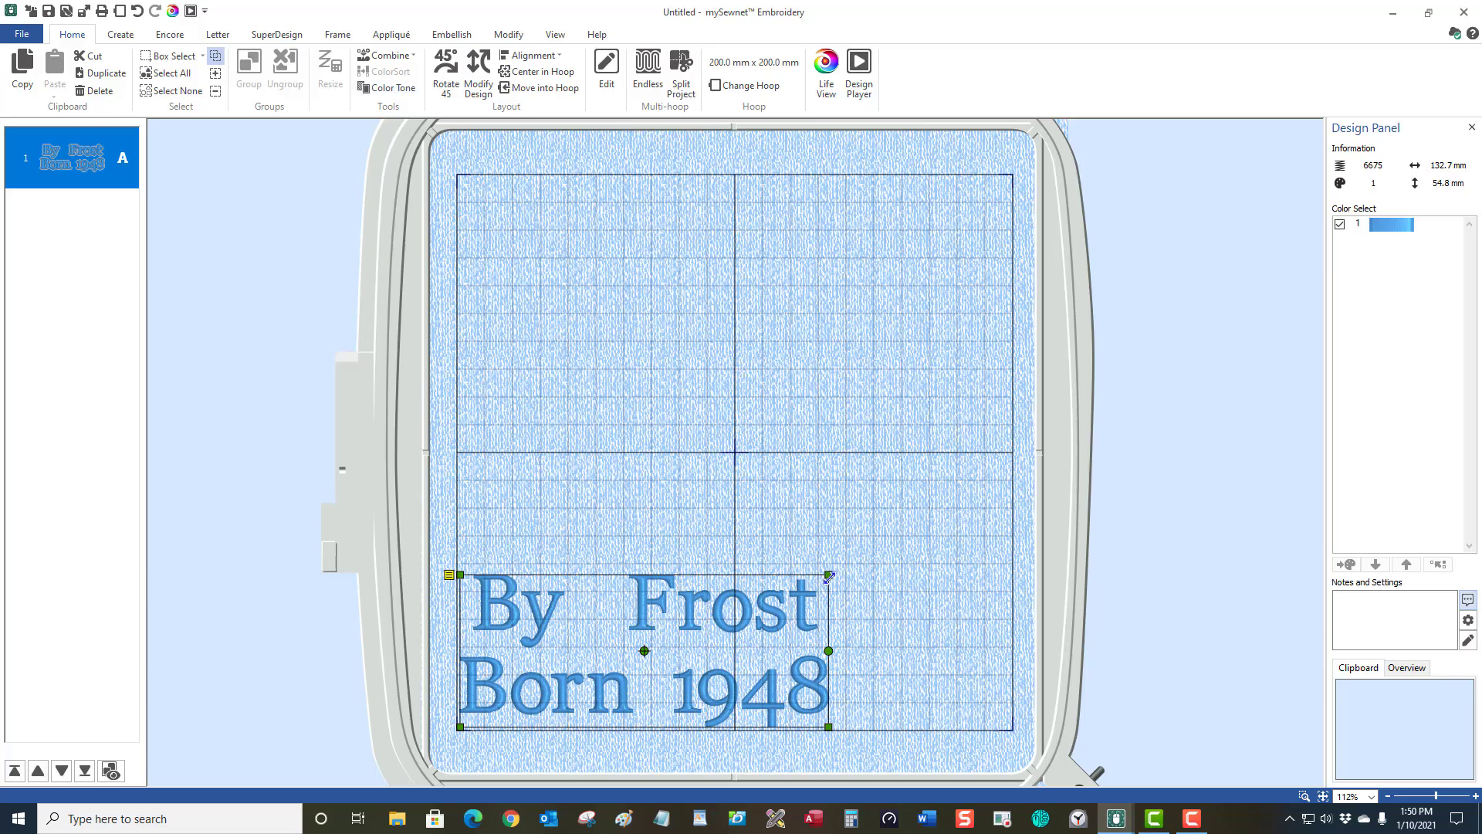
left_click_drag(831, 573, 1010, 186)
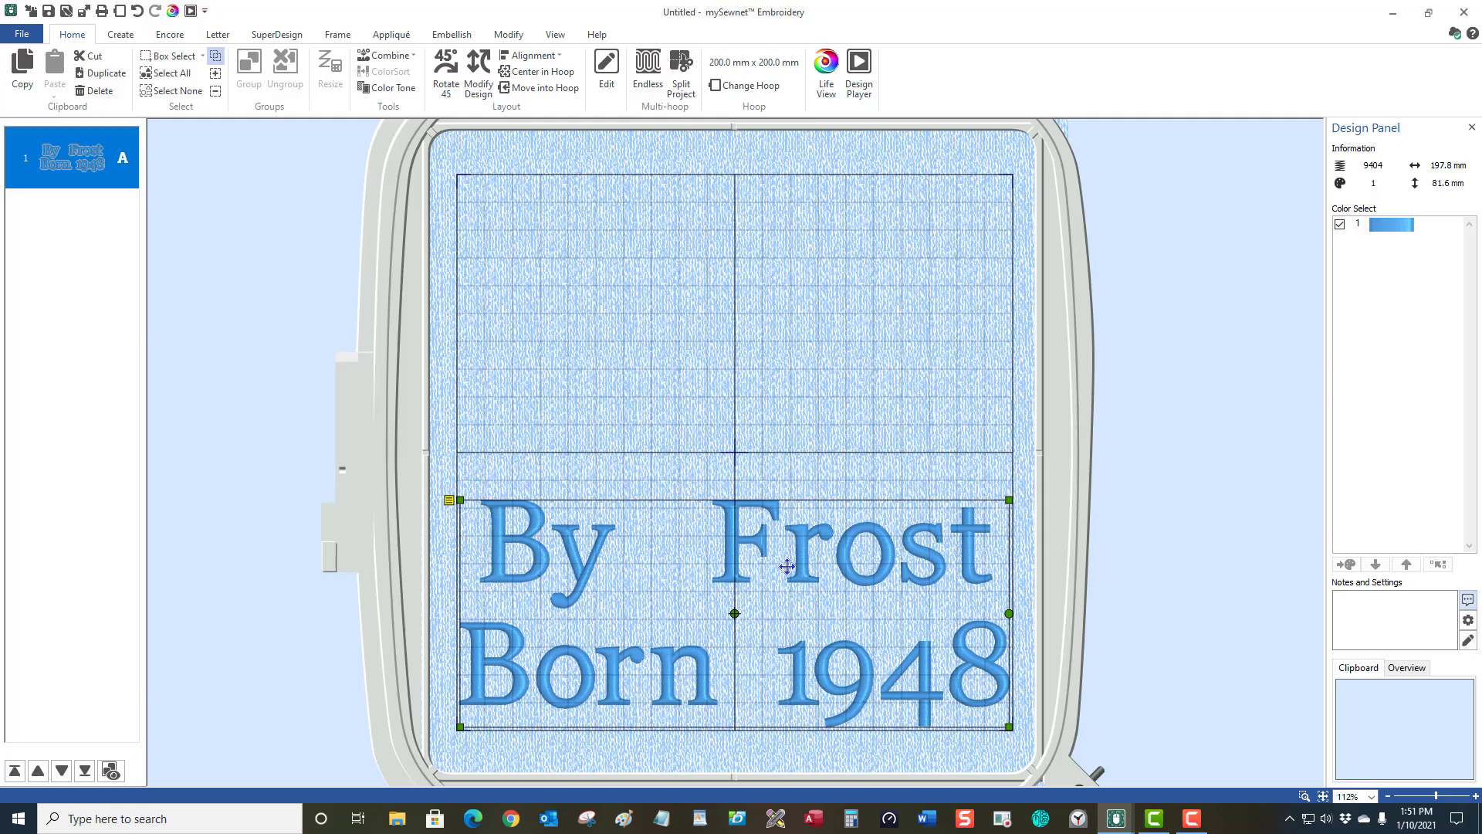
Fix the enlarged lettering as stitches and inspect it tilted in Life View.
right_click(789, 275)
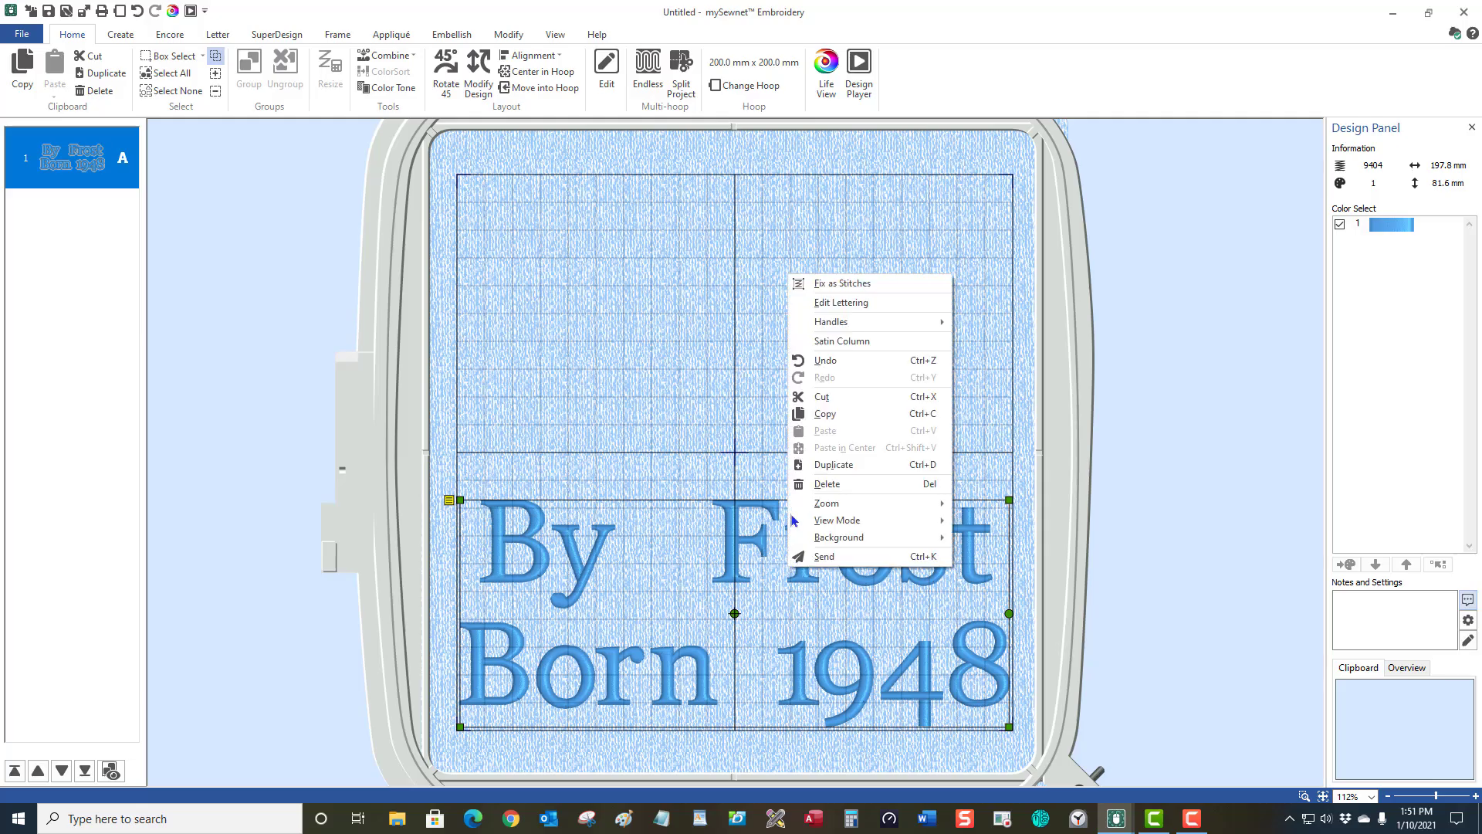
left_click(841, 285)
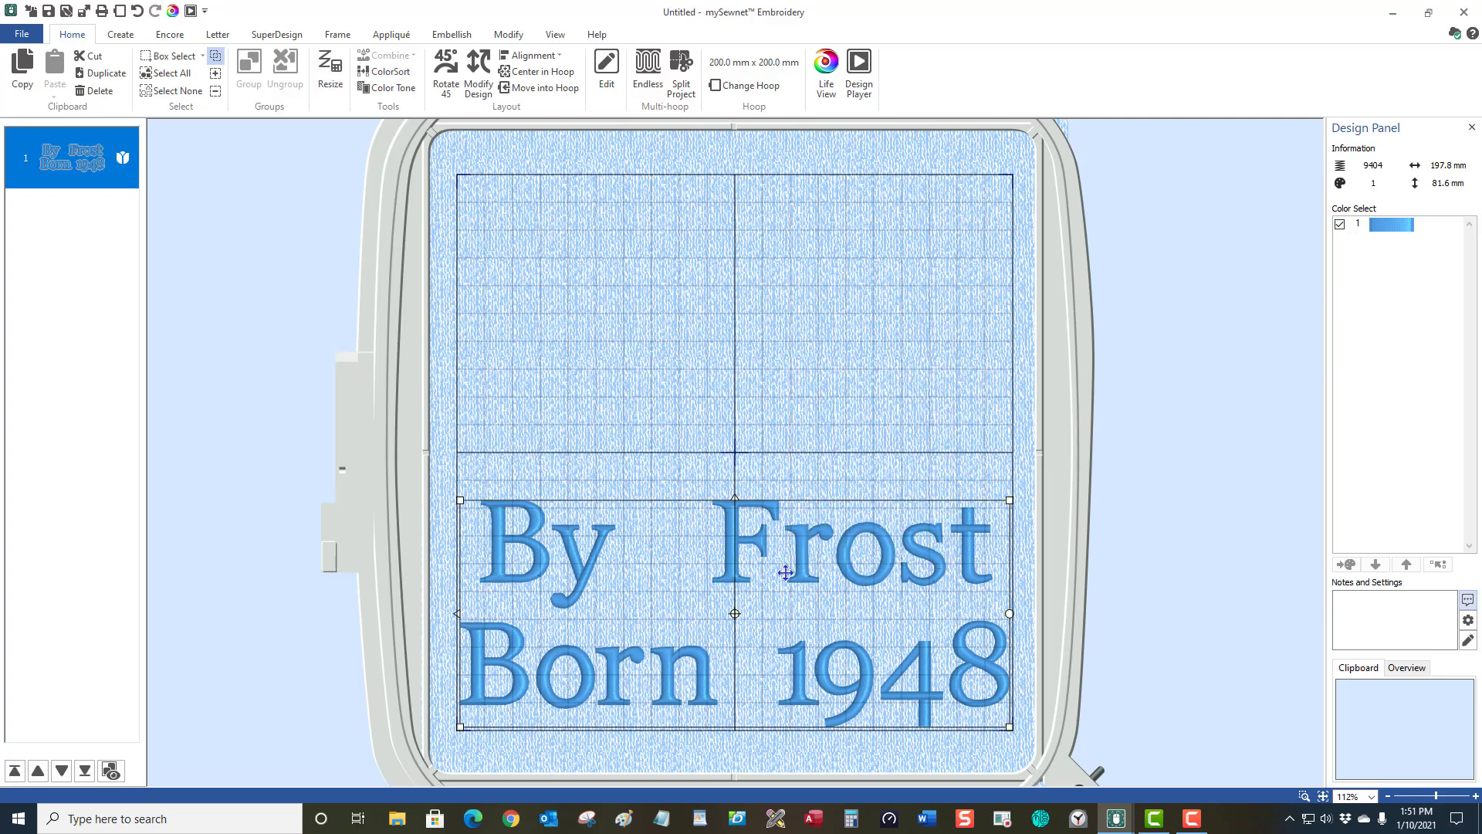
left_click(824, 67)
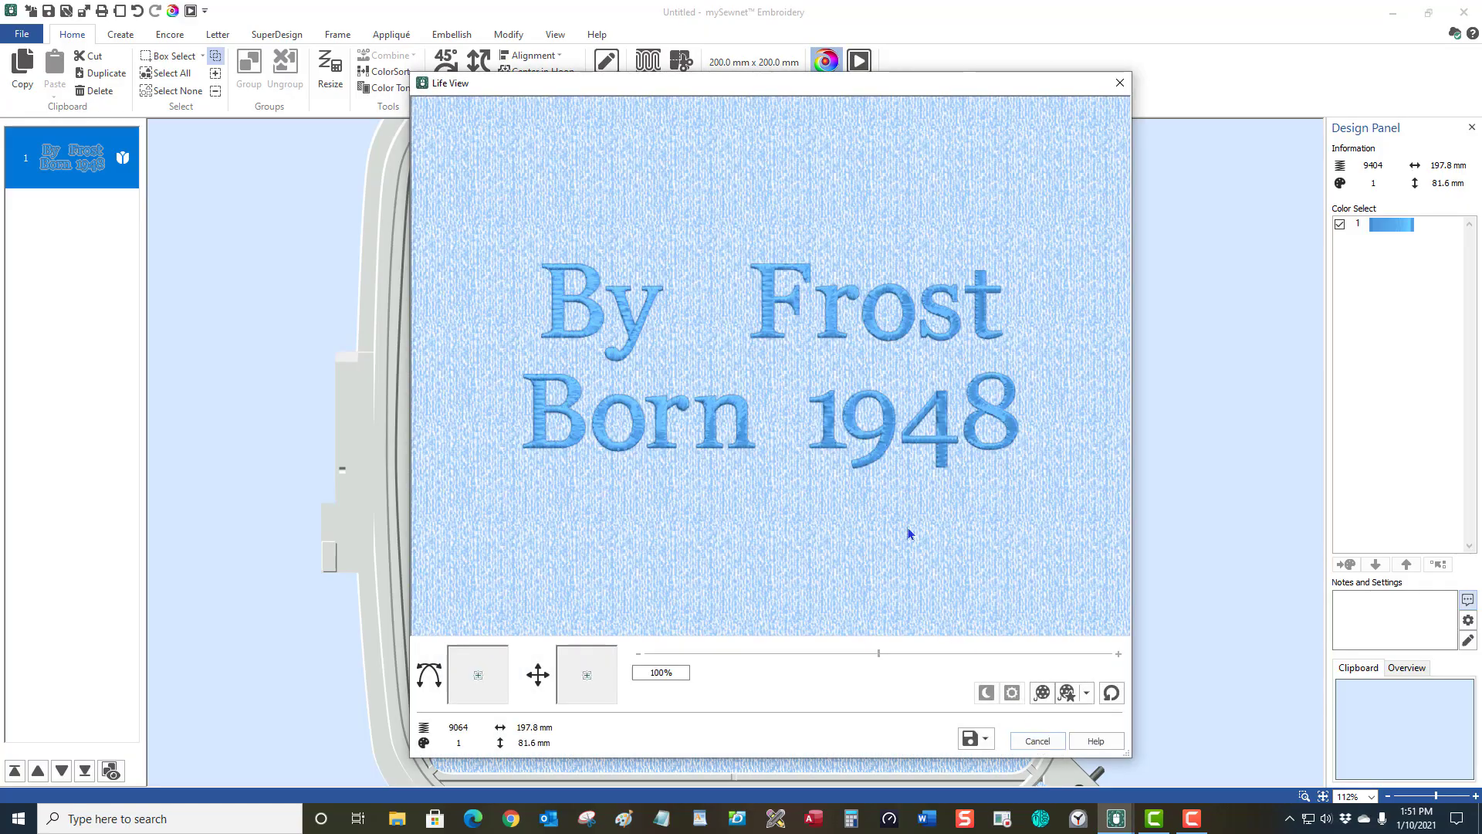
mouse_move(1035, 536)
left_mouse_down()
mouse_move(964, 563)
mouse_move(970, 533)
mouse_move(985, 558)
mouse_move(1019, 559)
mouse_move(1052, 625)
mouse_move(1056, 589)
mouse_move(997, 531)
mouse_move(982, 539)
mouse_move(1028, 544)
left_mouse_up()
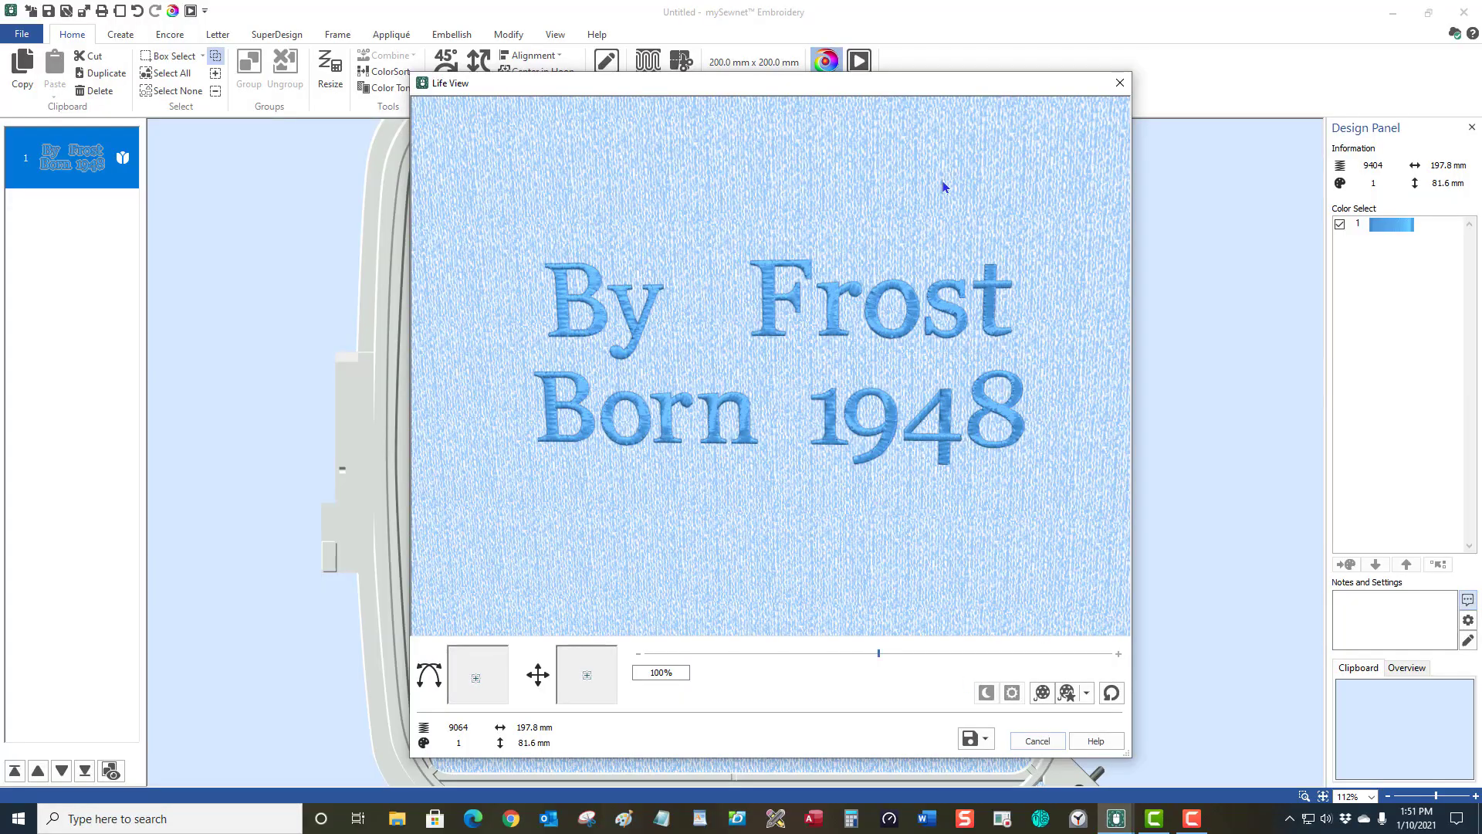
left_click(1120, 84)
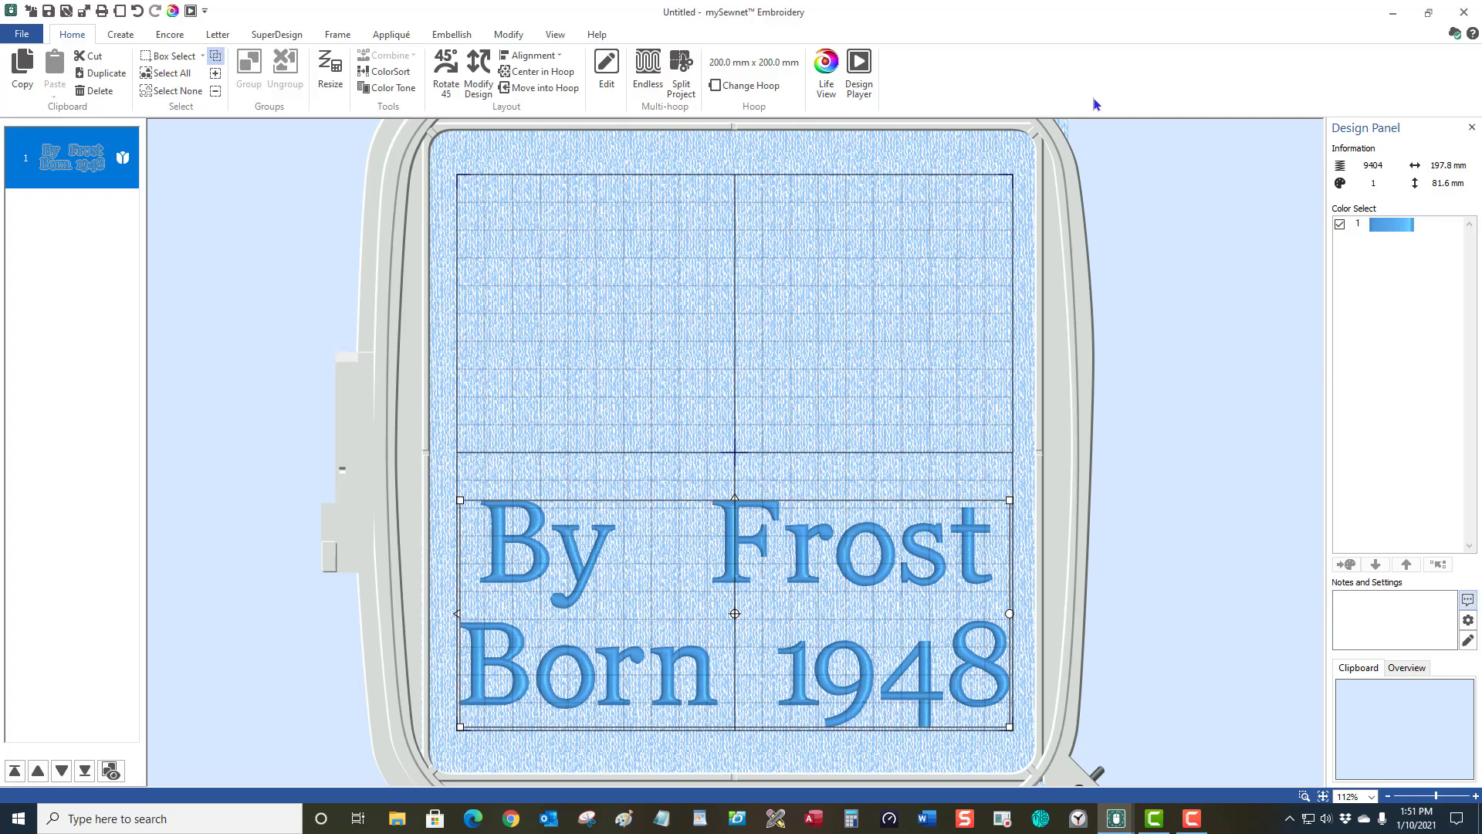
Revert to lettering, stretch it to 197.8 × 197.8 mm, fix as stitches, and preview in Life View.
left_click(733, 613)
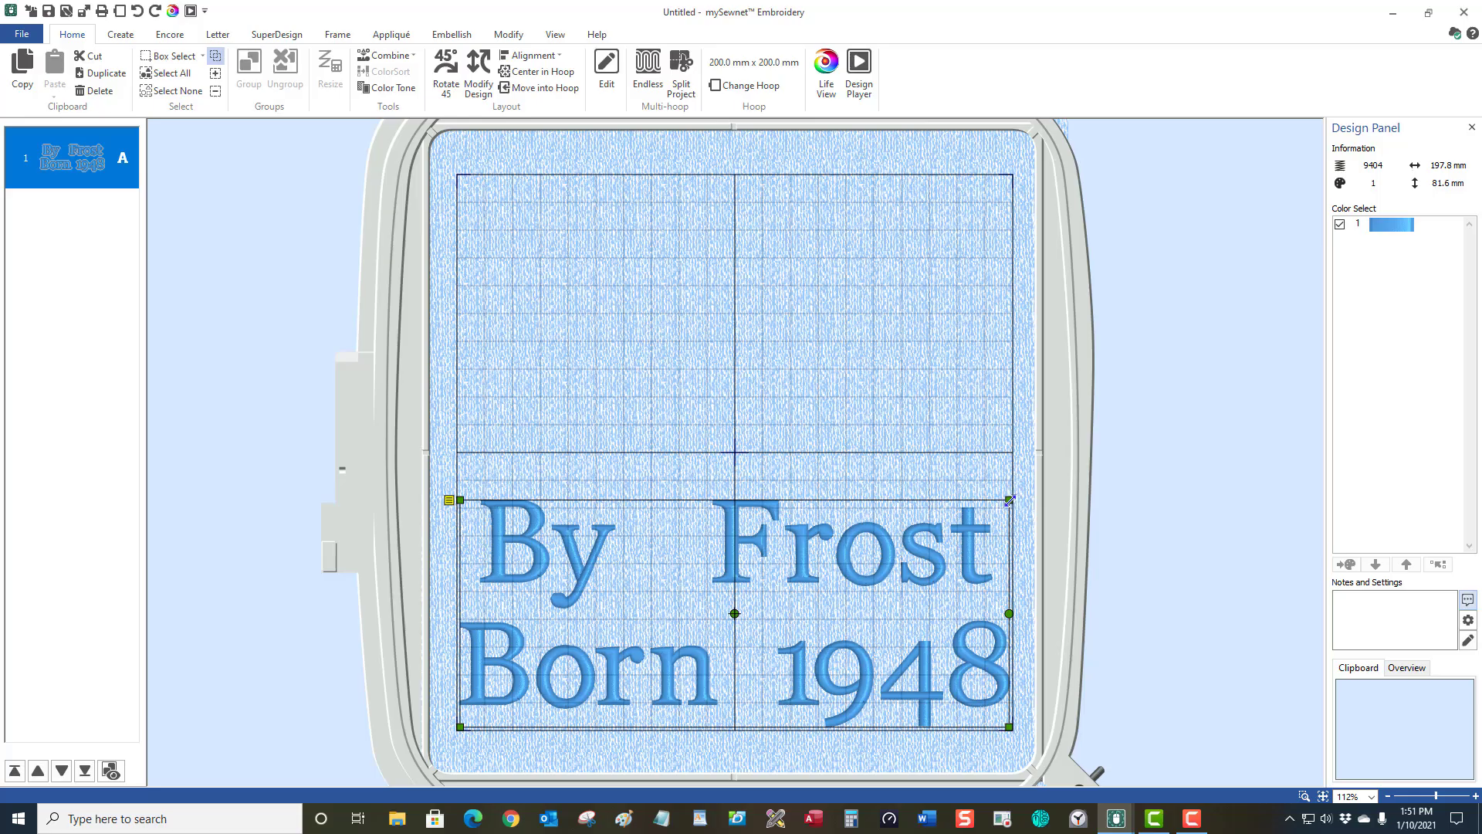
left_click_drag(1009, 500, 1009, 177)
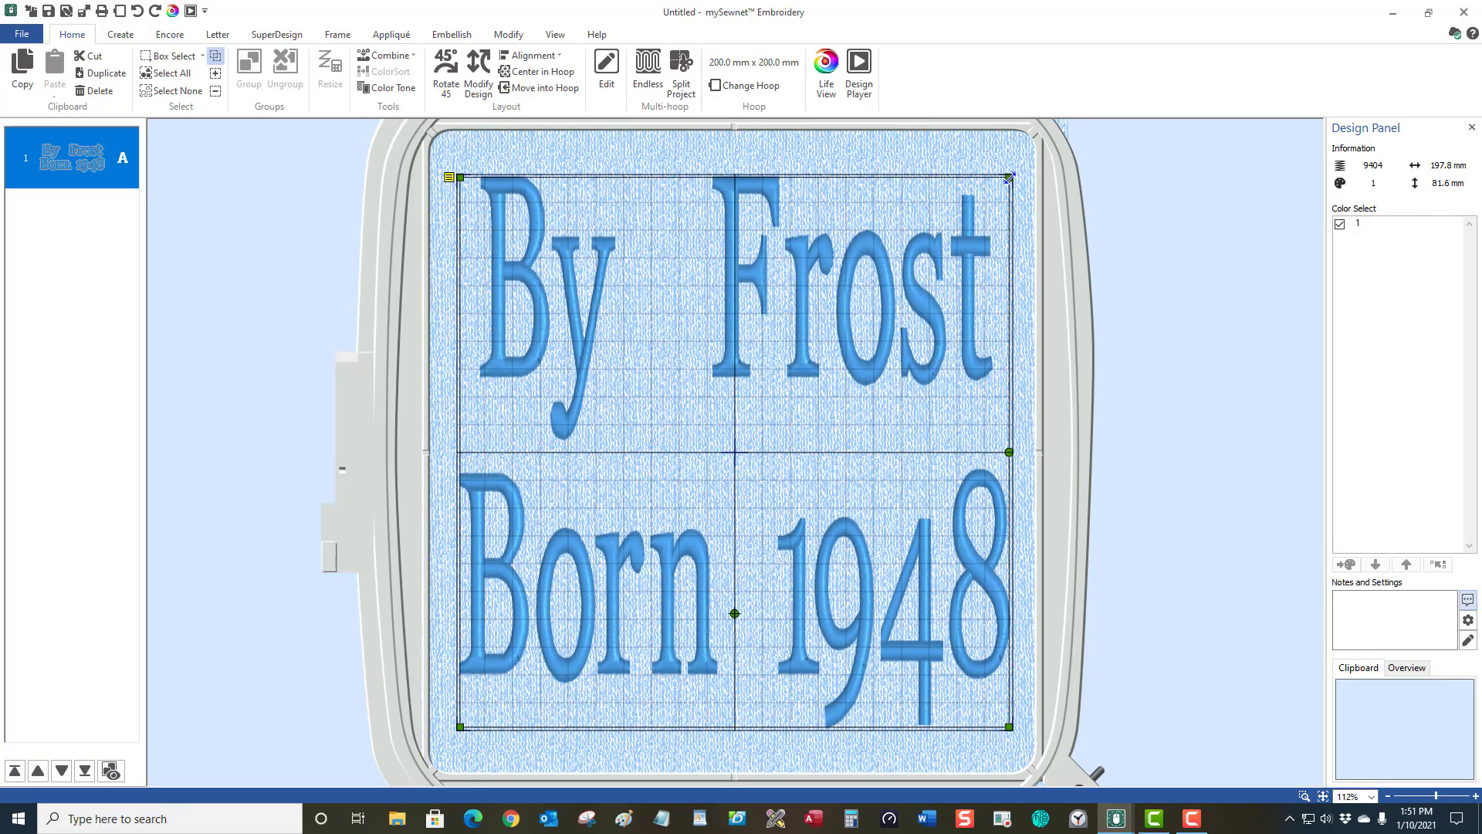
right_click(981, 264)
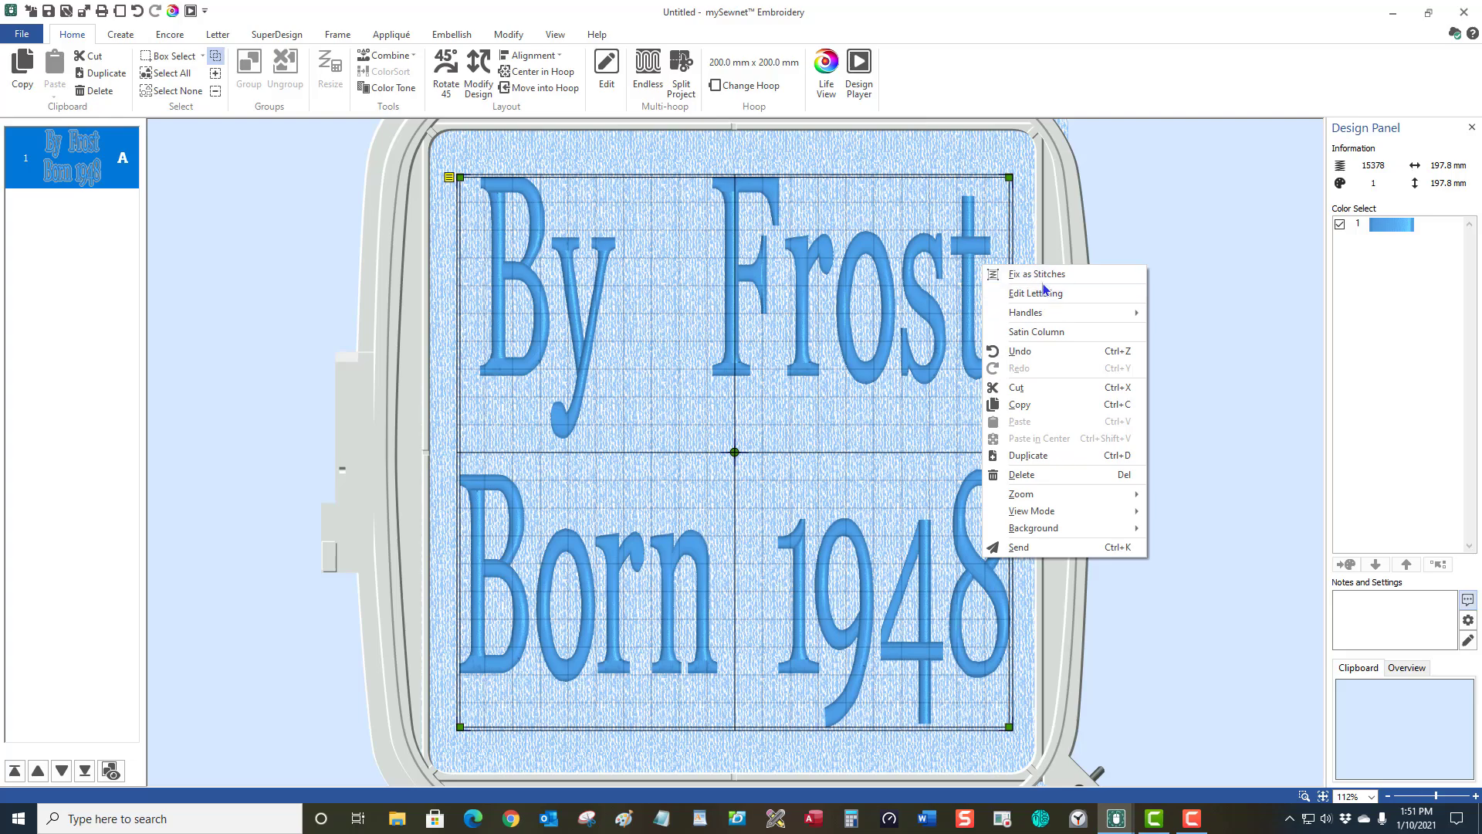
left_click(1047, 278)
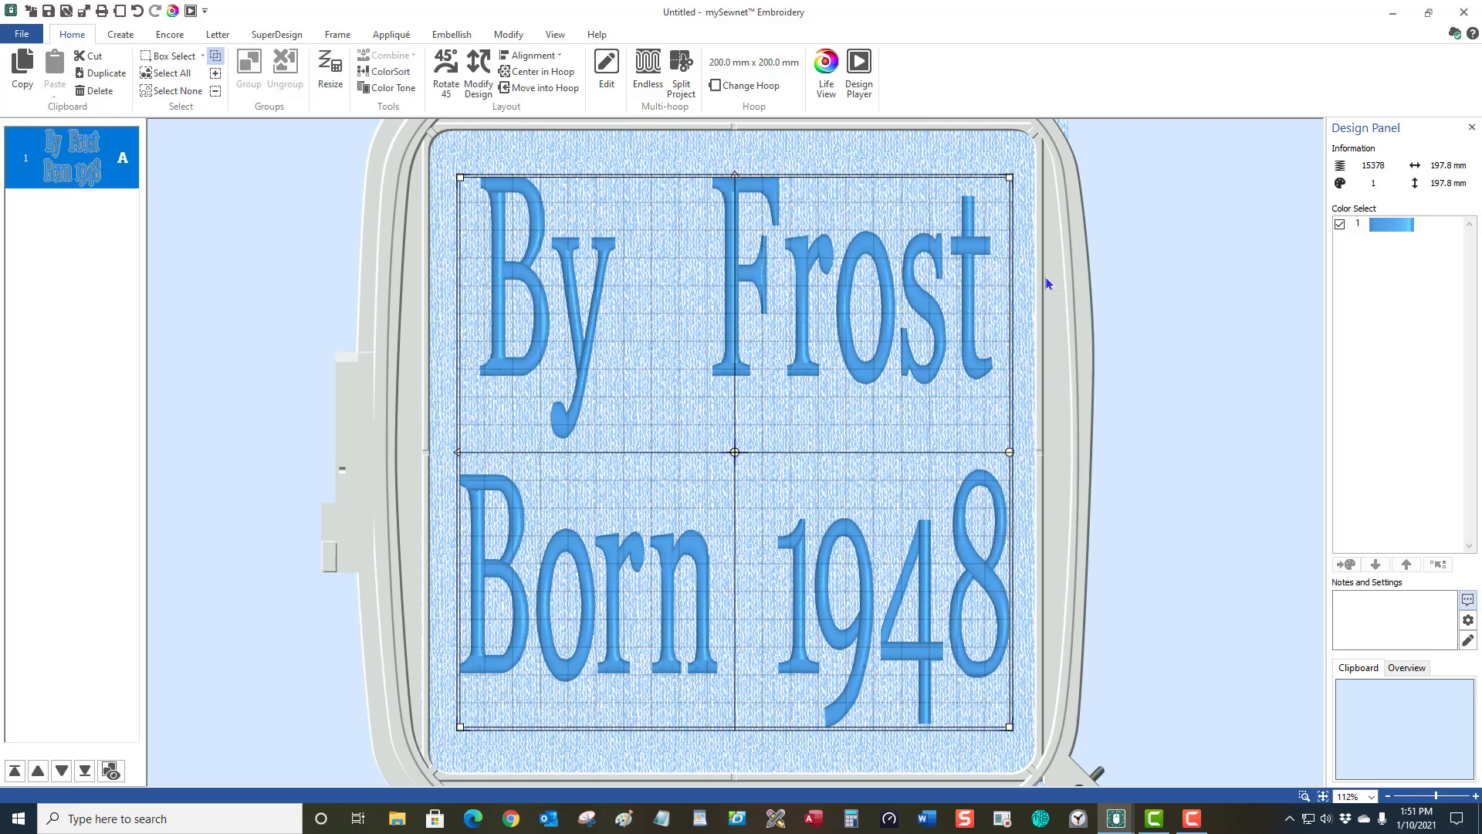
left_click(823, 64)
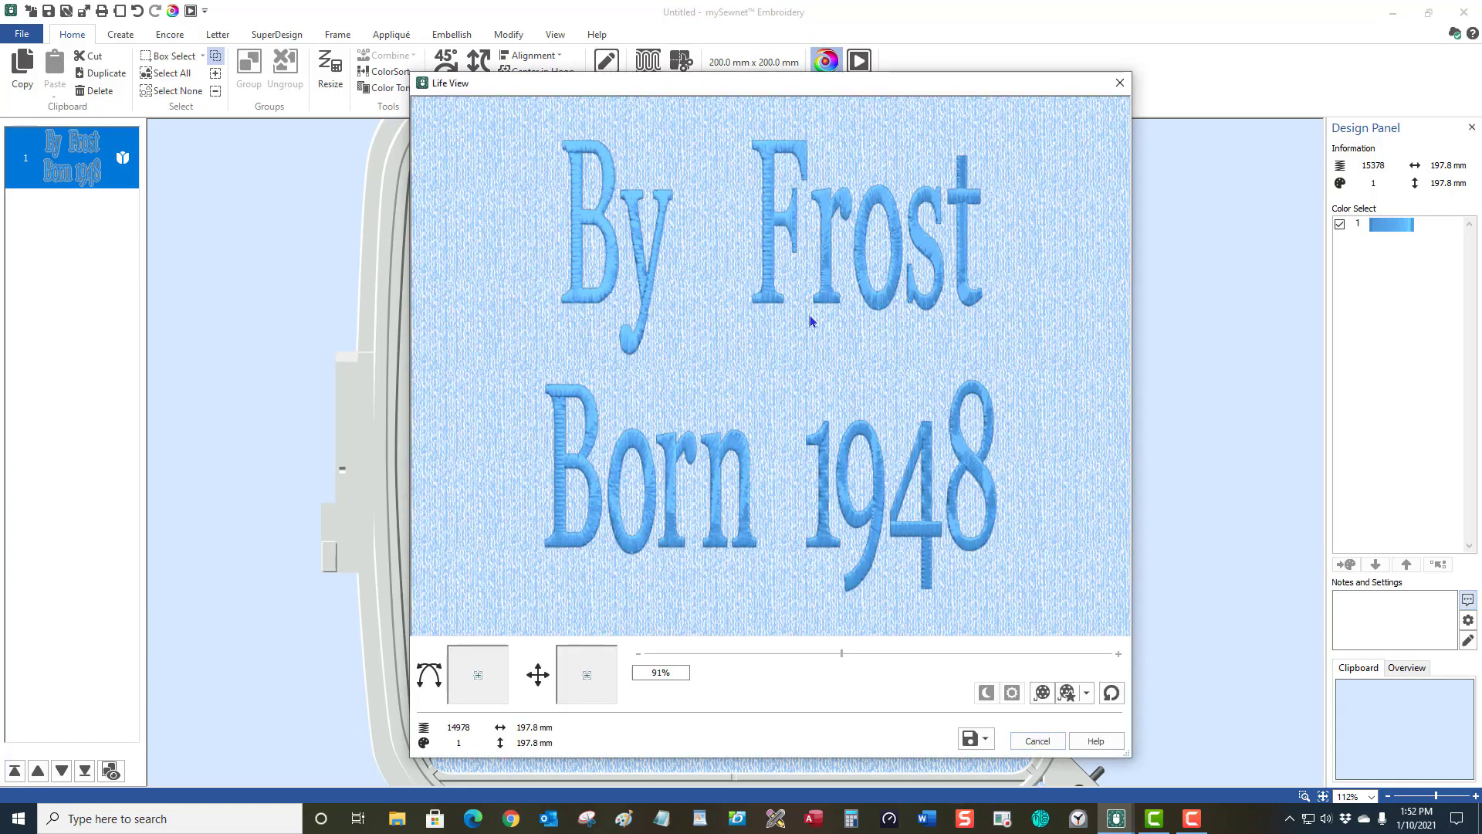
mouse_move(810, 321)
left_mouse_down()
mouse_move(764, 255)
mouse_move(771, 321)
mouse_move(809, 316)
left_mouse_up()
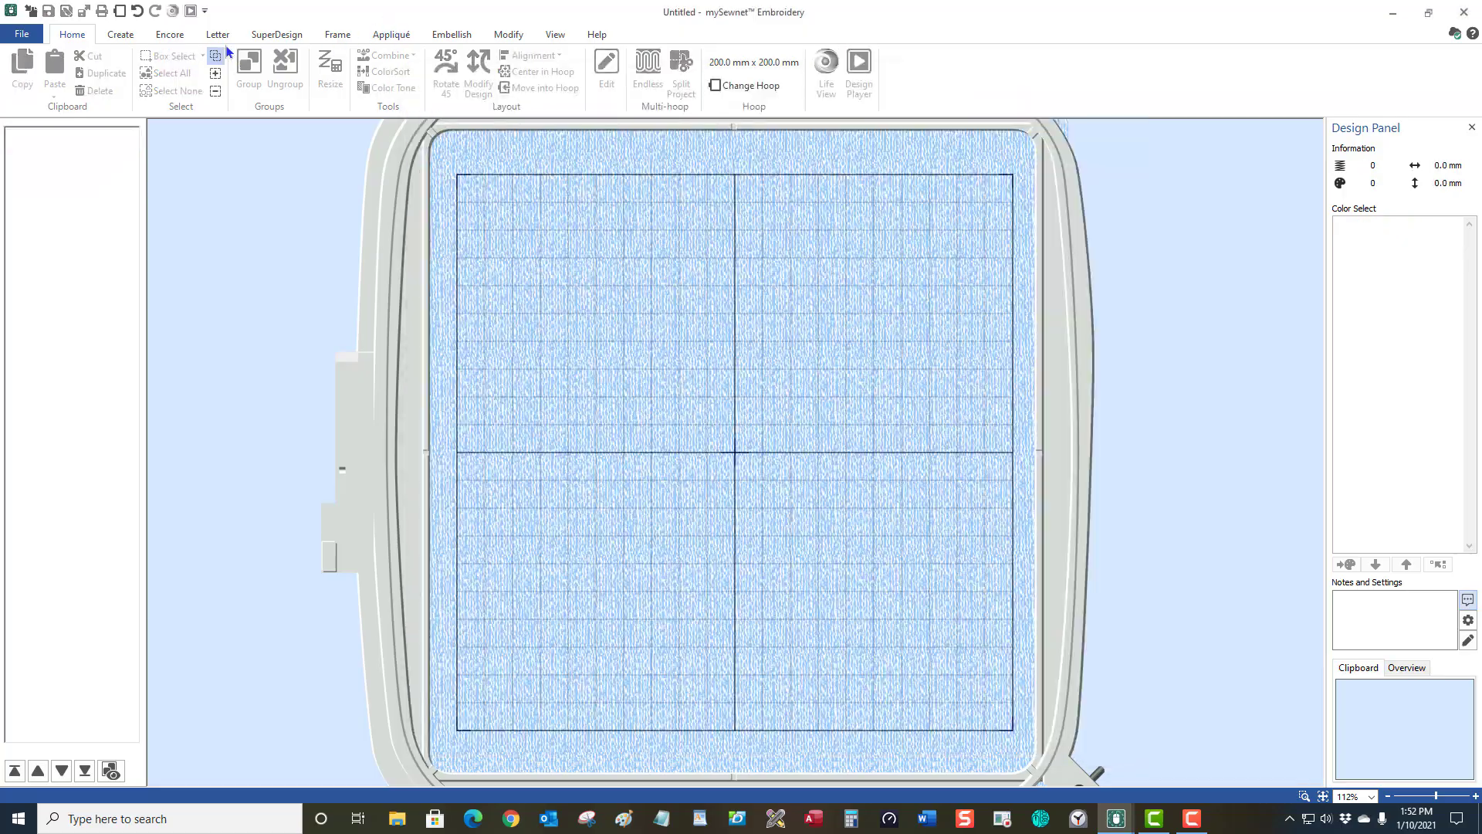
Replace both text lines with a single centre-aligned Georgia letter B at 200 mm.
left_click(213, 34)
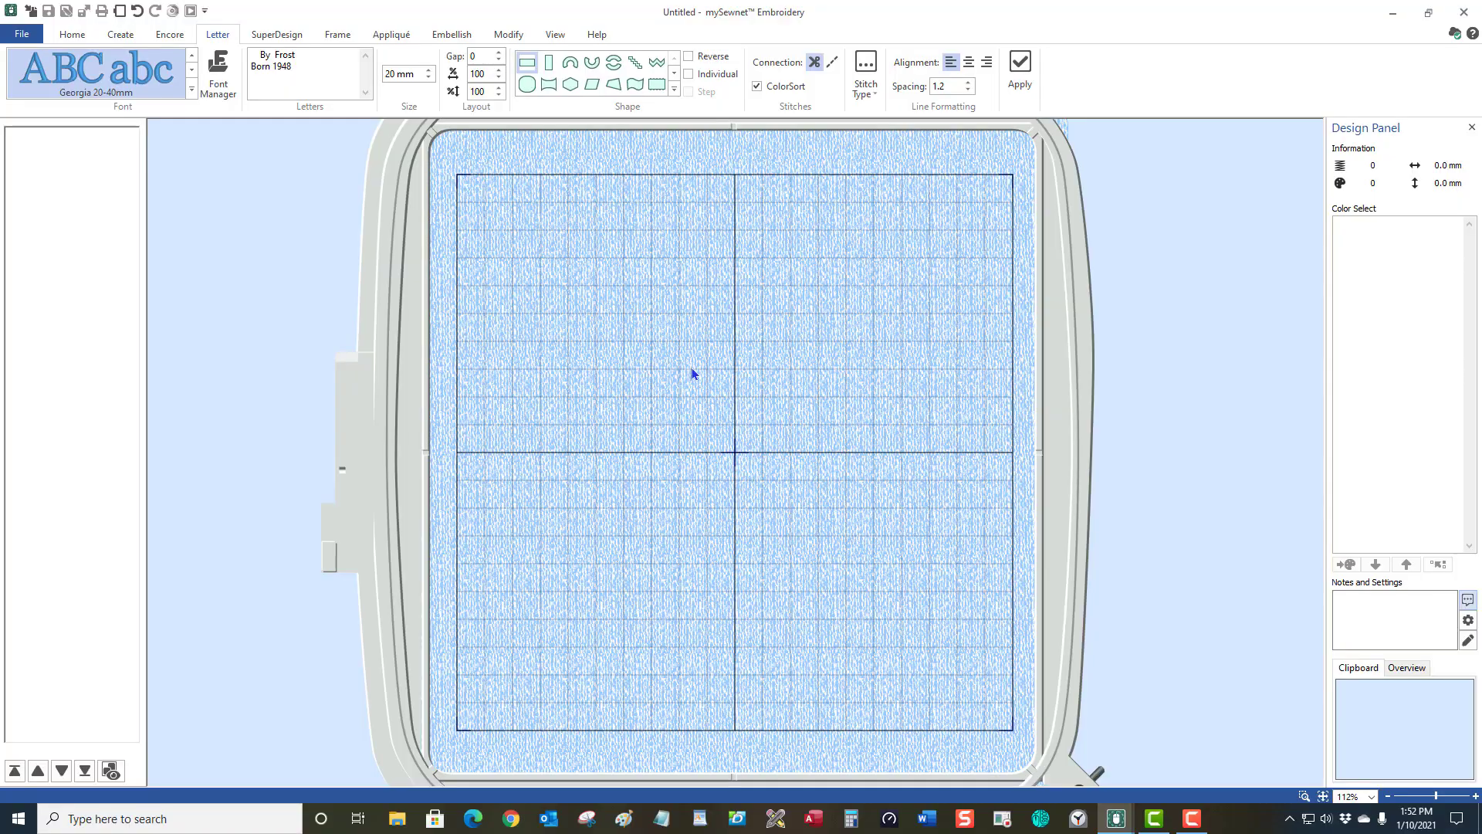
triple_click(297, 63)
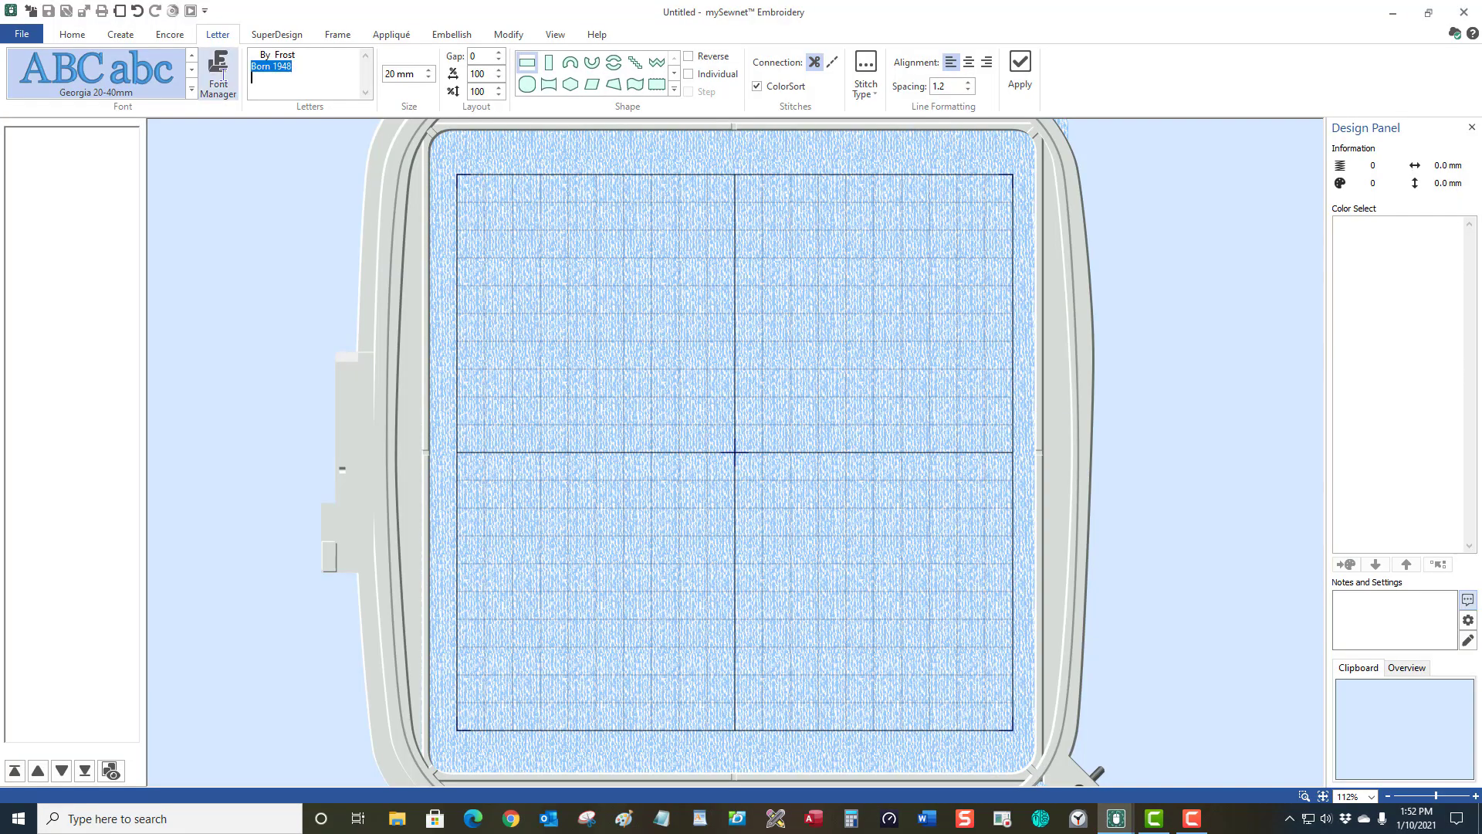
triple_click(251, 54)
key("Delete")
key("Delete")
key("Delete")
key("Delete")
key("Delete")
key("Delete")
key("Delete")
key("Delete")
key("Delete")
key("Delete")
key("Delete")
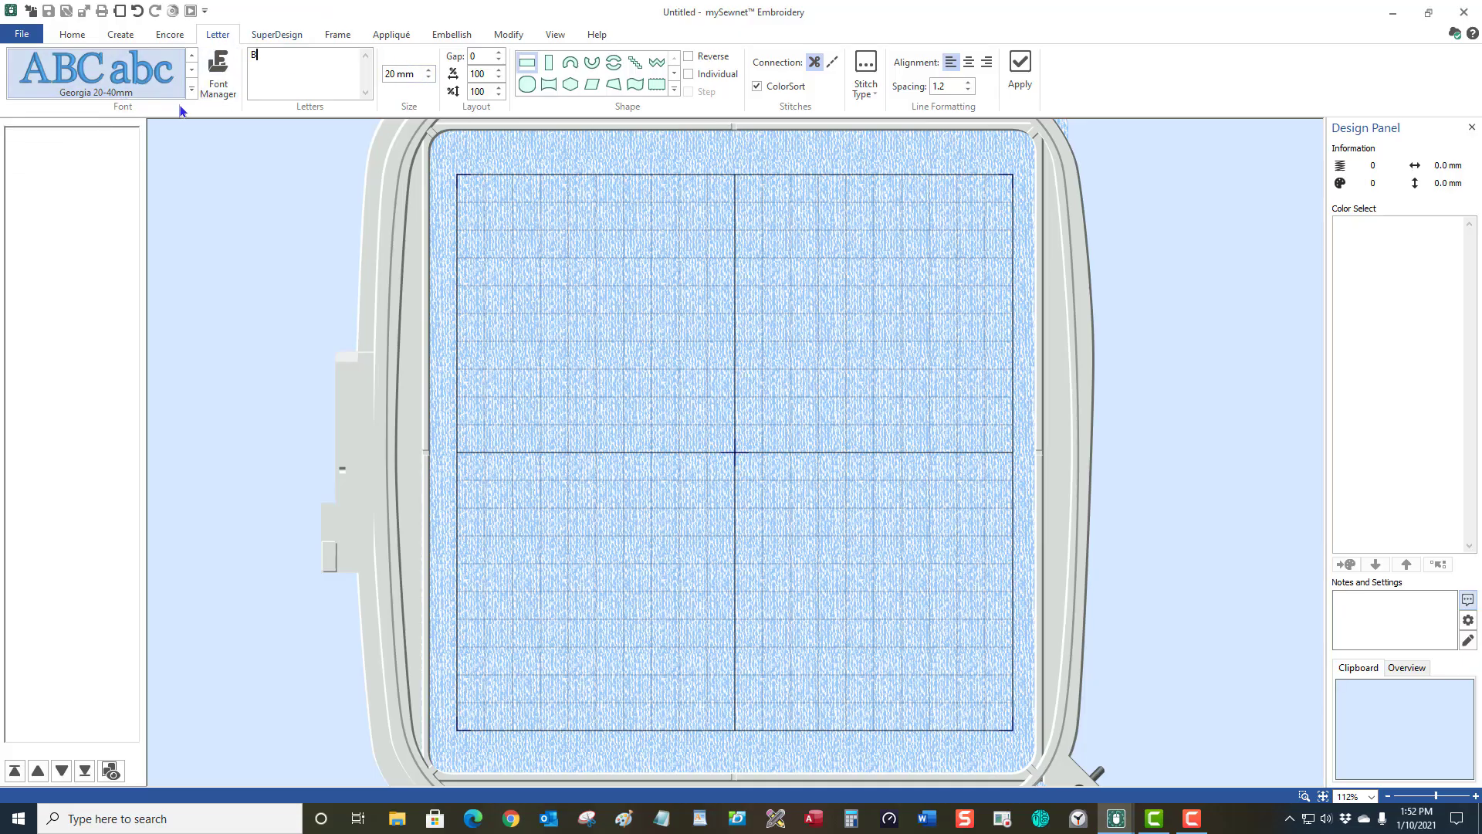
left_click(412, 72)
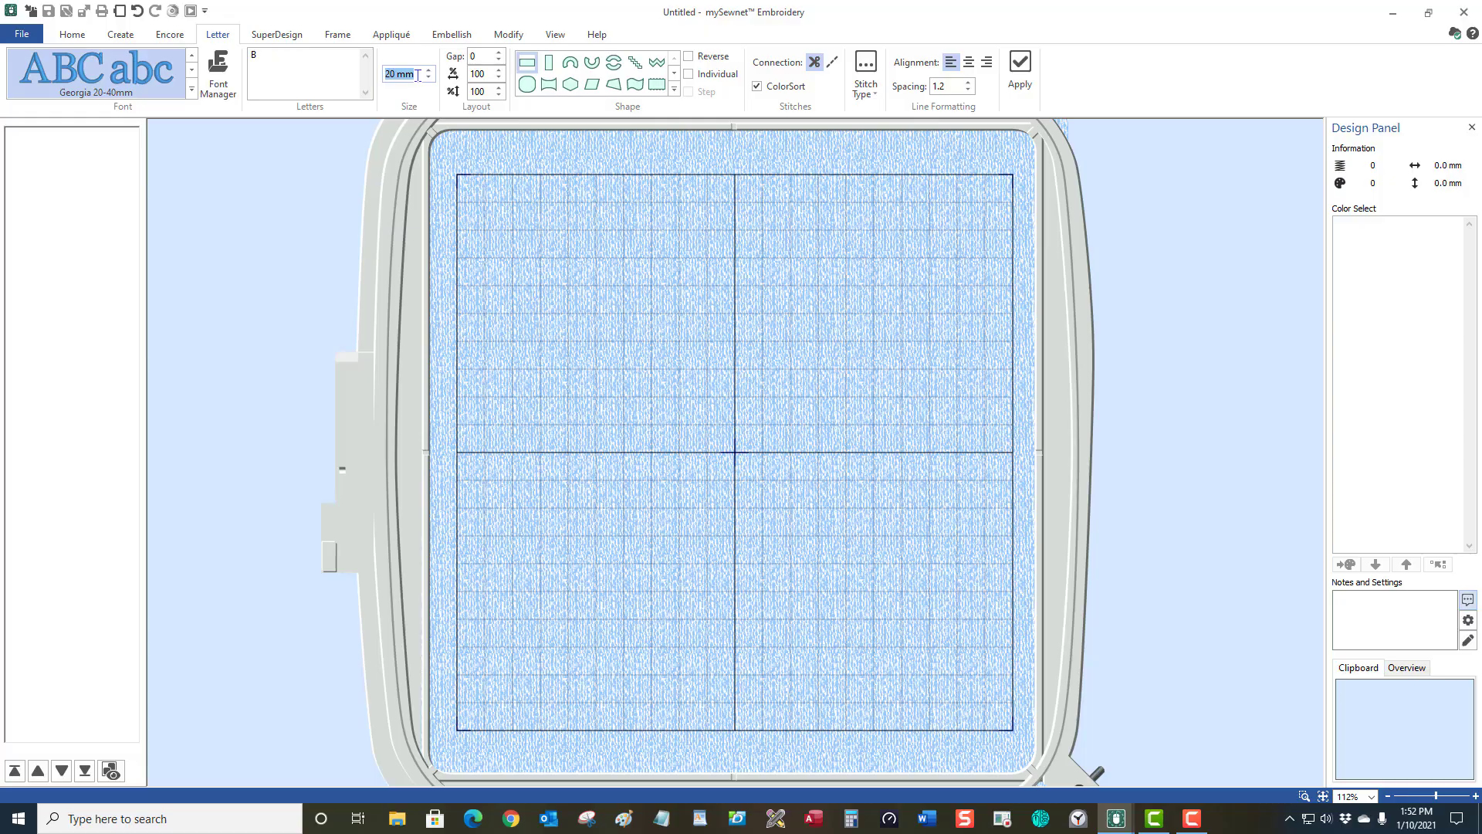
type("200")
left_click(971, 64)
left_click(1019, 73)
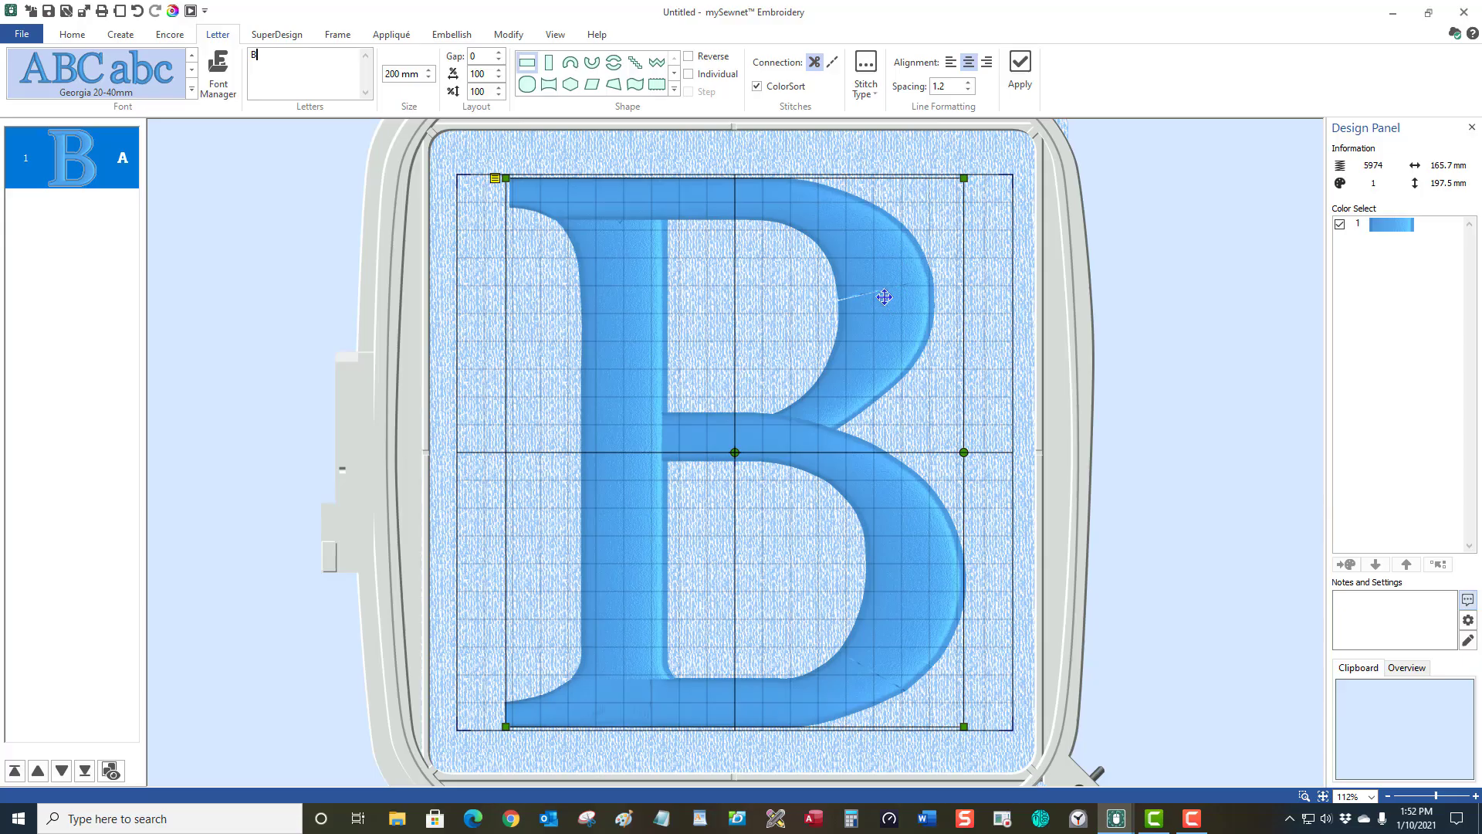
Preview the letter B in Life View, then select and delete it from the hoop.
left_click(1006, 298)
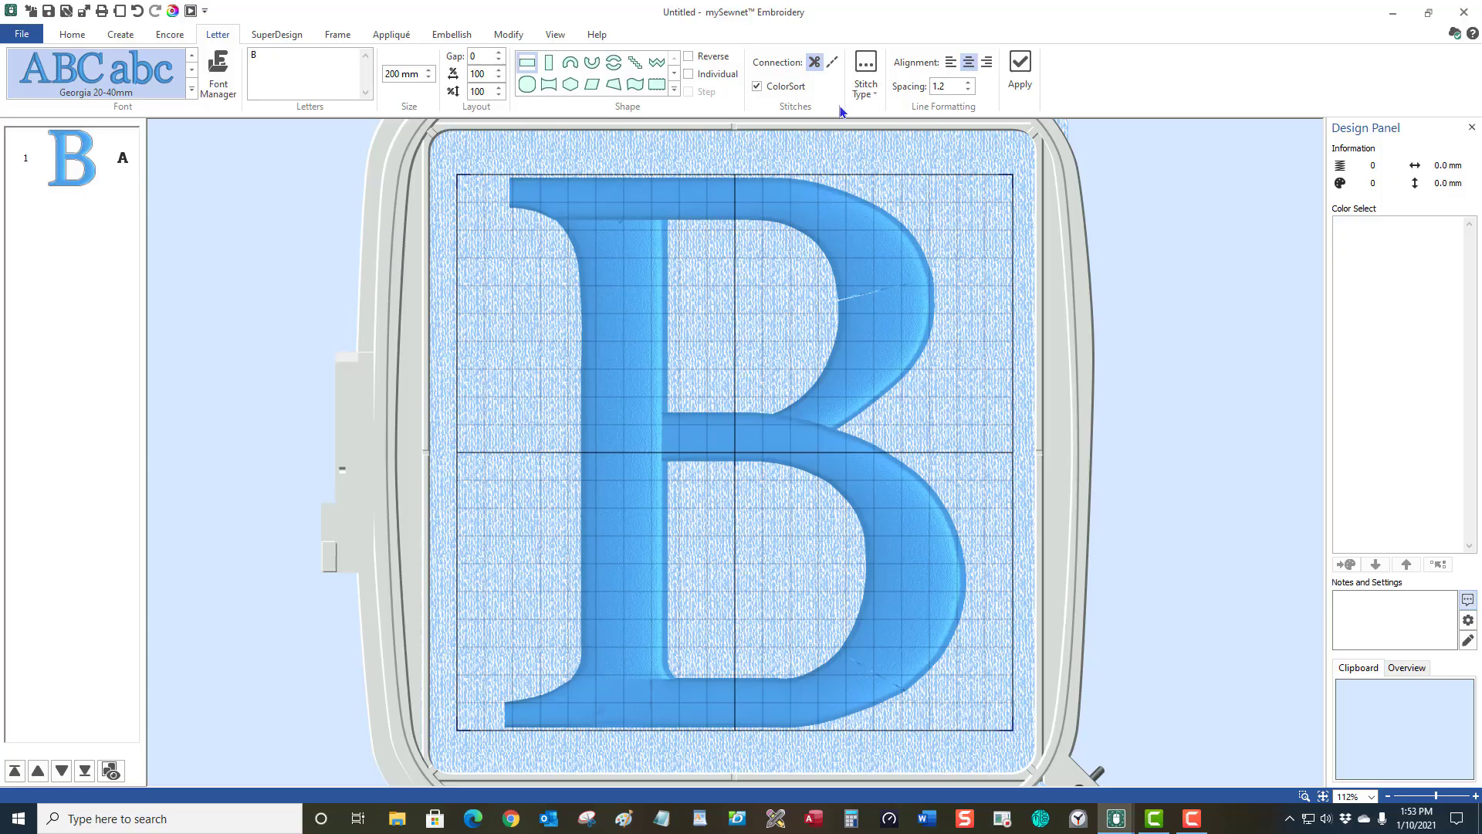
left_click(171, 12)
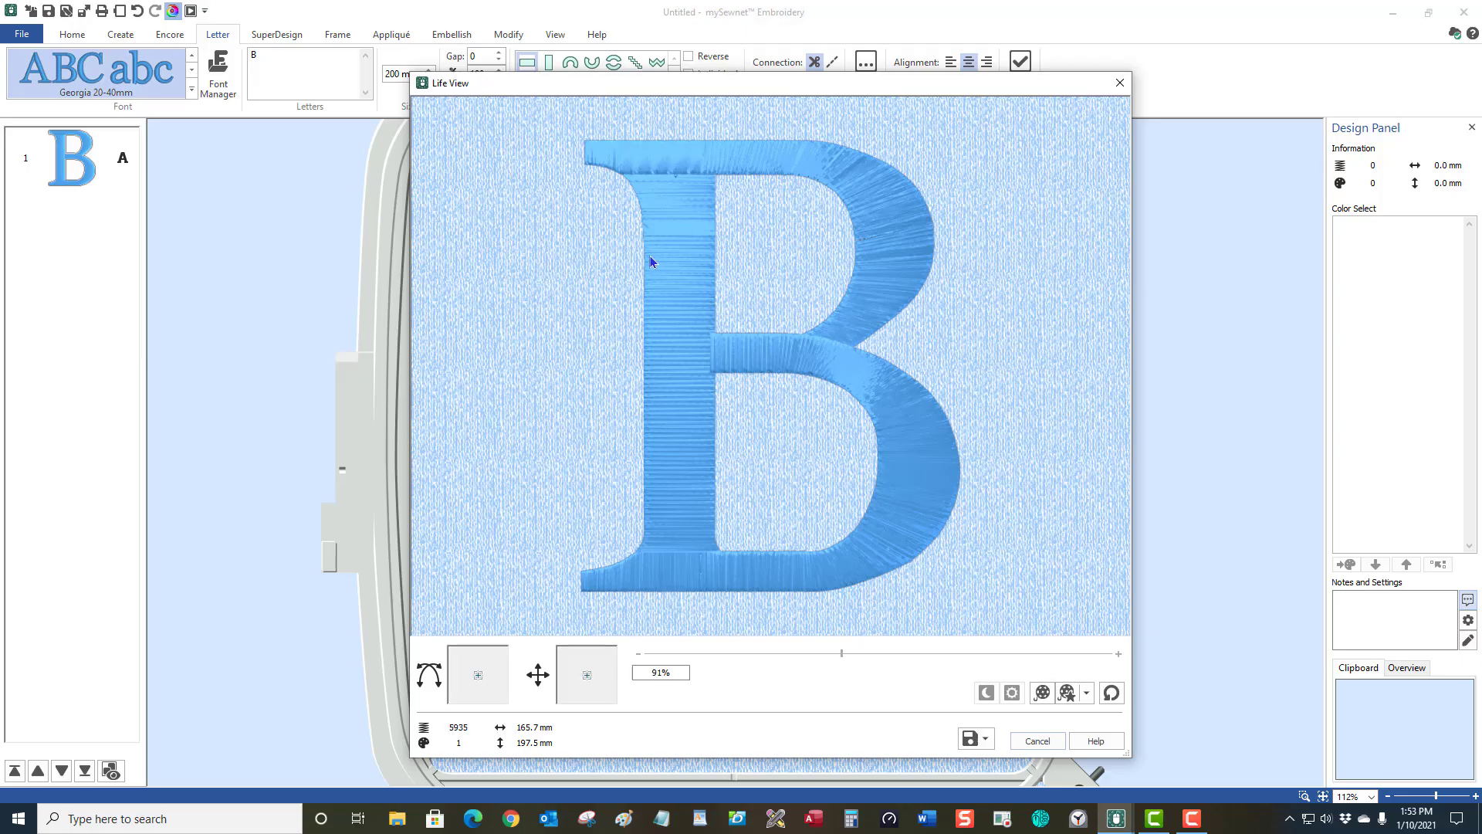
left_click(1037, 741)
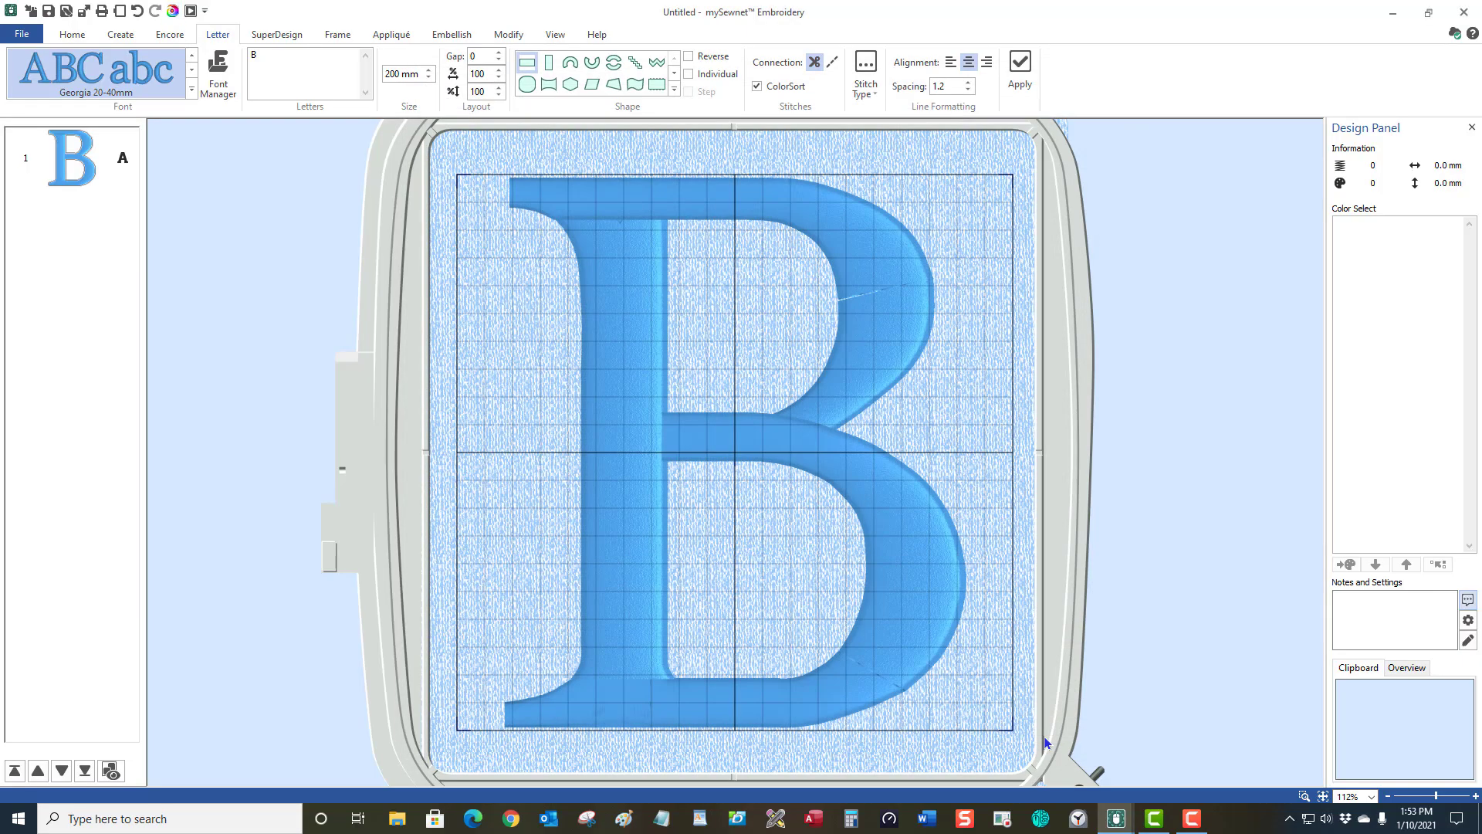
left_click(913, 523)
key("Delete")
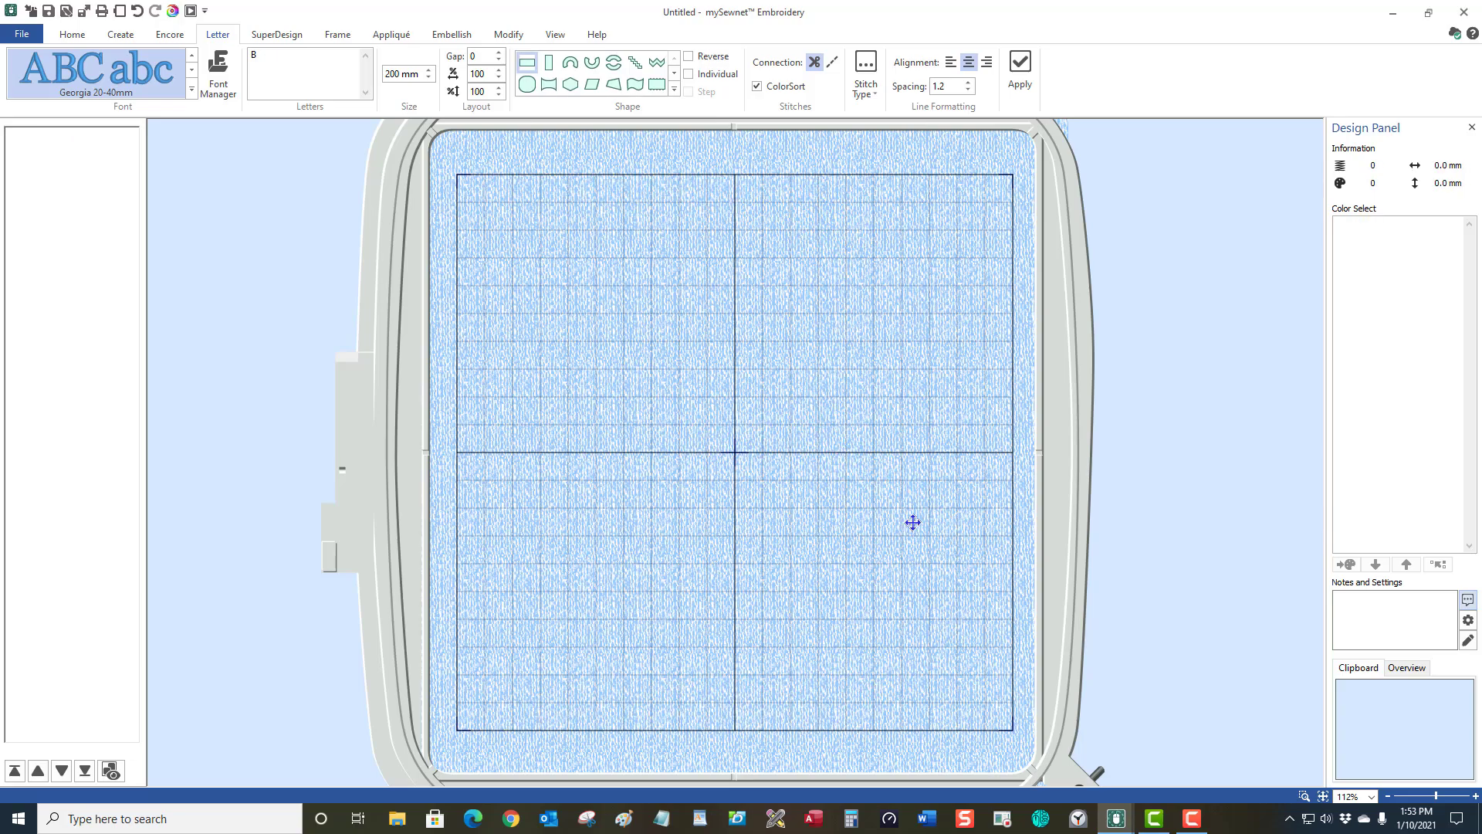